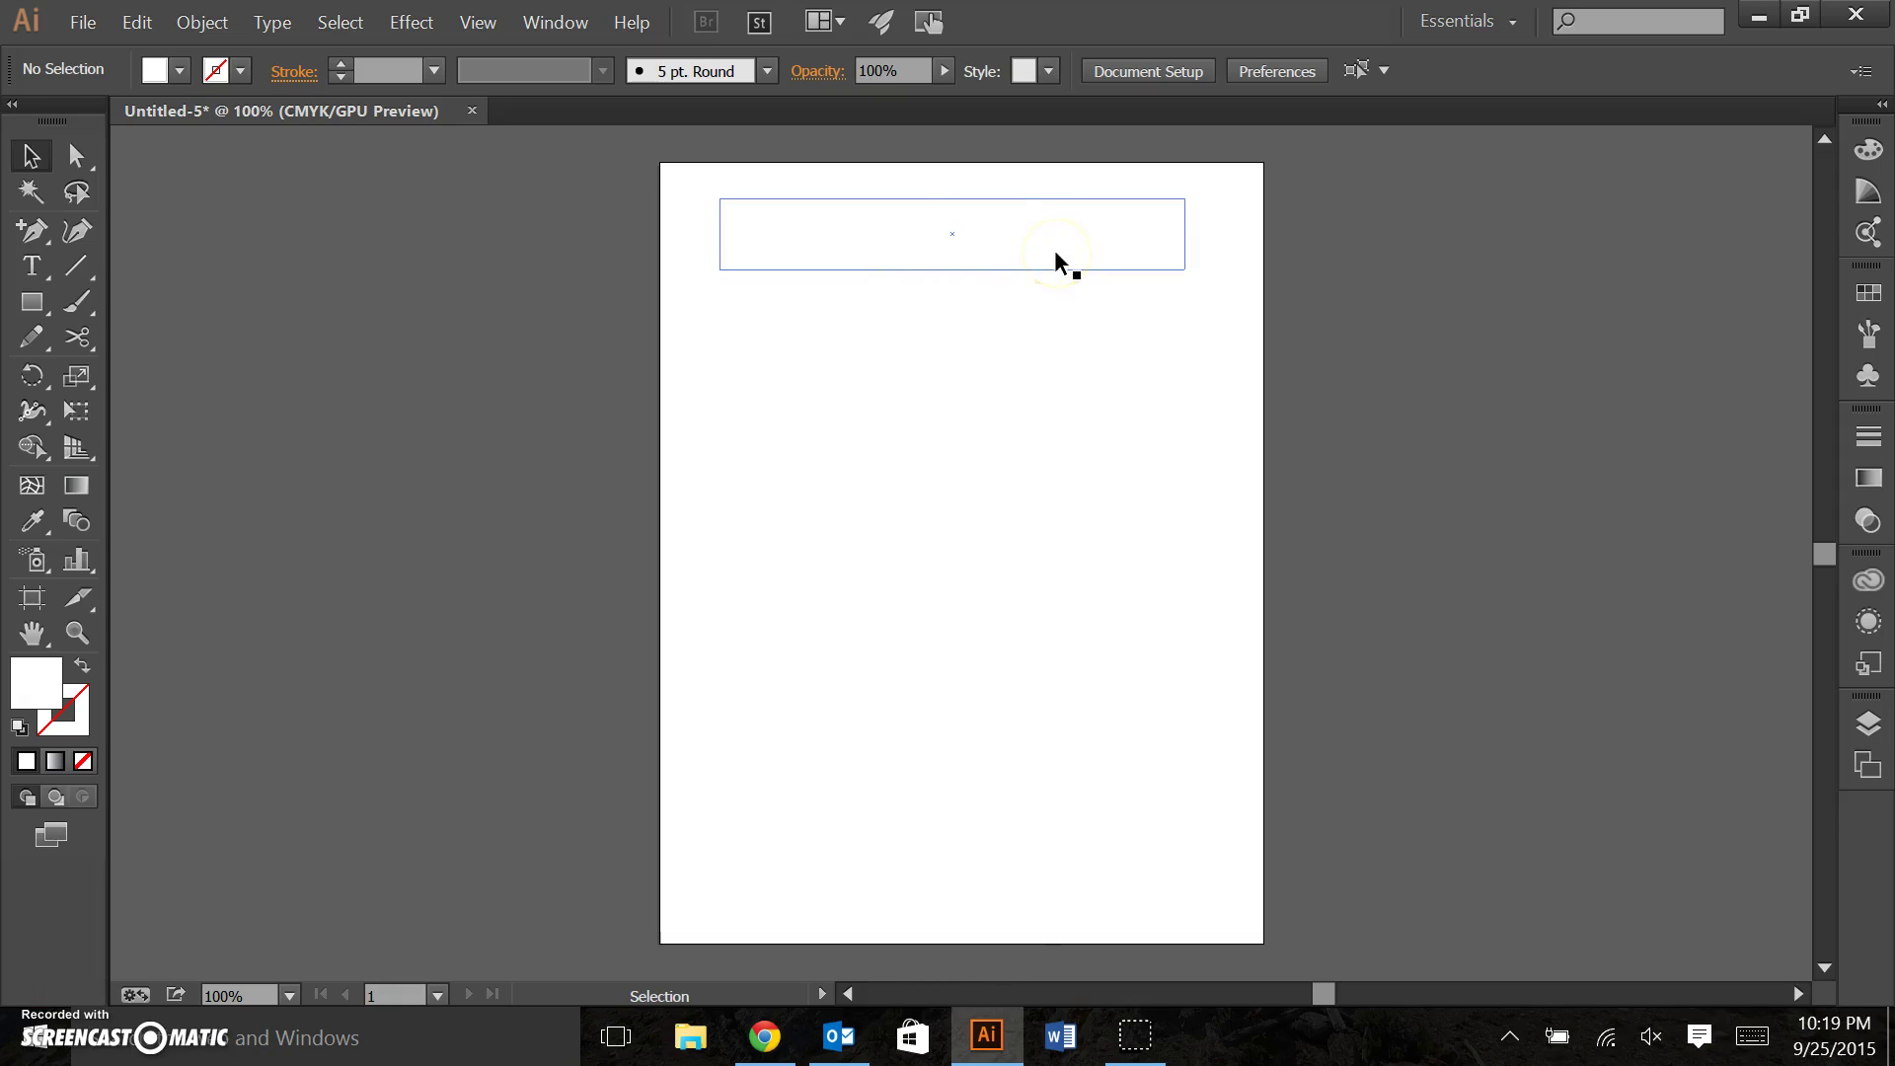
Delete the white boxes covering the Text, Text on Stroke and Pen tool lines.
{"action": "left_click", "coordinate": [1110, 195]}
{"action": "left_click", "coordinate": [1062, 245]}
{"action": "key", "text": "Delete"}
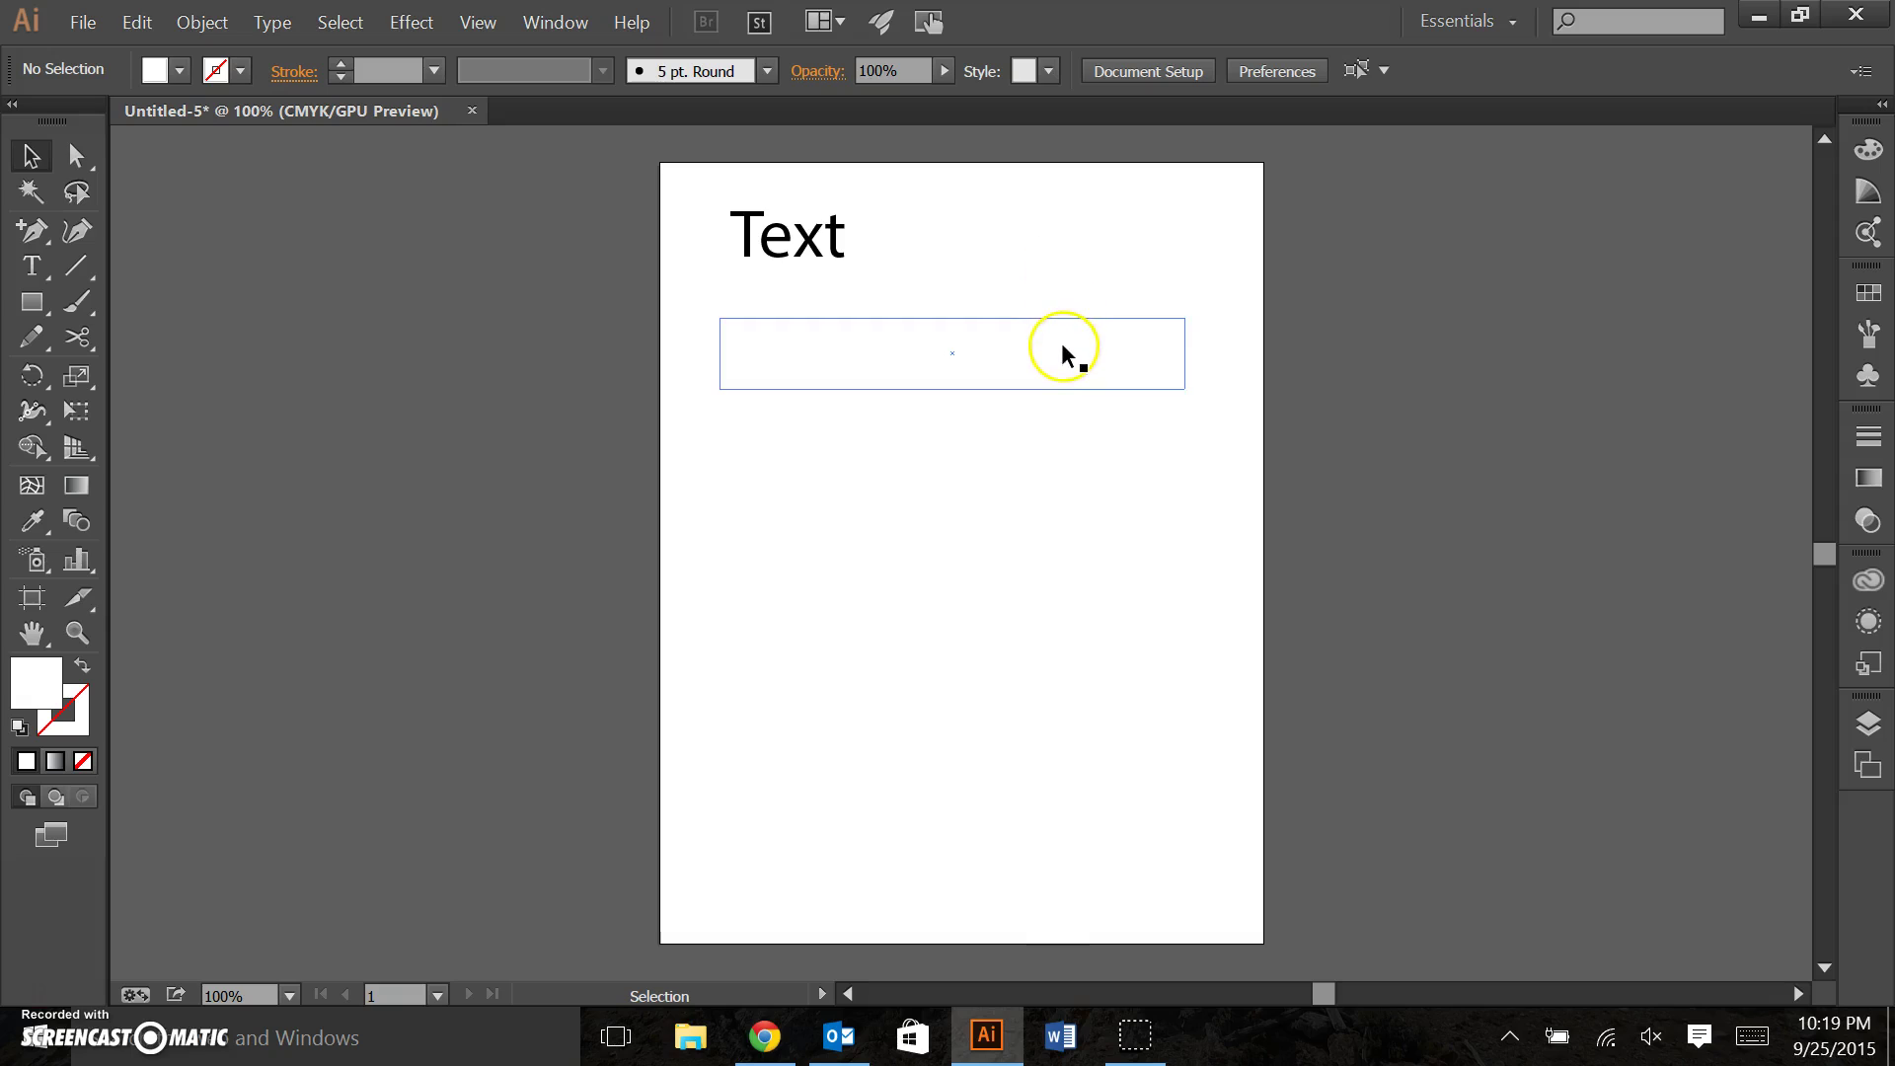
{"action": "left_click", "coordinate": [1062, 342]}
{"action": "key", "text": "Delete"}
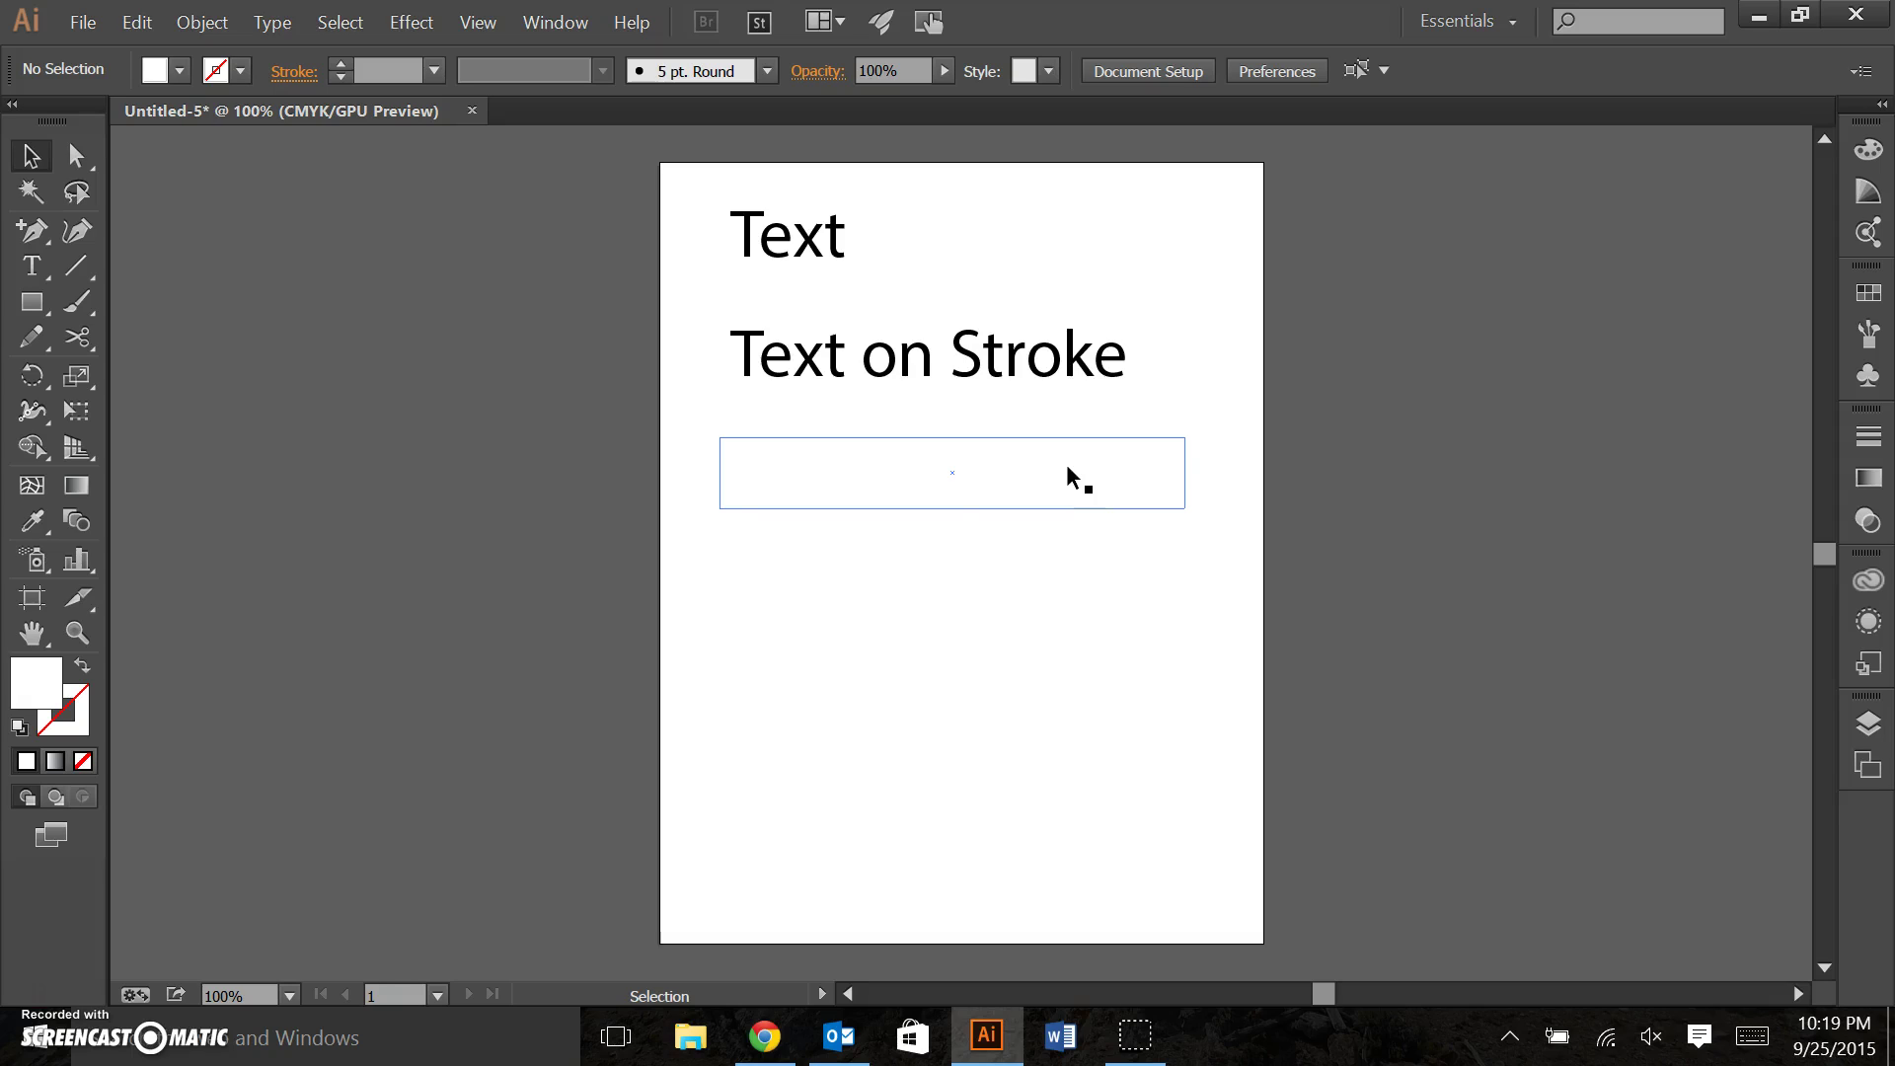
{"action": "left_click", "coordinate": [1066, 464]}
{"action": "key", "text": "Delete"}
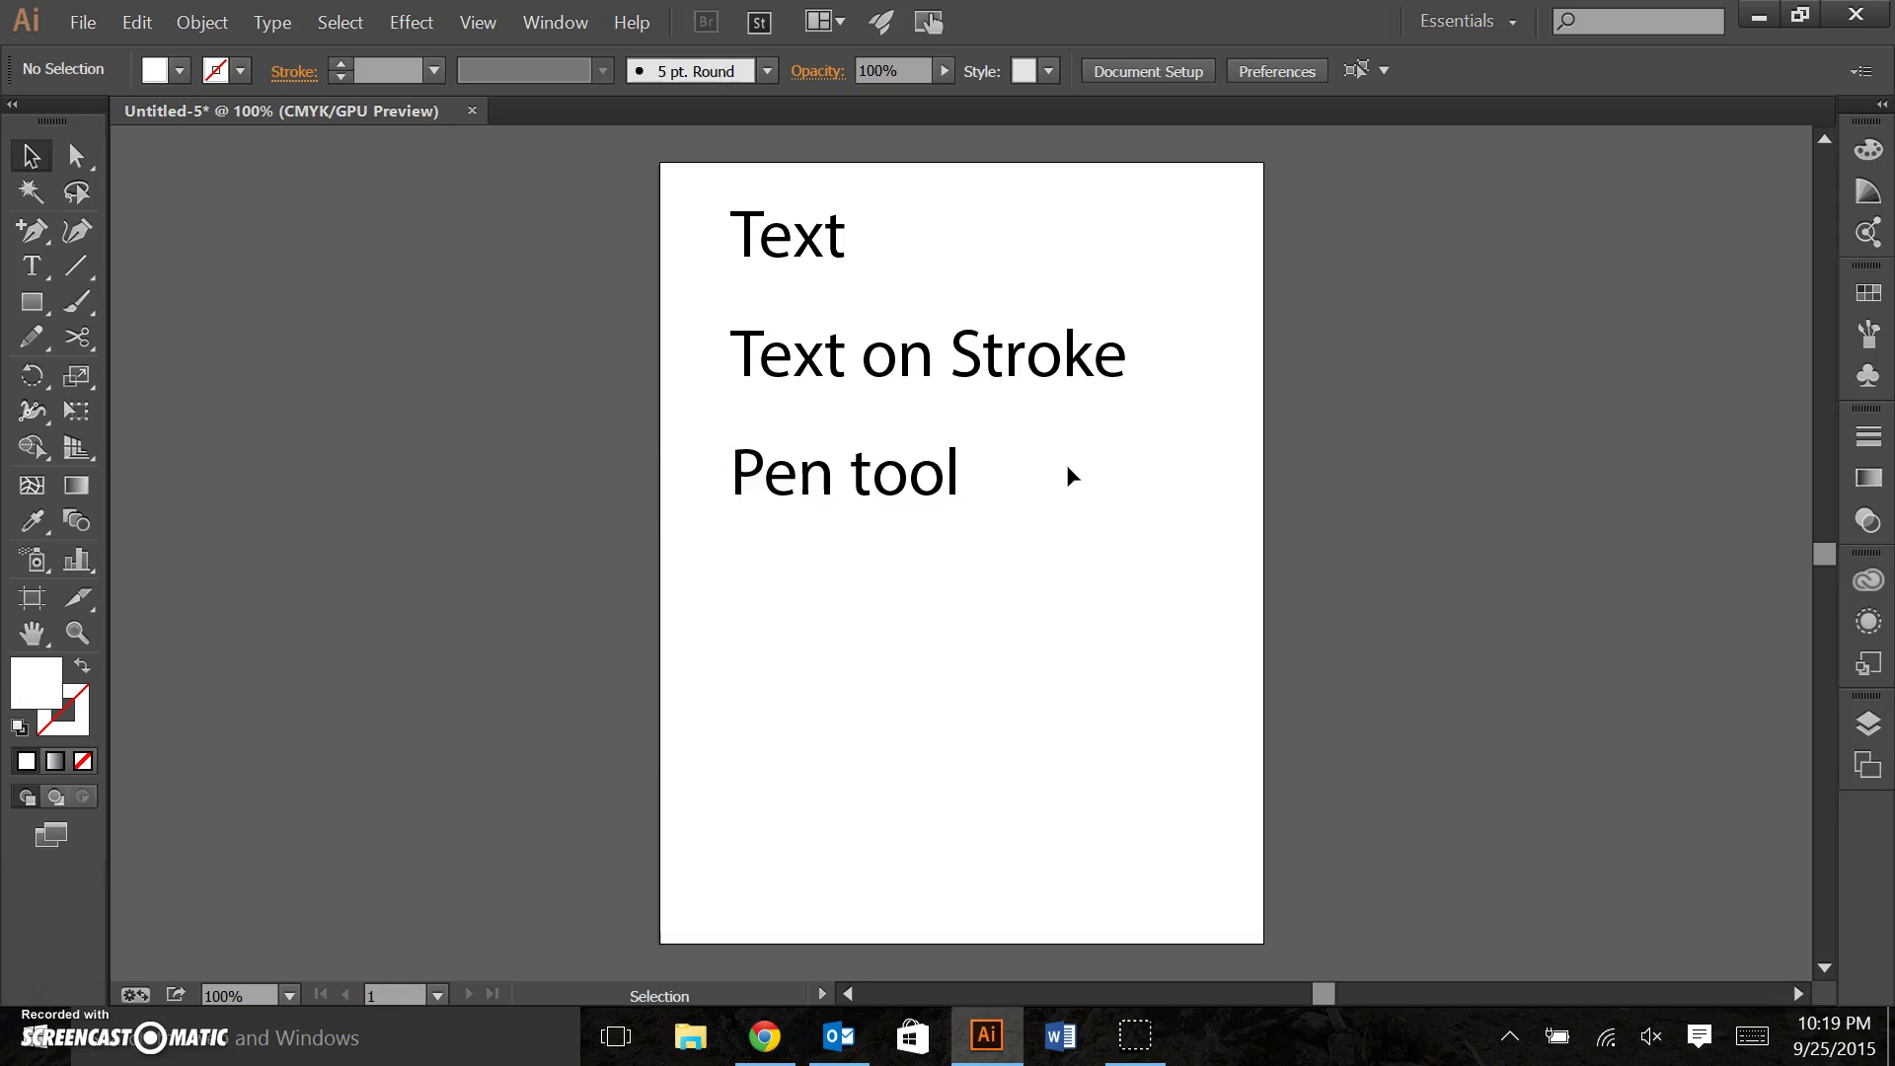
Delete the white boxes hiding the Pencil tool, Align and Add picture lines.
{"action": "left_click", "coordinate": [1064, 572]}
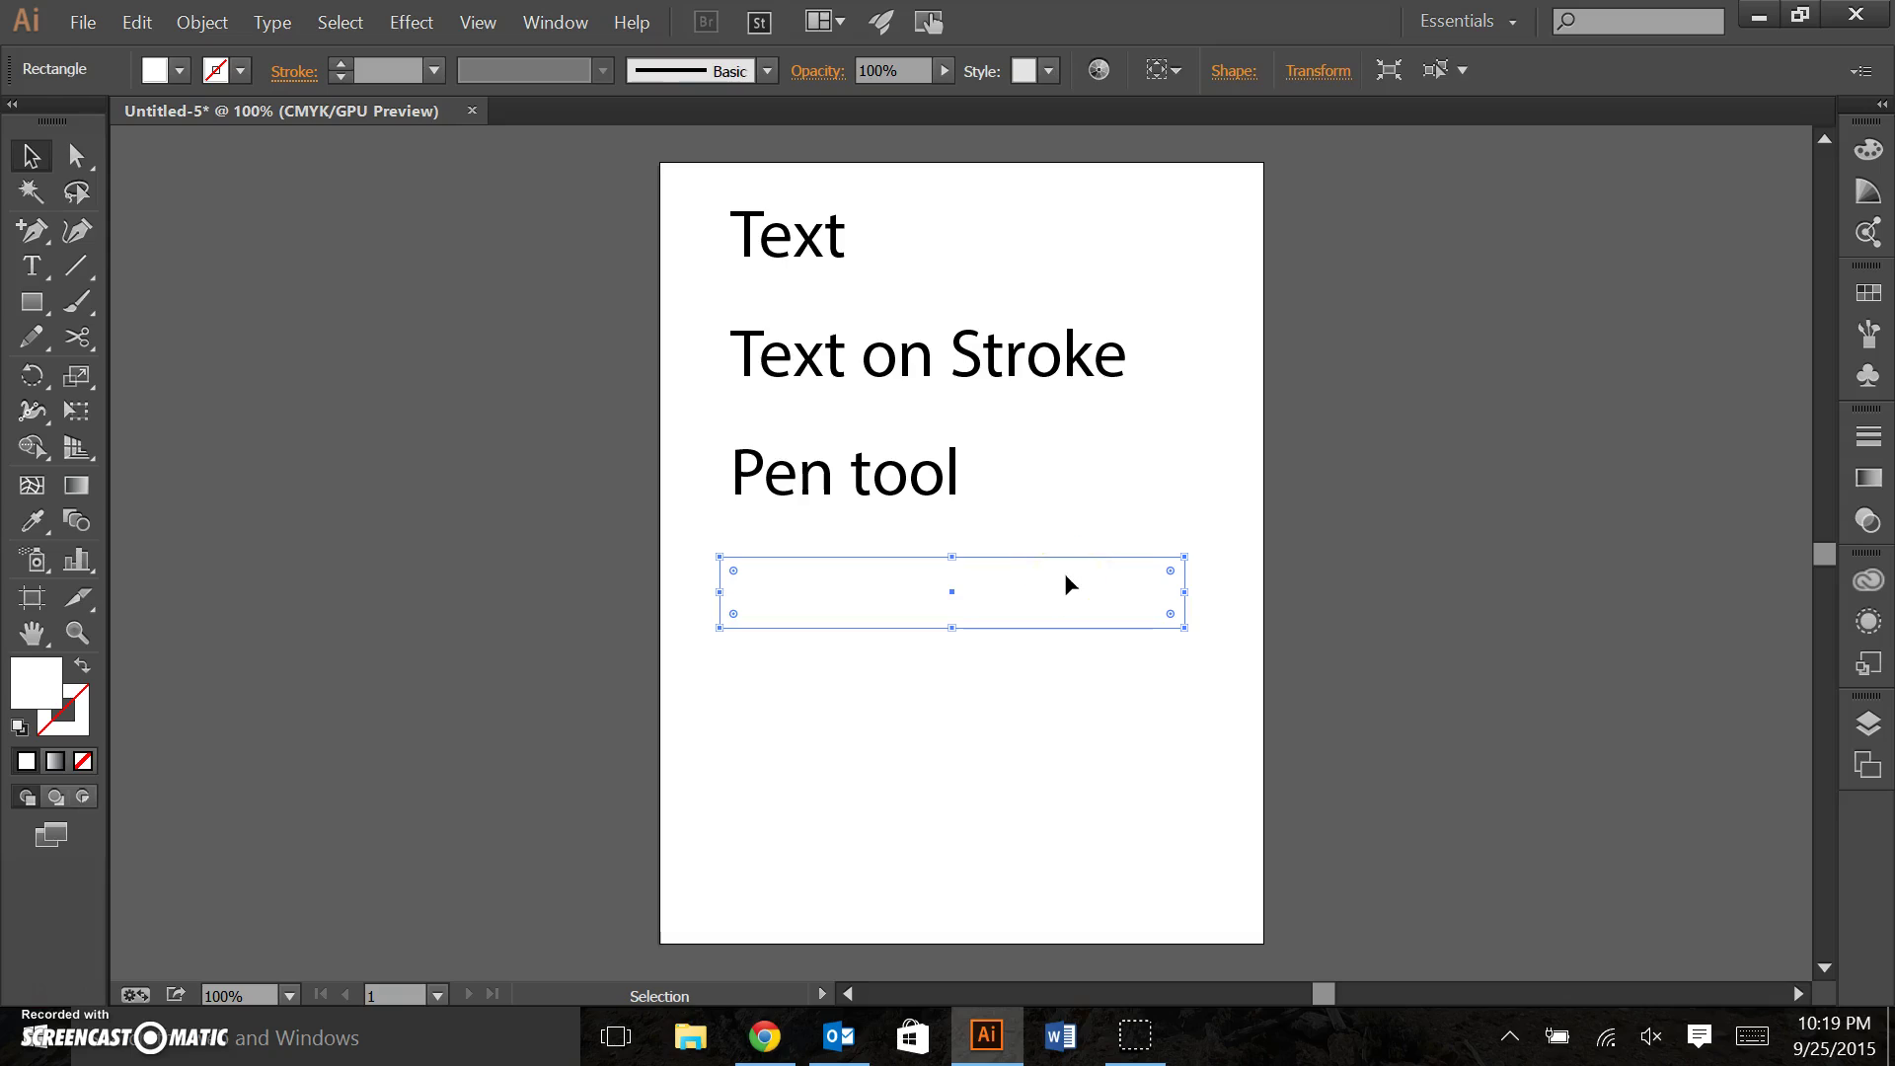
{"action": "key", "text": "Delete"}
{"action": "left_click", "coordinate": [1074, 711]}
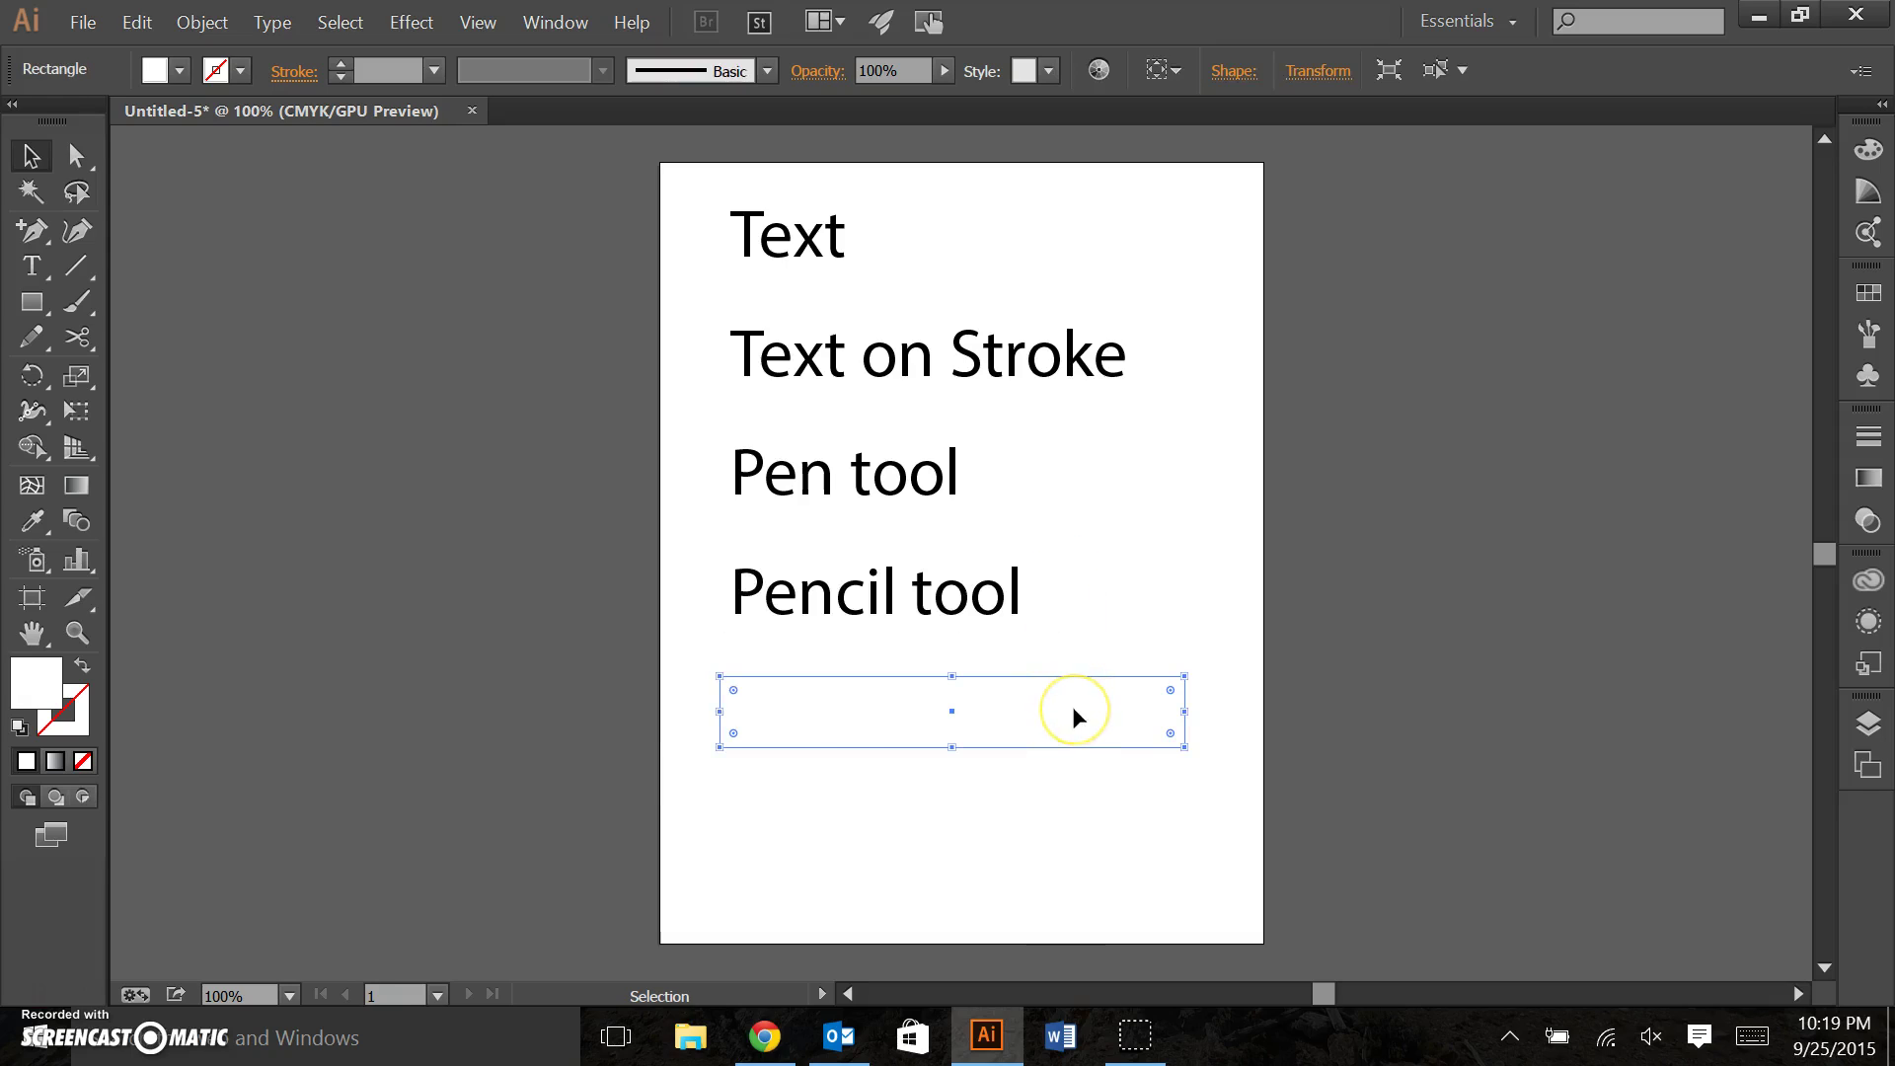
{"action": "key", "text": "Delete"}
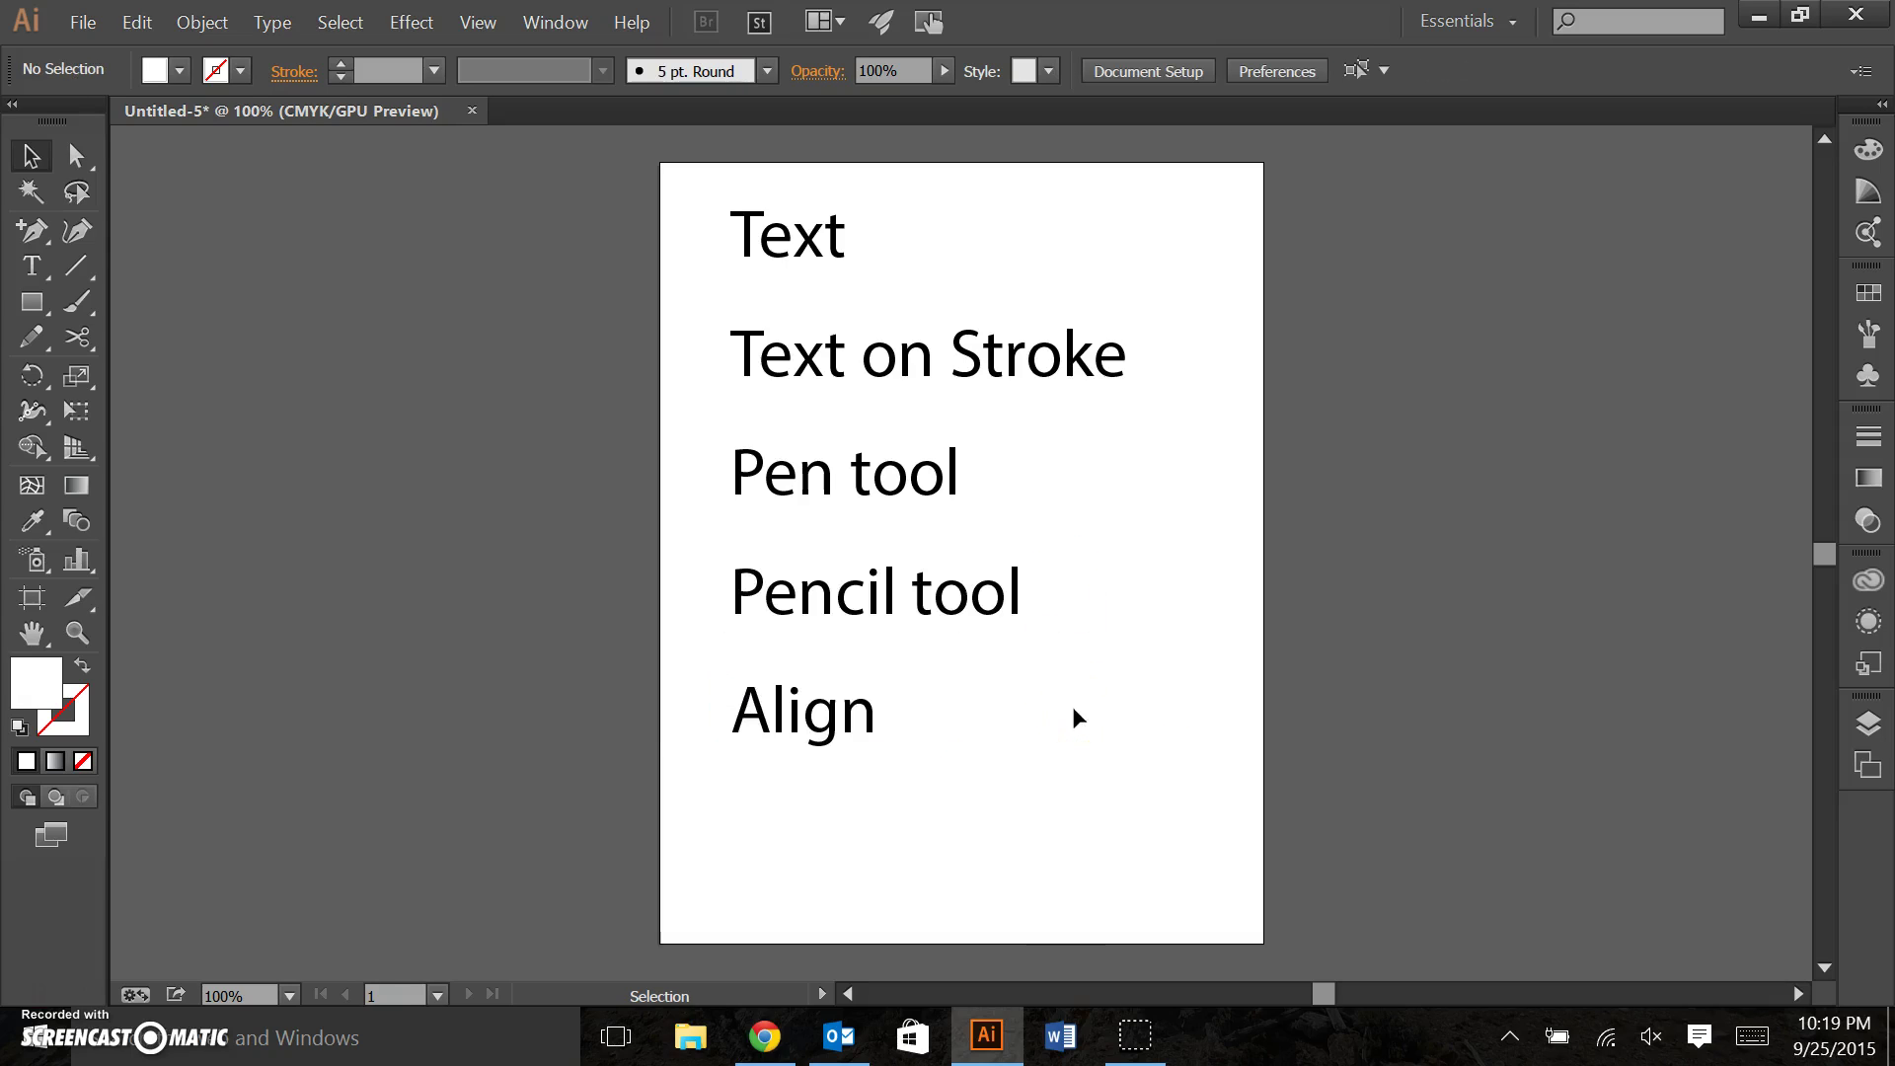
{"action": "left_click", "coordinate": [1108, 837]}
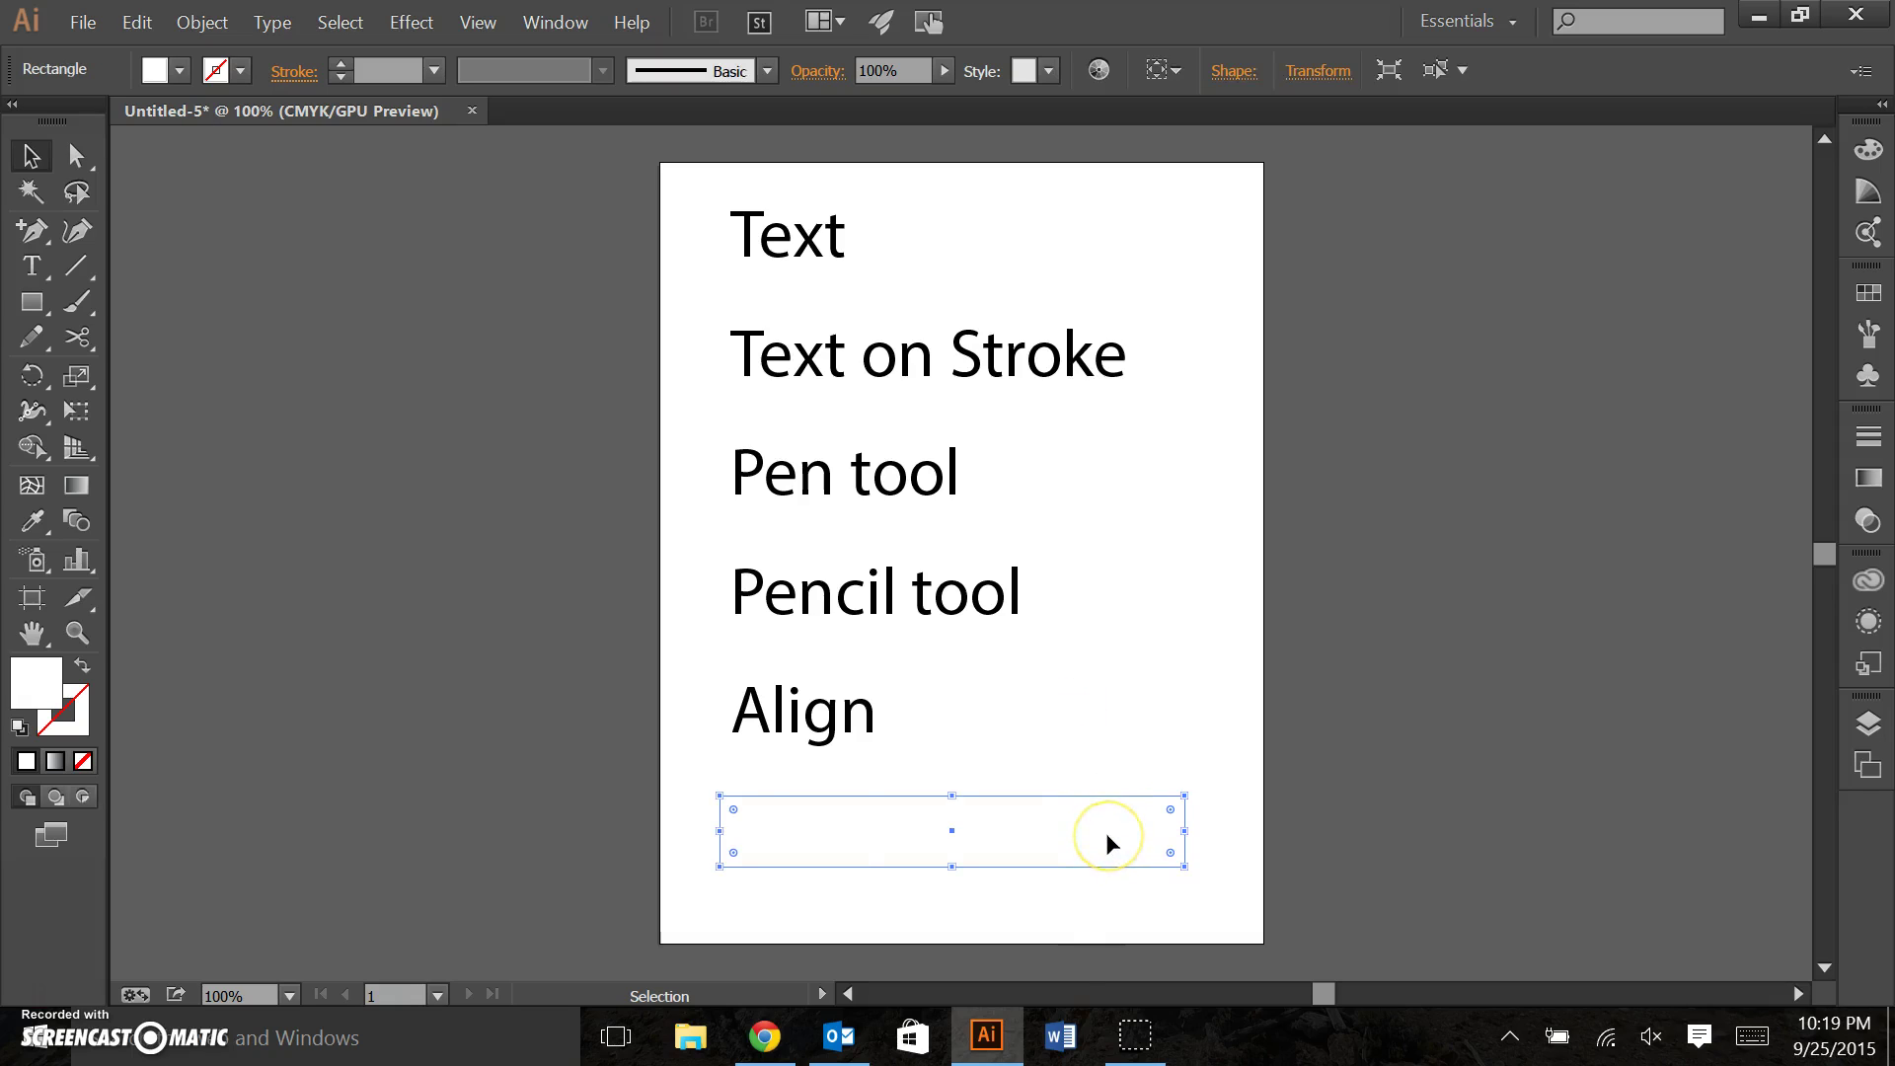
{"action": "key", "text": "Delete"}
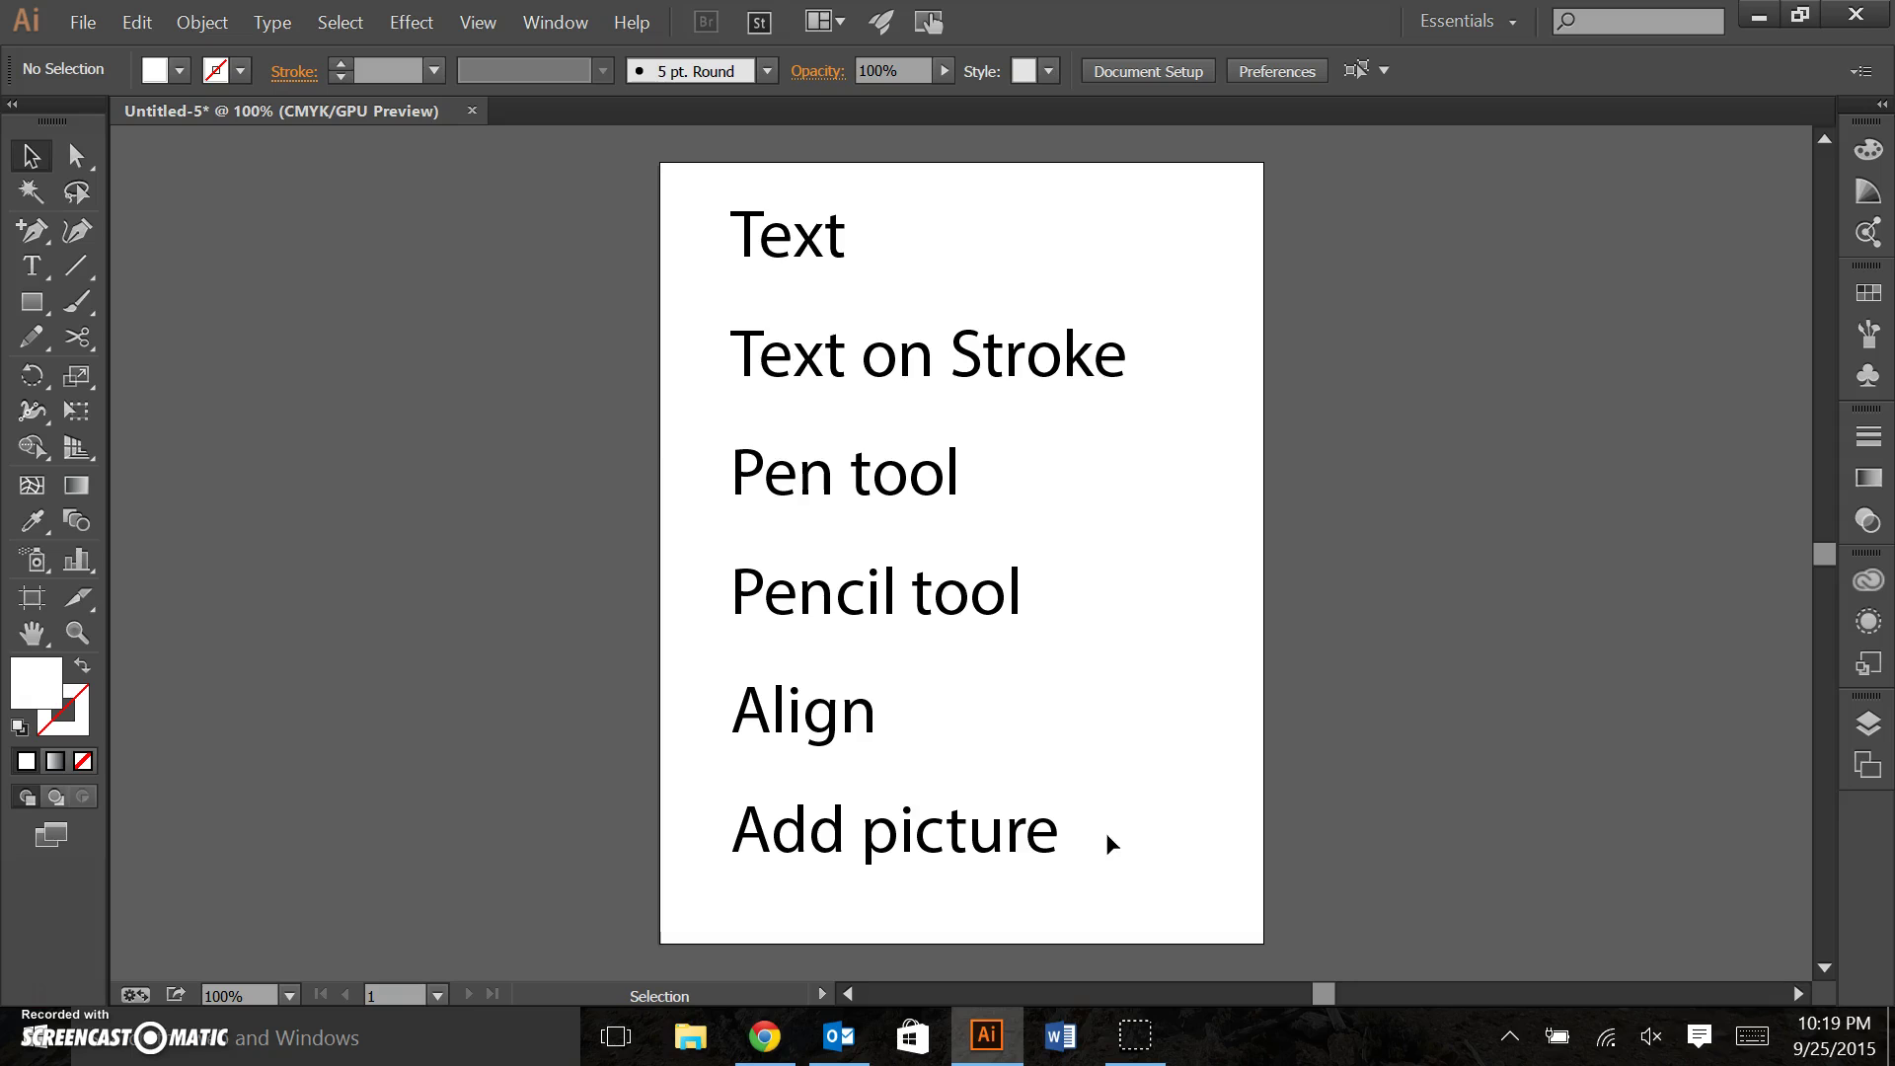
Create a landscape Letter document in Centimeters named 'class test'.
{"action": "left_click", "coordinate": [83, 14]}
{"action": "left_click", "coordinate": [129, 57]}
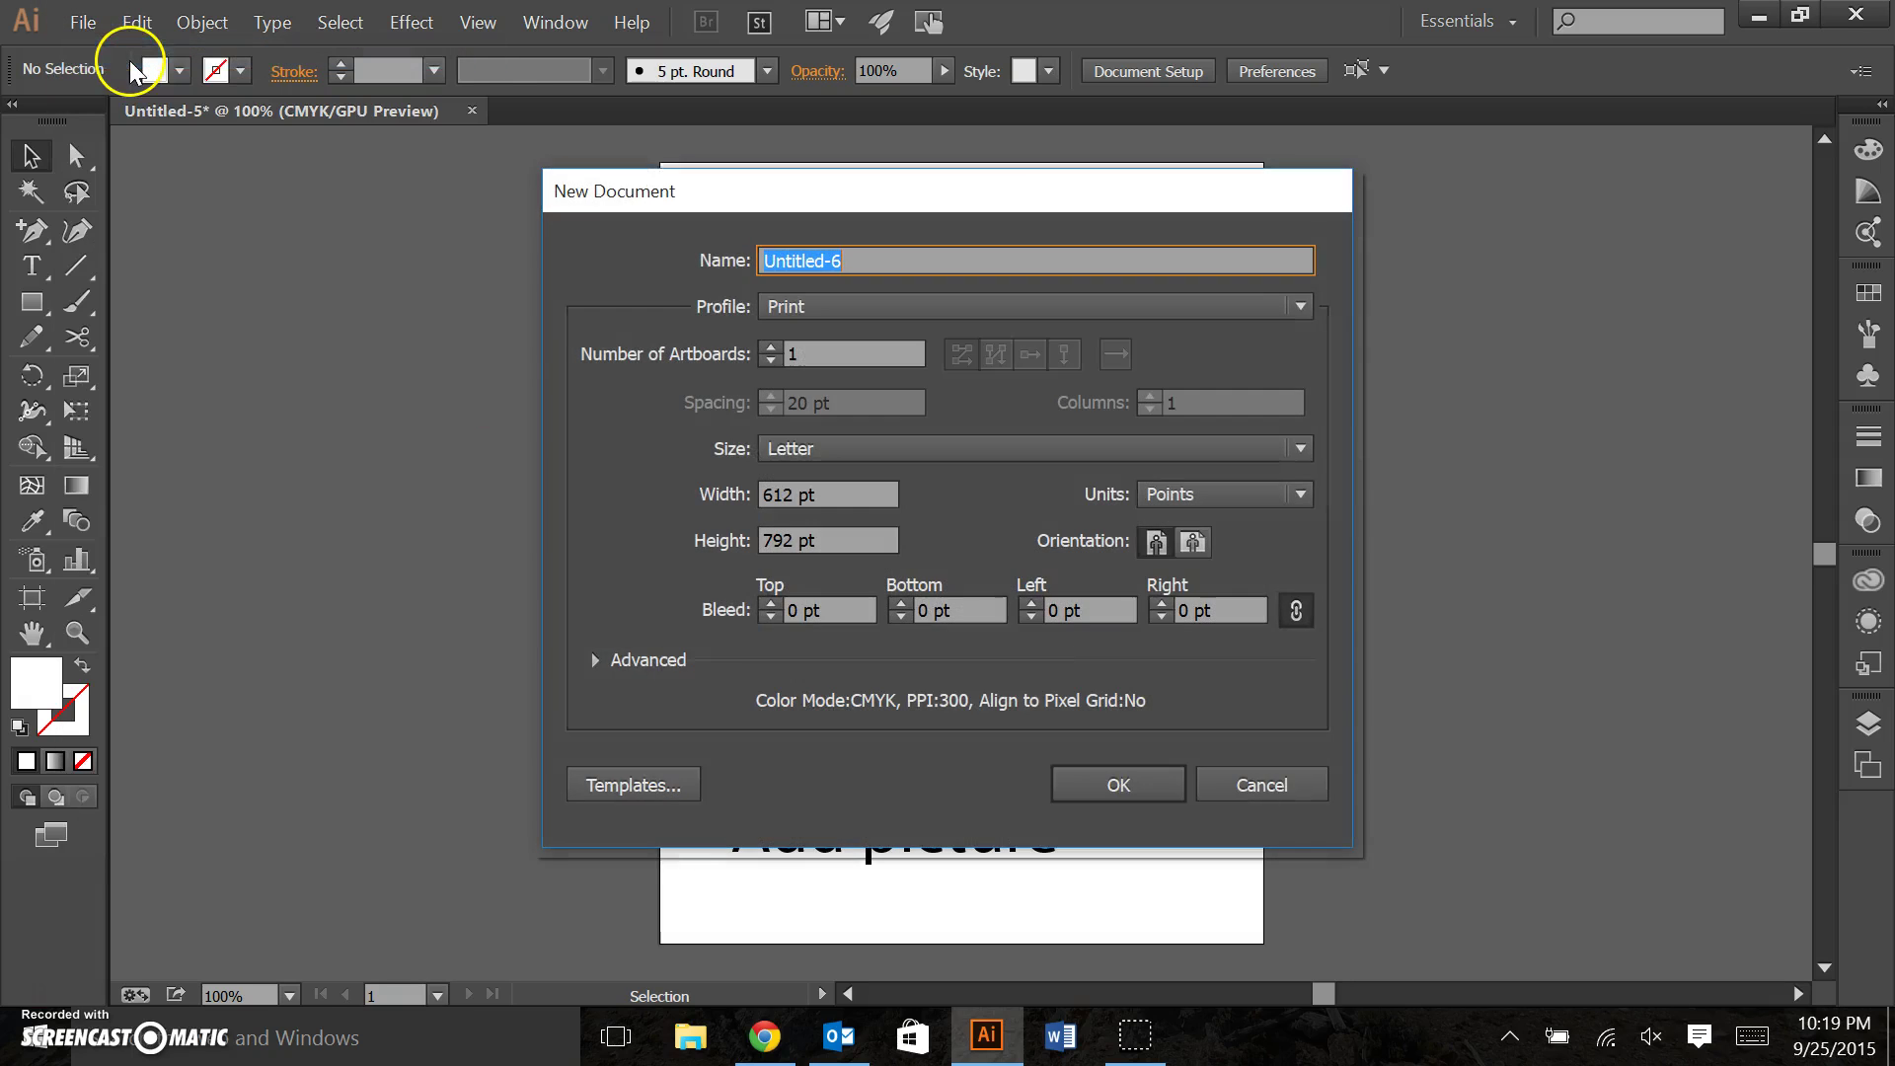
{"action": "left_click", "coordinate": [1301, 495]}
{"action": "left_click", "coordinate": [1245, 657]}
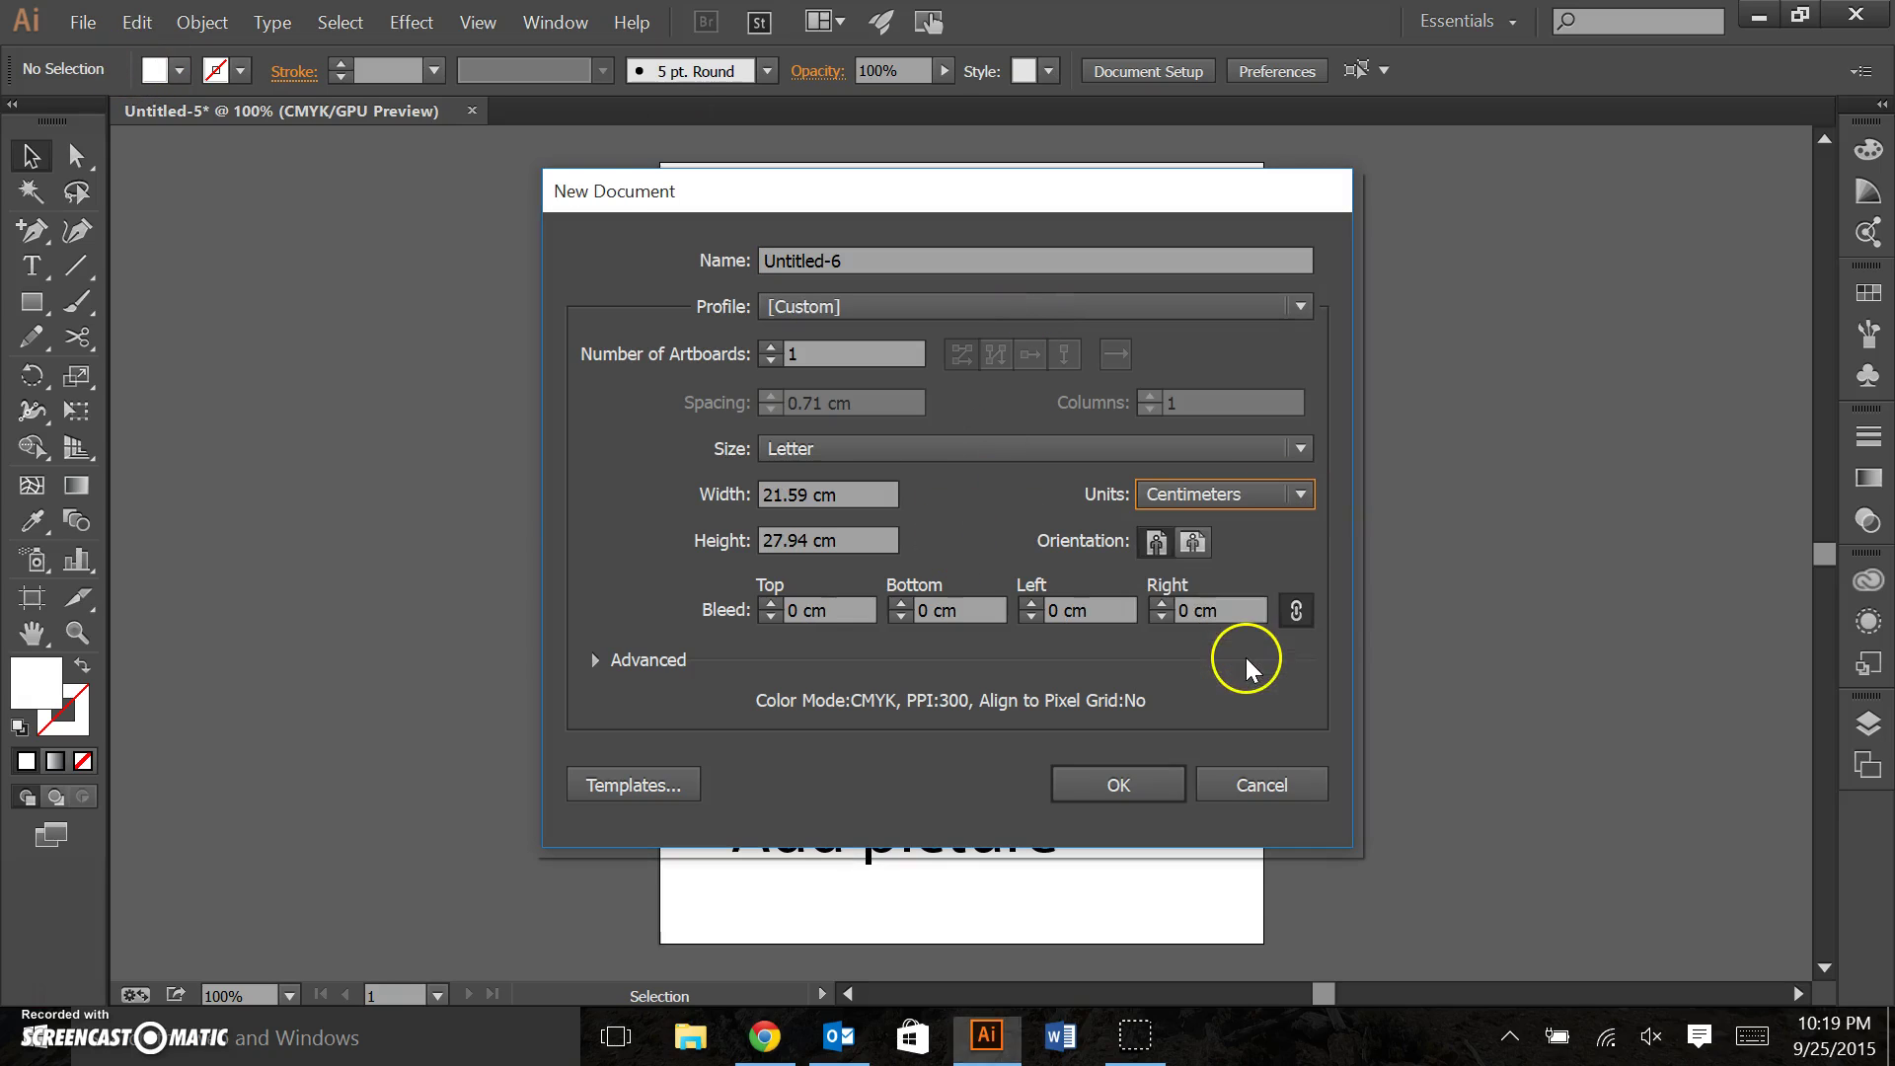
{"action": "left_click", "coordinate": [1194, 545]}
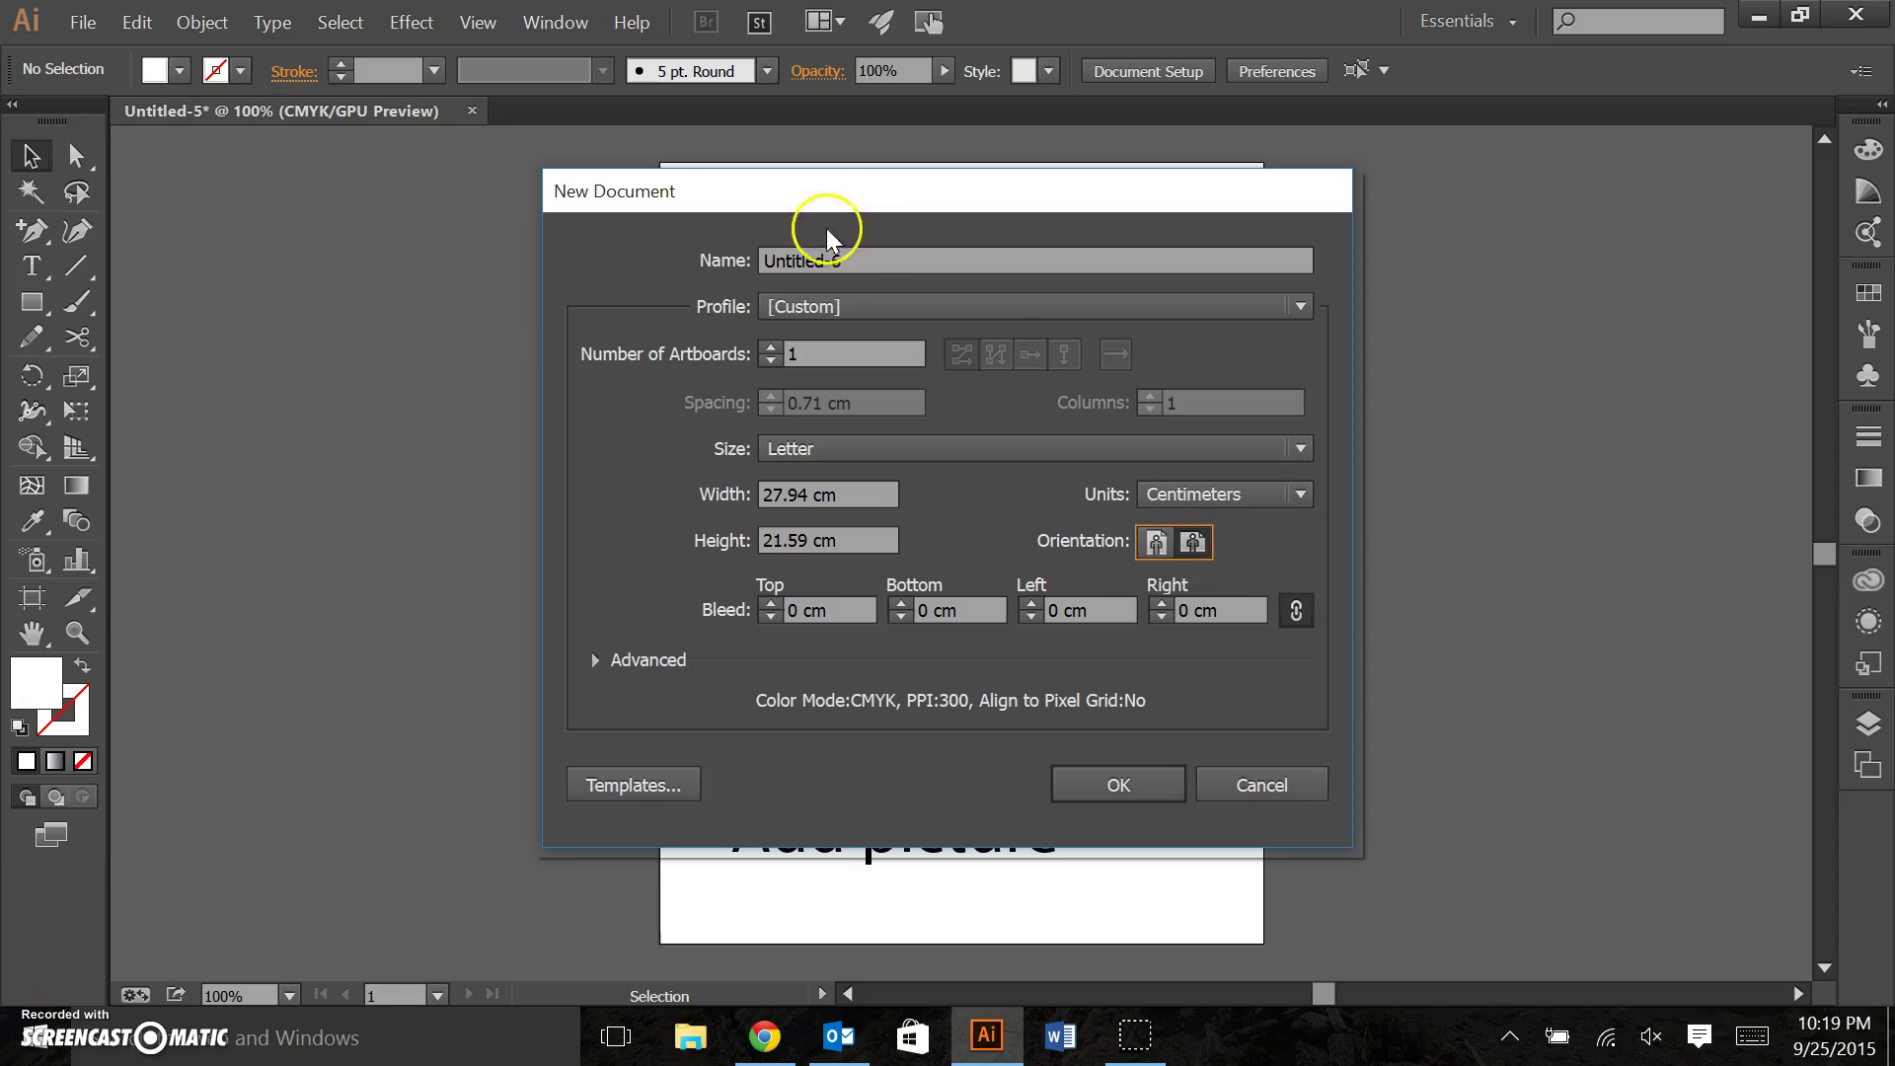
{"action": "left_click_drag", "start_coordinate": [859, 262], "coordinate": [683, 296]}
{"action": "key", "text": "BackSpace"}
{"action": "type", "text": "class test"}
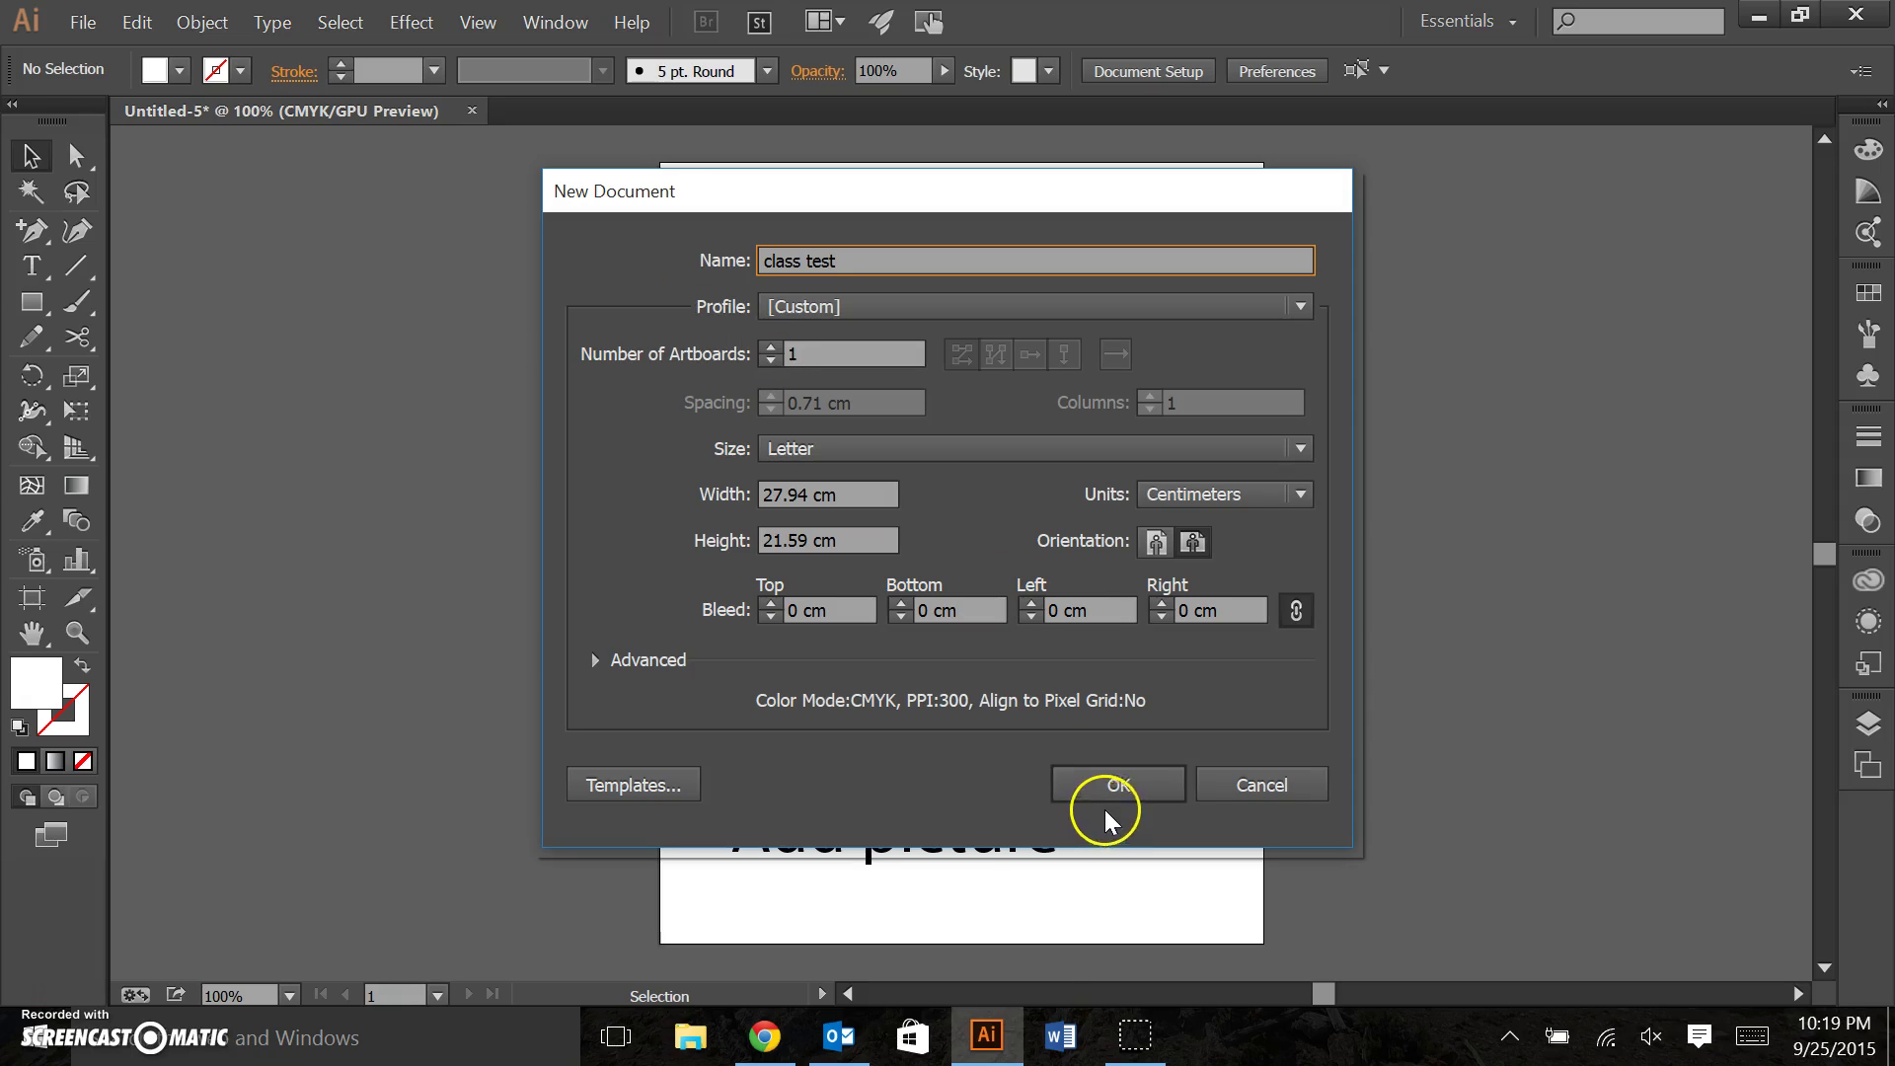
{"action": "left_click", "coordinate": [1122, 790]}
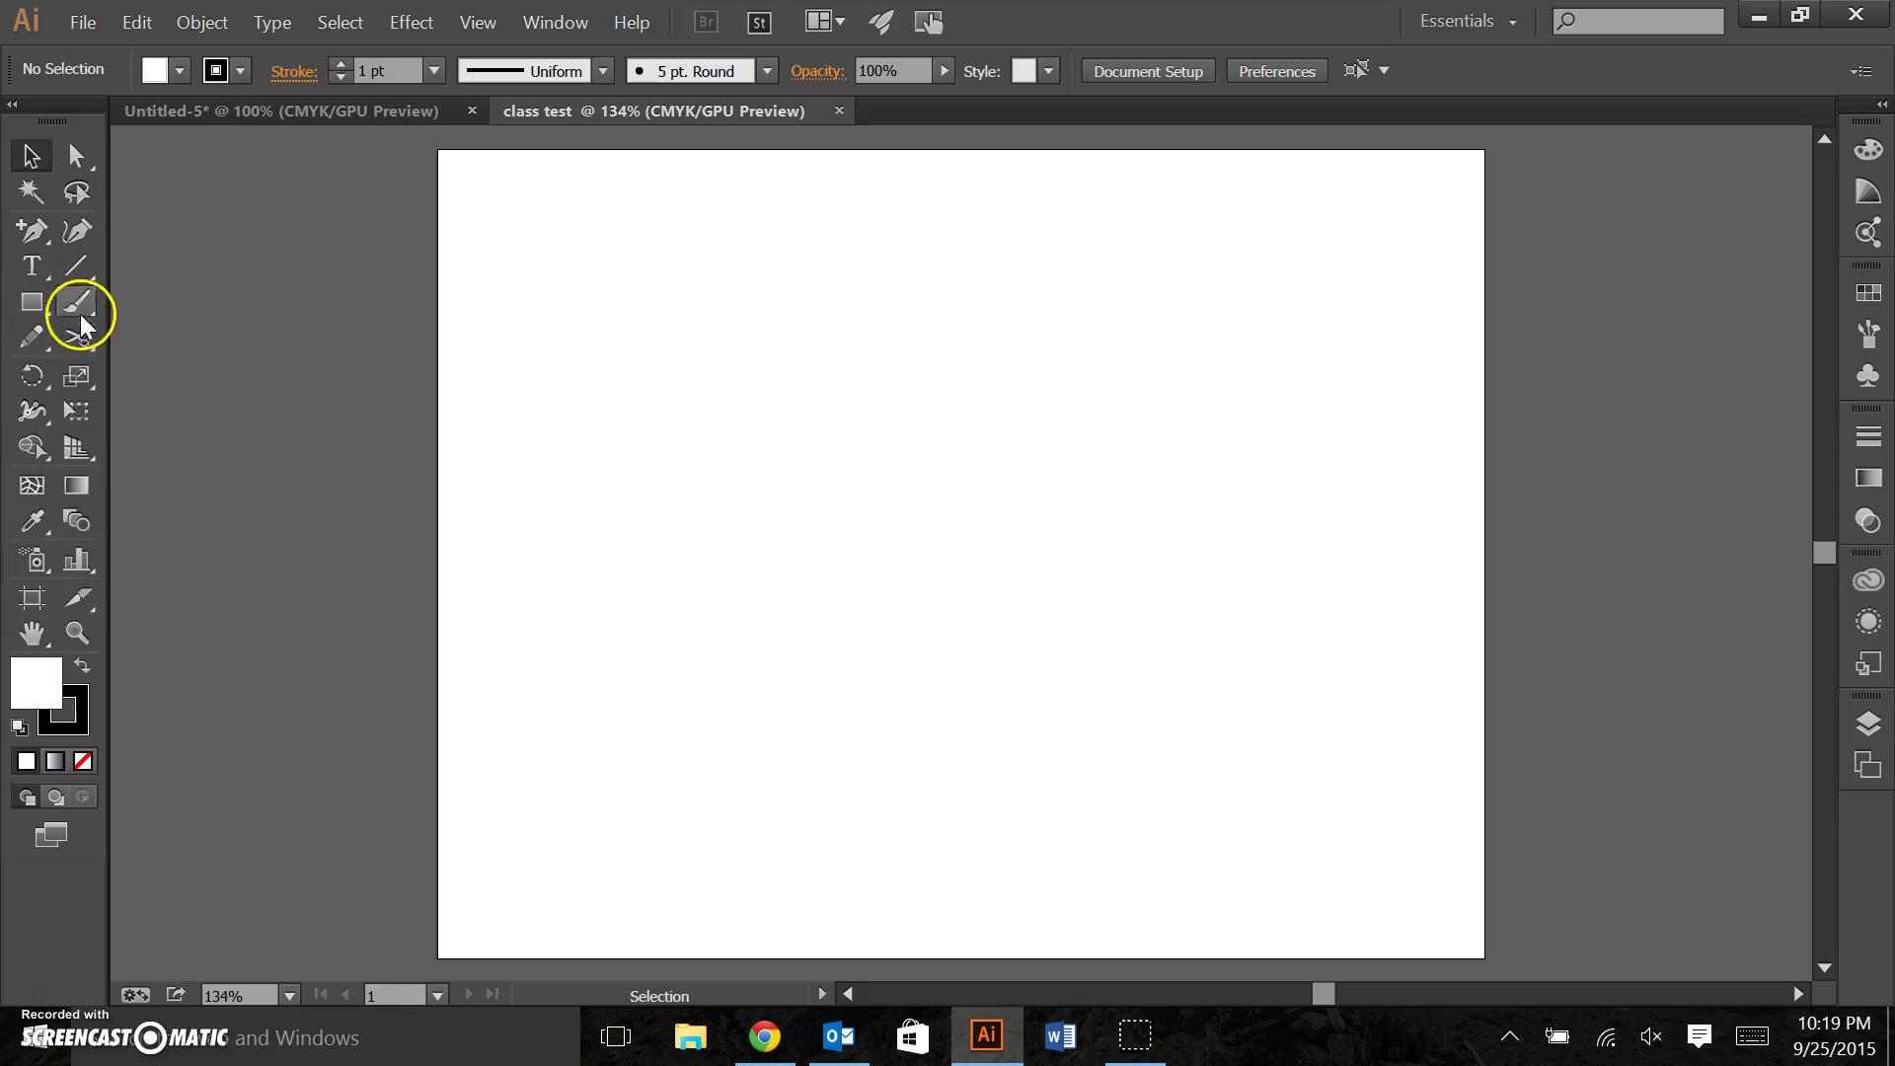
Type the line 'Text, any text you want' on the artboard.
{"action": "left_click", "coordinate": [33, 267]}
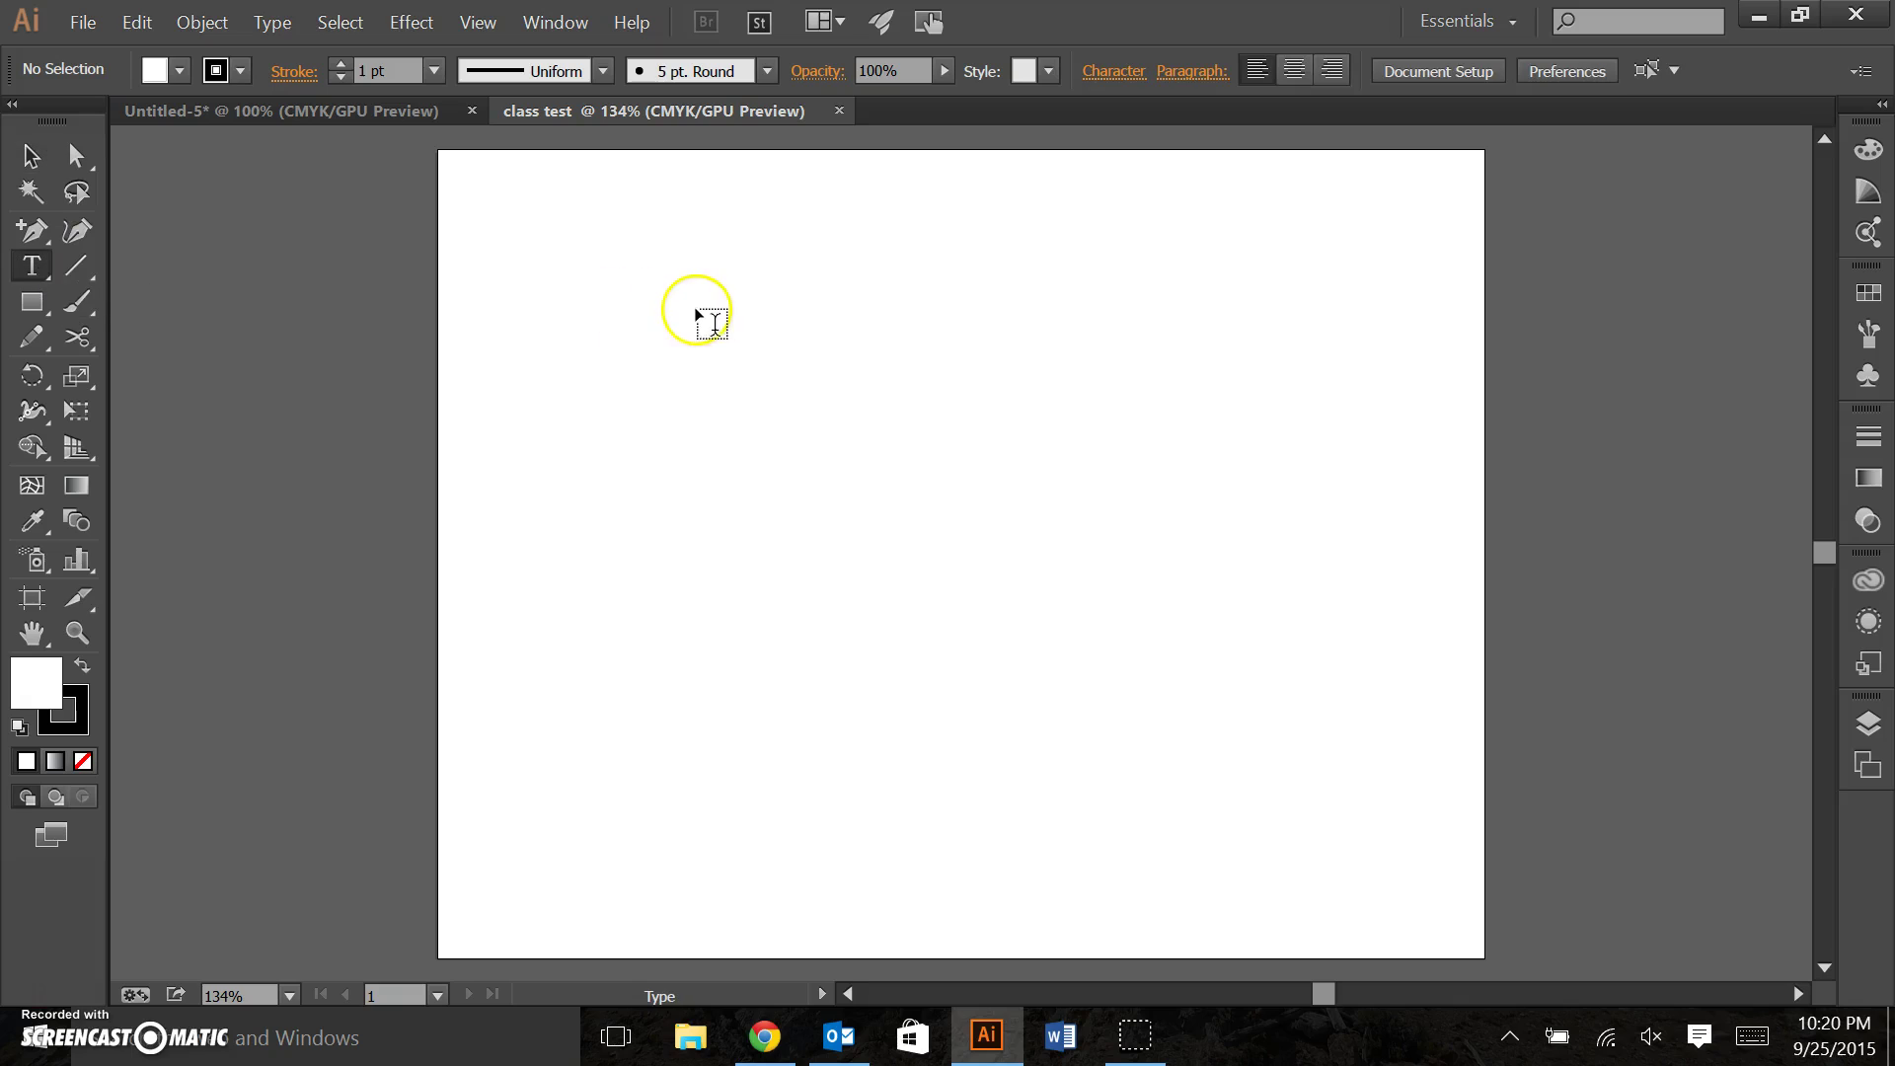
{"action": "left_click", "coordinate": [653, 300]}
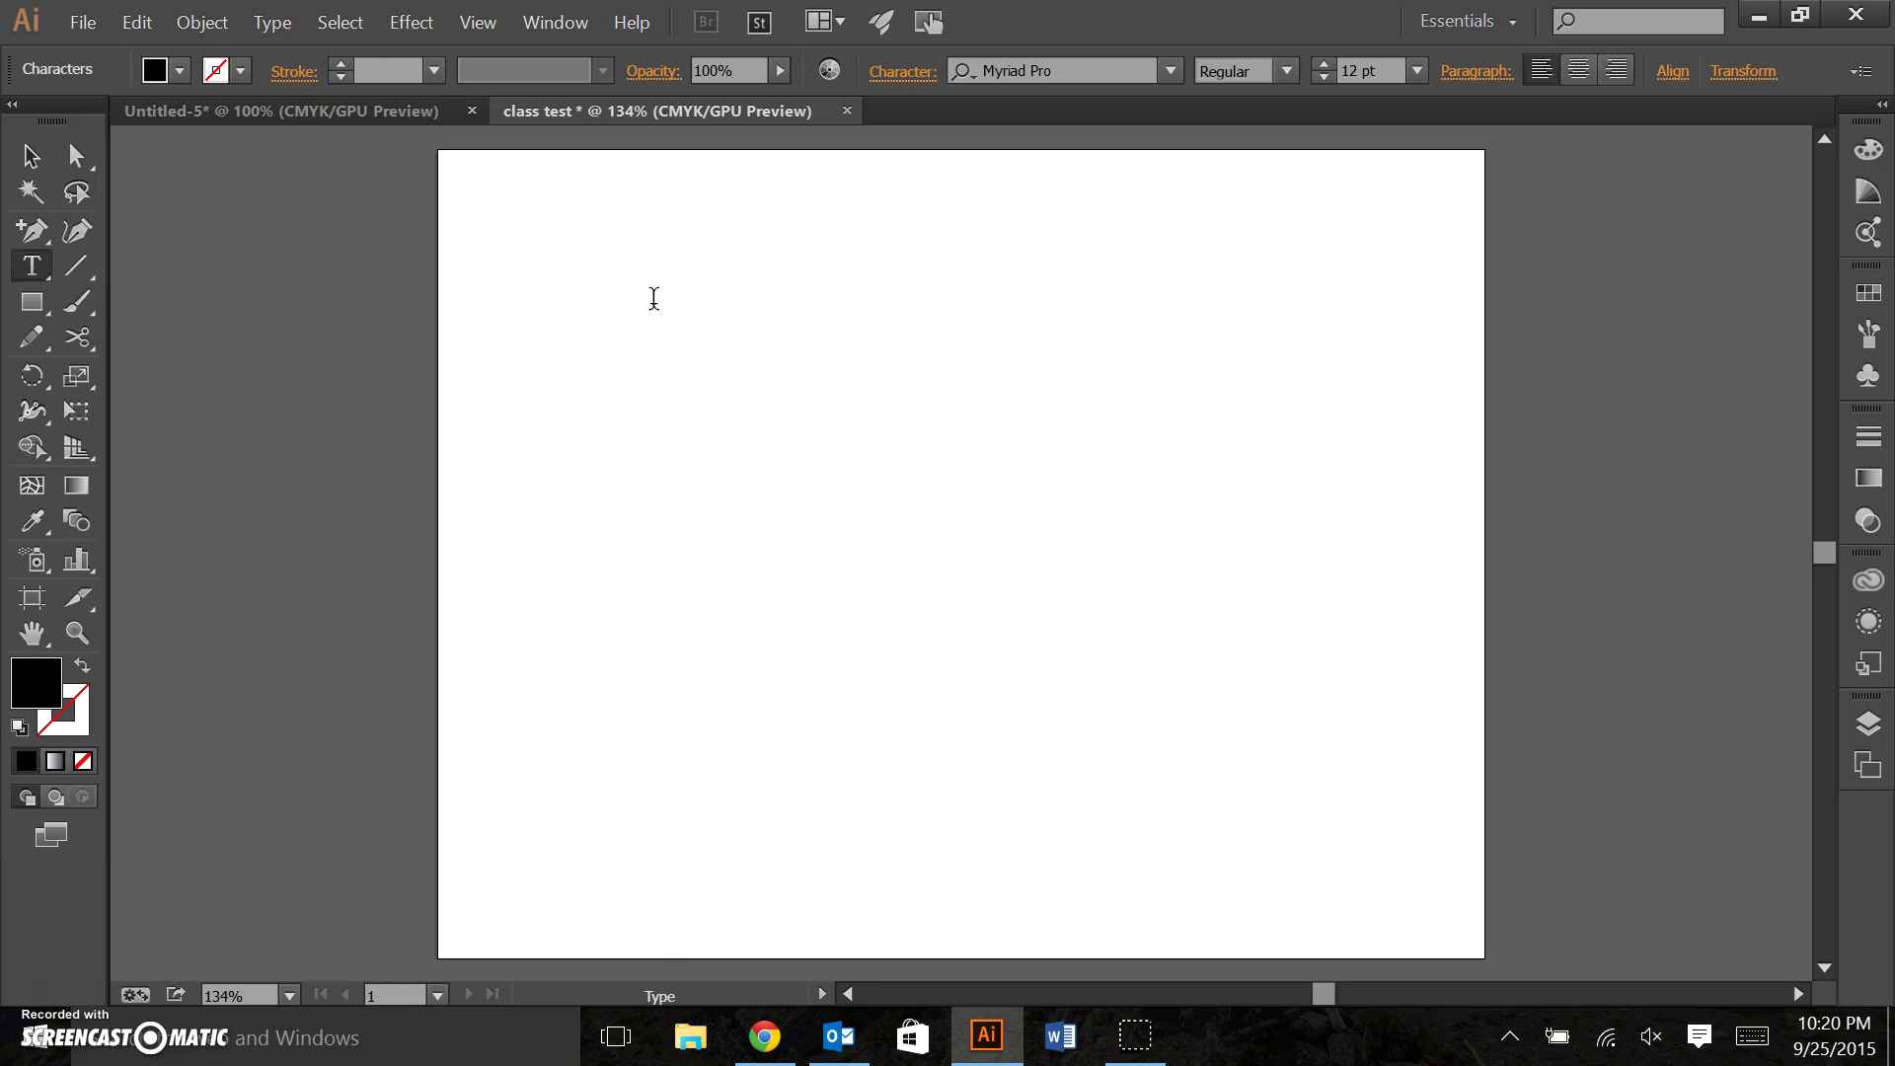
{"action": "type", "text": "Text, any text you want"}
Move the text line up toward the artboard's top-left corner.
{"action": "left_click", "coordinate": [29, 156]}
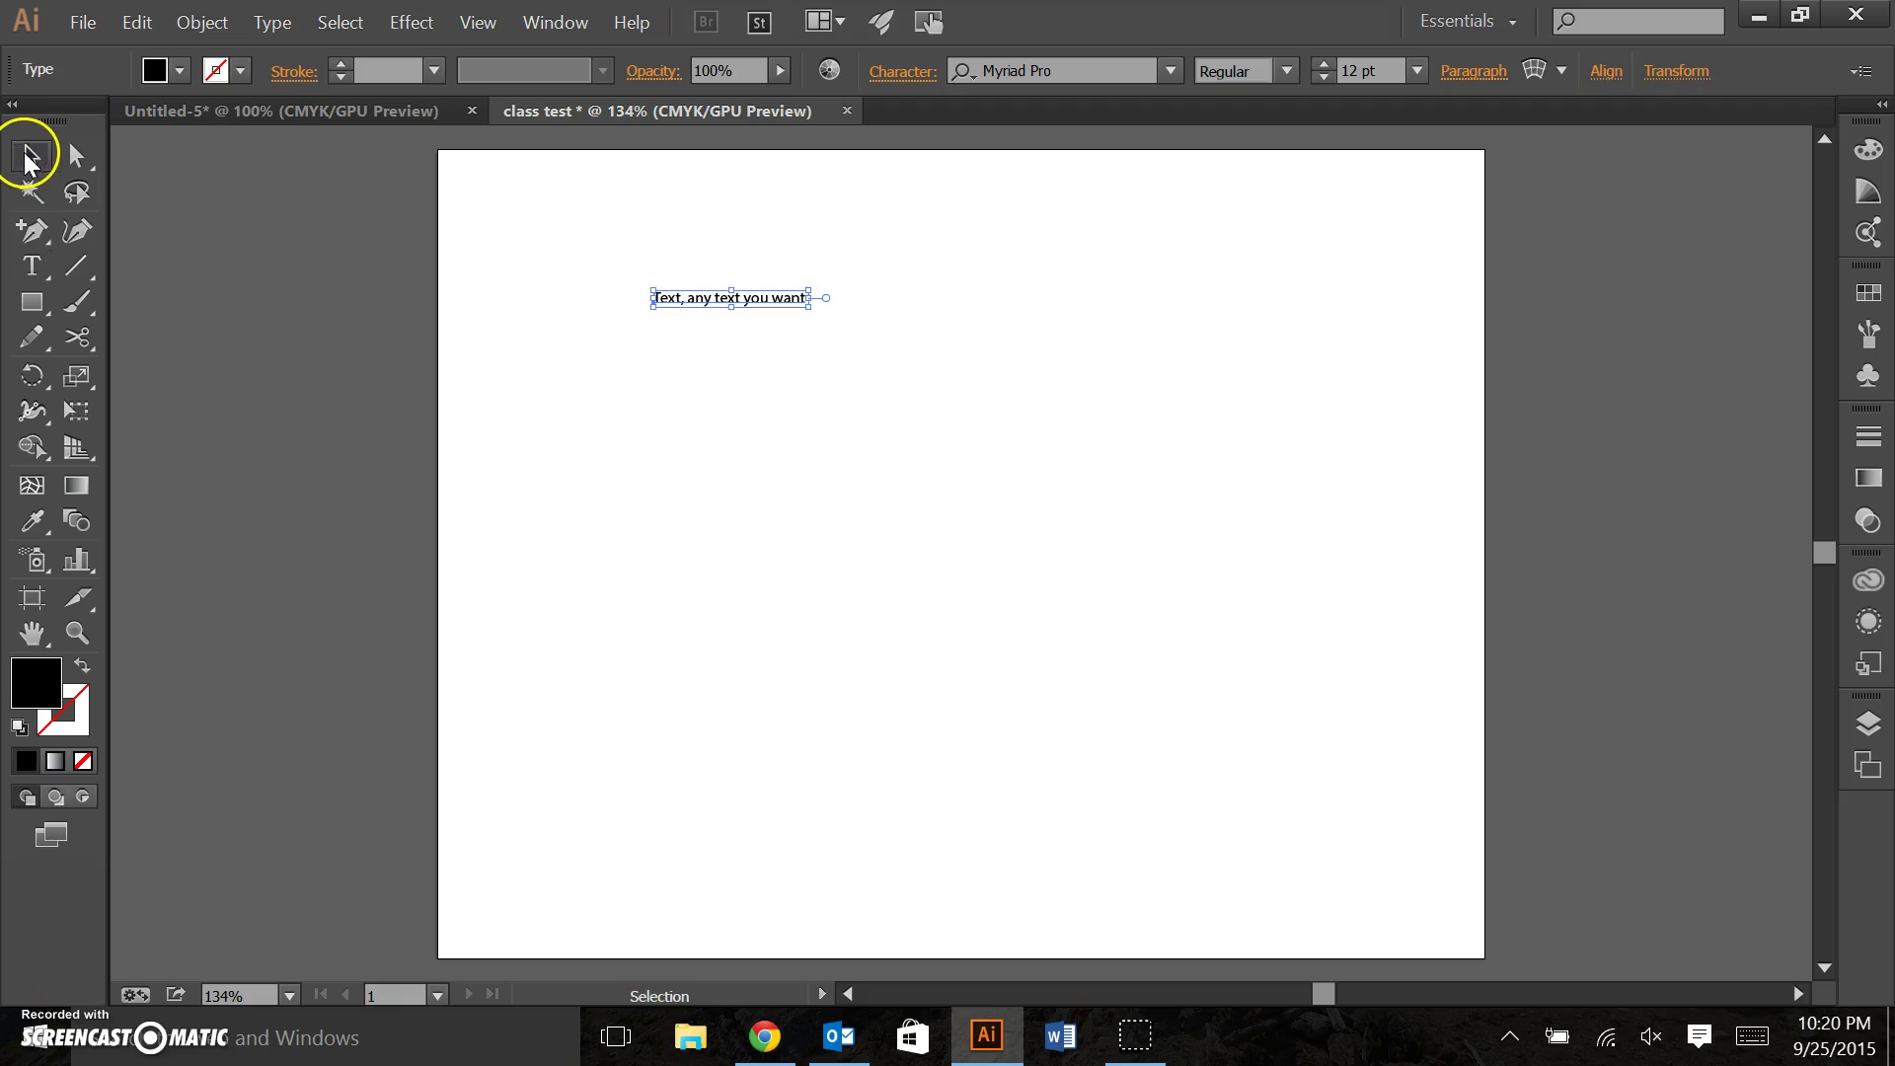
{"action": "left_click", "coordinate": [703, 361]}
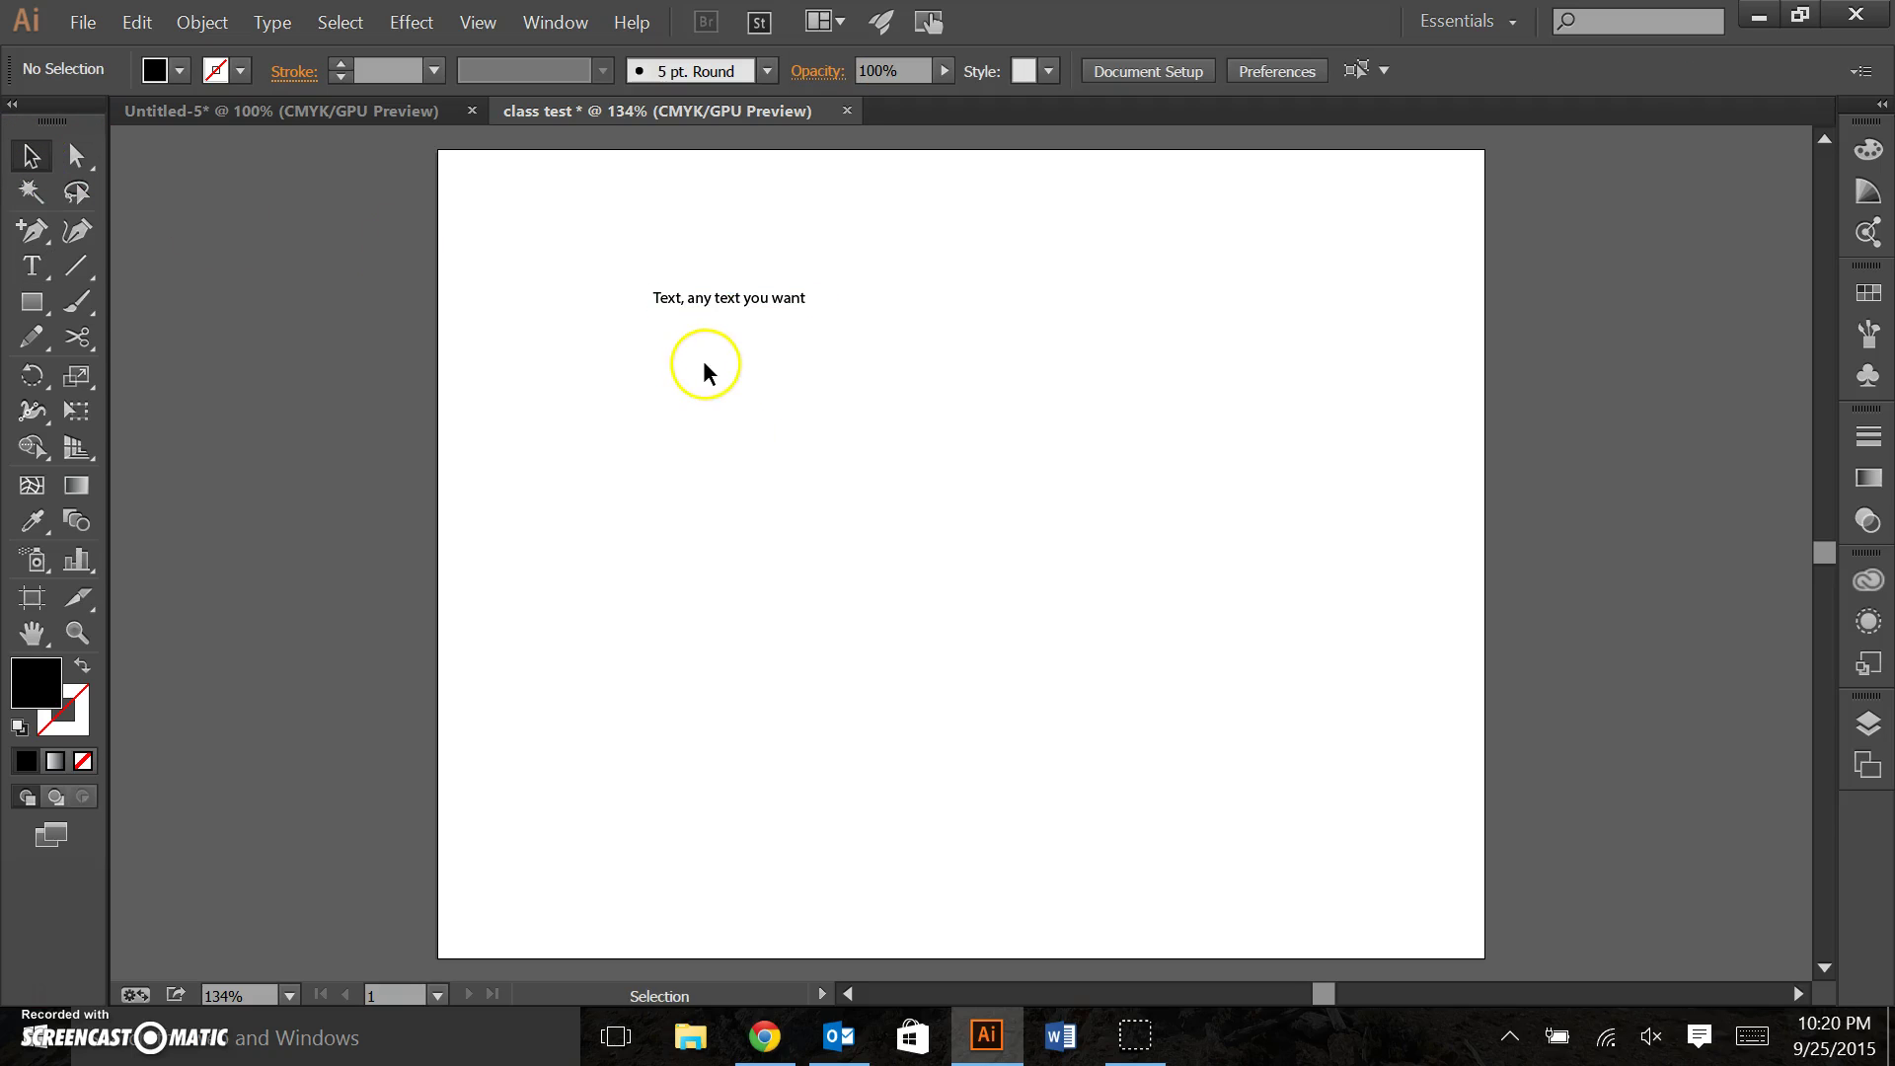
{"action": "left_click", "coordinate": [730, 310]}
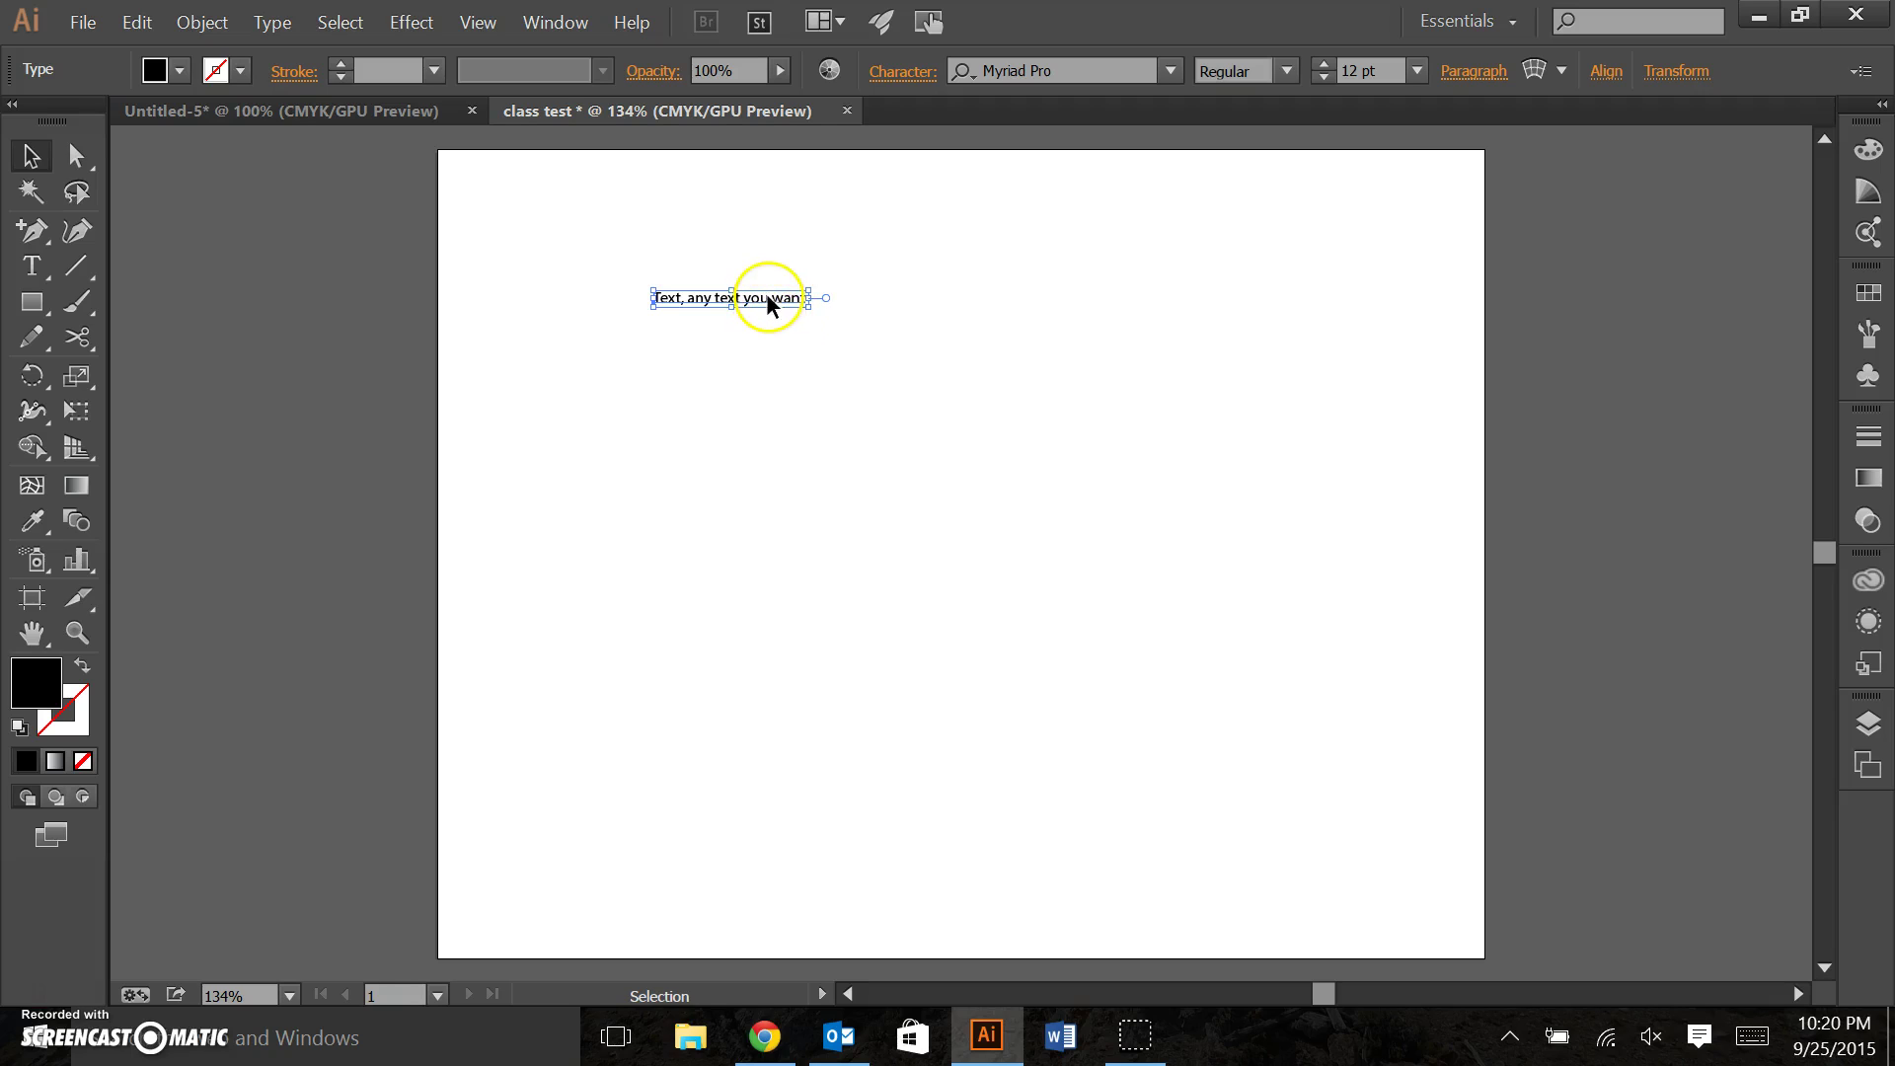
{"action": "left_click_drag", "start_coordinate": [767, 294], "coordinate": [667, 264]}
{"action": "left_click", "coordinate": [691, 294]}
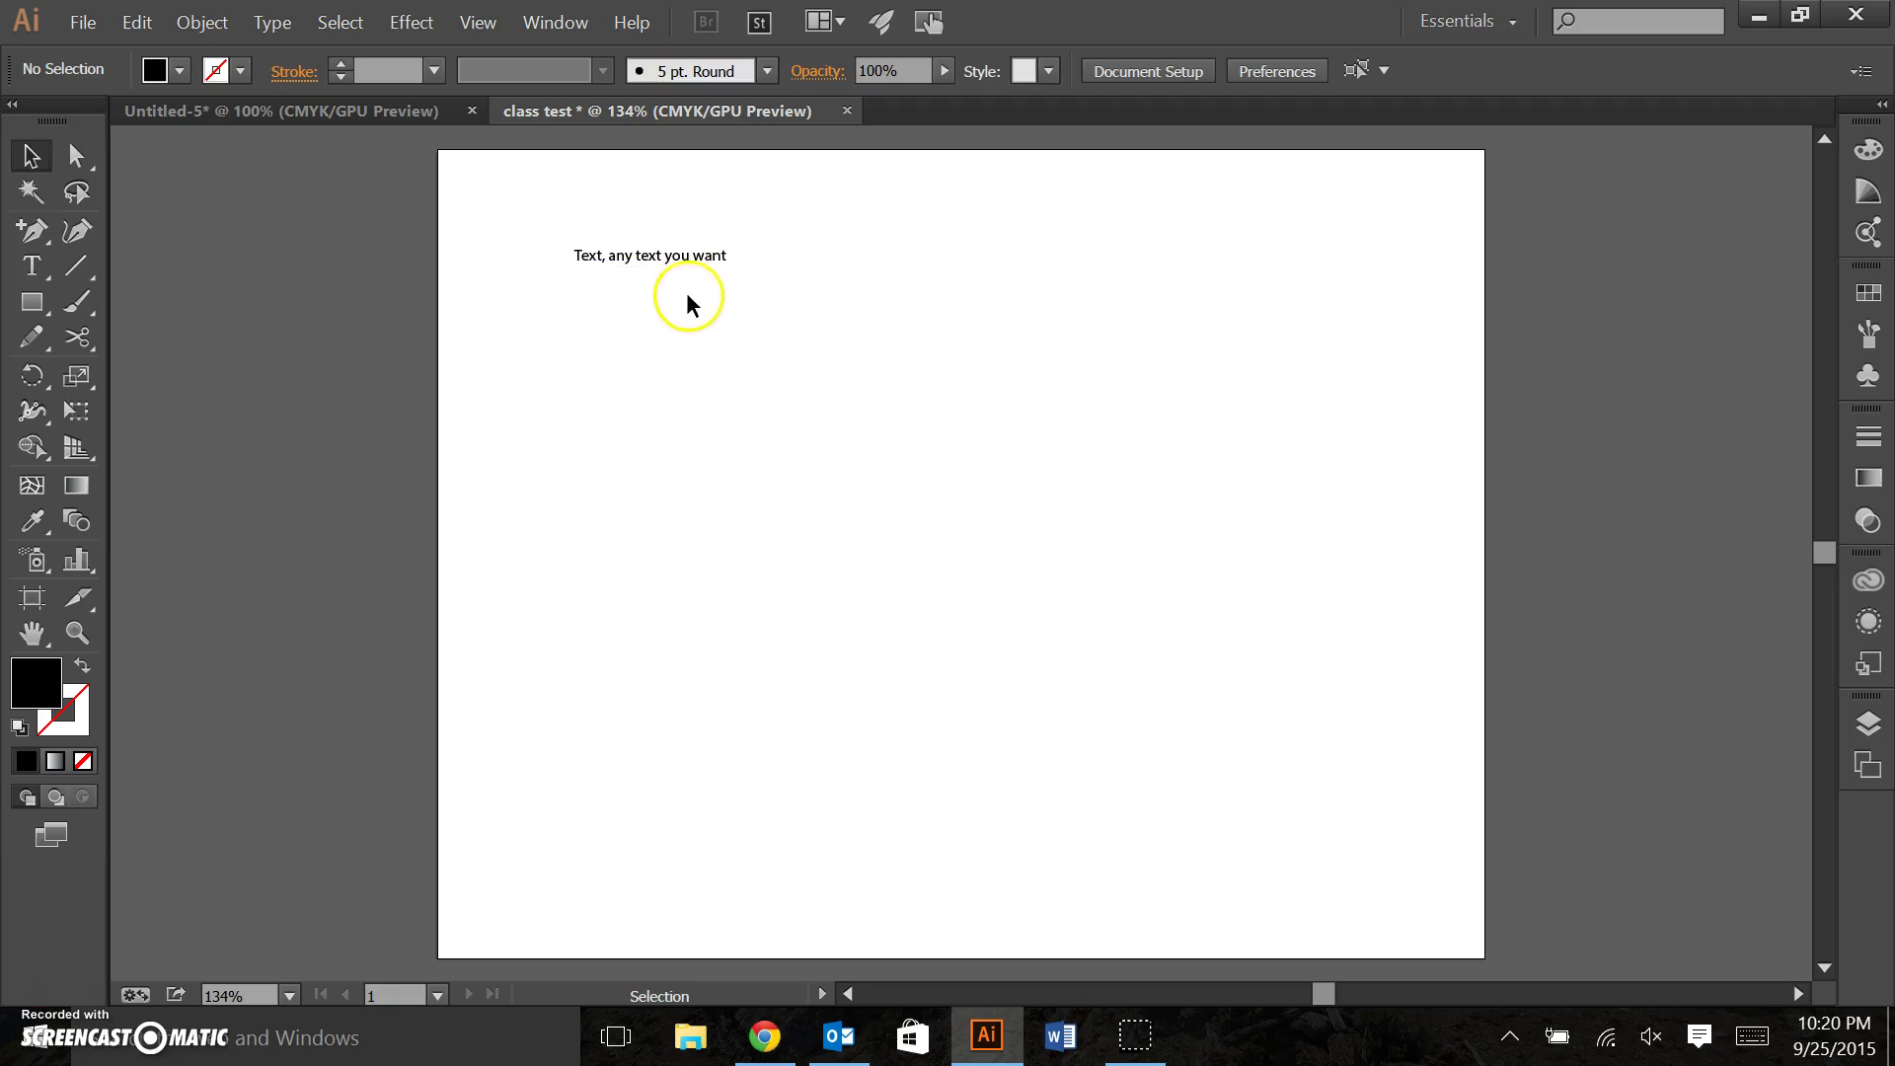
{"action": "left_click", "coordinate": [696, 253]}
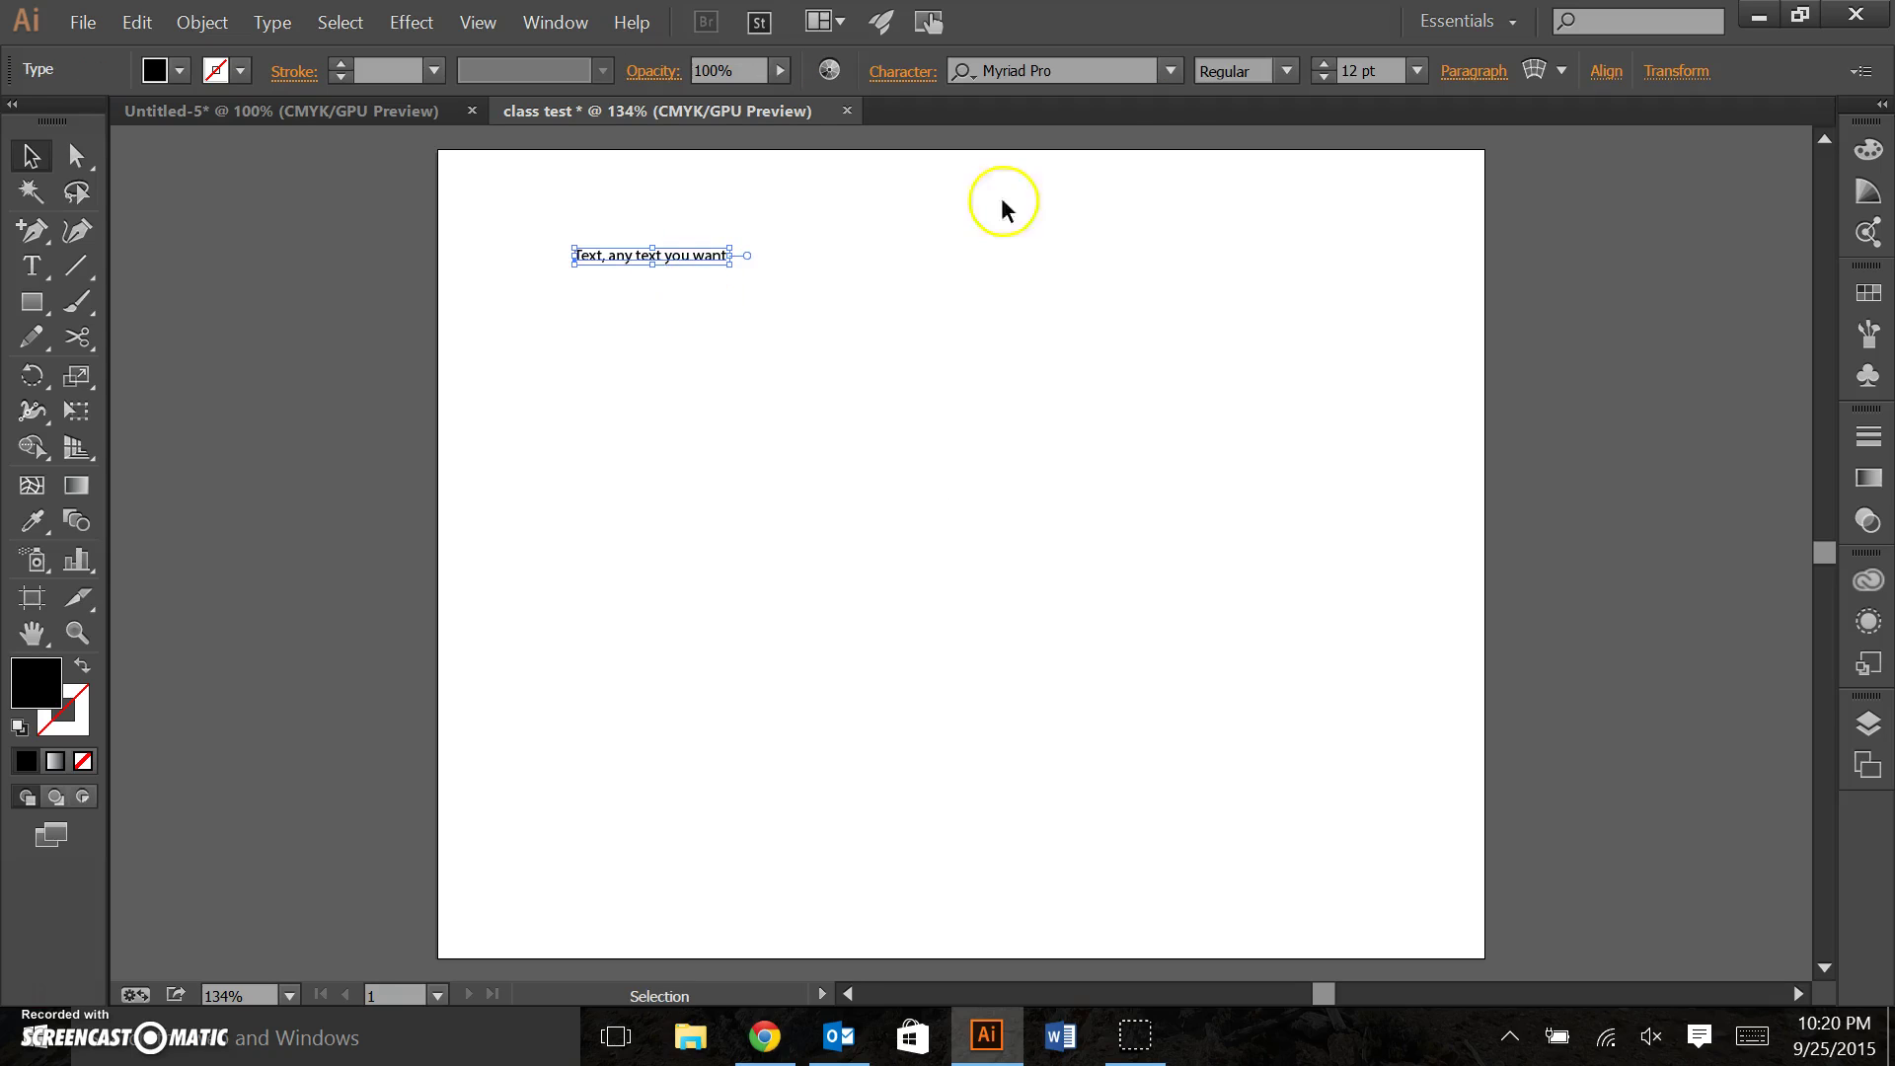
Change the text font to Cooper Black, keeping the Regular style.
{"action": "left_click", "coordinate": [1283, 69]}
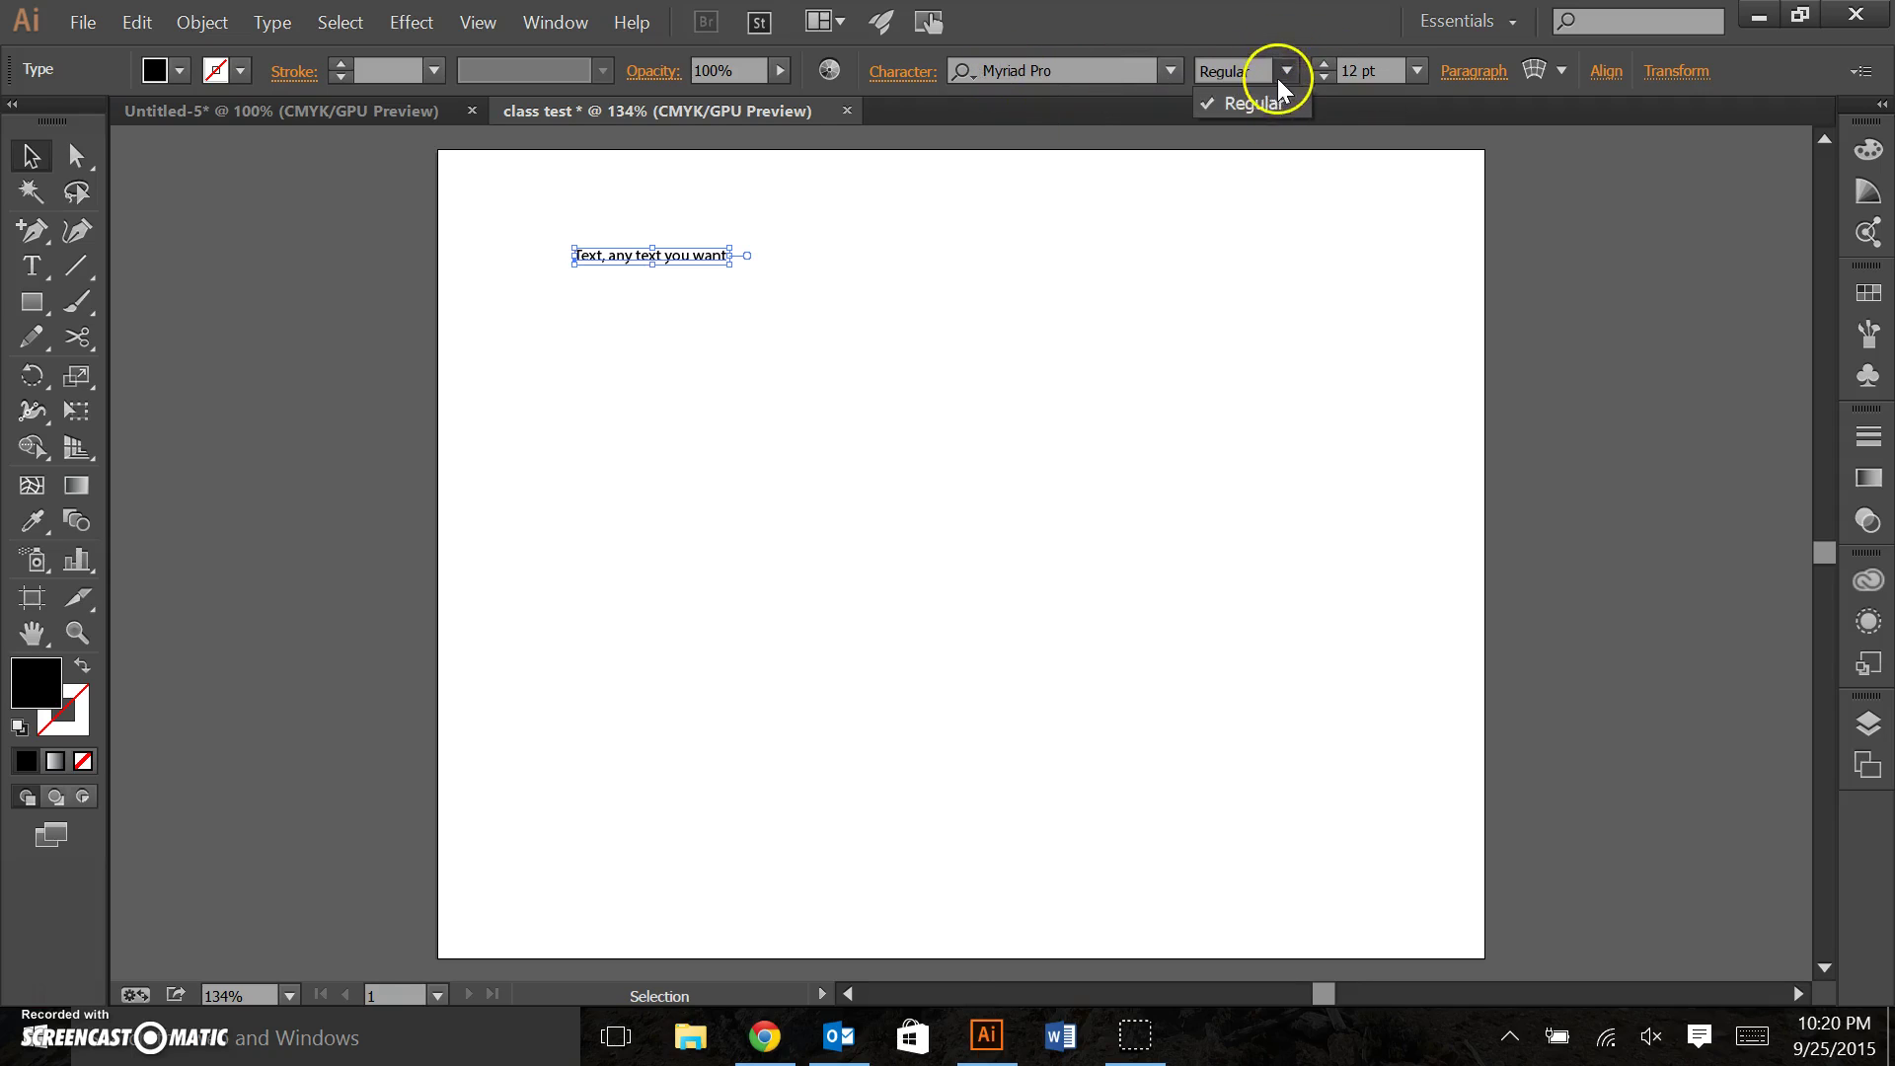
{"action": "left_click", "coordinate": [1257, 21]}
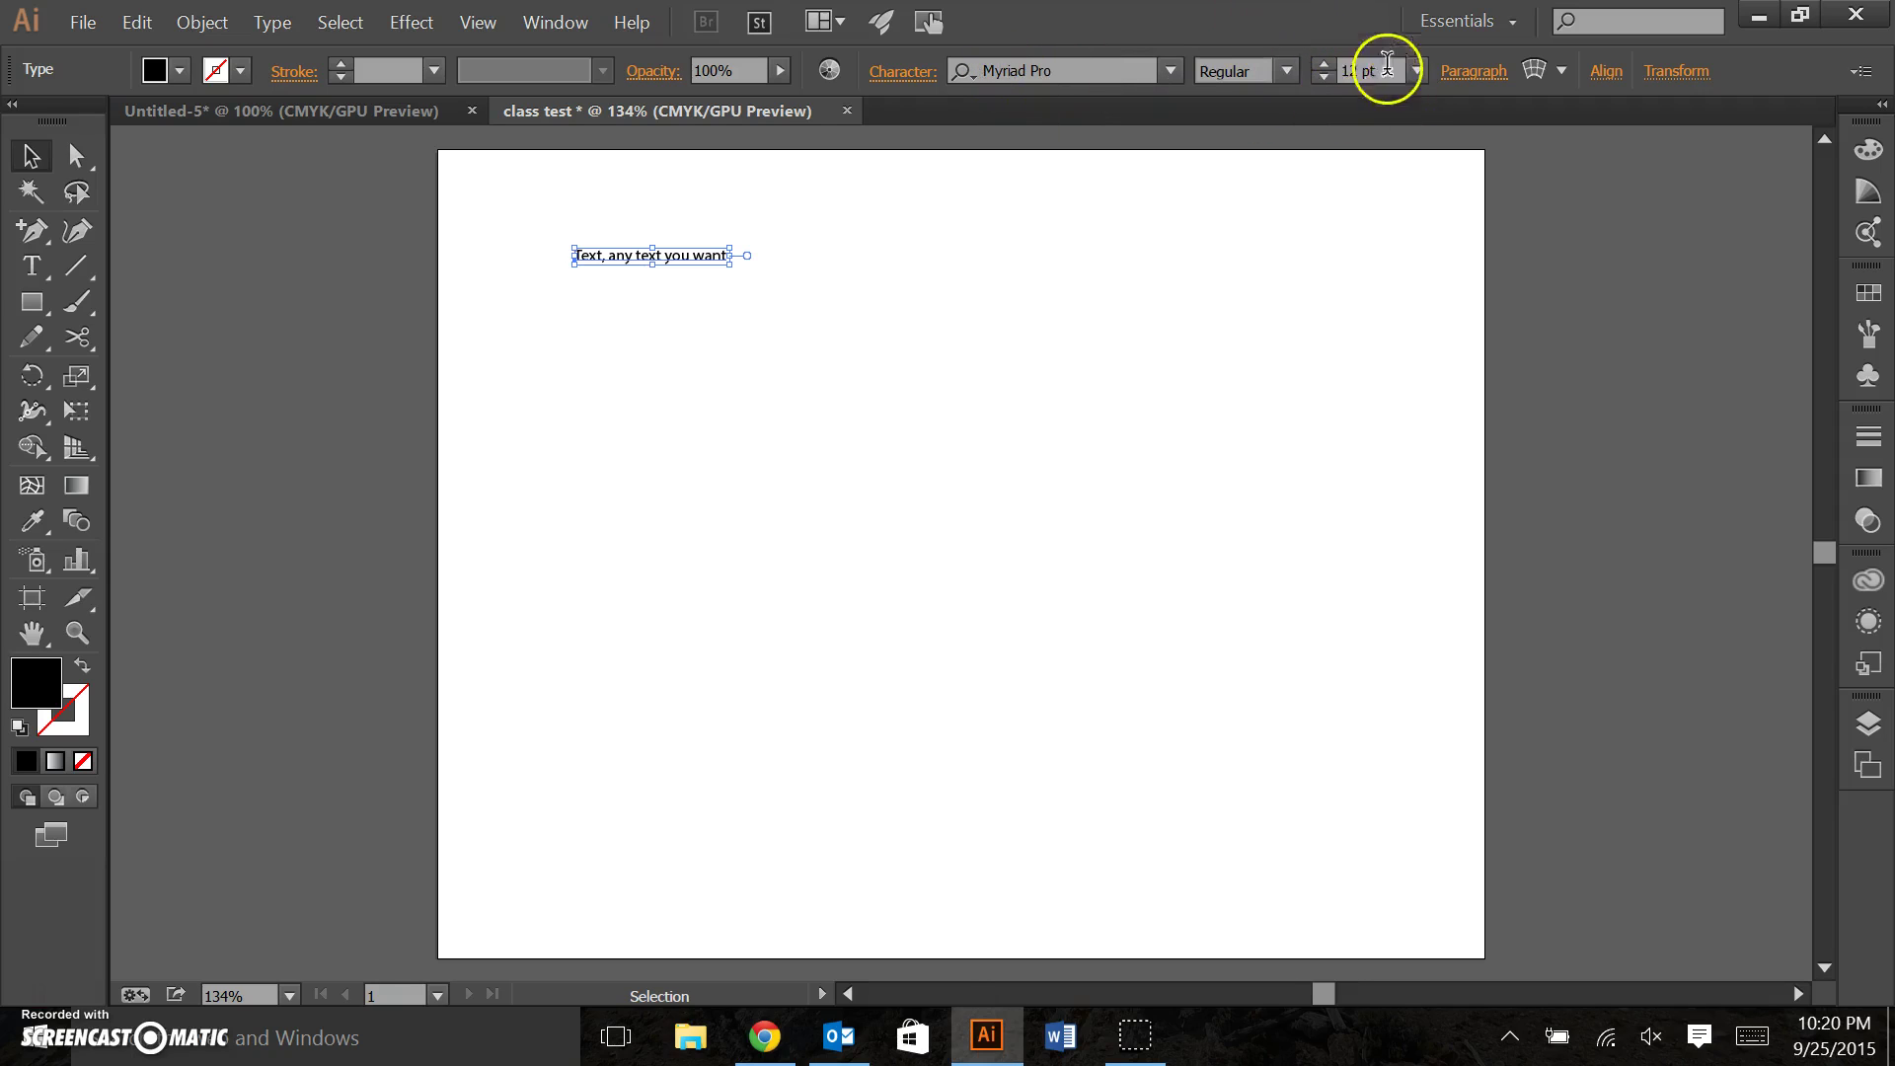
{"action": "left_click", "coordinate": [1169, 70]}
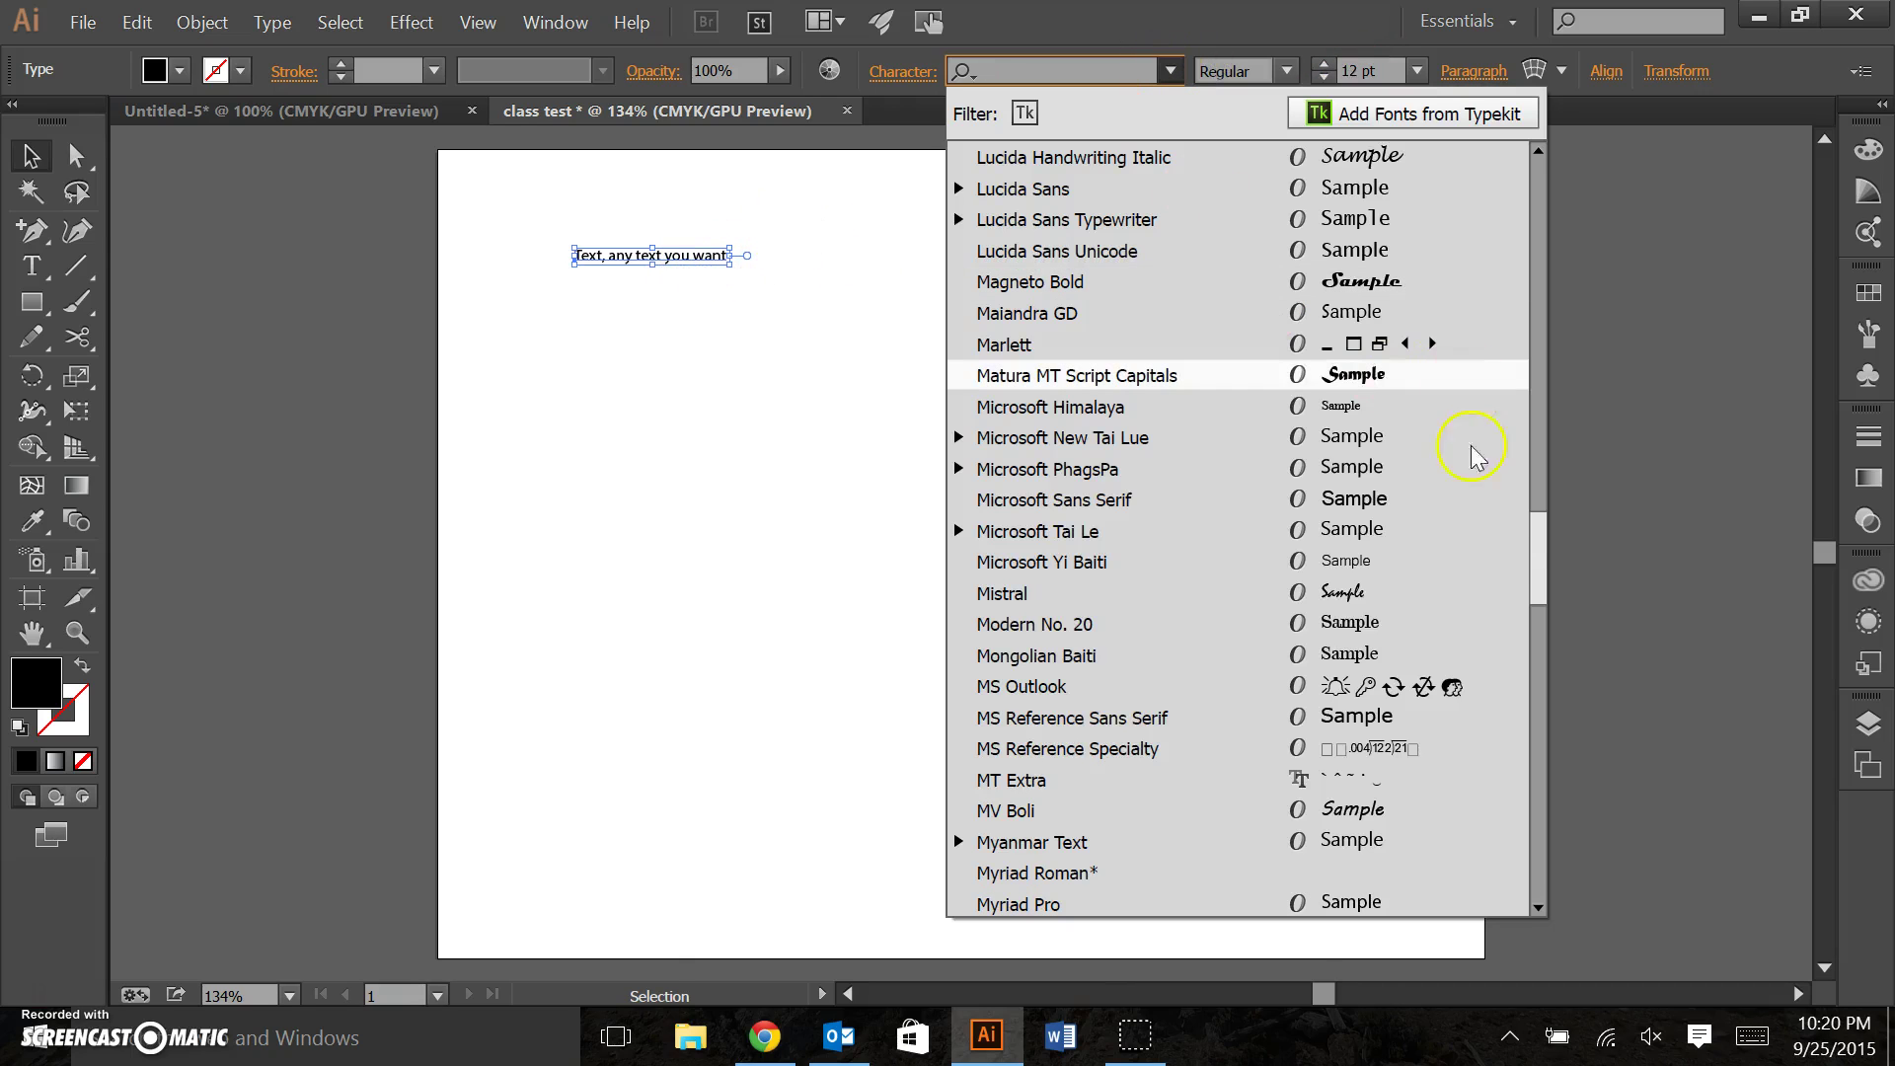
{"action": "left_click_drag", "start_coordinate": [1543, 549], "coordinate": [1542, 286]}
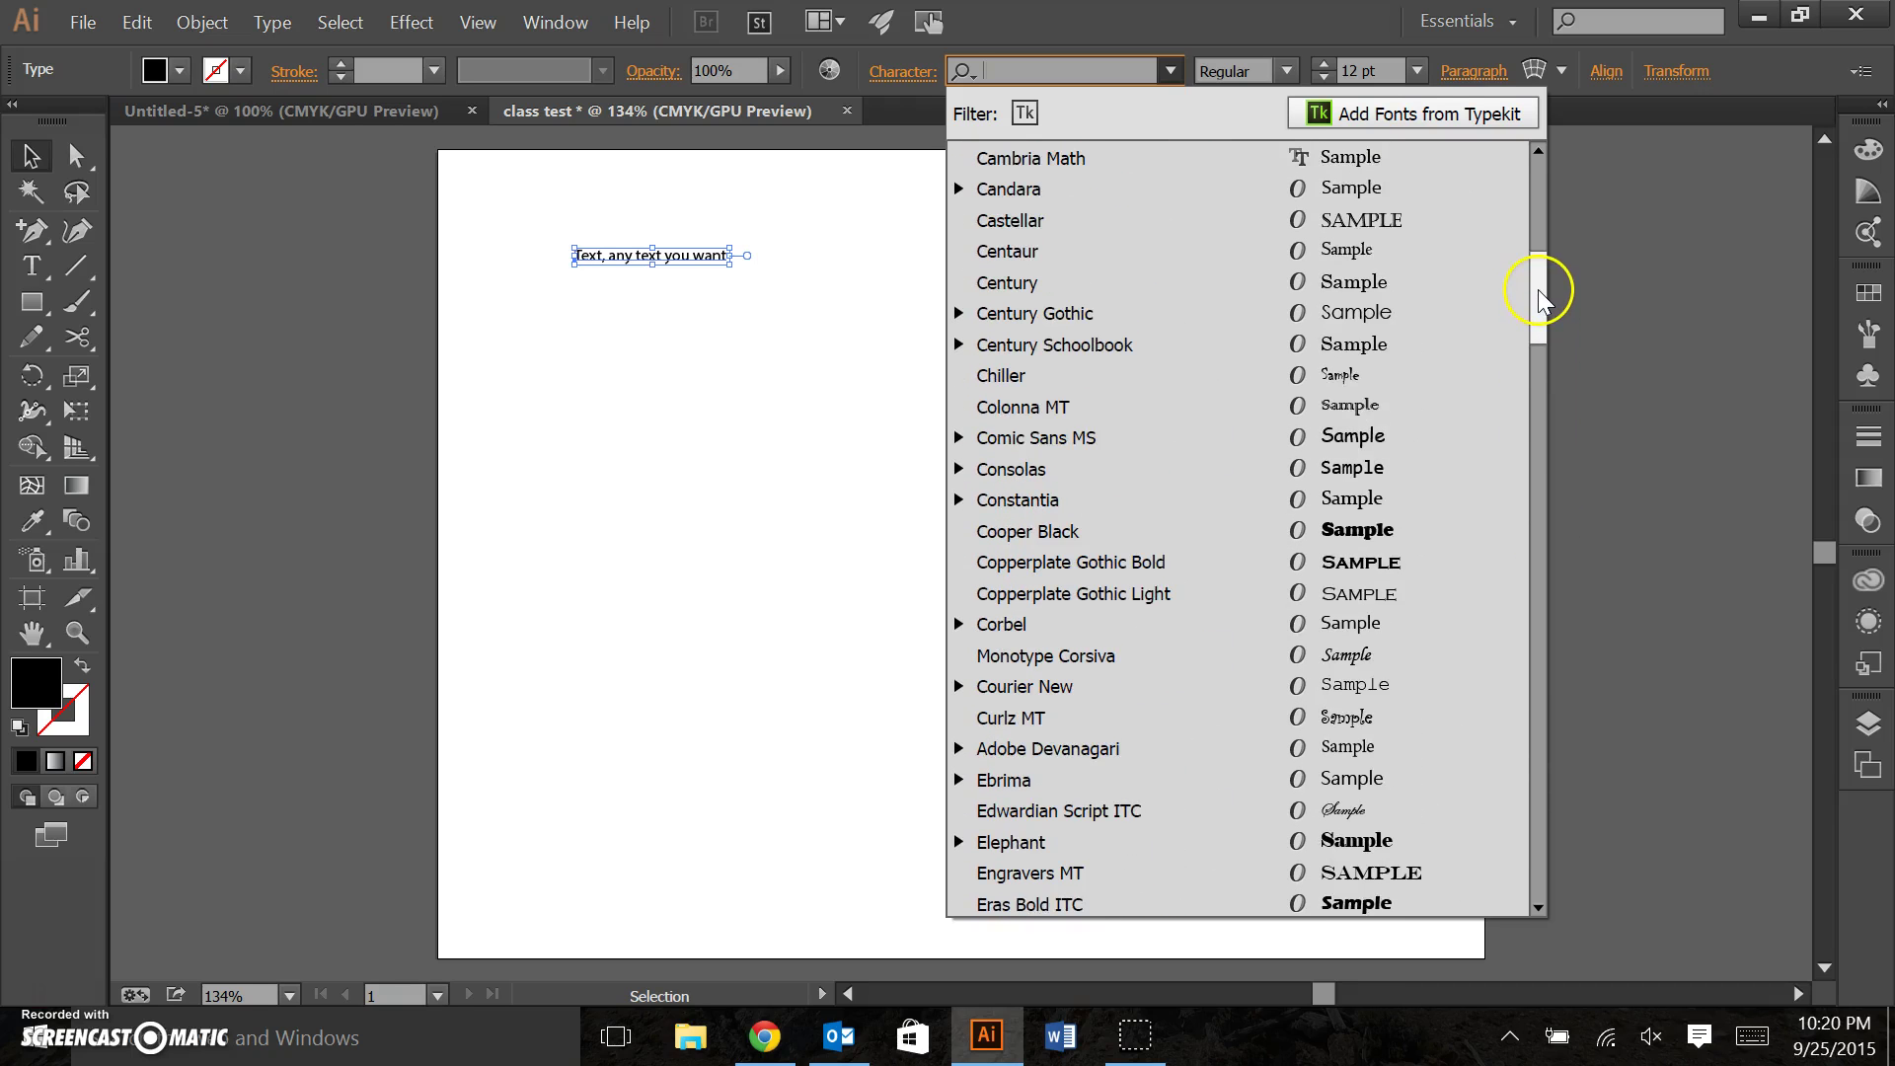
{"action": "left_click", "coordinate": [1212, 537]}
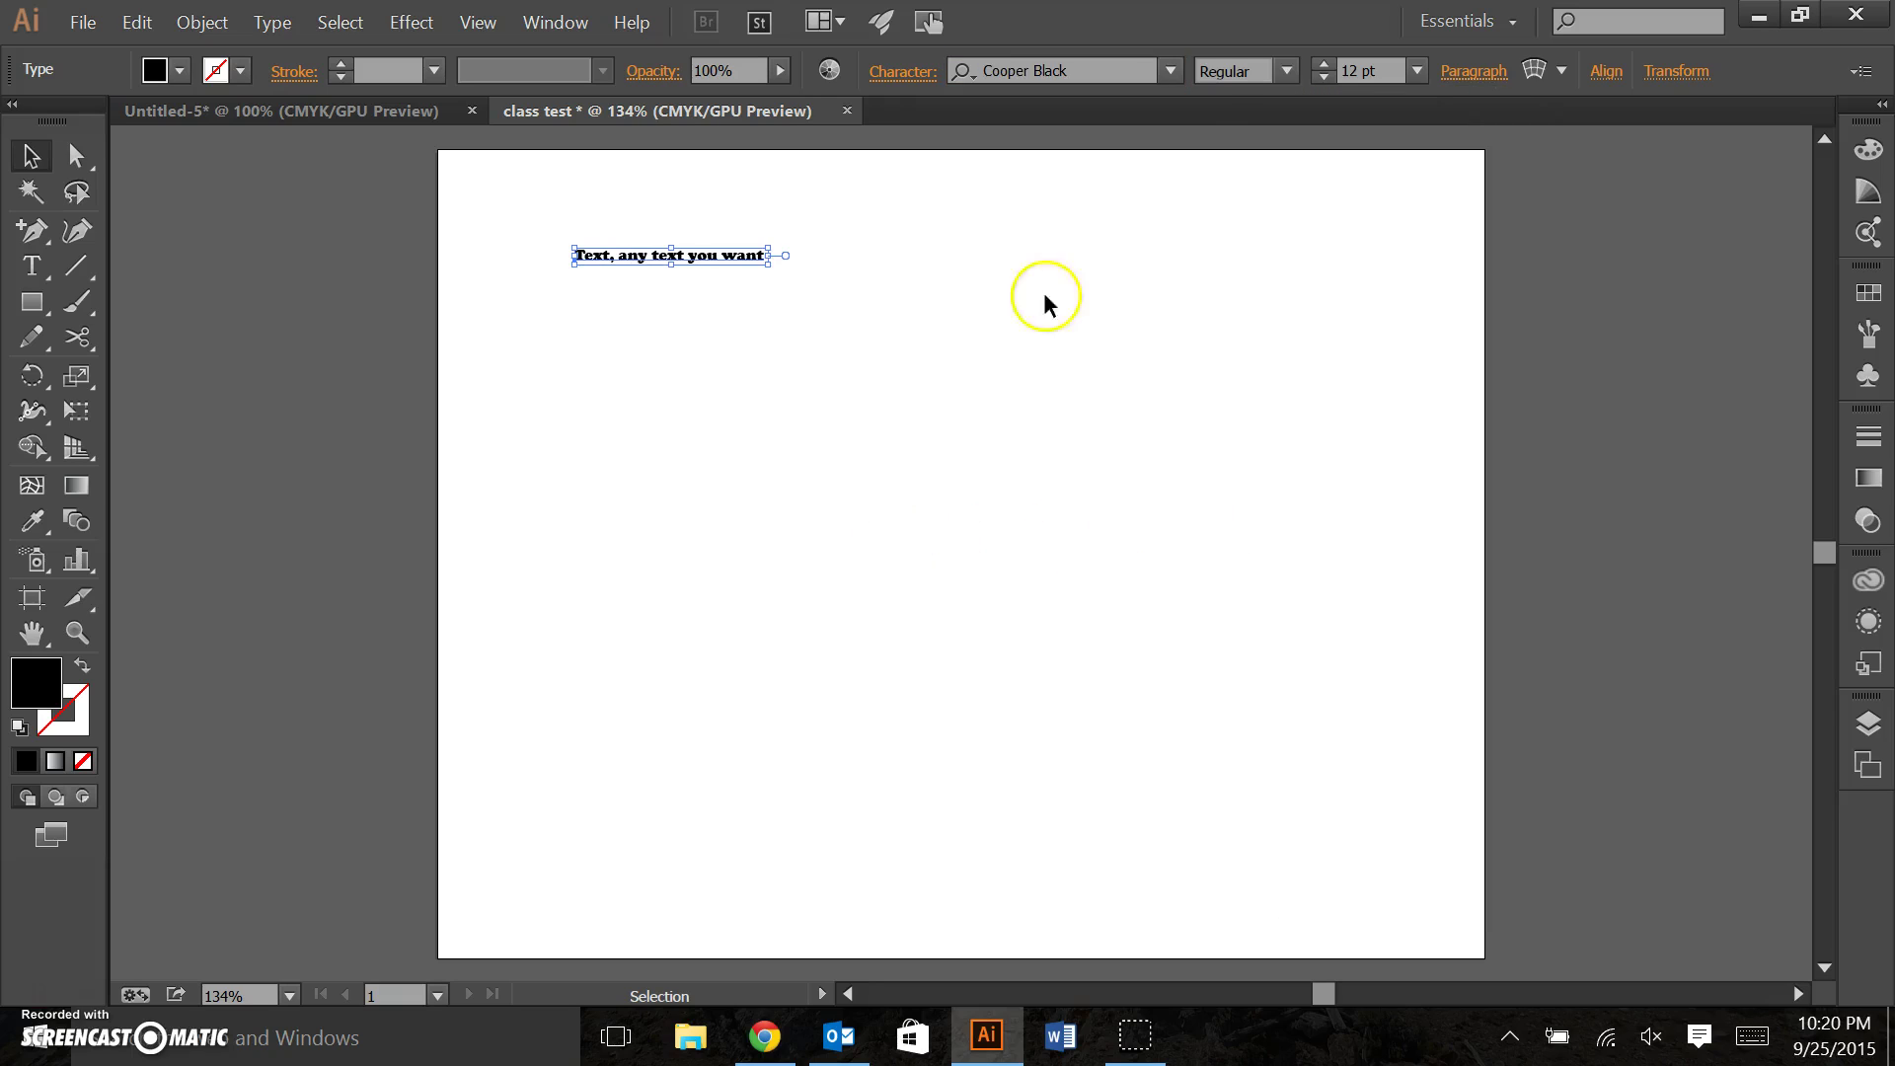
{"action": "left_click", "coordinate": [1286, 71]}
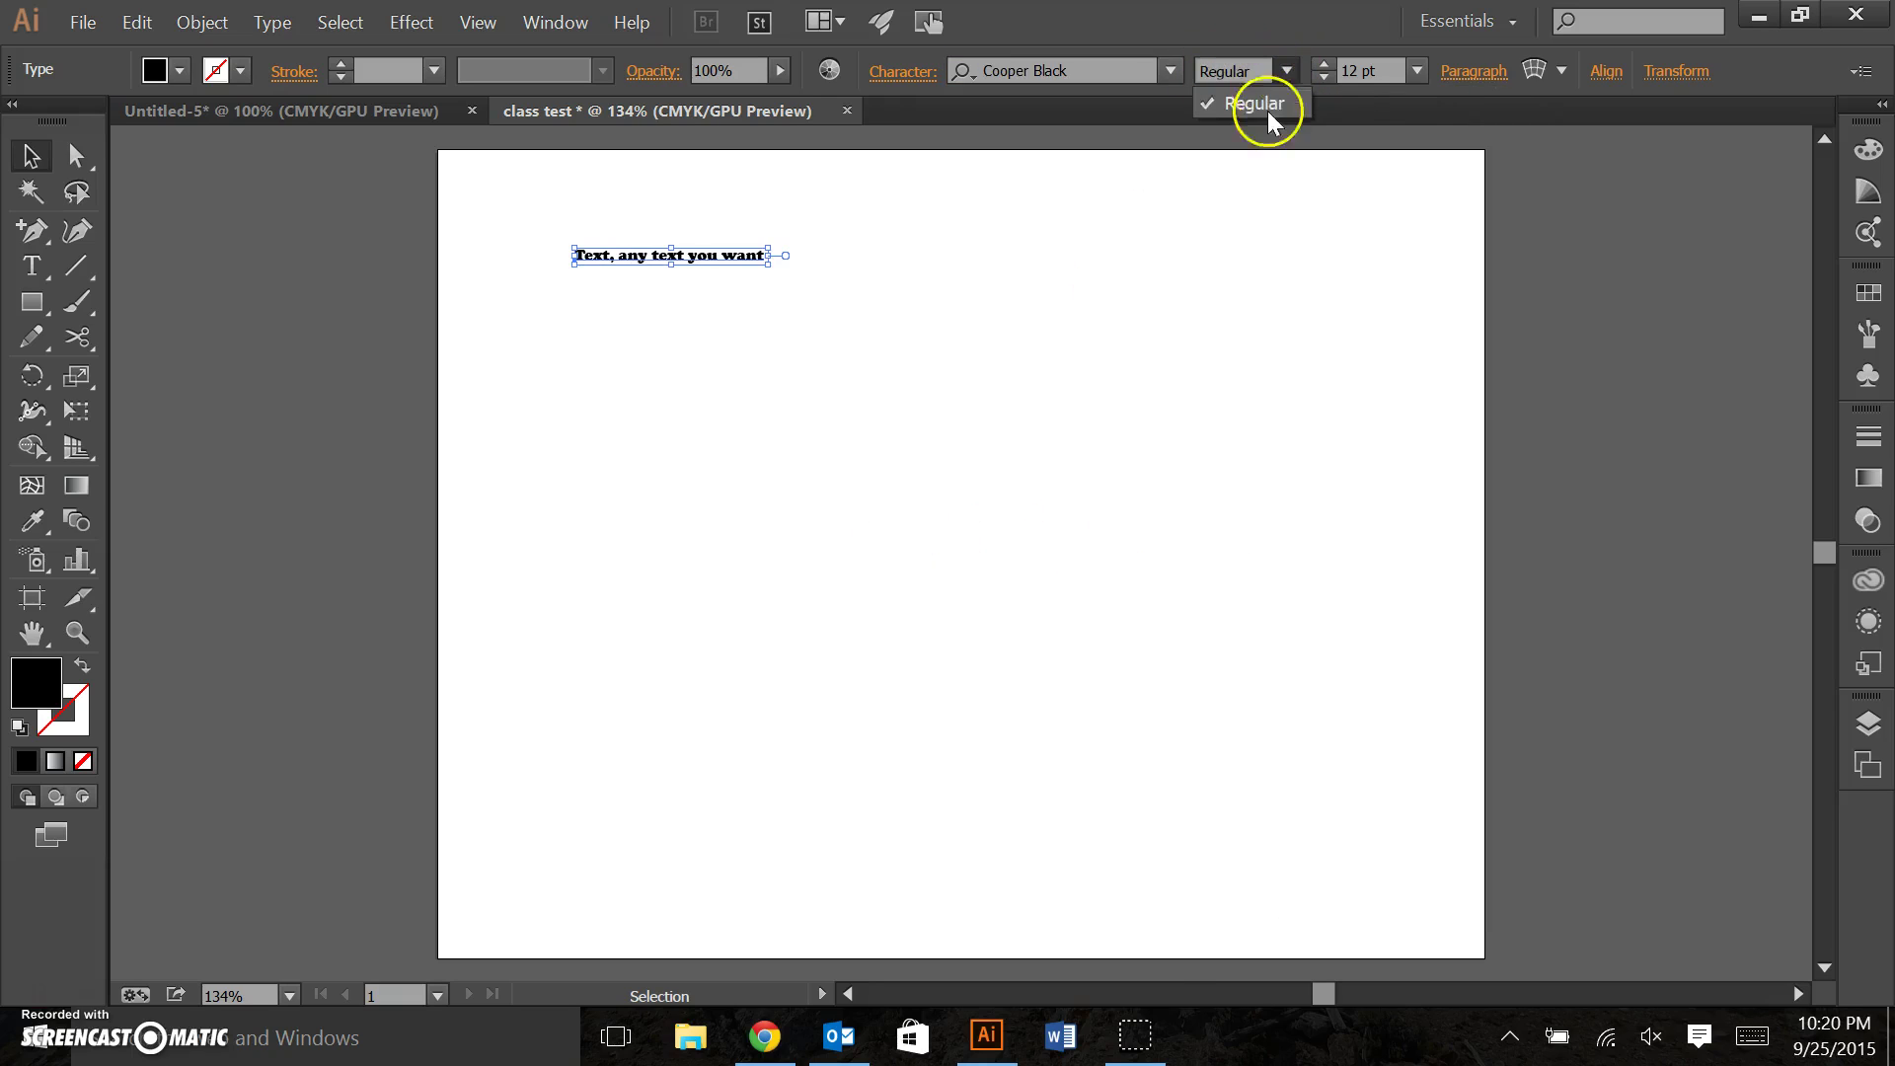
{"action": "left_click", "coordinate": [1259, 100]}
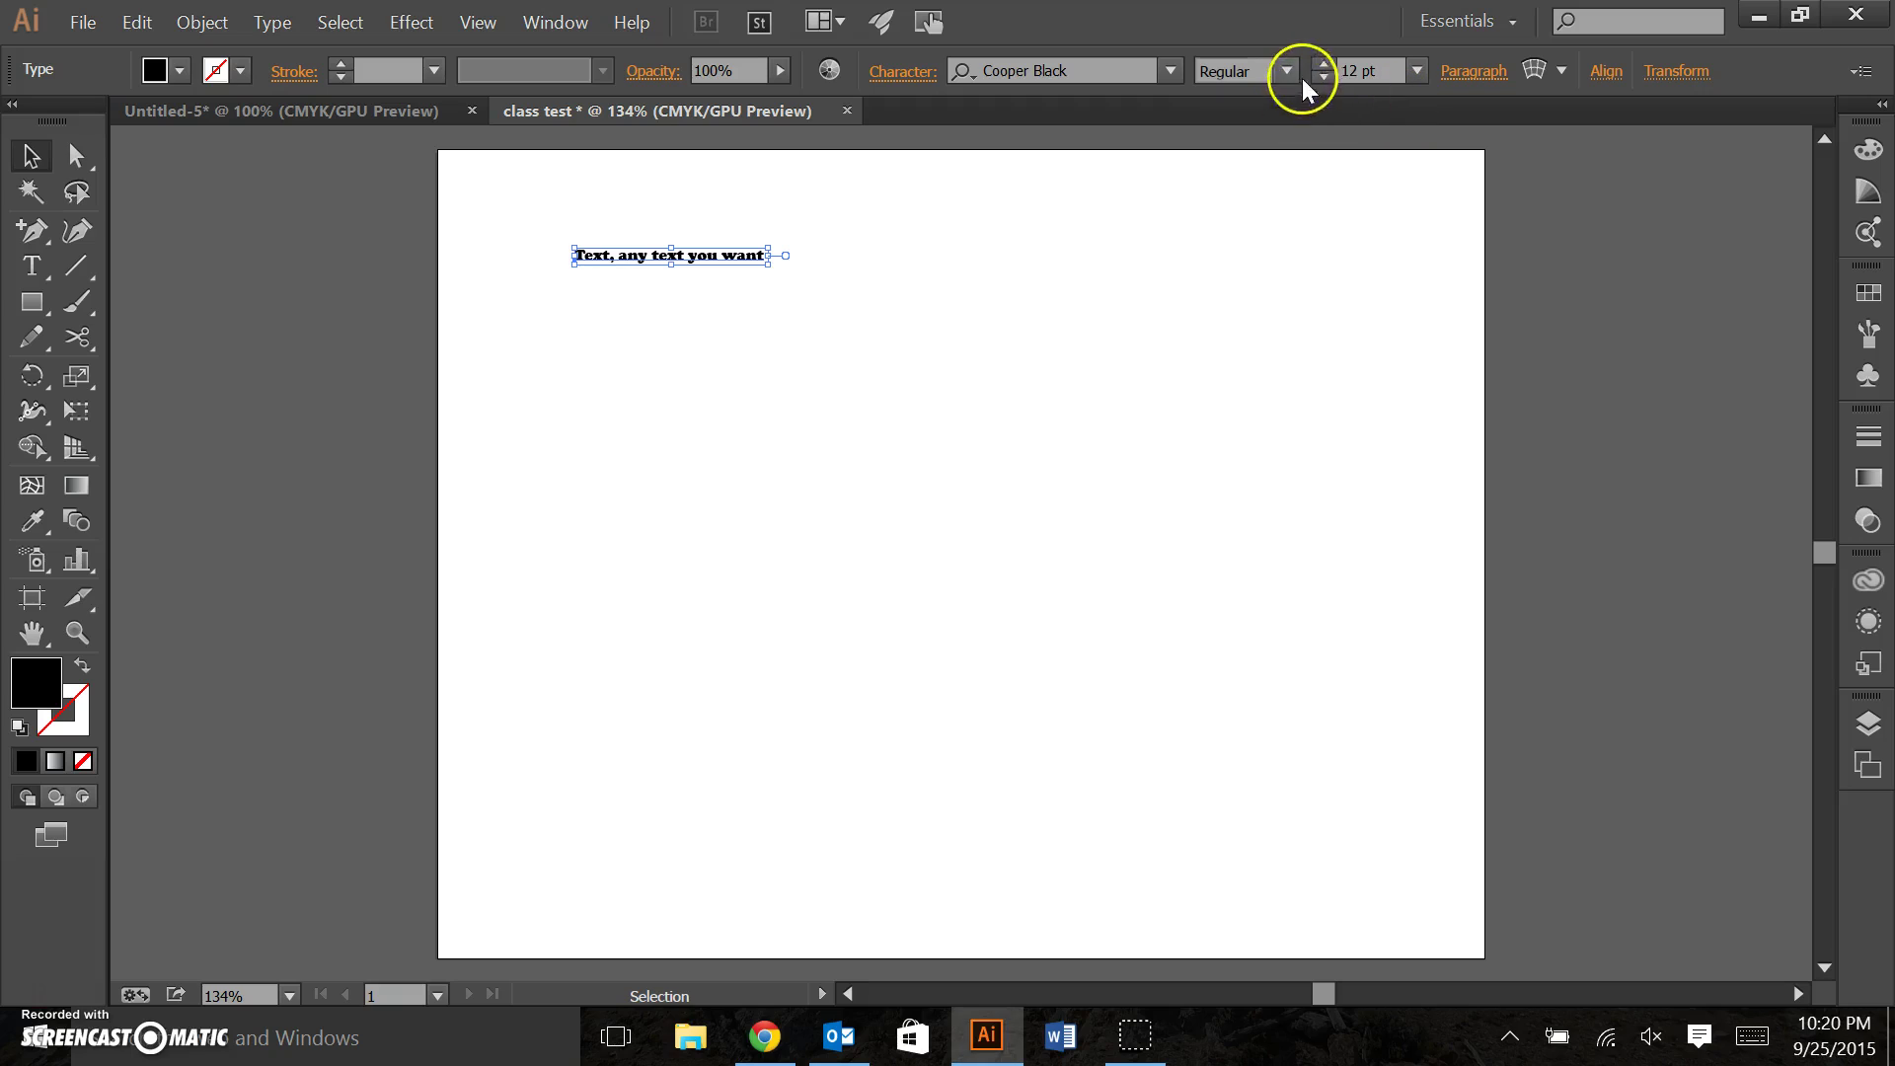
Step the font size up to 17 pt.
{"action": "left_click", "coordinate": [1325, 63]}
{"action": "left_click", "coordinate": [1324, 64]}
{"action": "left_click", "coordinate": [1325, 63]}
{"action": "left_click", "coordinate": [1325, 64]}
{"action": "left_click", "coordinate": [1325, 63]}
{"action": "left_click", "coordinate": [1325, 63]}
{"action": "left_click", "coordinate": [1325, 64]}
{"action": "left_click", "coordinate": [1325, 63]}
{"action": "left_click", "coordinate": [1325, 63]}
{"action": "left_click", "coordinate": [1324, 63]}
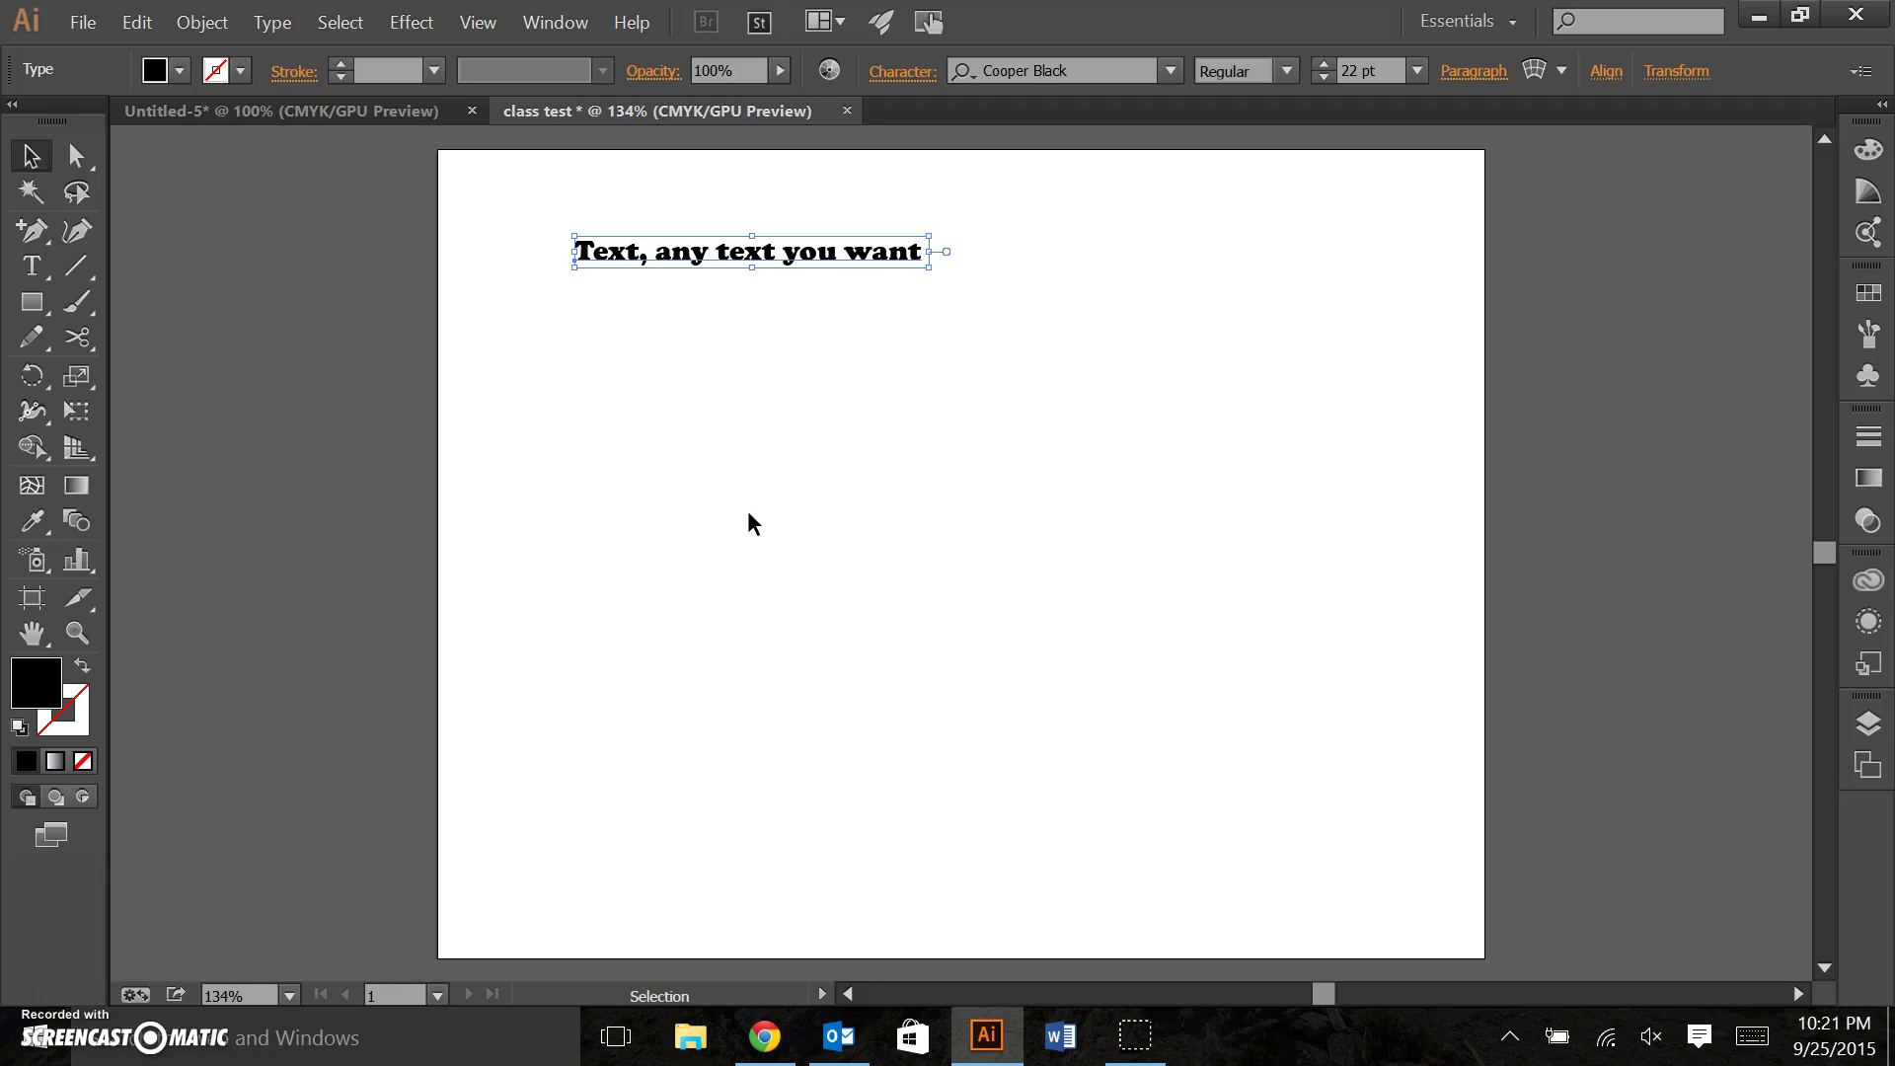
Resize the heading text to 50 pt using the size shortcuts.
{"action": "key", "text": "ctrl"}
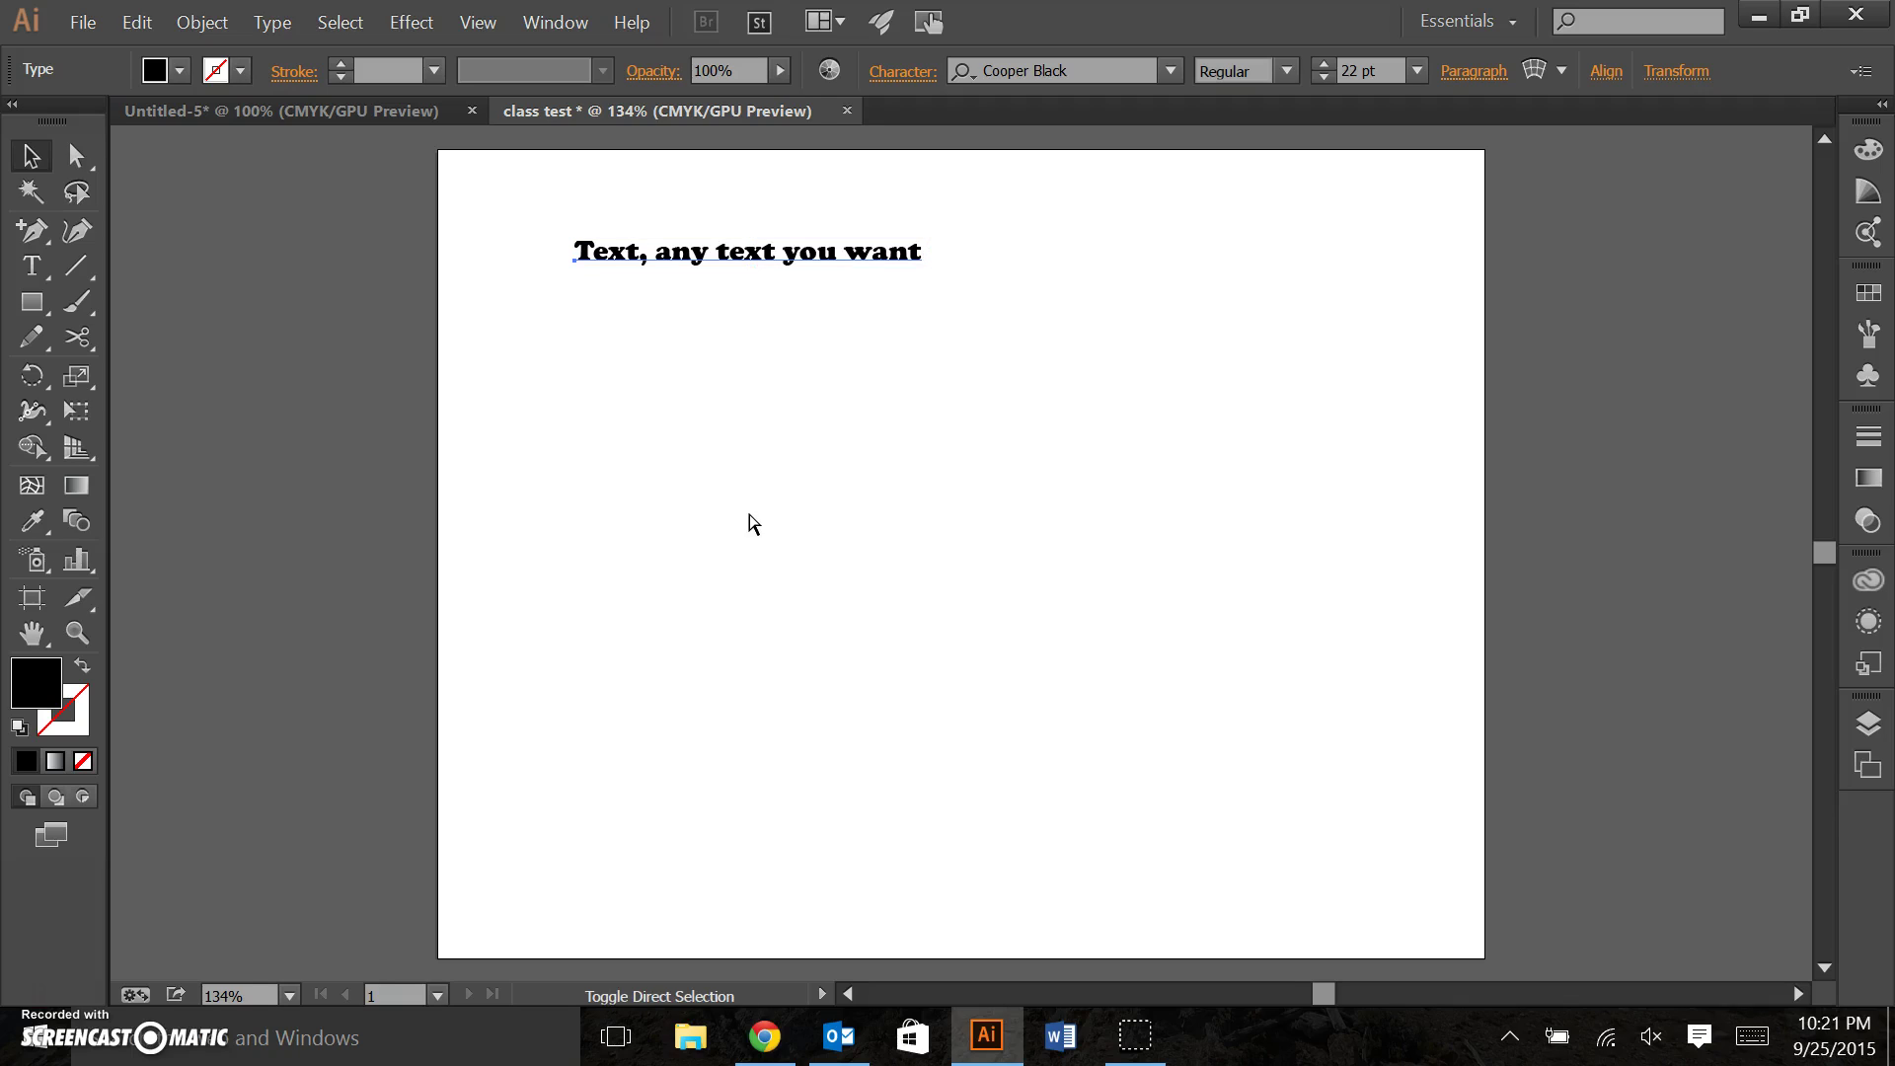
{"action": "key", "text": "ctrl+shift+period"}
{"action": "key", "text": "ctrl+shift+period"}
{"action": "key", "text": "ctrl+shift+period"}
{"action": "key", "text": "ctrl+shift+period"}
{"action": "key", "text": "ctrl+shift+period"}
{"action": "key", "text": "ctrl+shift+period"}
{"action": "key", "text": "ctrl+shift+period"}
{"action": "key", "text": "ctrl+shift+period"}
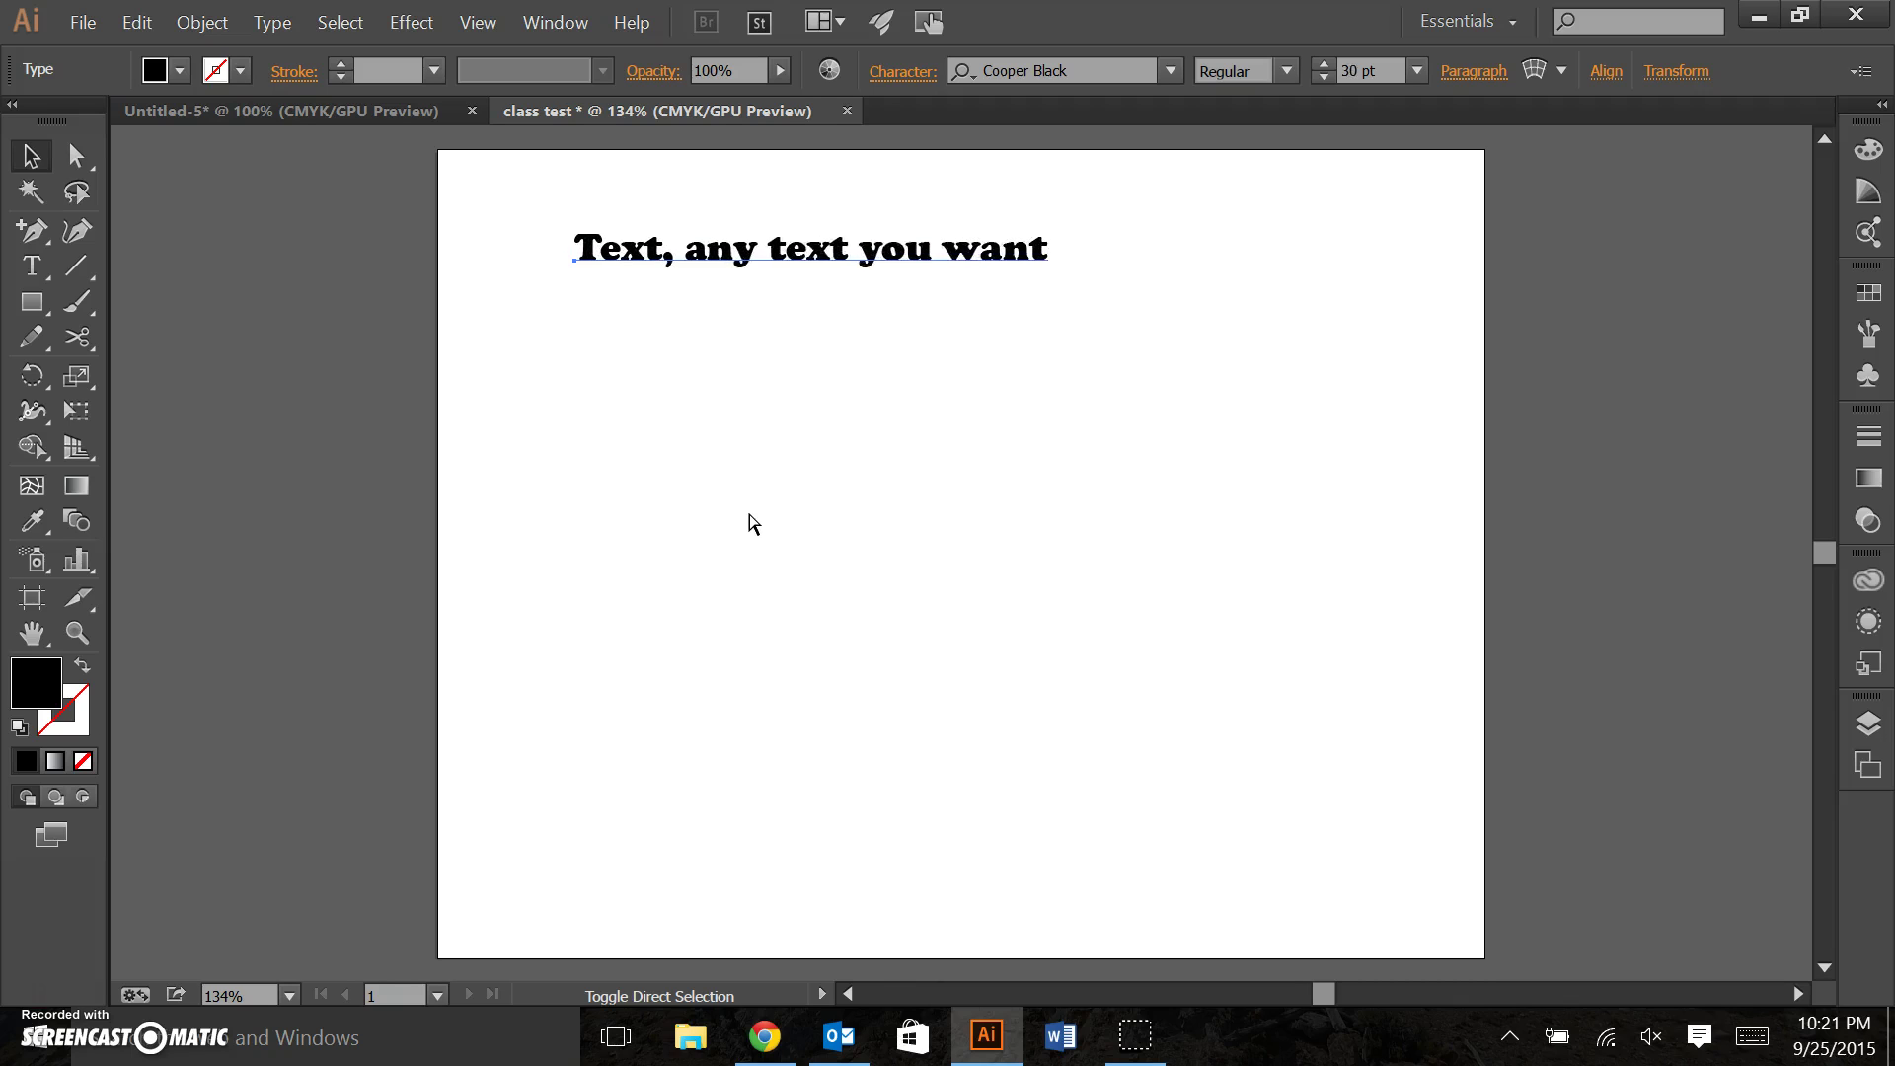
{"action": "key", "text": "ctrl+shift+period"}
{"action": "key", "text": "ctrl+shift+period"}
{"action": "key", "text": "ctrl+shift+period"}
{"action": "key", "text": "ctrl+shift+period"}
{"action": "key", "text": "ctrl+shift+period"}
{"action": "key", "text": "ctrl+shift+period"}
{"action": "key", "text": "ctrl+shift+period"}
{"action": "key", "text": "ctrl+shift+period"}
{"action": "key", "text": "ctrl+shift+period"}
{"action": "key", "text": "ctrl+shift+period"}
{"action": "key", "text": "ctrl+shift+period"}
{"action": "key", "text": "ctrl+shift+period"}
{"action": "key", "text": "ctrl+shift+period"}
{"action": "key", "text": "ctrl+shift+period"}
{"action": "key", "text": "ctrl+shift+period"}
{"action": "key", "text": "ctrl+shift+period"}
{"action": "key", "text": "ctrl+shift+period"}
{"action": "key", "text": "ctrl+shift+period"}
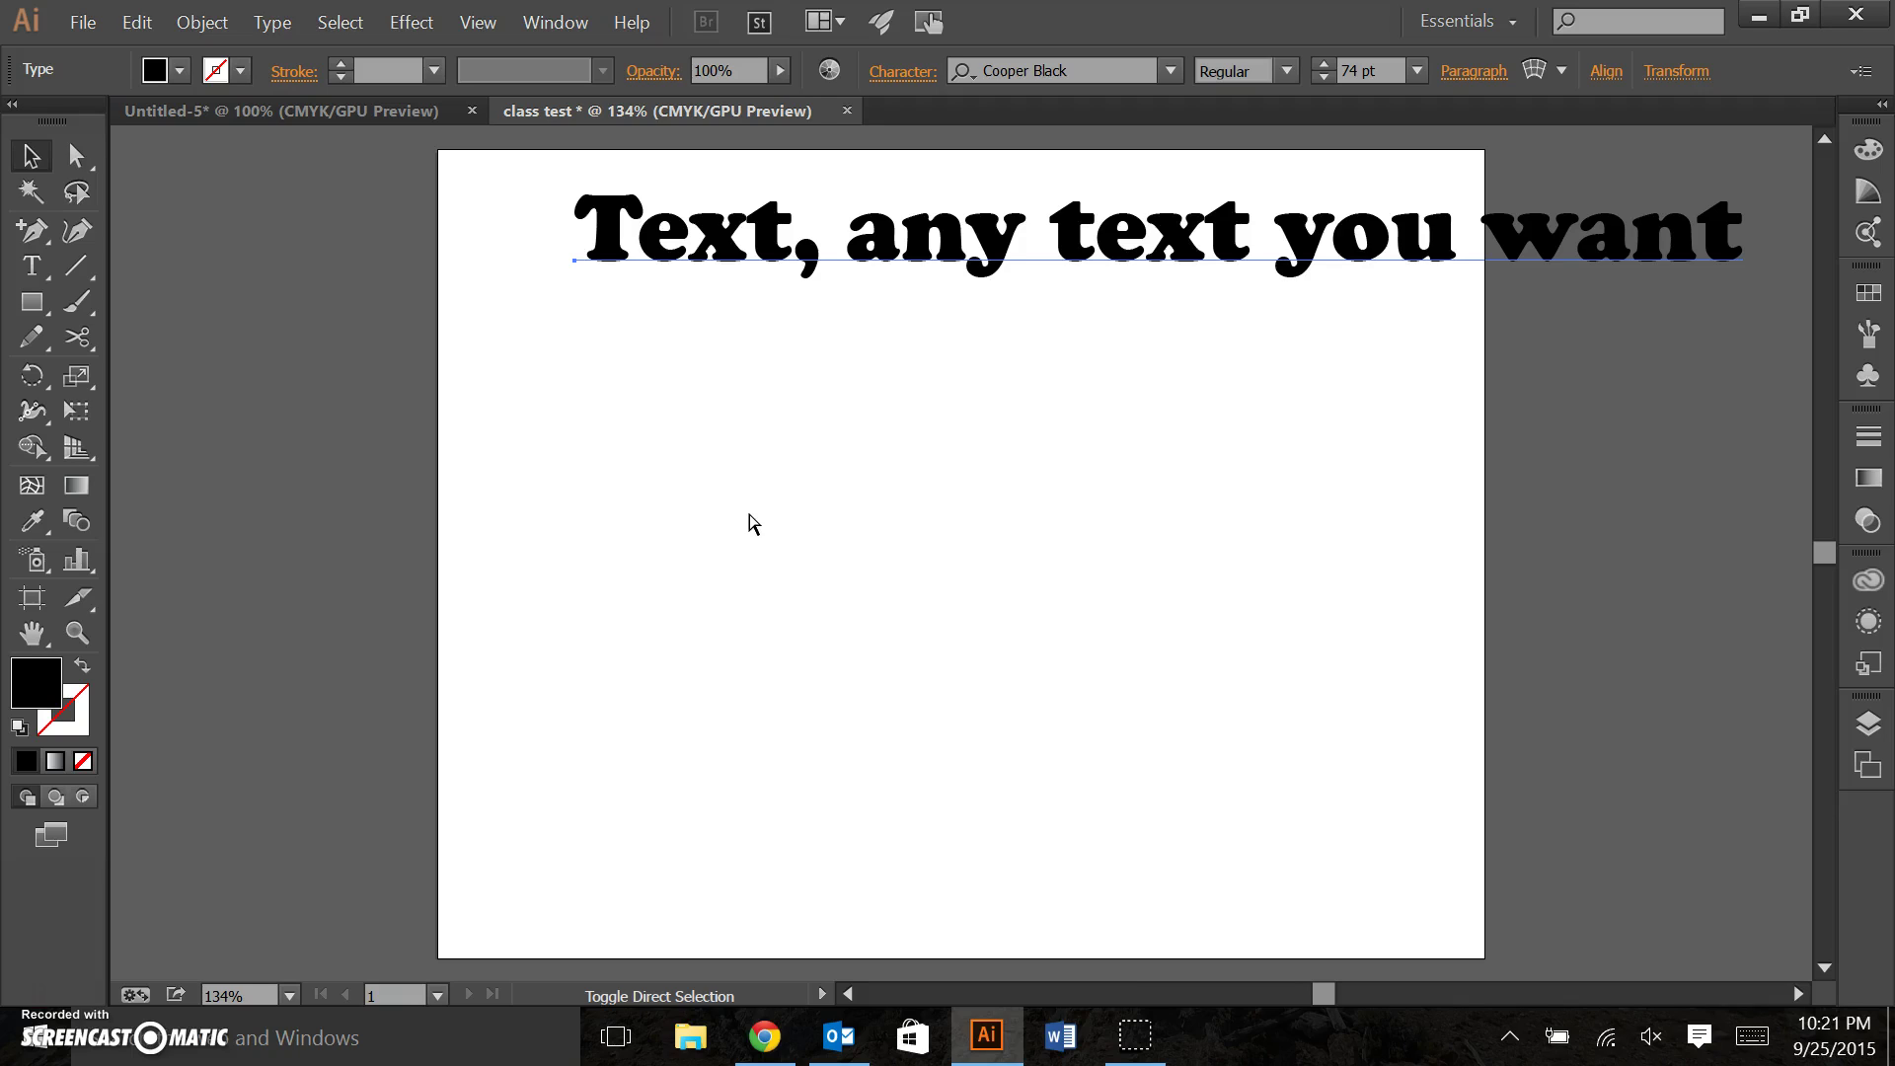
{"action": "key", "text": "ctrl+shift+comma"}
{"action": "key", "text": "ctrl+shift+comma"}
{"action": "key", "text": "ctrl+shift+comma"}
{"action": "key", "text": "ctrl+shift+comma"}
{"action": "key", "text": "ctrl+shift+comma"}
{"action": "key", "text": "ctrl+shift+comma"}
{"action": "key", "text": "ctrl+shift+comma"}
{"action": "key", "text": "ctrl+shift+comma"}
{"action": "key", "text": "ctrl+shift+comma"}
{"action": "key", "text": "ctrl+shift+comma"}
{"action": "key", "text": "ctrl+shift+comma"}
{"action": "key", "text": "ctrl+shift+comma"}
{"action": "key", "text": "ctrl+shift+comma"}
{"action": "key", "text": "ctrl+shift+comma"}
{"action": "key", "text": "ctrl+shift+comma"}
{"action": "key", "text": "ctrl+shift+comma"}
{"action": "key", "text": "ctrl+shift+comma"}
{"action": "key", "text": "ctrl+shift+comma"}
{"action": "key", "text": "ctrl+shift+comma"}
{"action": "key", "text": "ctrl+shift+comma"}
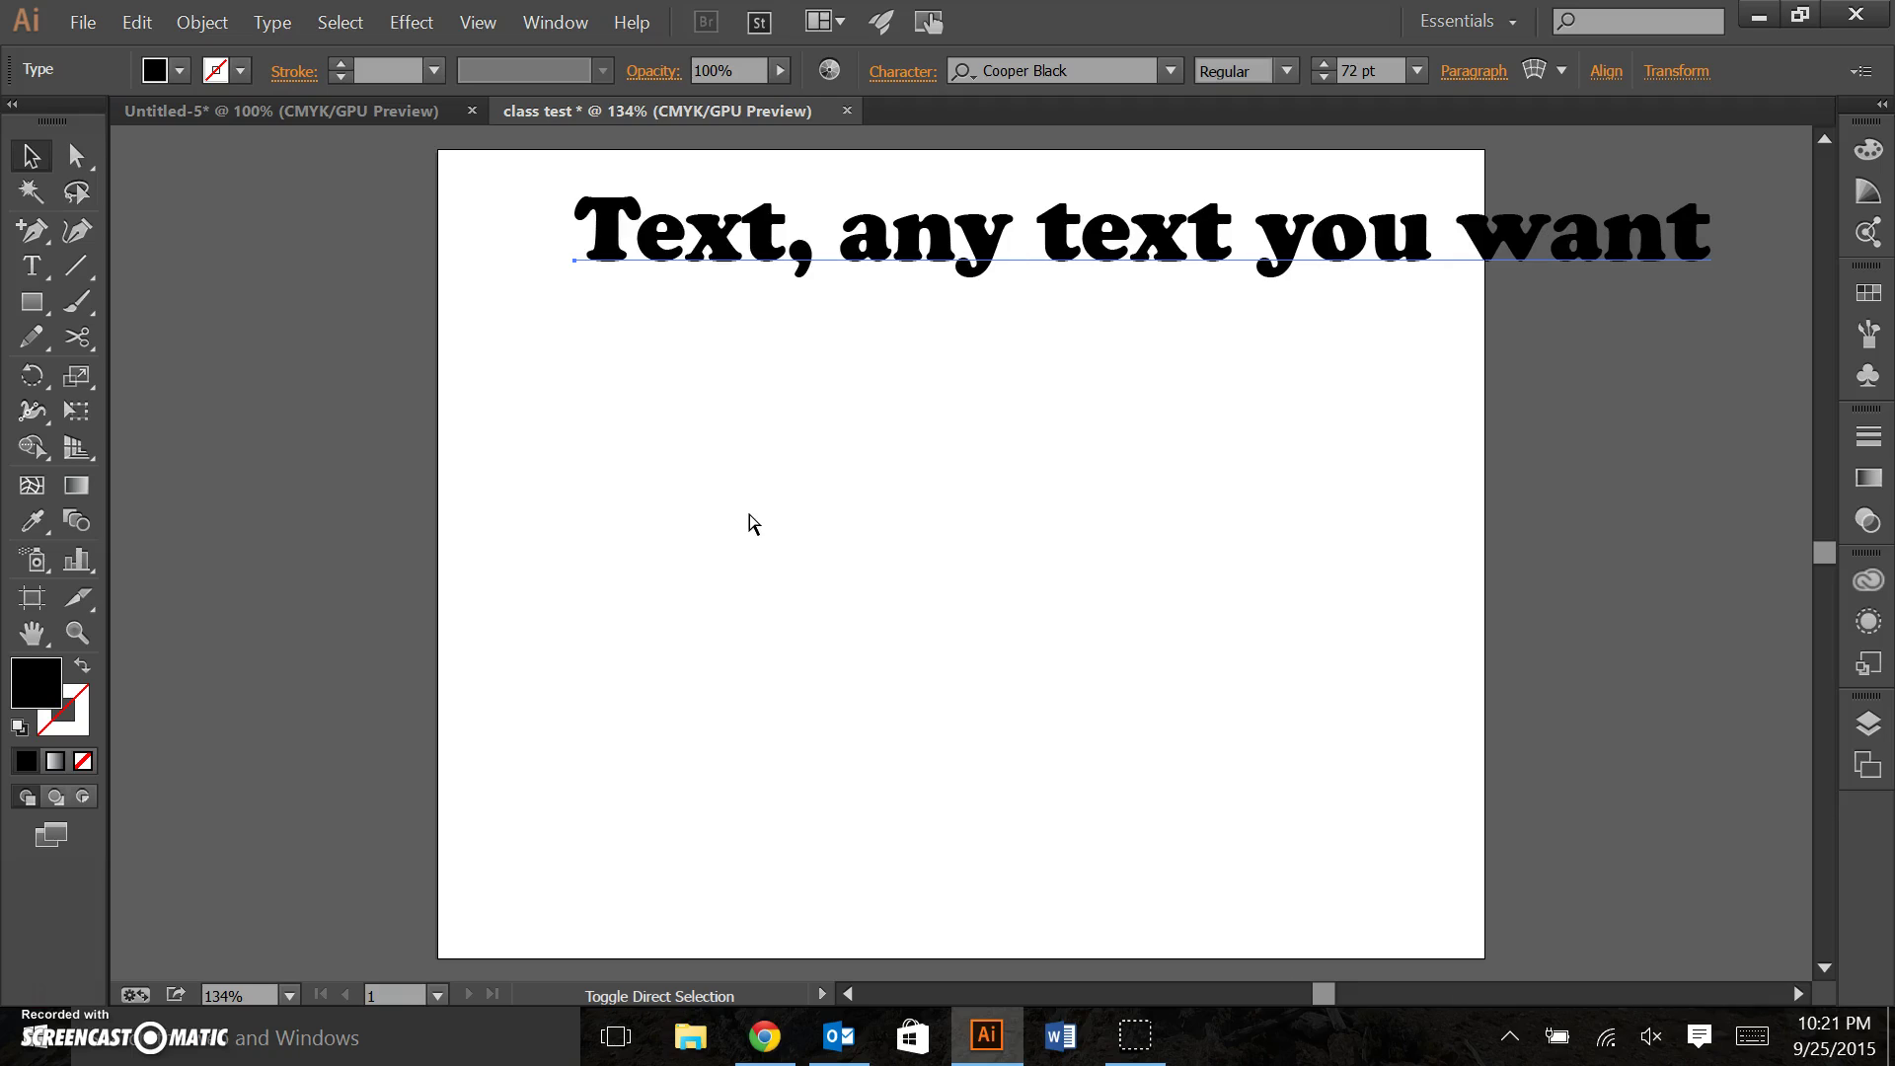
{"action": "key", "text": "ctrl+shift+period"}
{"action": "key", "text": "ctrl+shift+period"}
{"action": "key", "text": "ctrl+shift+period"}
{"action": "key", "text": "ctrl+shift+period"}
{"action": "key", "text": "ctrl+shift+period"}
{"action": "key", "text": "ctrl+shift+period"}
{"action": "key", "text": "ctrl+shift+period"}
{"action": "key", "text": "ctrl+shift+period"}
{"action": "key", "text": "ctrl+shift+period"}
{"action": "key", "text": "ctrl+shift+period"}
{"action": "key", "text": "ctrl+shift+period"}
{"action": "key", "text": "ctrl+shift+period"}
{"action": "key", "text": "ctrl+shift+period"}
{"action": "key", "text": "ctrl+shift+period"}
{"action": "key", "text": "ctrl+shift+period"}
{"action": "key", "text": "ctrl+shift+period"}
{"action": "key", "text": "ctrl+shift+period"}
{"action": "key", "text": "ctrl+shift+period"}
{"action": "key", "text": "ctrl+shift+period"}
{"action": "key", "text": "ctrl+shift+period"}
{"action": "key", "text": "ctrl+shift+period"}
{"action": "key", "text": "ctrl+shift+period"}
{"action": "key", "text": "ctrl+shift+period"}
{"action": "key", "text": "ctrl+shift+comma"}
{"action": "key", "text": "ctrl+shift+comma"}
{"action": "key", "text": "ctrl+shift+comma"}
{"action": "key", "text": "Escape"}
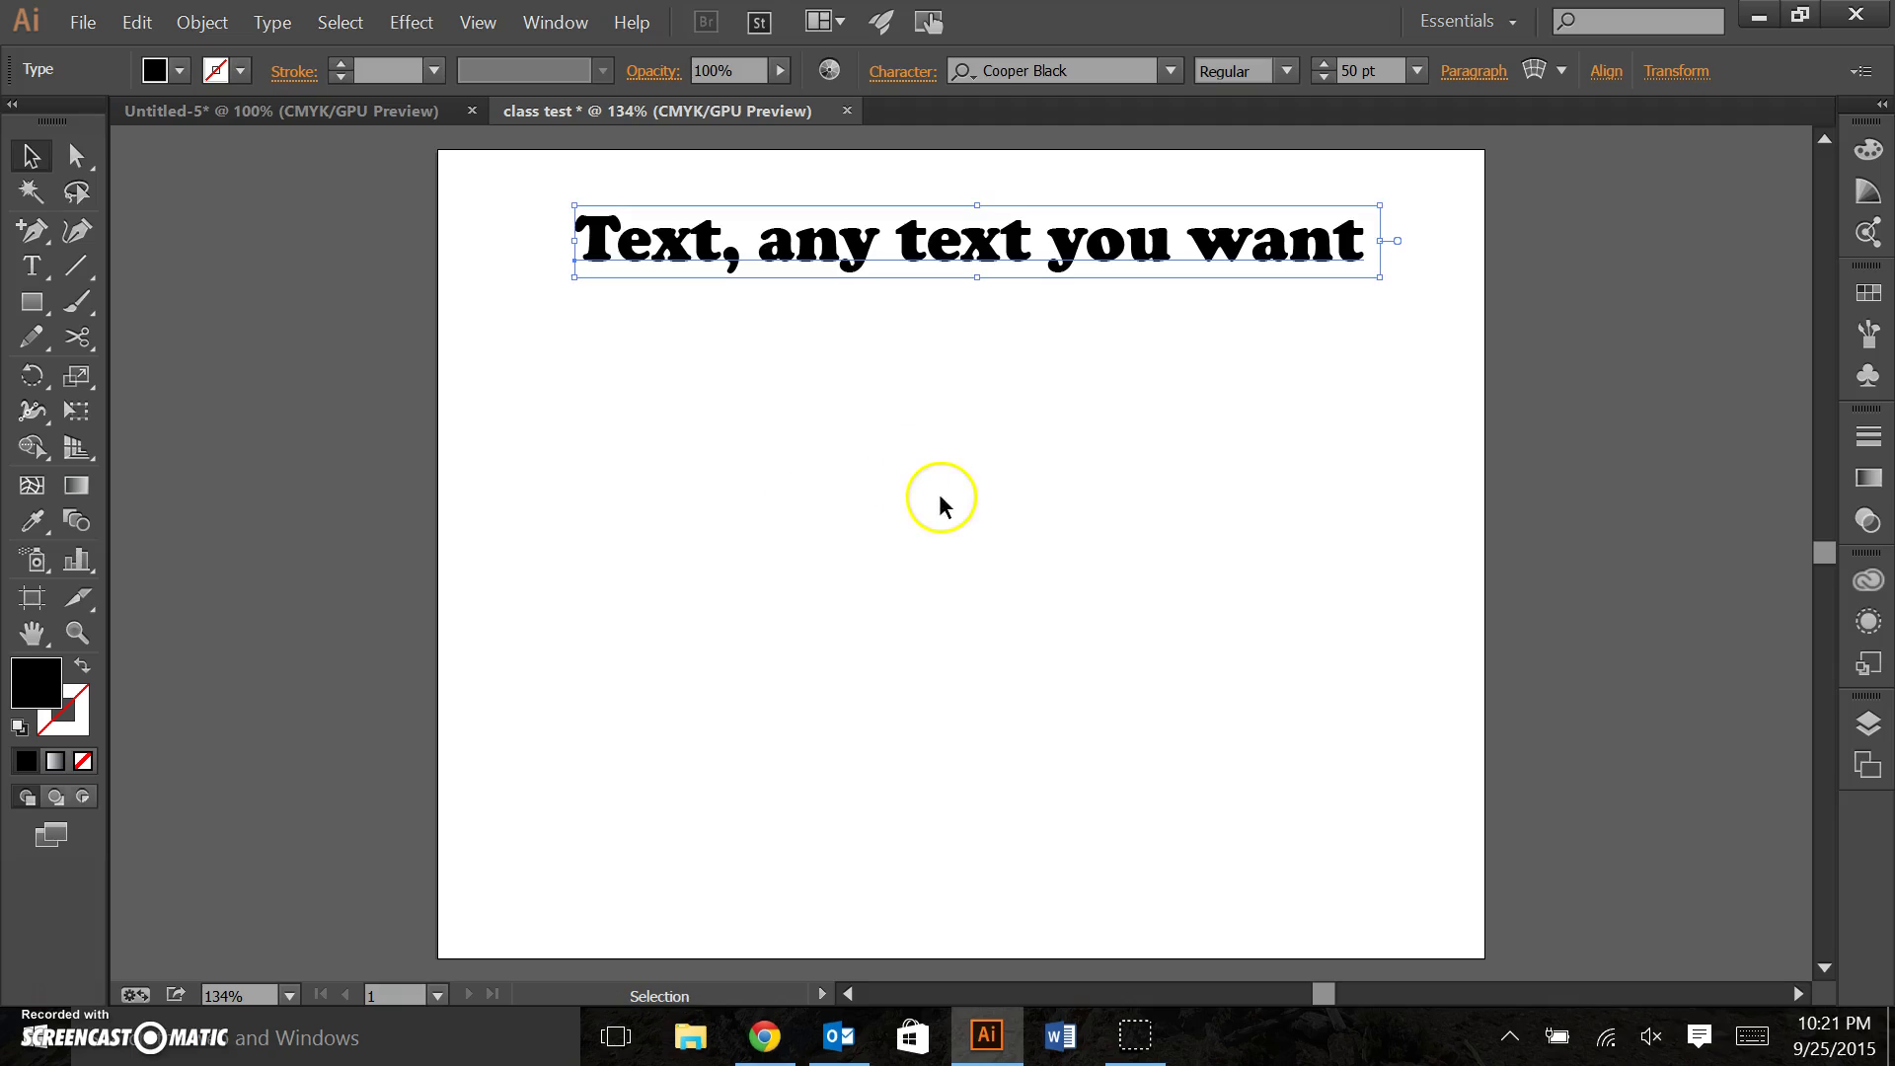
Move the heading up toward the top centre of the artboard.
{"action": "left_click", "coordinate": [939, 500]}
{"action": "left_click_drag", "start_coordinate": [980, 246], "coordinate": [951, 222]}
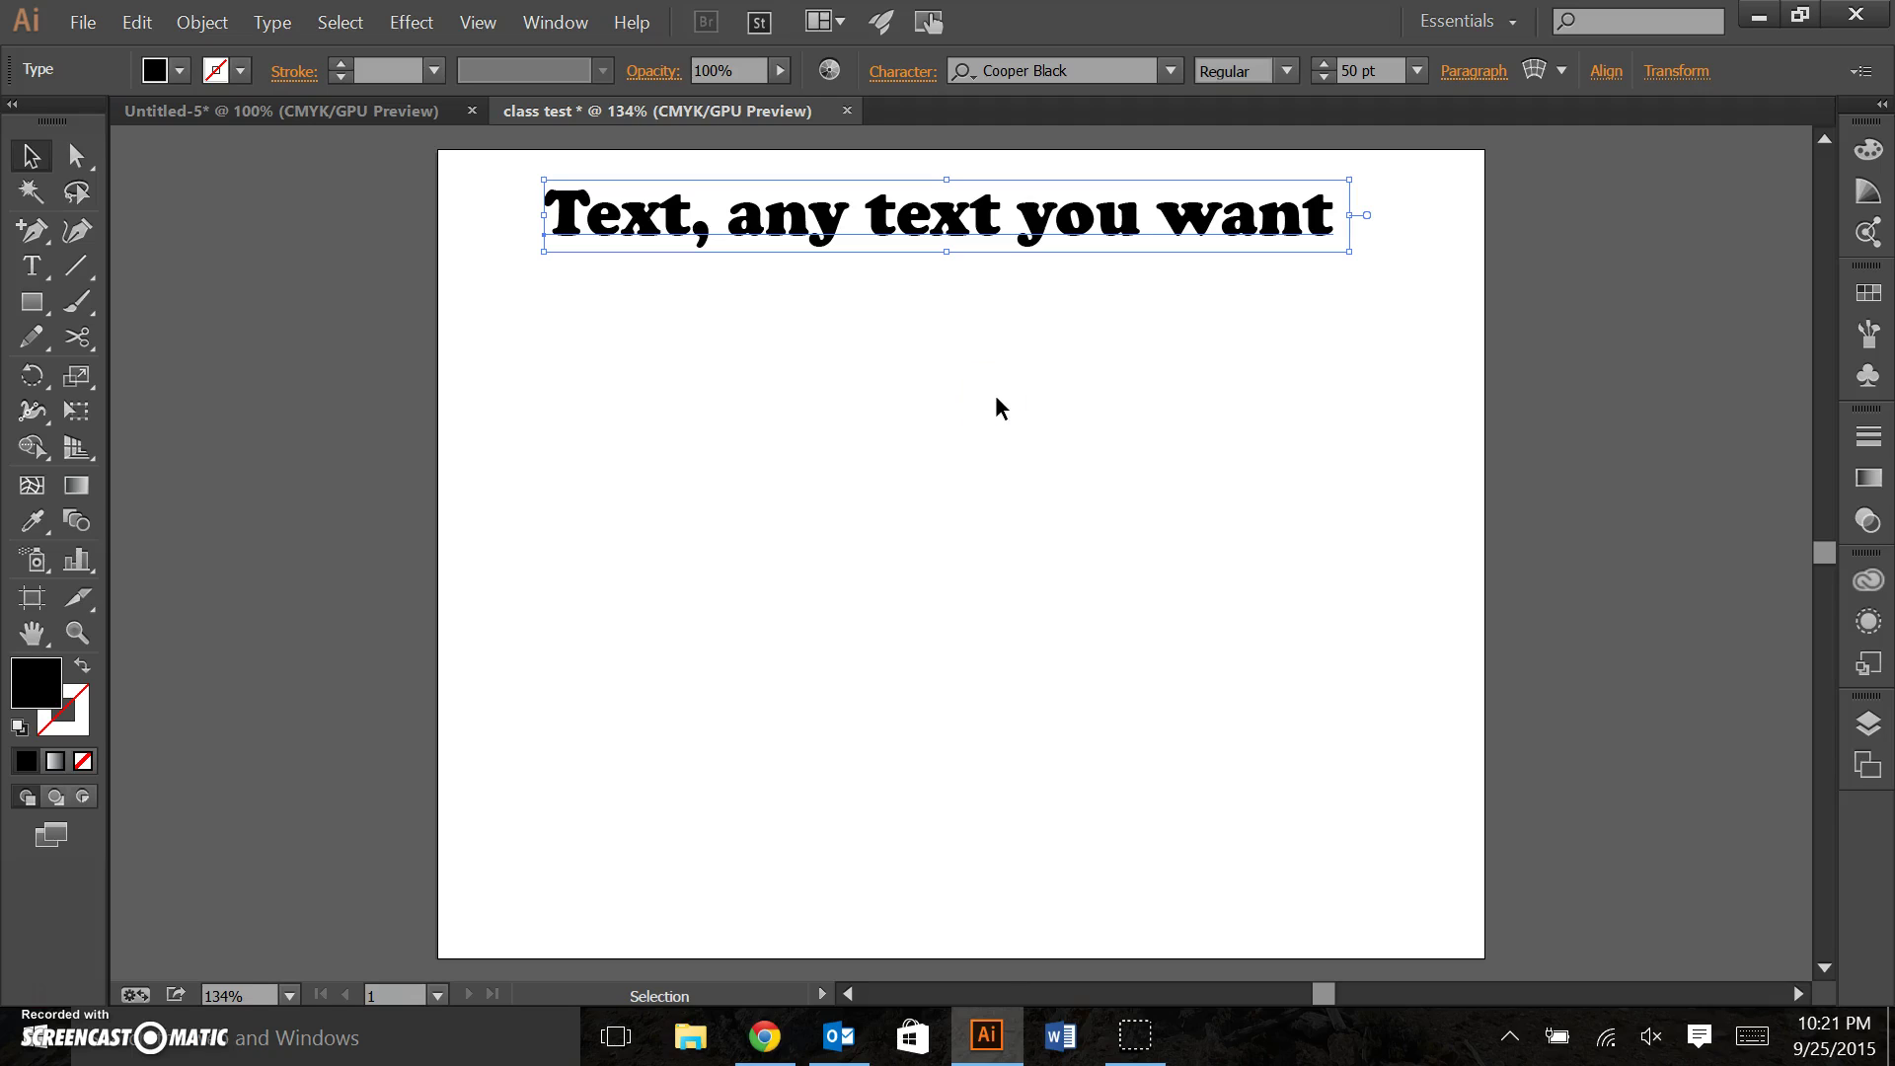
{"action": "left_click", "coordinate": [731, 400]}
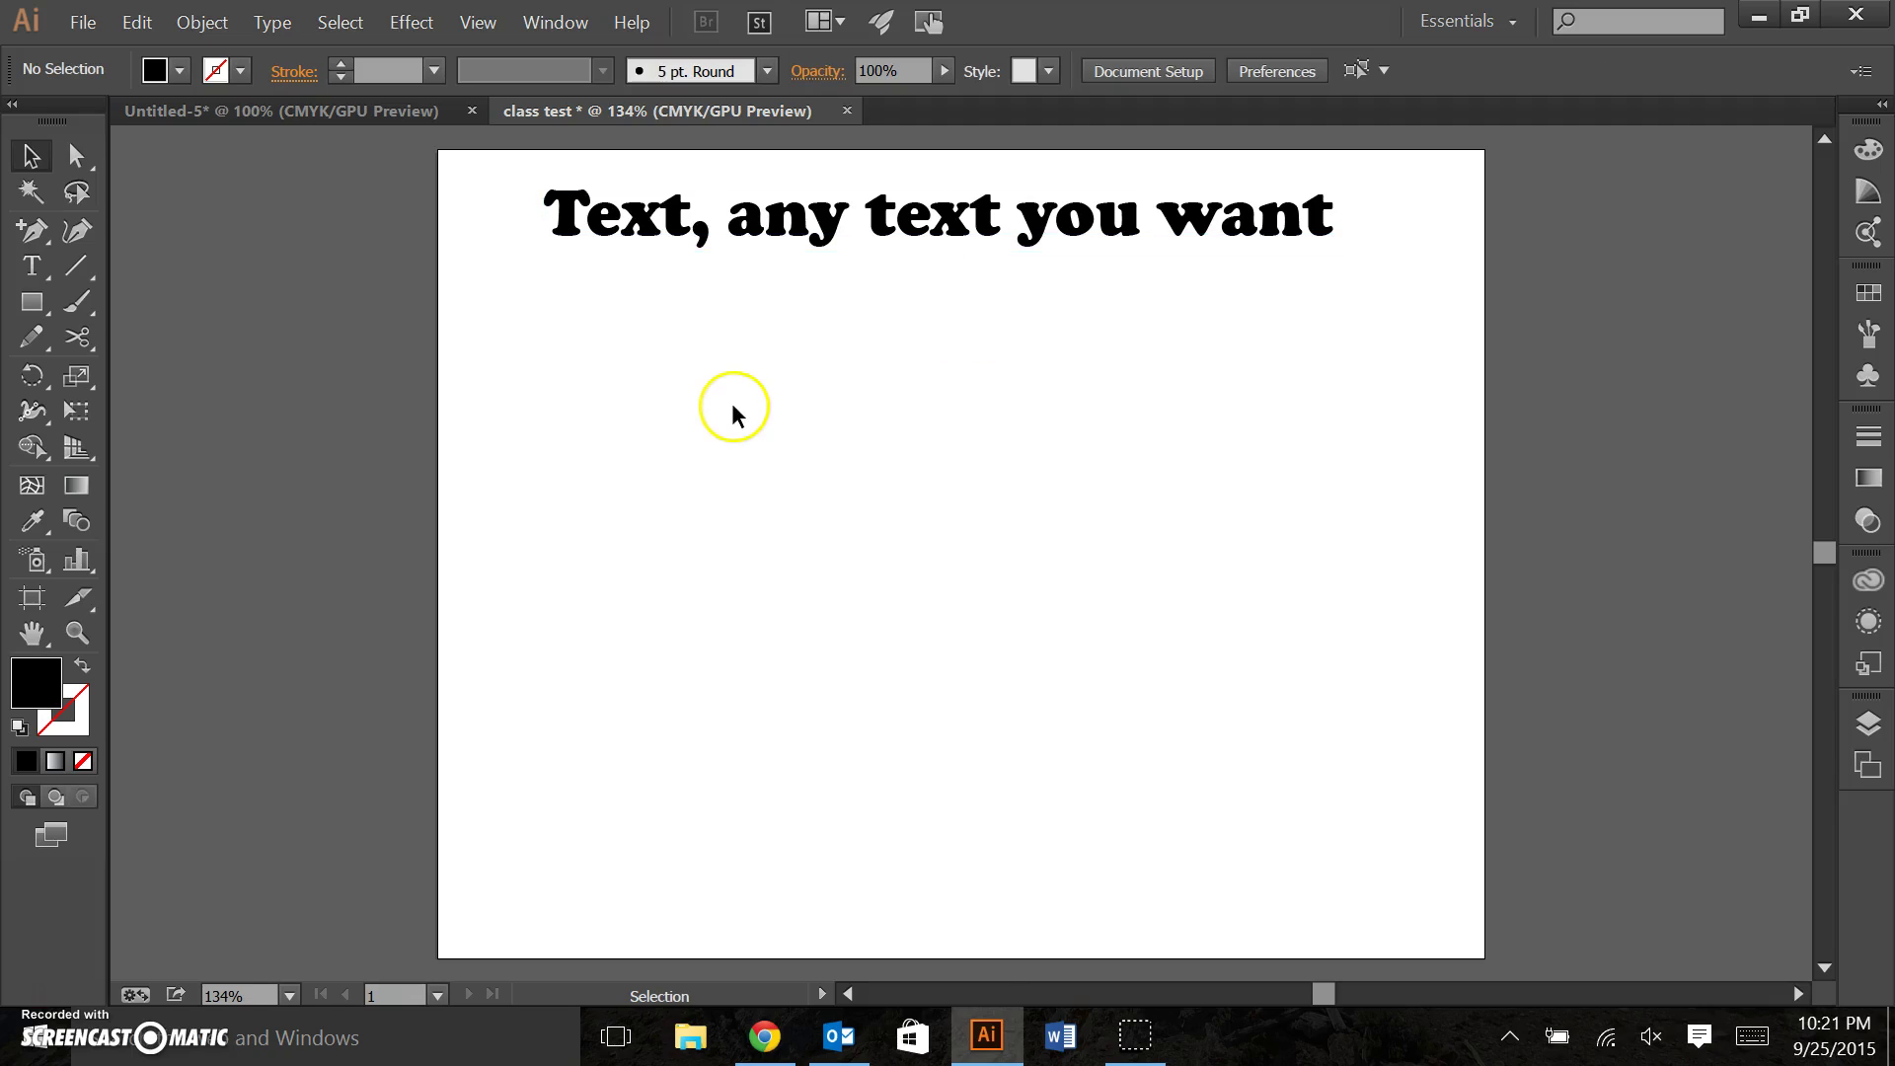
Pick the Pen tool from the pen tools group.
{"action": "left_click", "coordinate": [49, 263]}
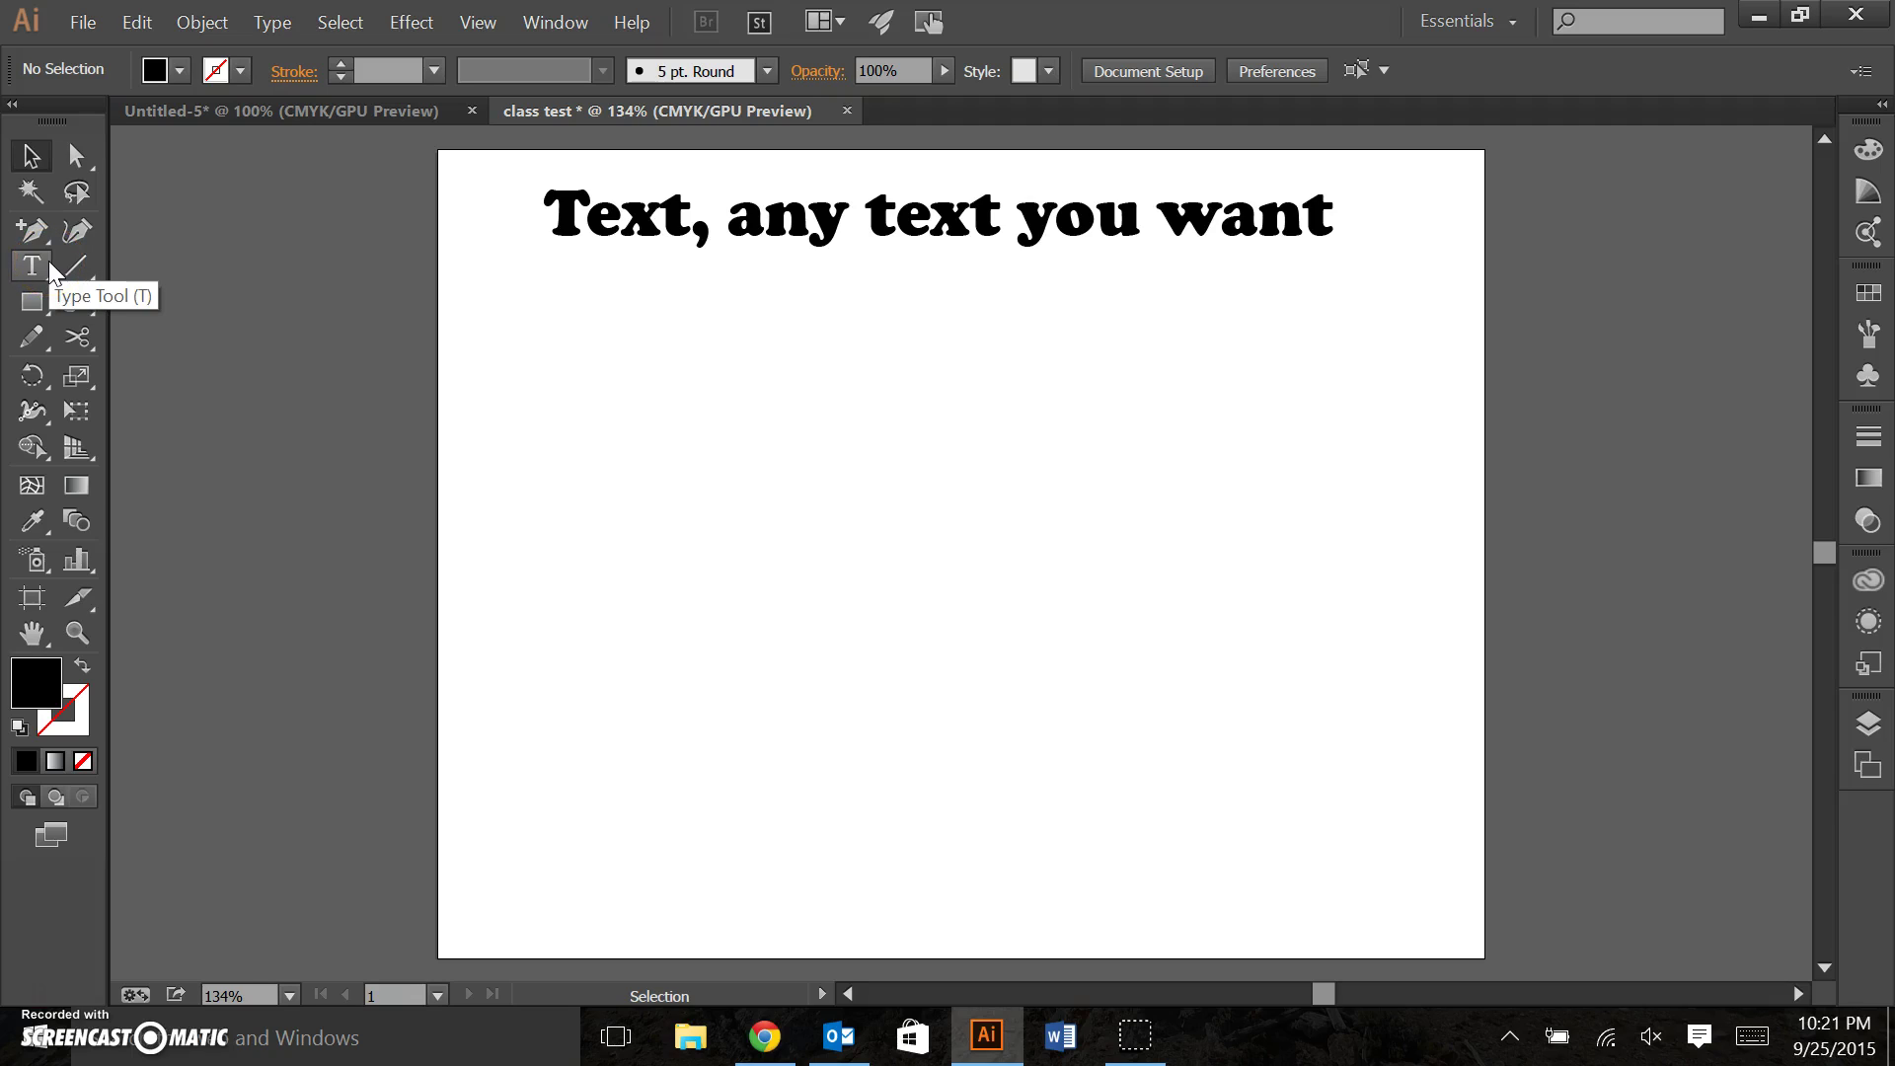
{"action": "left_click", "coordinate": [40, 229]}
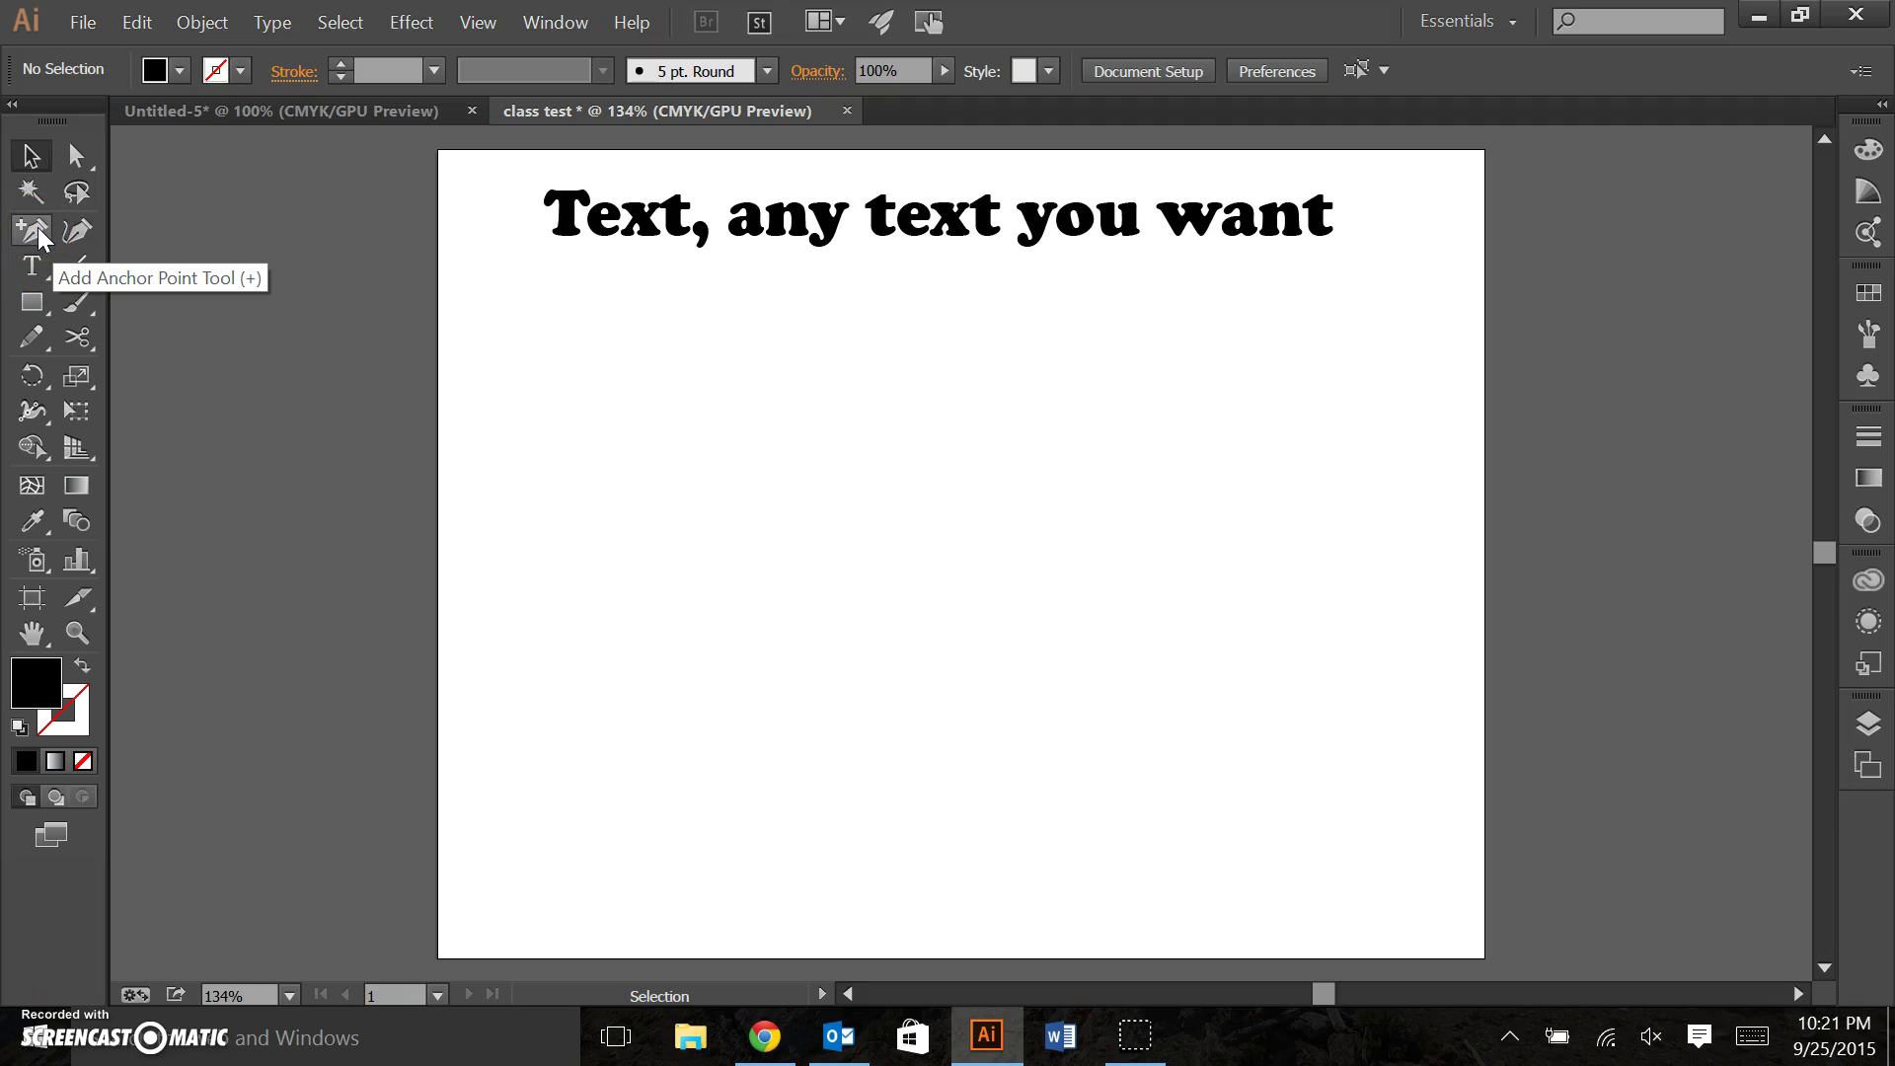
{"action": "left_click", "coordinate": [34, 229]}
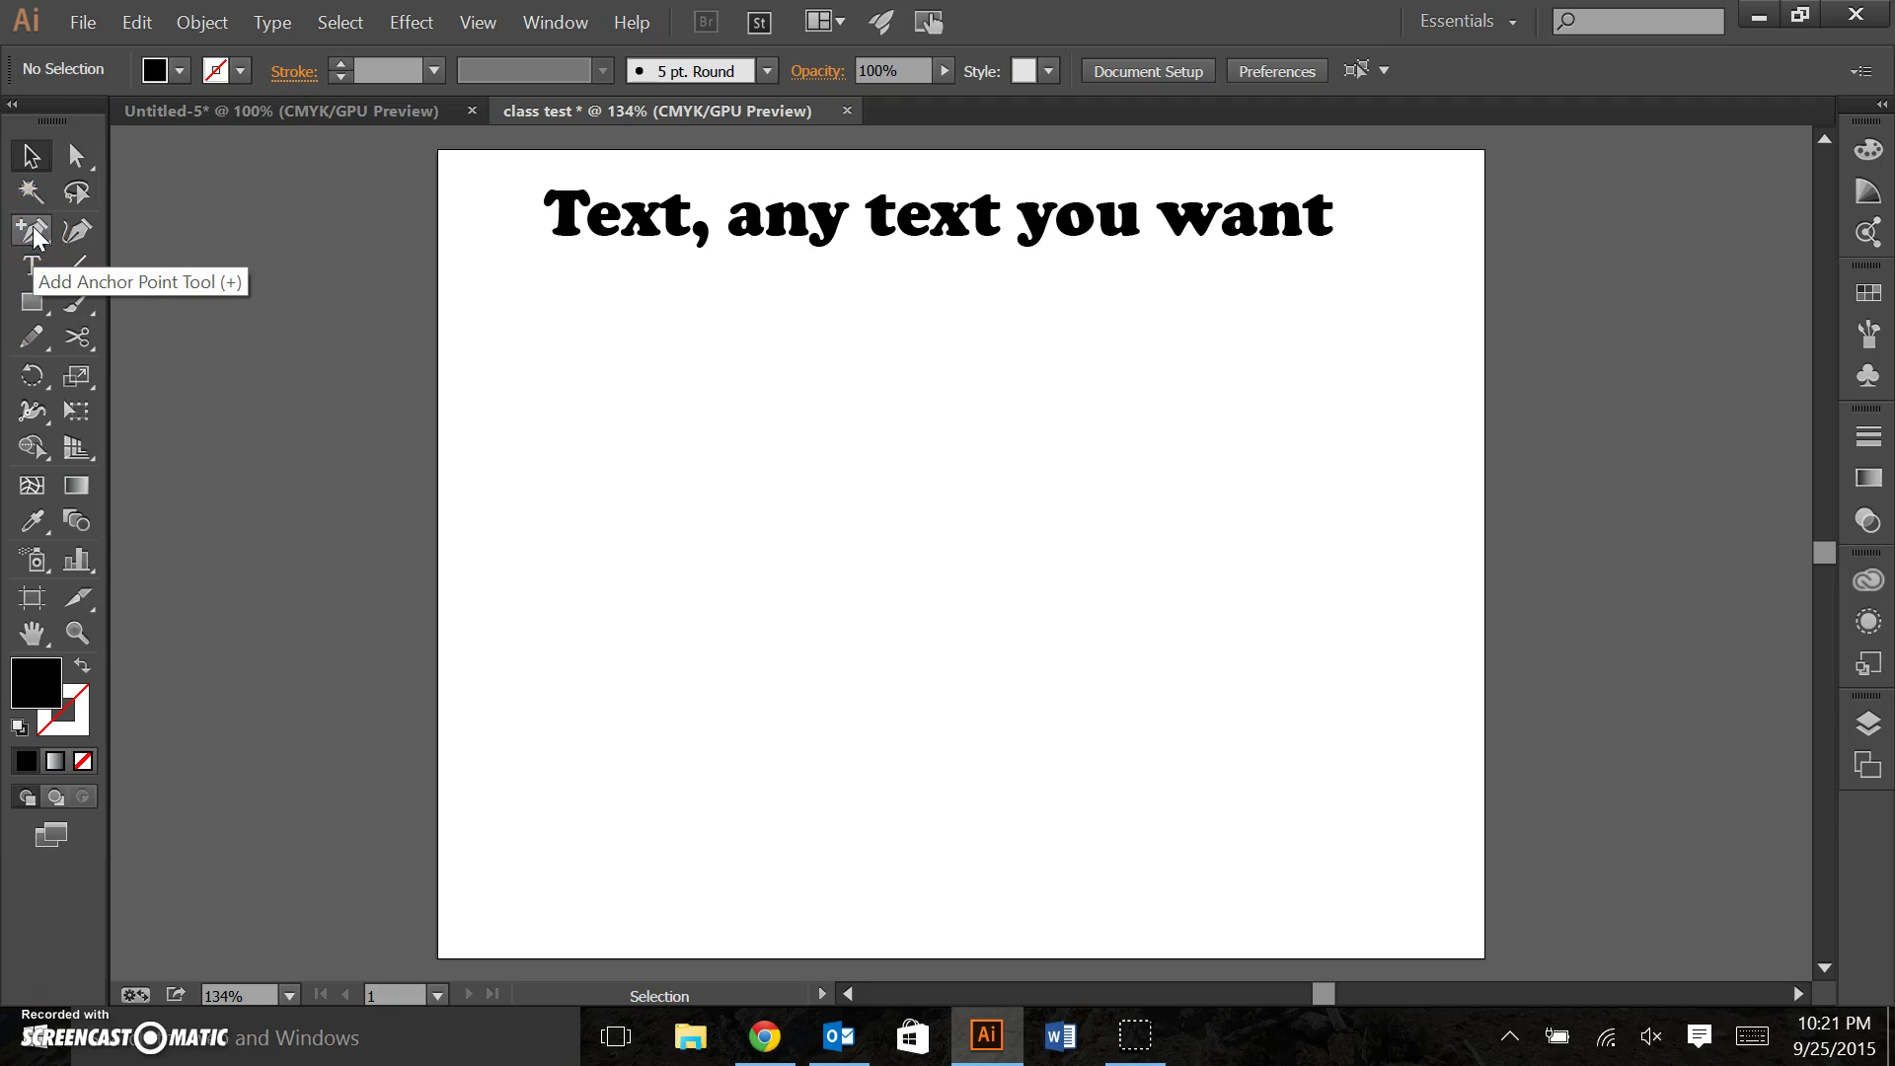
{"action": "left_click", "coordinate": [33, 229]}
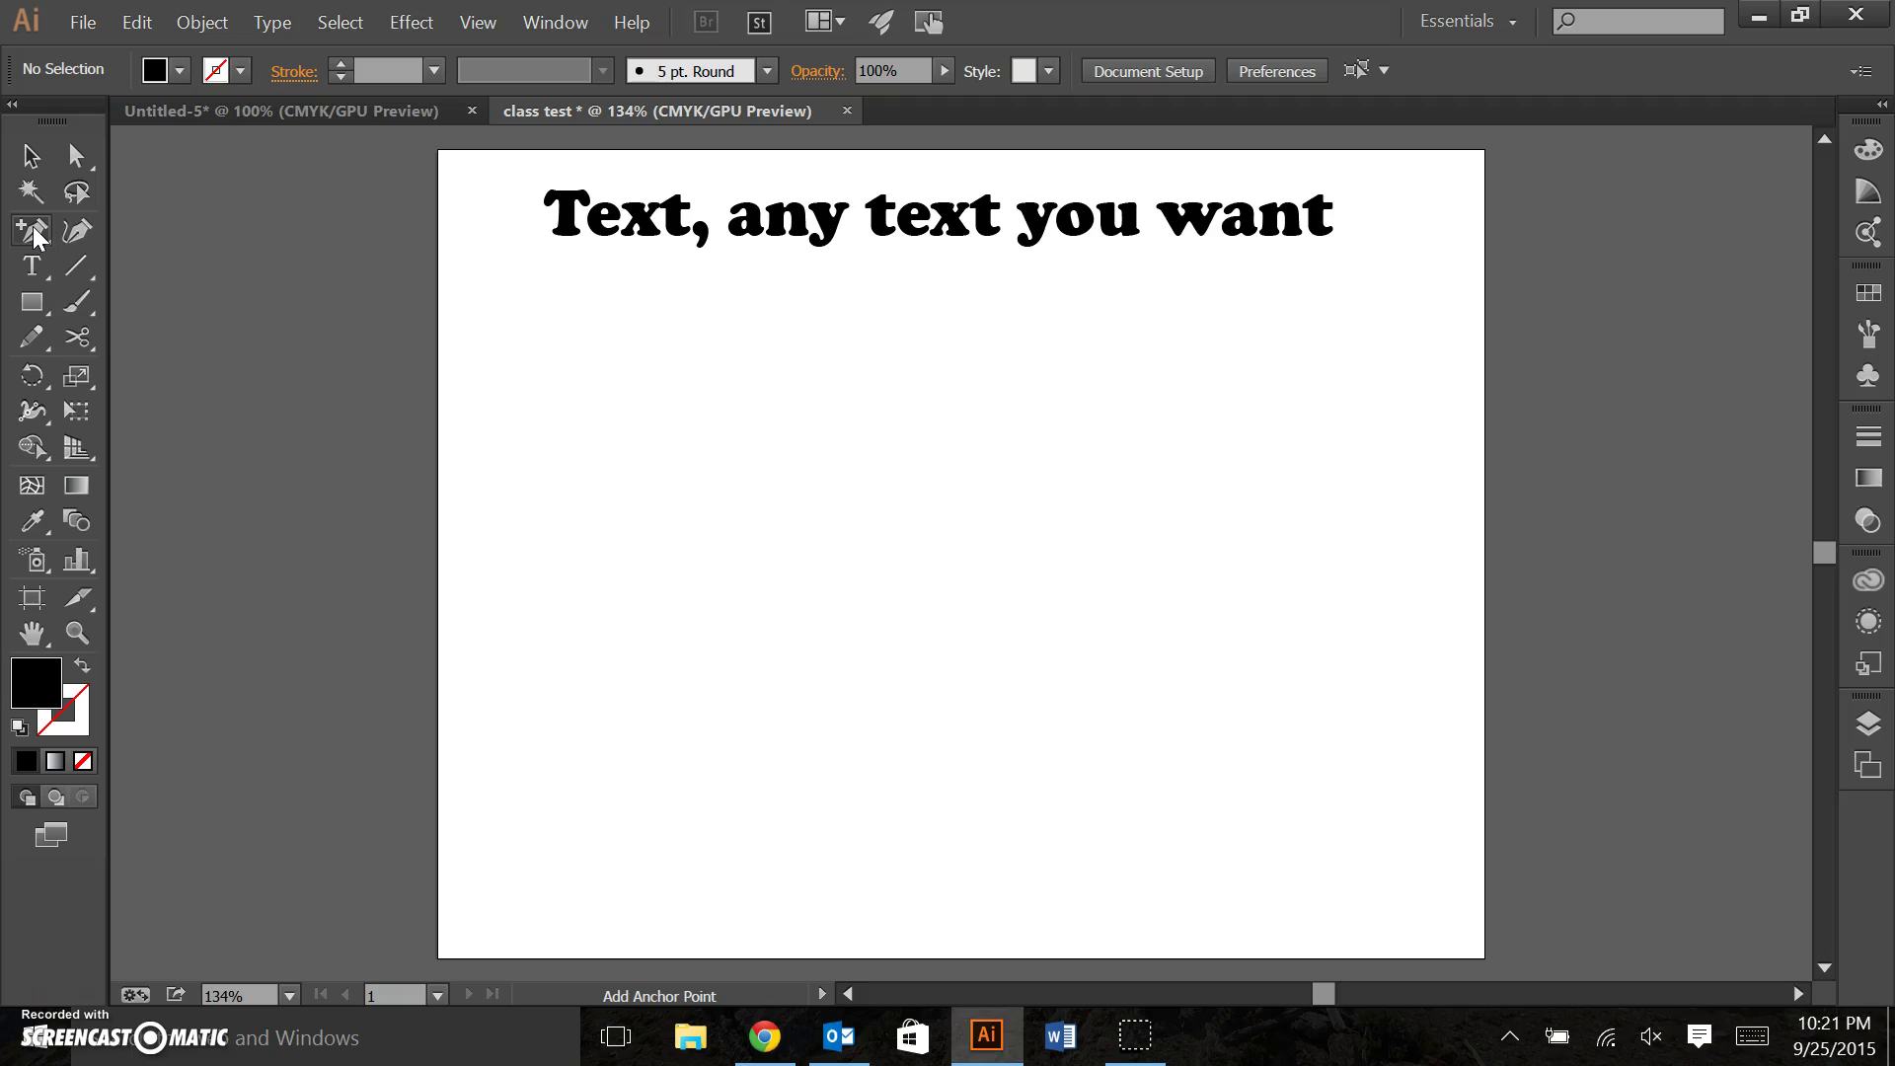
{"action": "left_click", "coordinate": [32, 227]}
{"action": "left_click", "coordinate": [92, 233]}
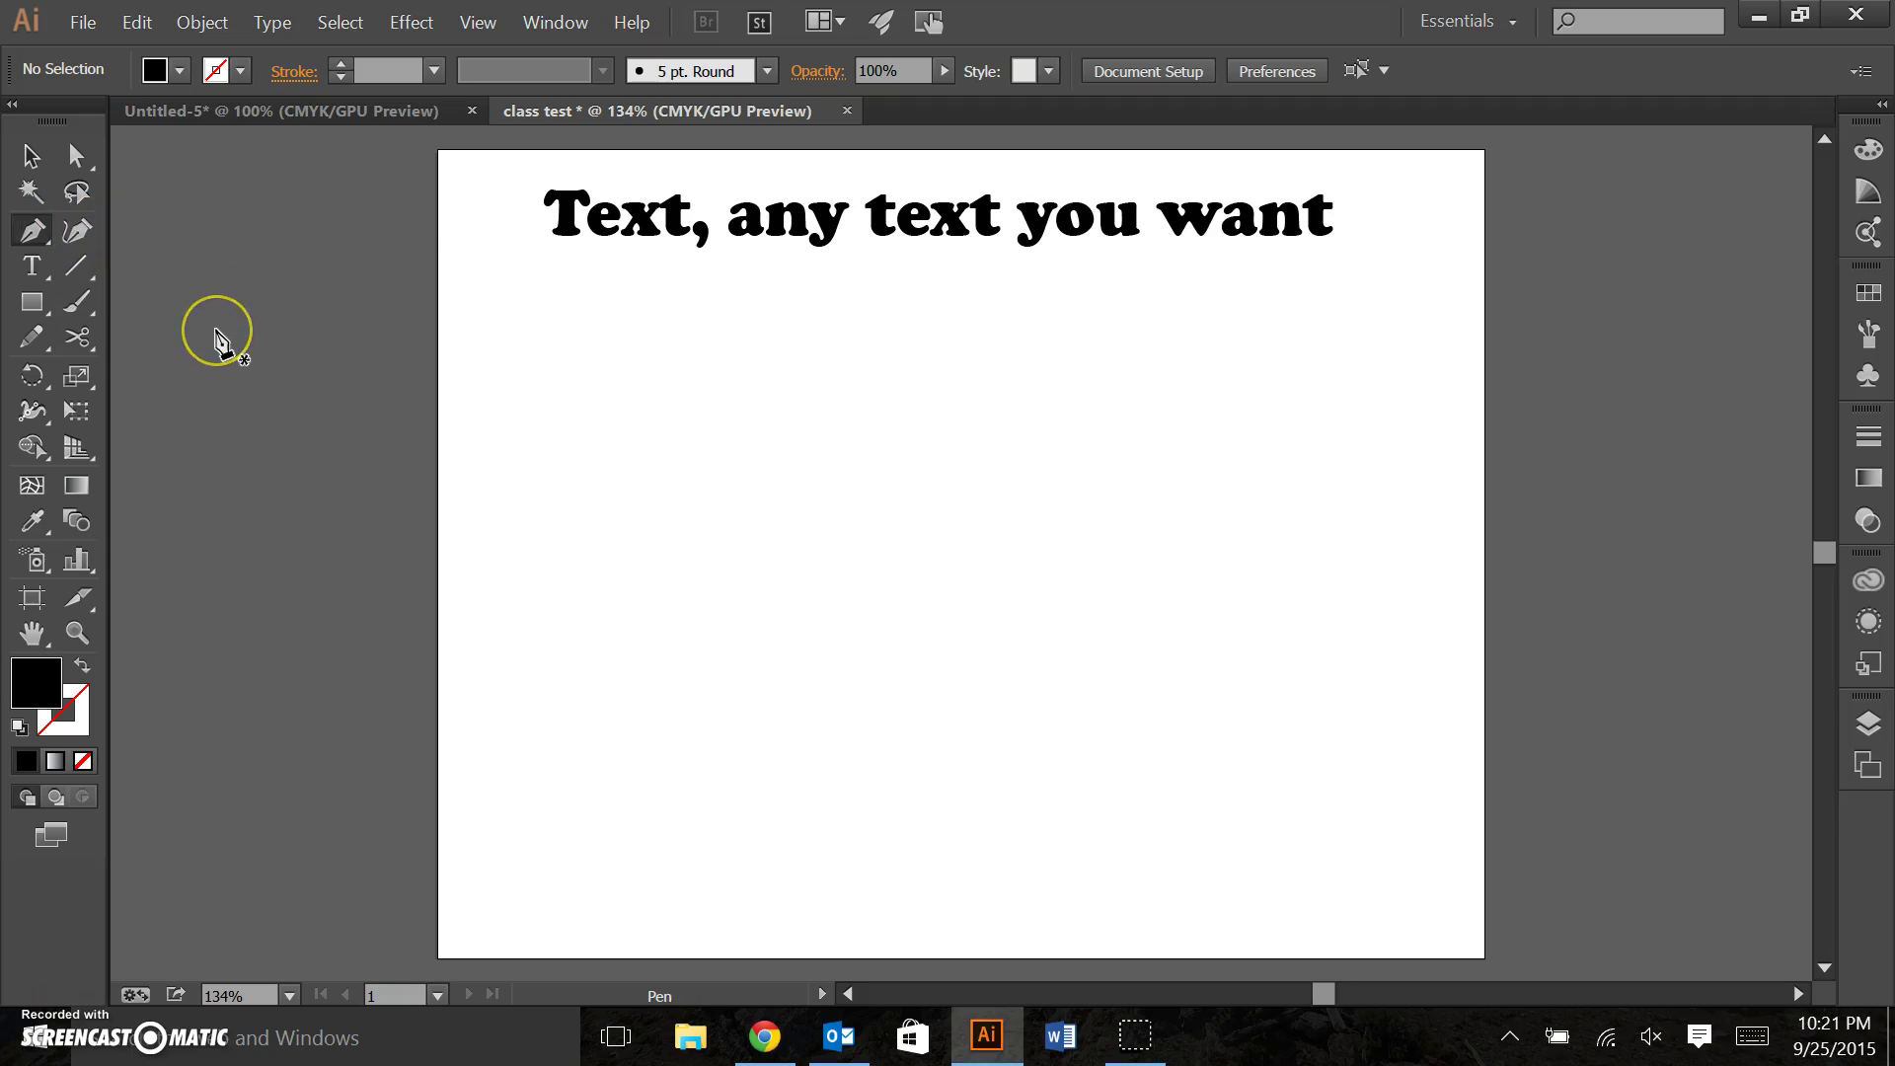
{"action": "left_click", "coordinate": [245, 378]}
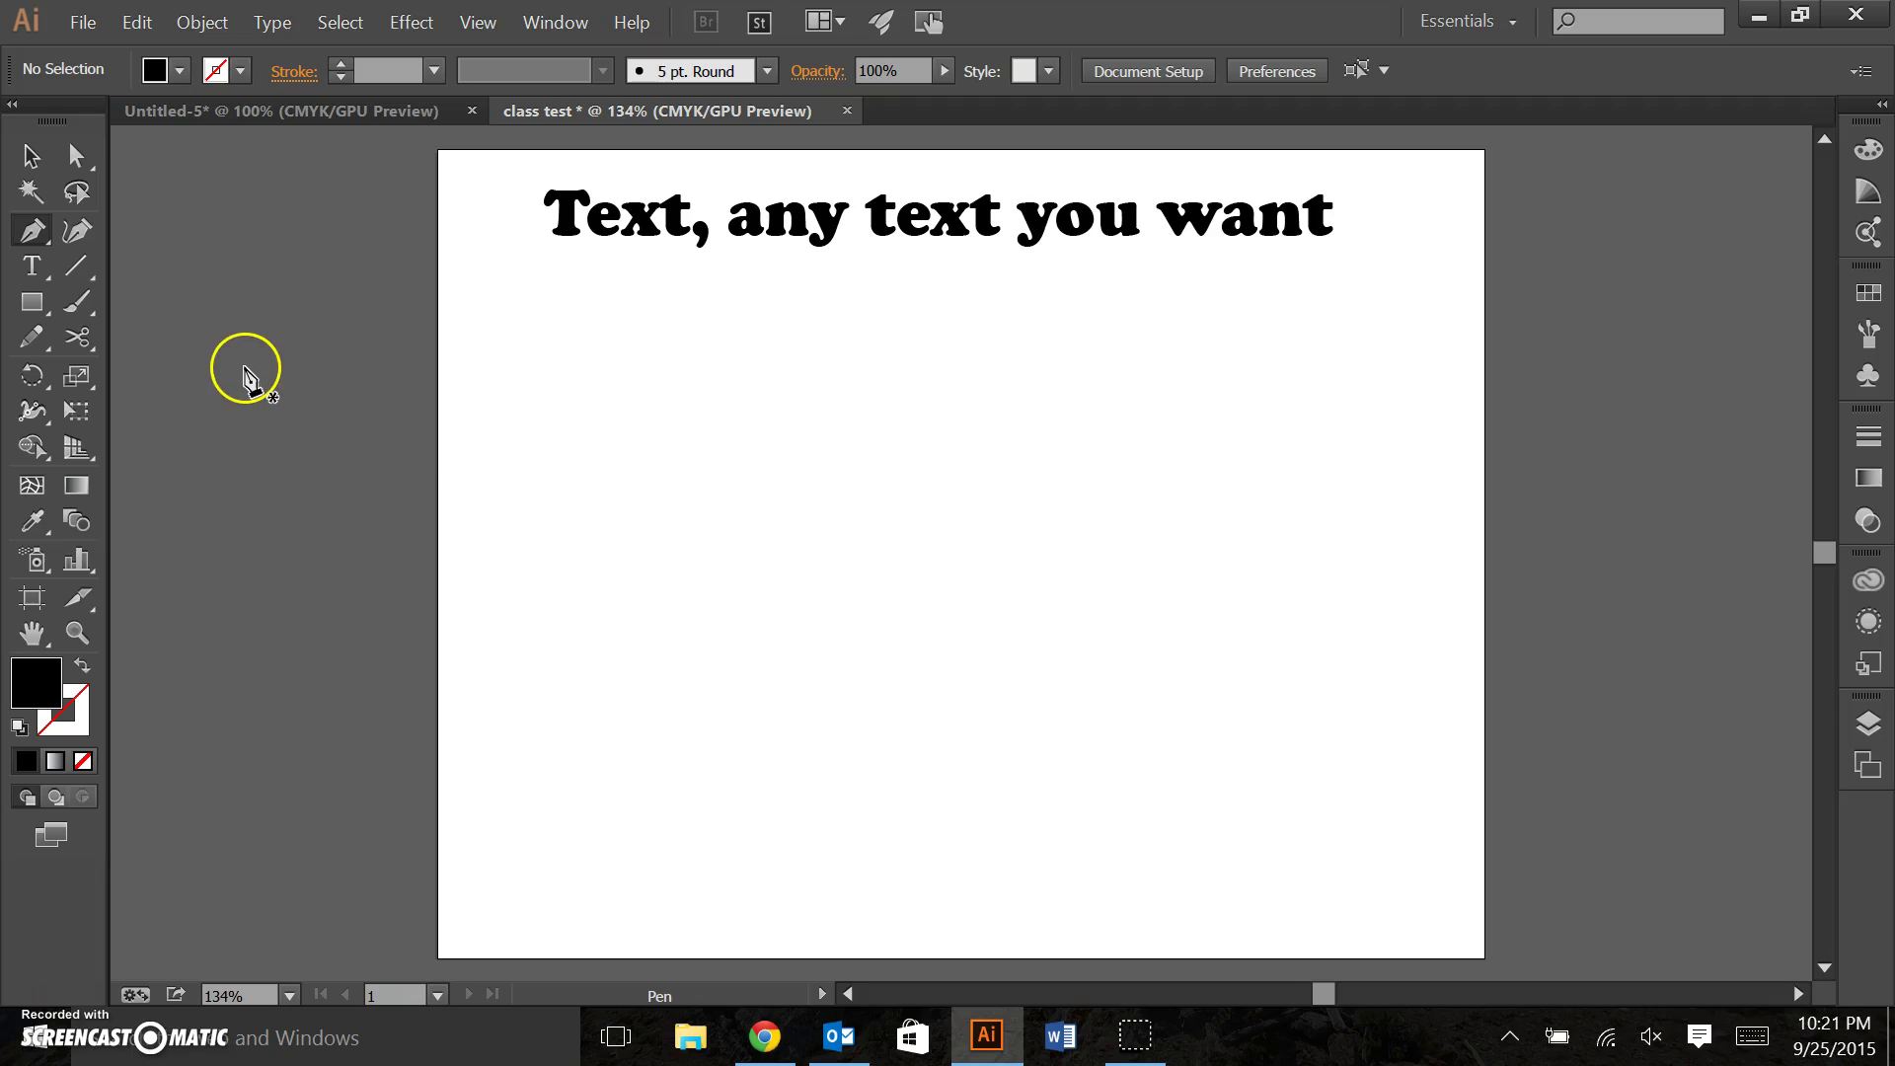
Draw a closed black six-sided shape below the heading, then select it.
{"action": "left_click", "coordinate": [620, 422]}
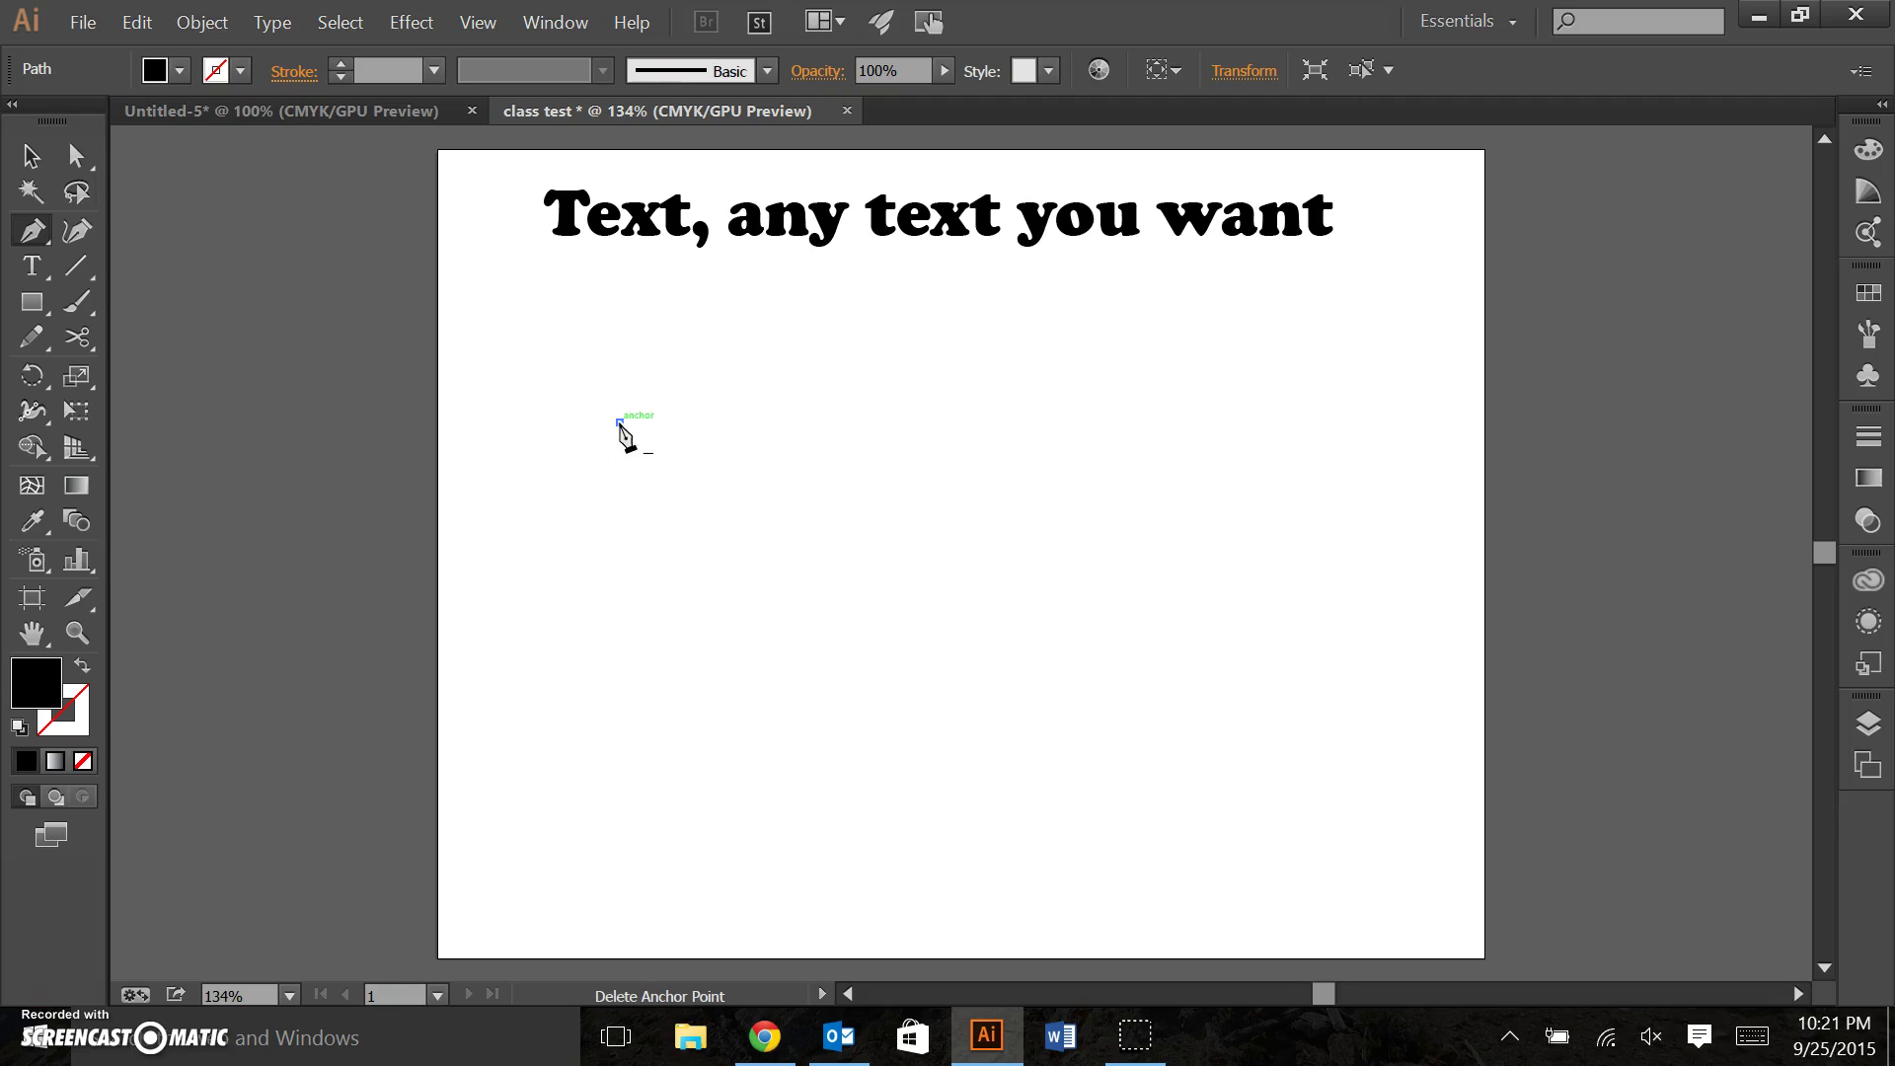
{"action": "left_click", "coordinate": [736, 321]}
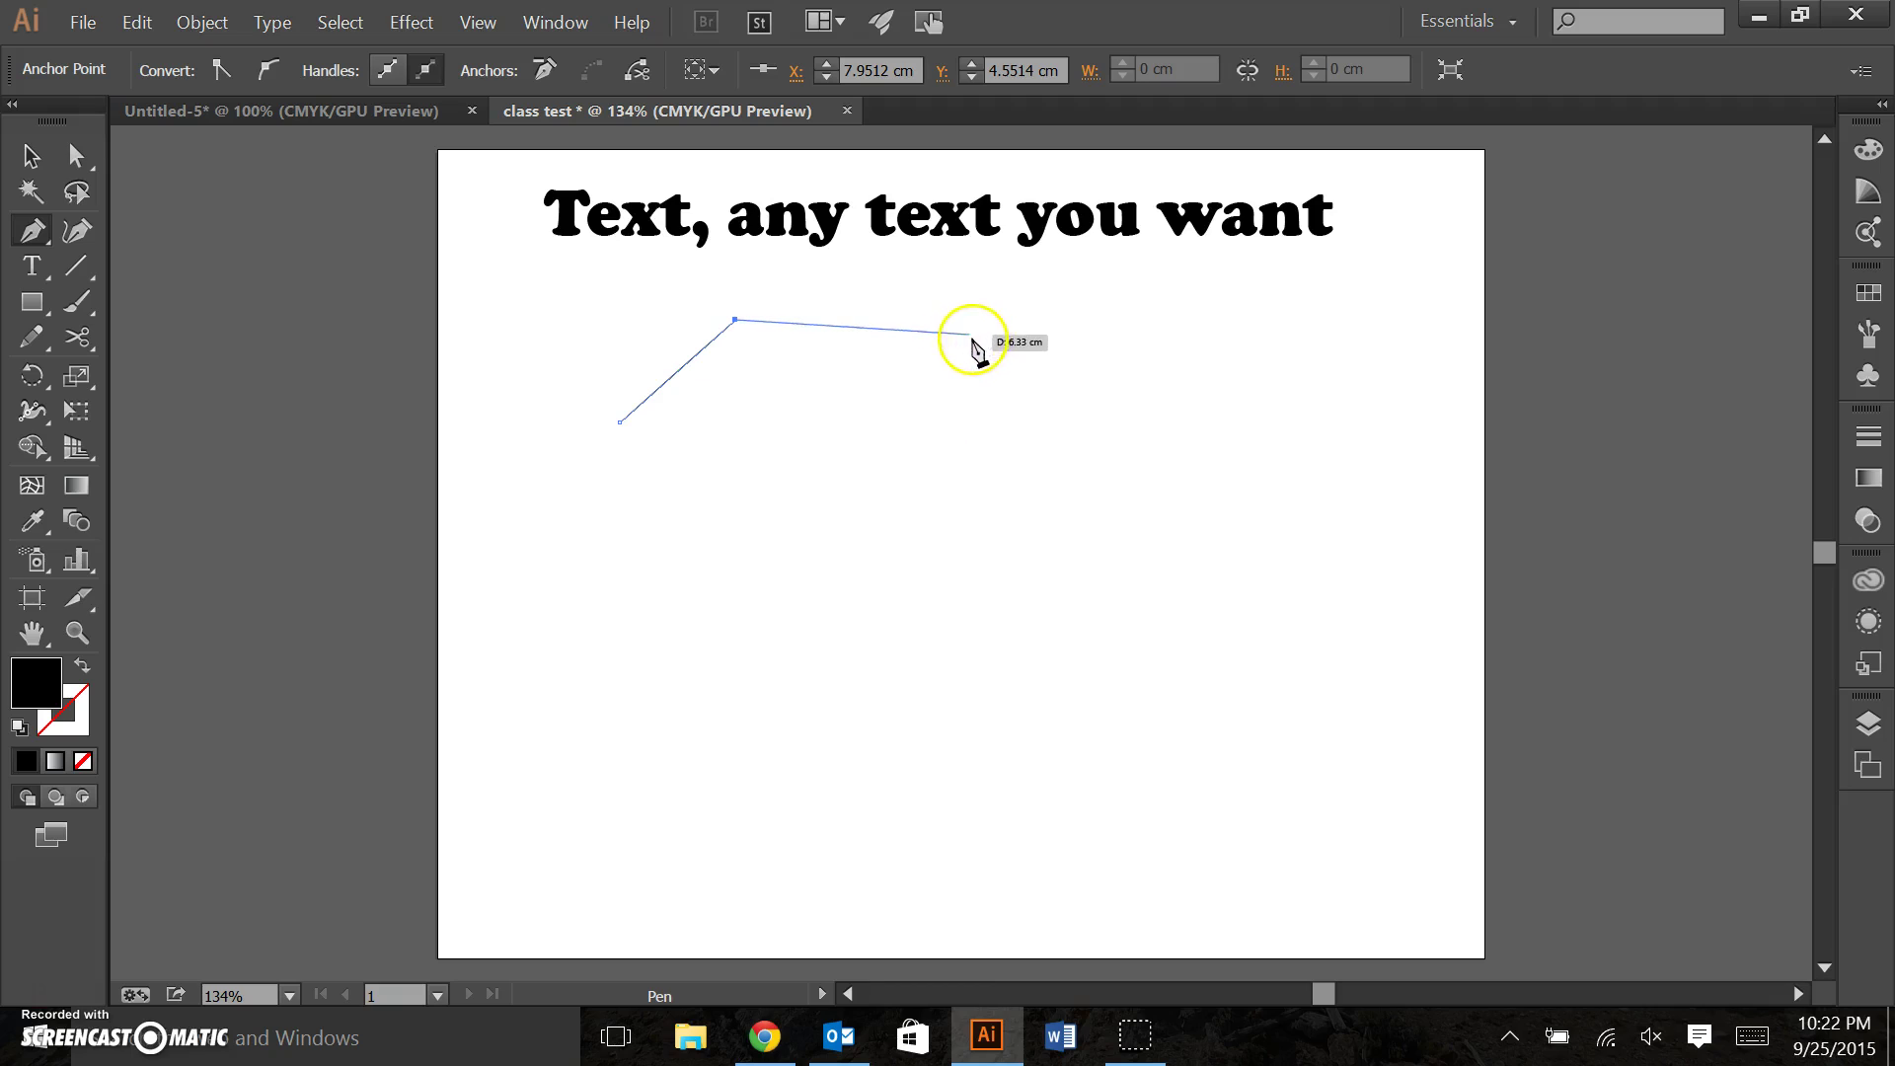
{"action": "left_click", "coordinate": [974, 372]}
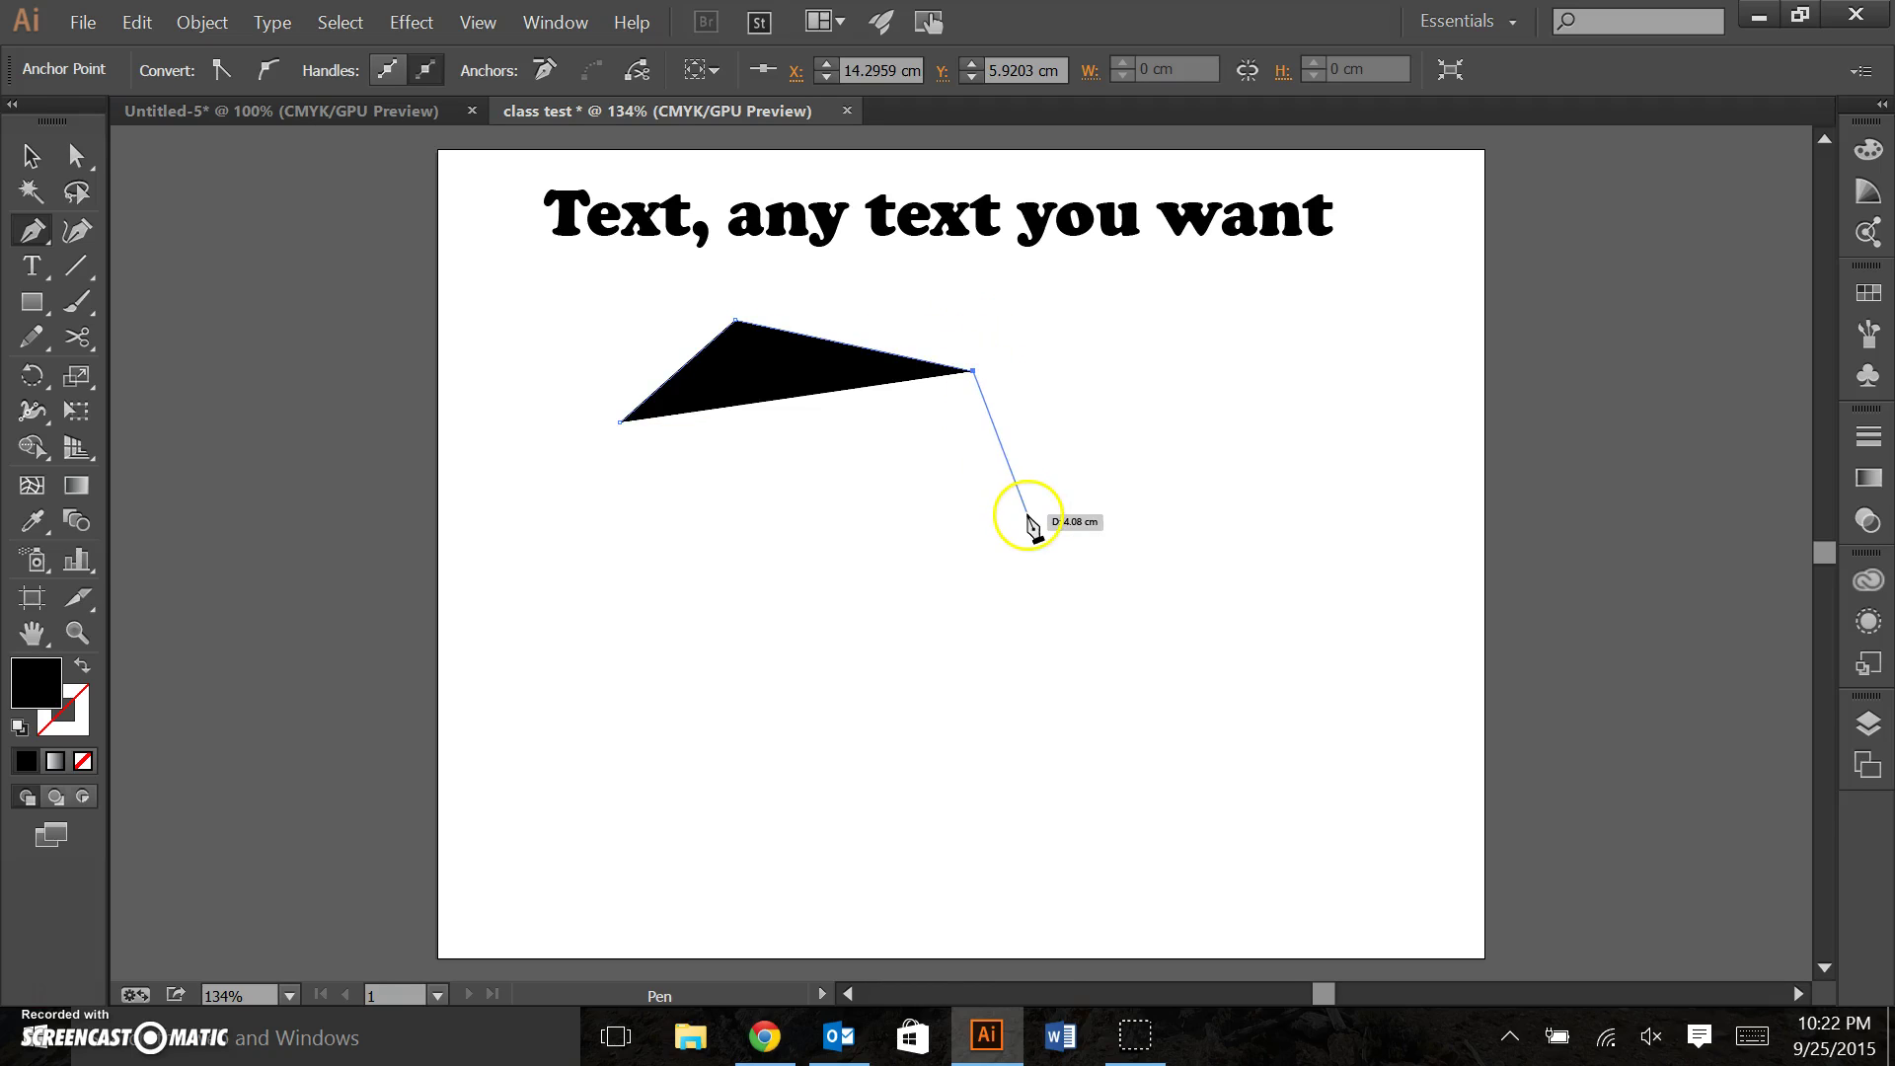
{"action": "left_click", "coordinate": [1027, 515]}
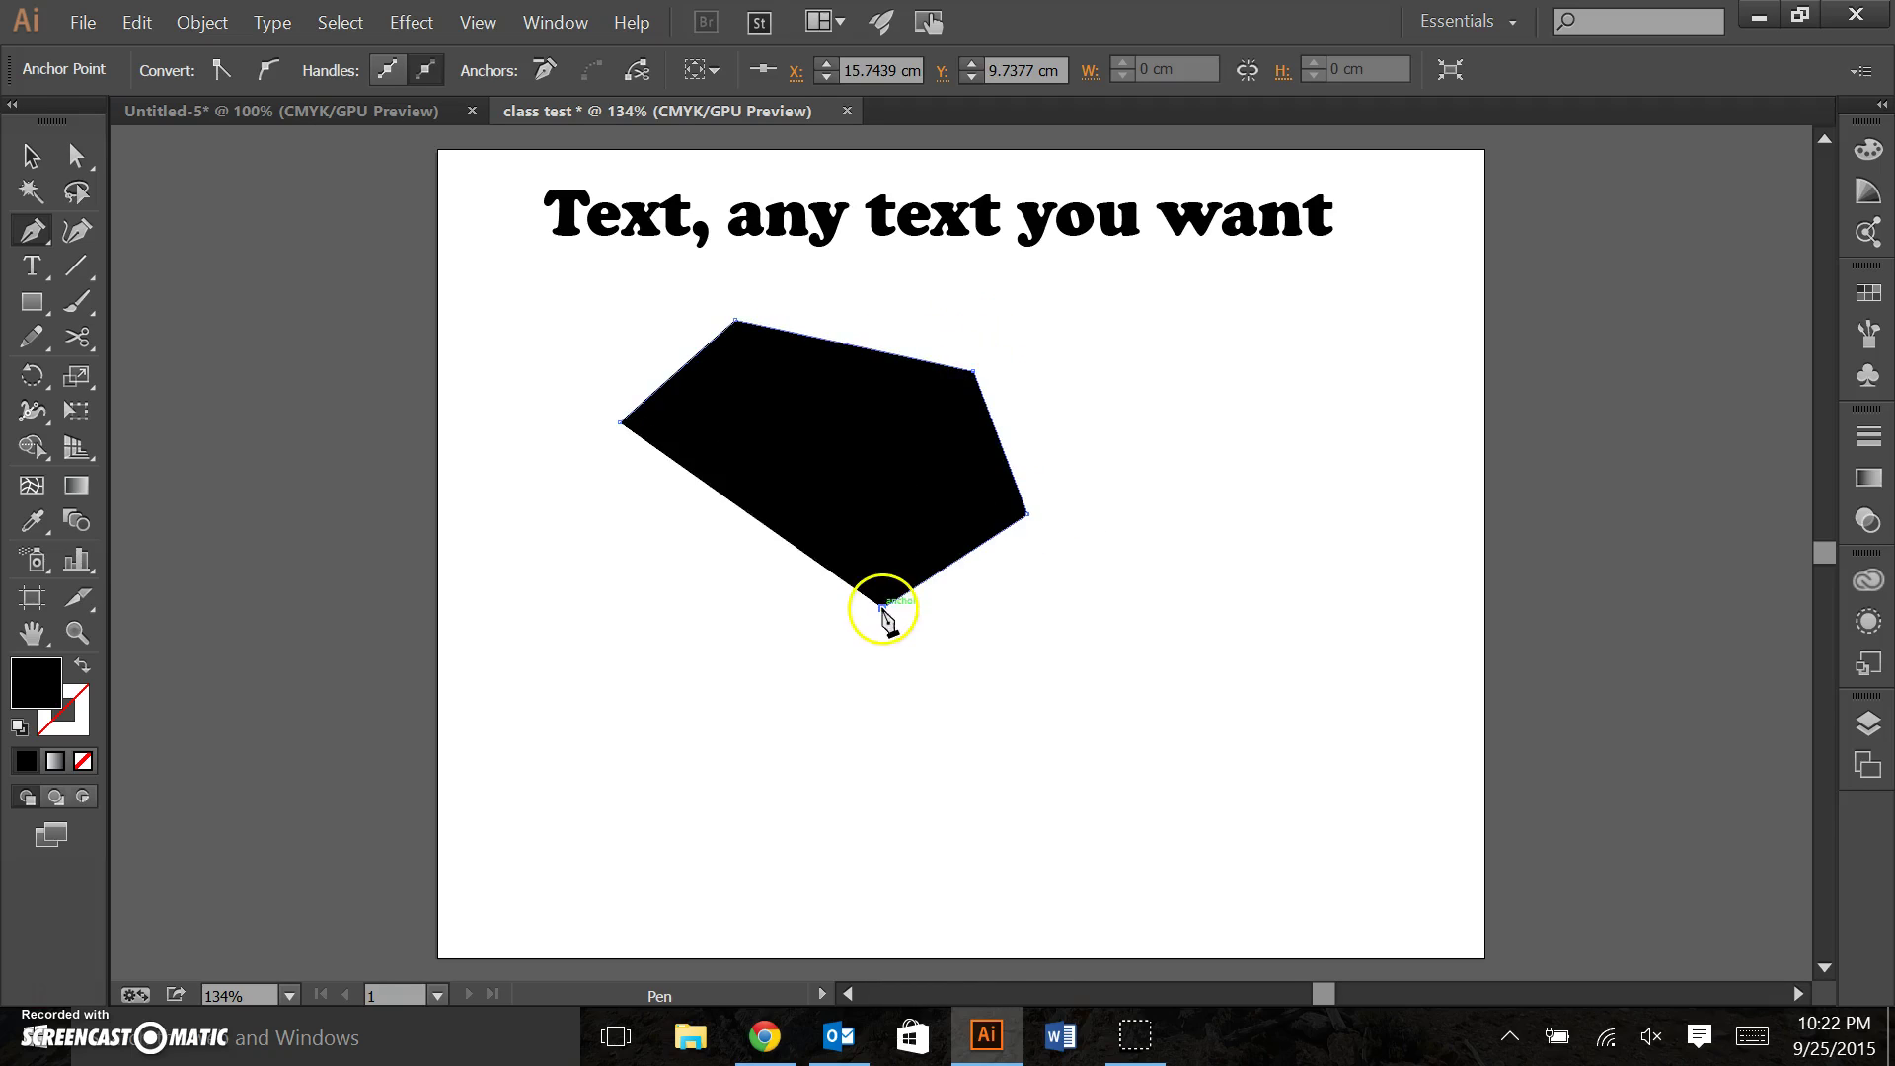
{"action": "left_click", "coordinate": [688, 546]}
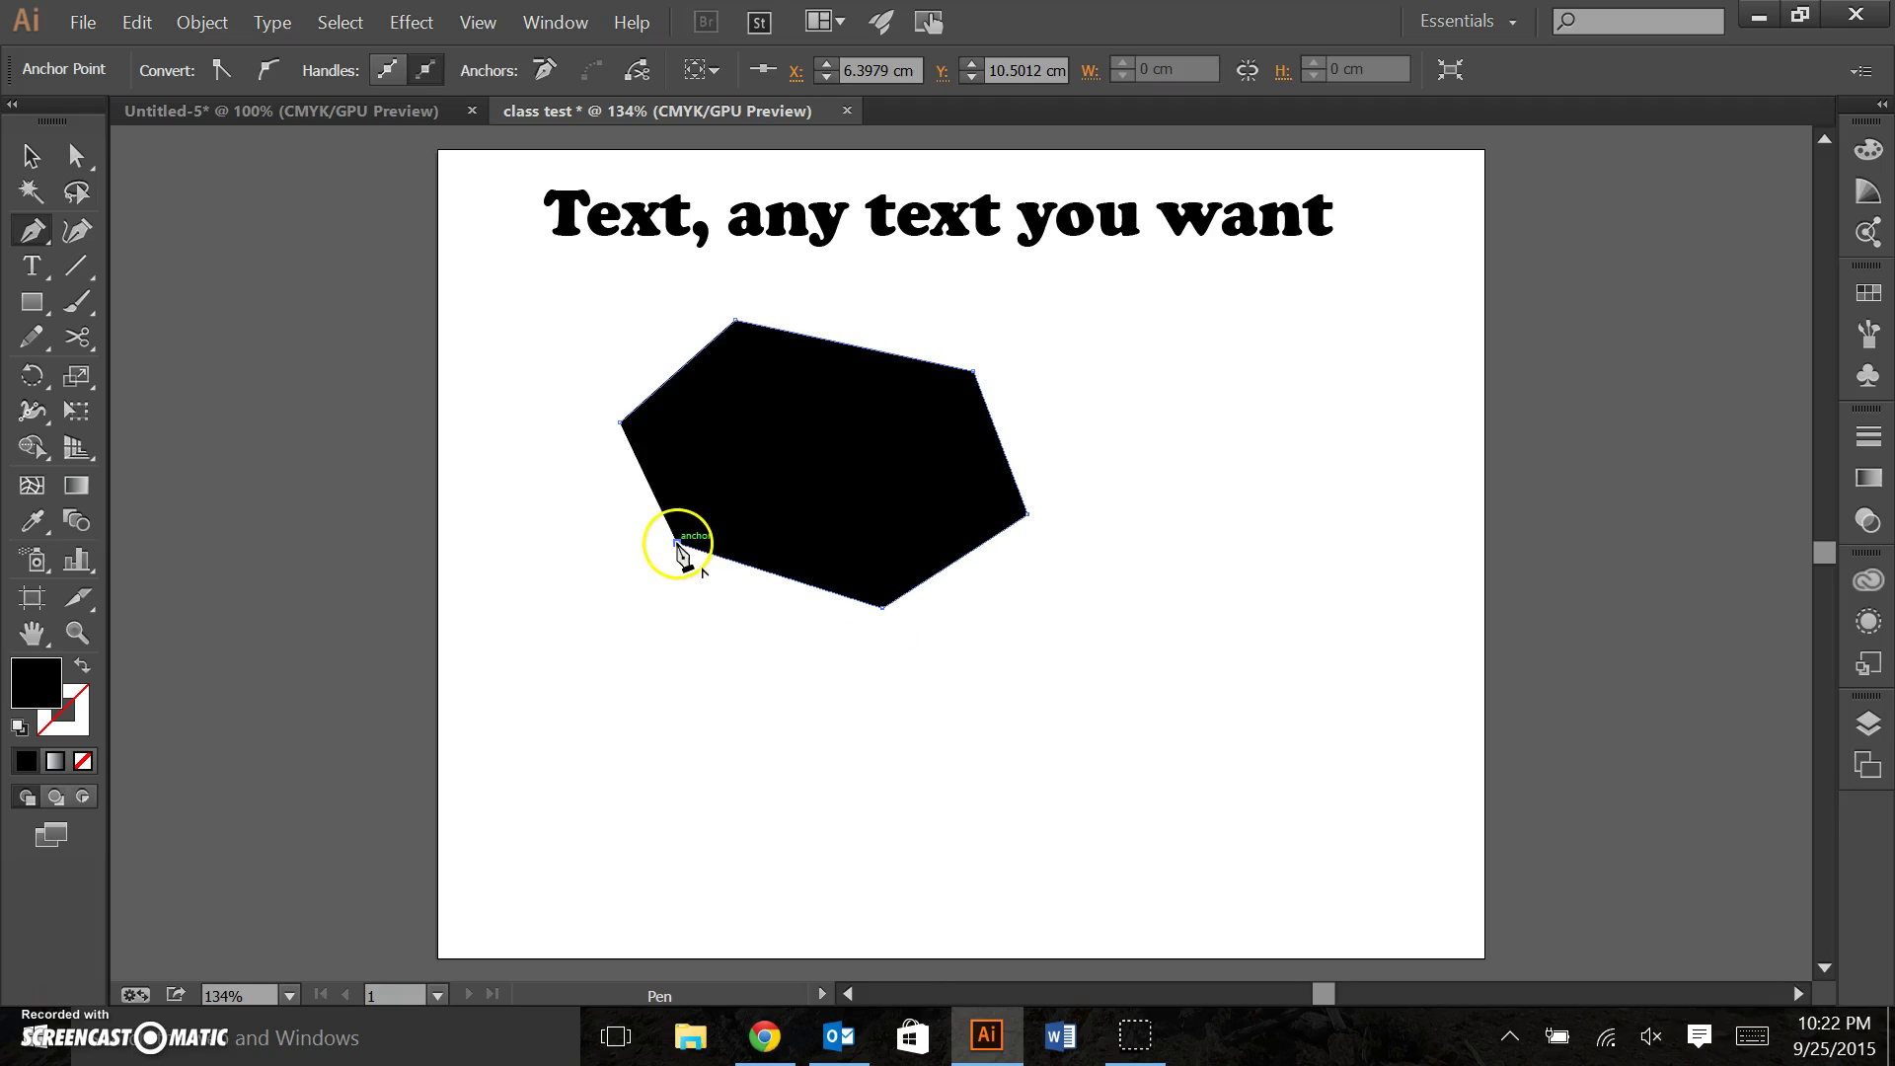
{"action": "left_click", "coordinate": [624, 507]}
{"action": "left_click", "coordinate": [33, 155]}
{"action": "left_click", "coordinate": [685, 701]}
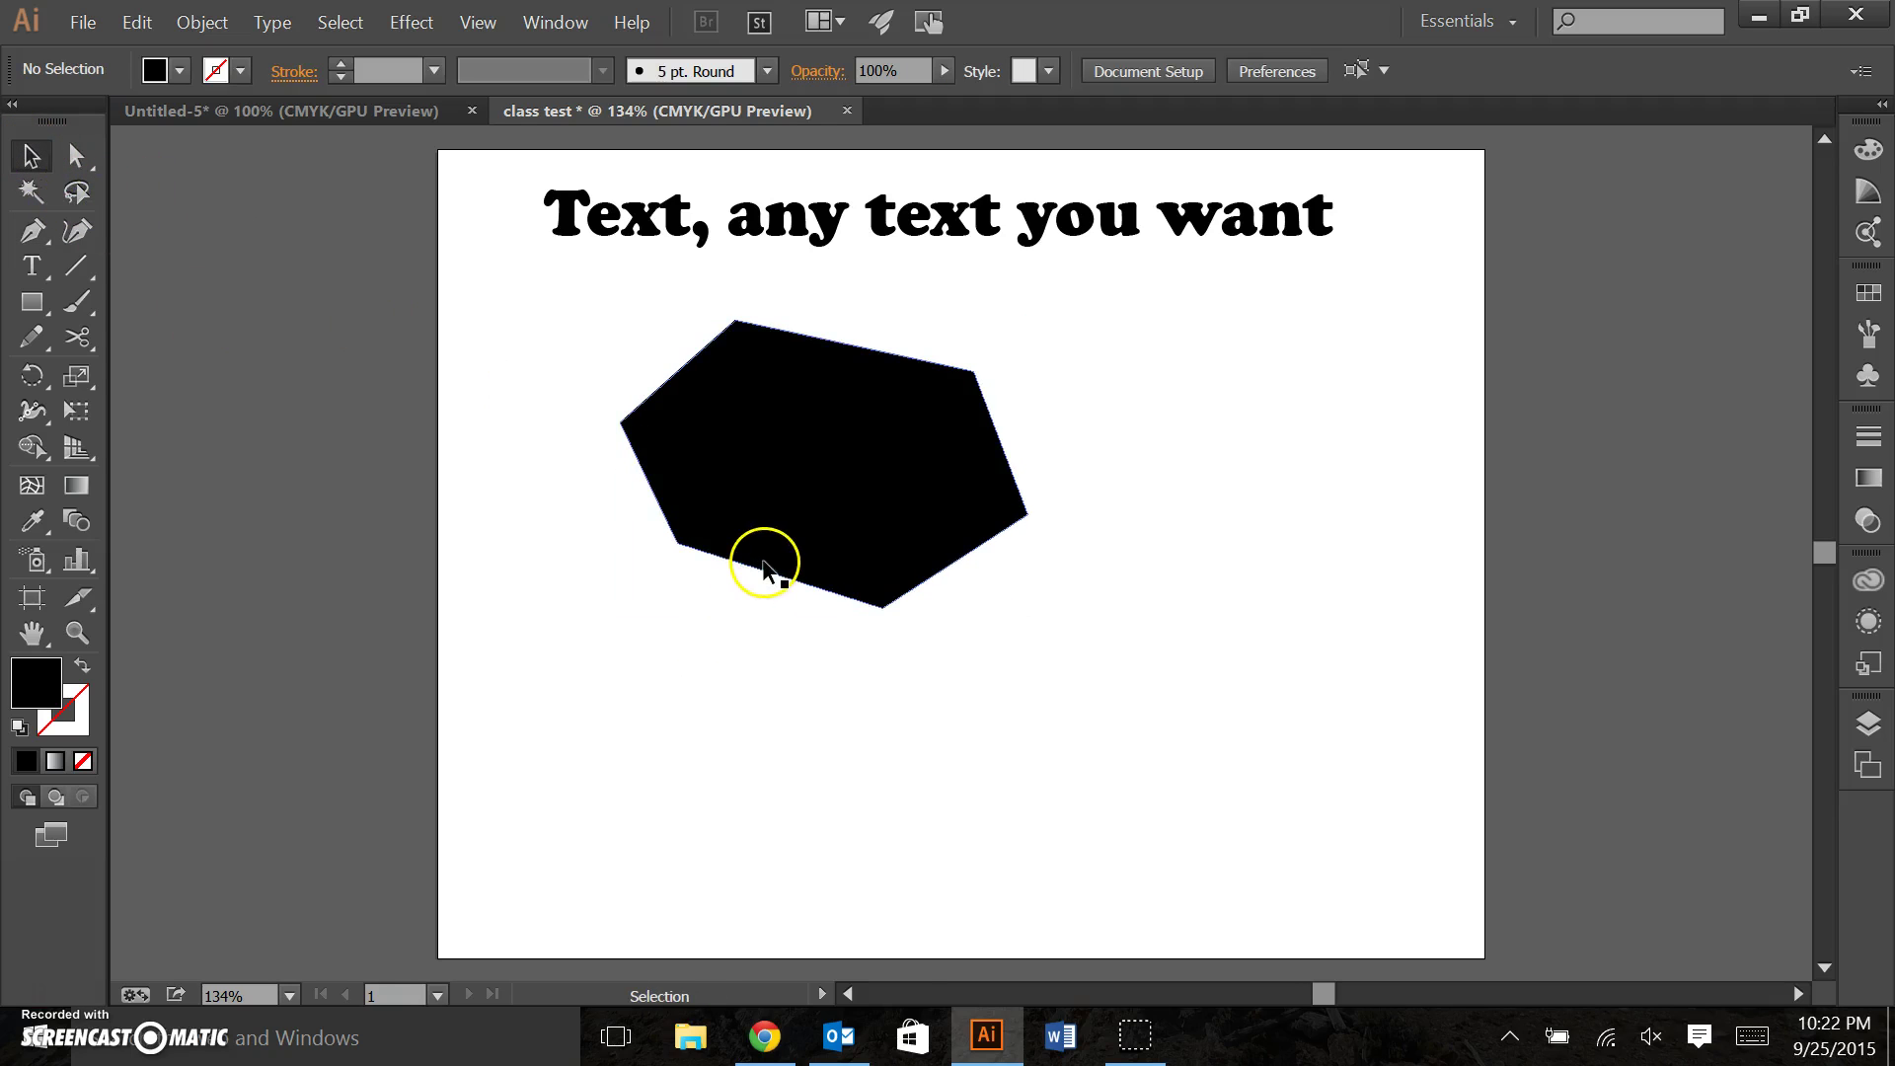
Move the hexagon to the left edge and start a jagged Pen shape beside it.
{"action": "left_click_drag", "start_coordinate": [759, 570], "coordinate": [423, 526]}
{"action": "left_click", "coordinate": [26, 244]}
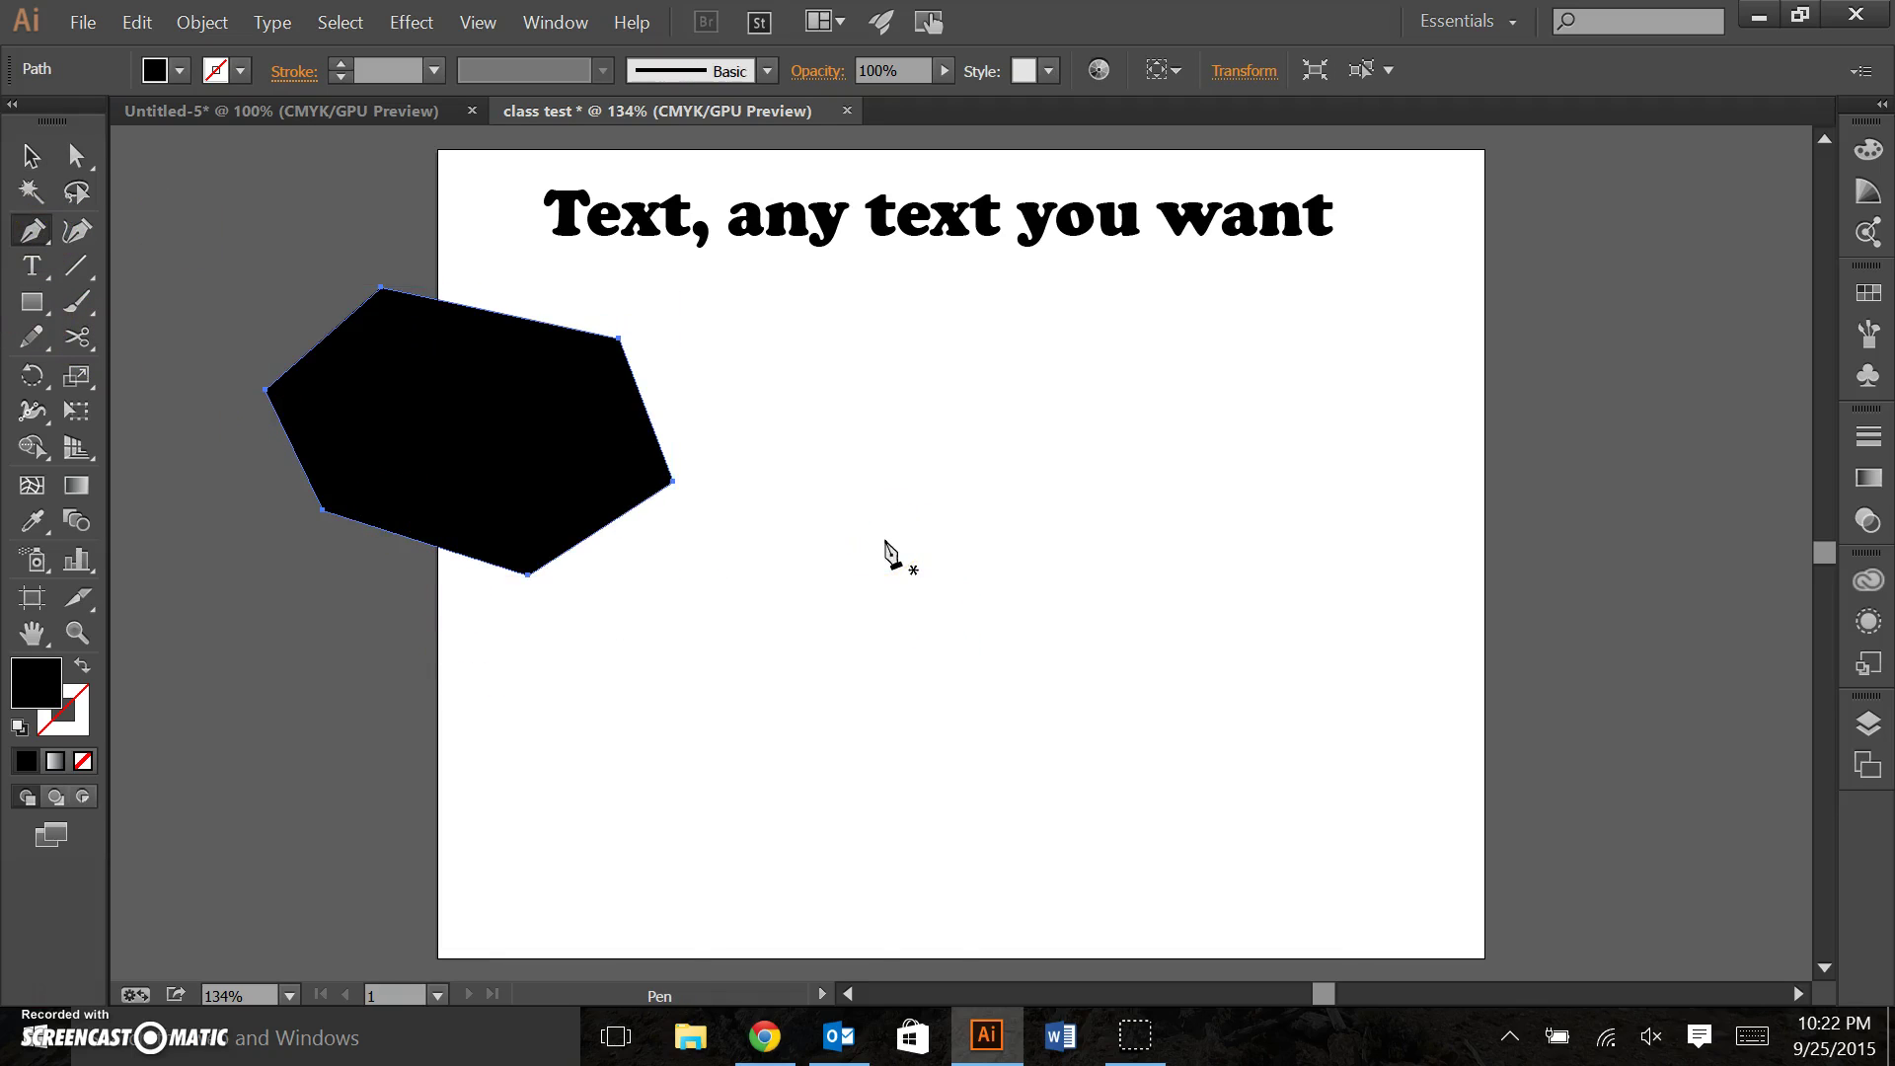
{"action": "left_click", "coordinate": [884, 539]}
{"action": "left_click", "coordinate": [953, 326]}
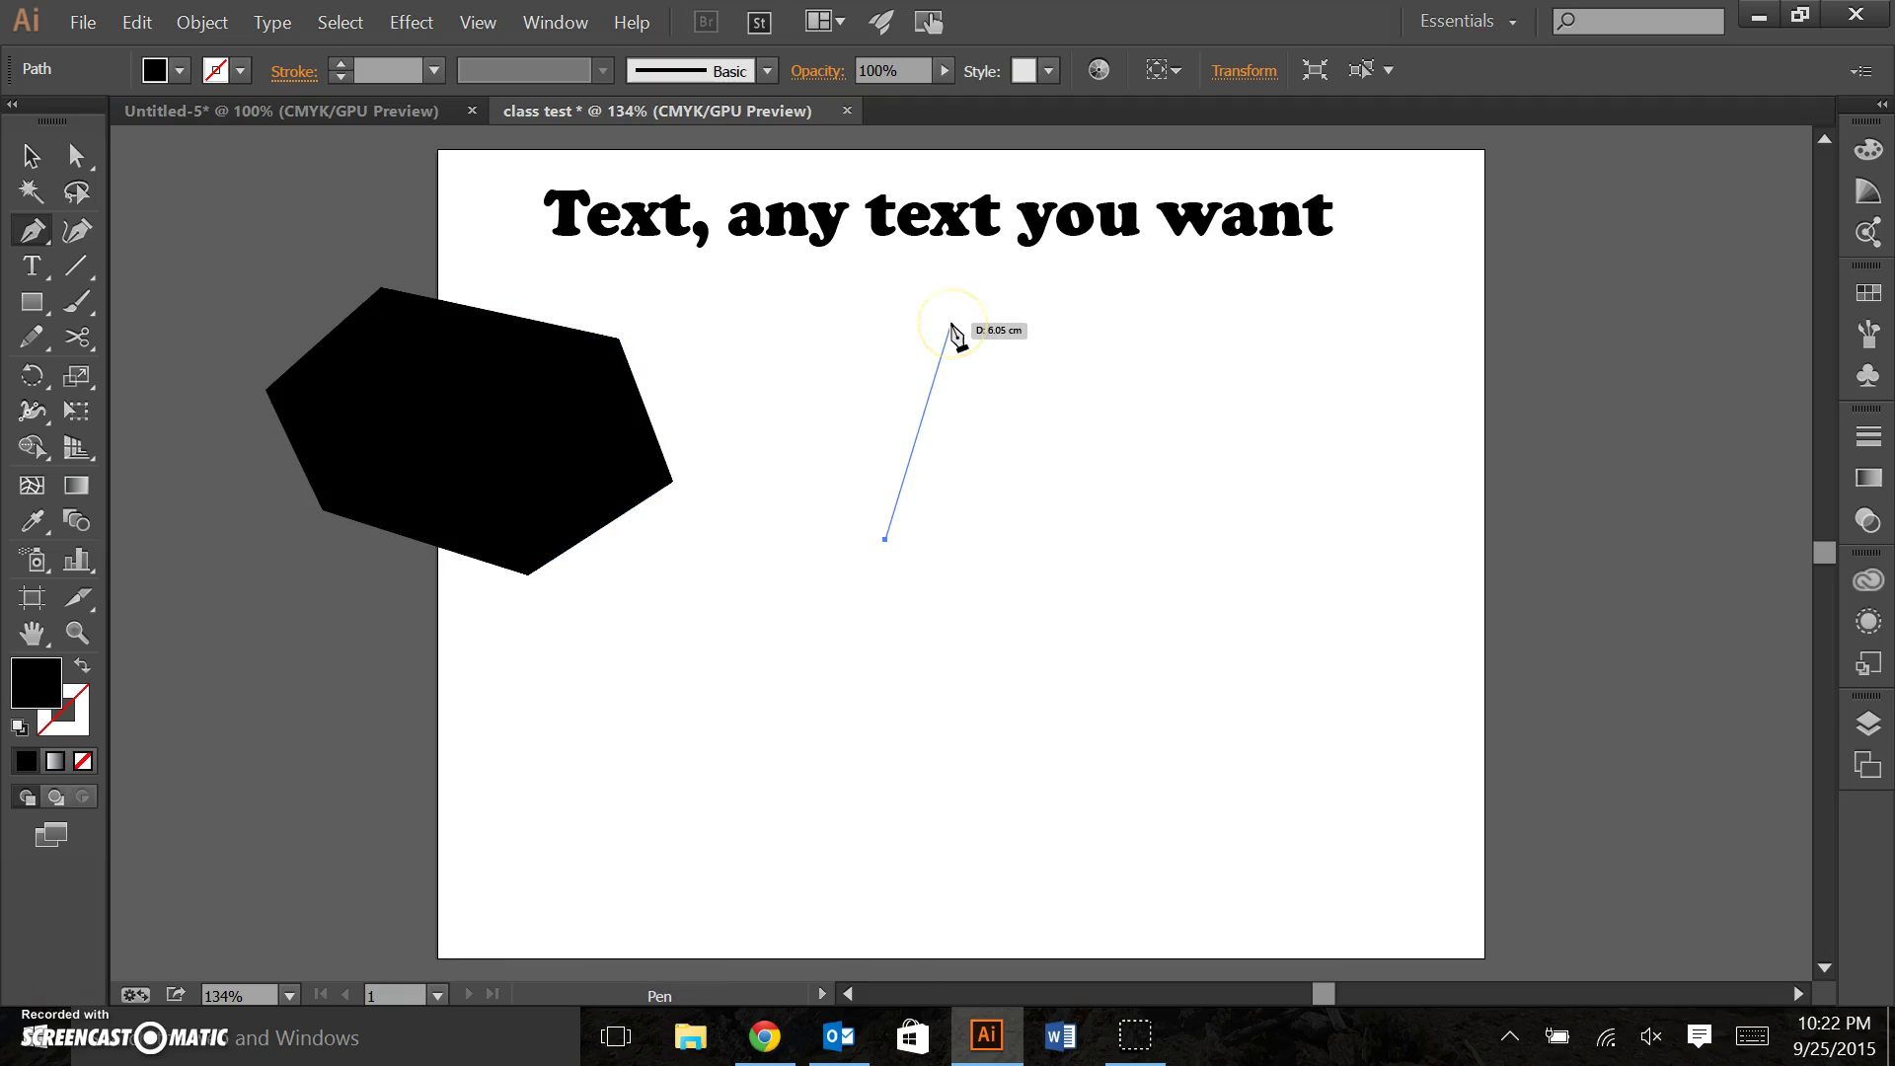
{"action": "left_click", "coordinate": [953, 326]}
{"action": "left_click", "coordinate": [1167, 402]}
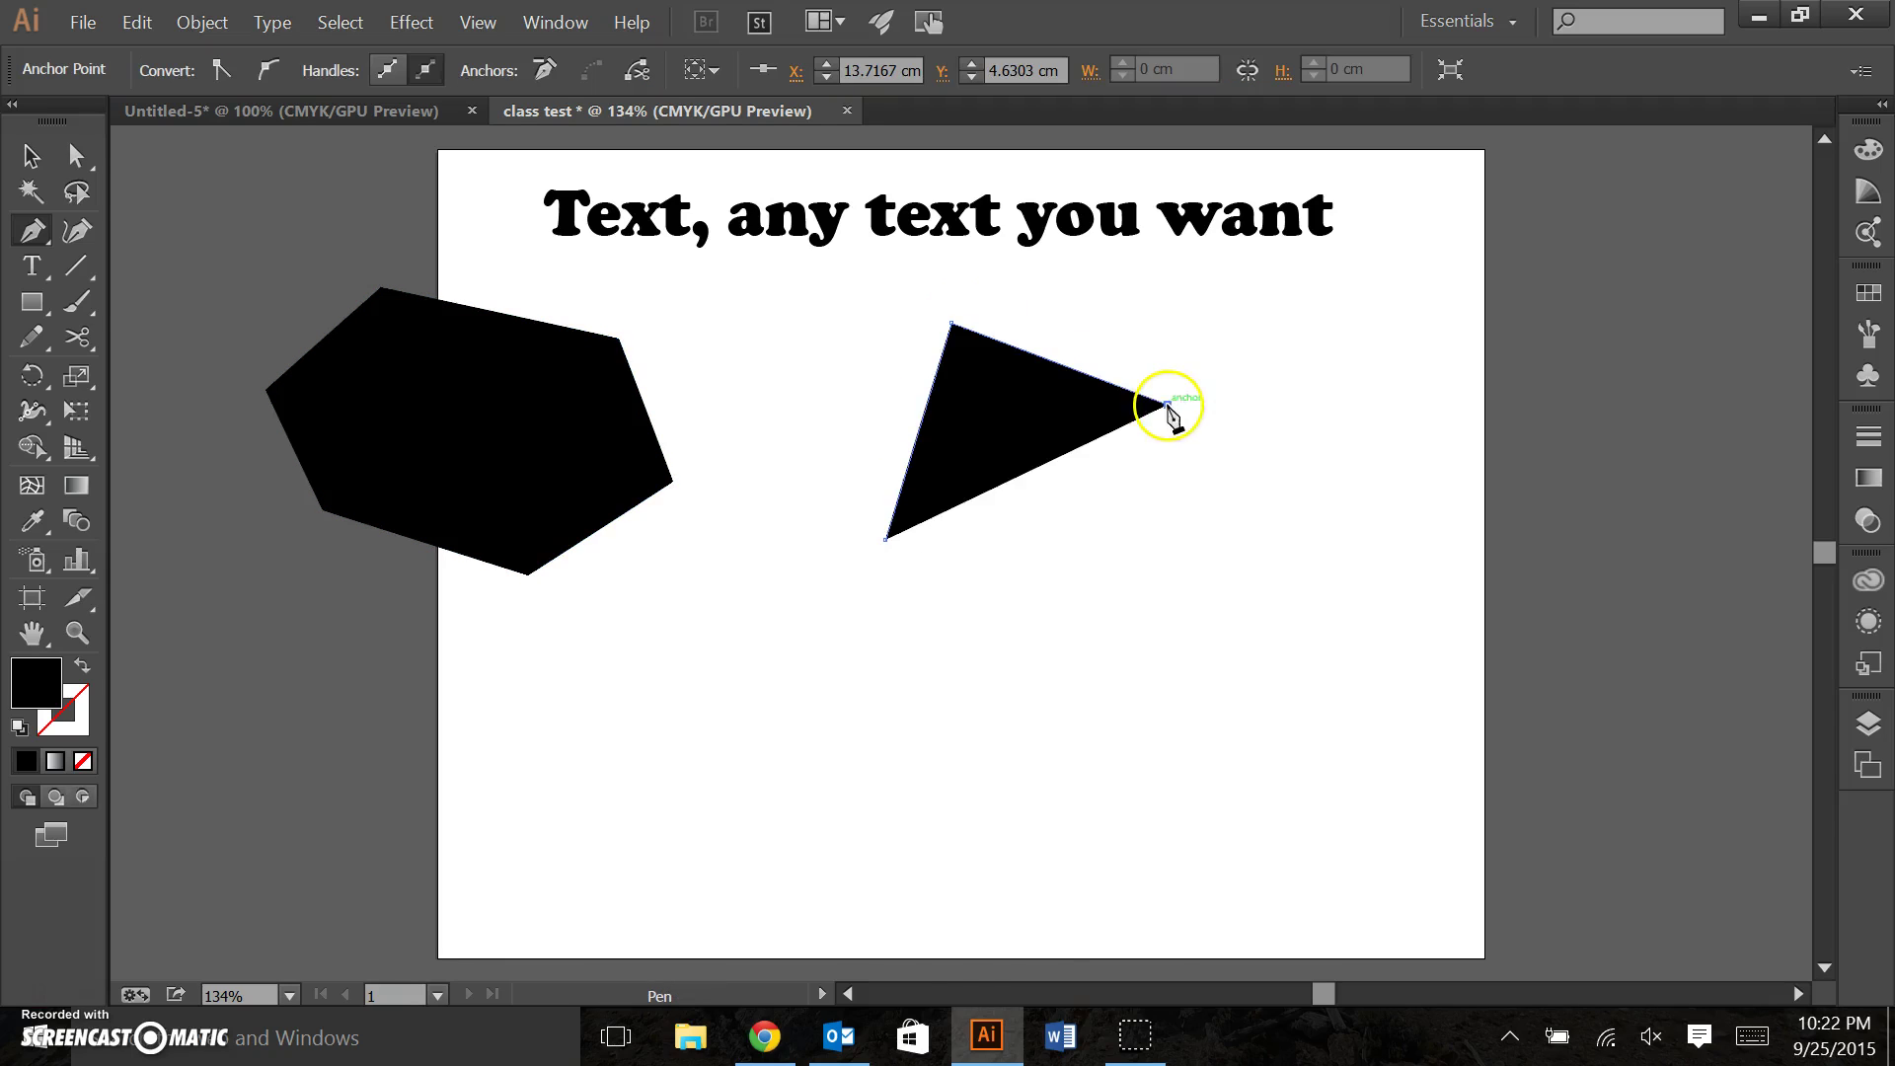
{"action": "left_click", "coordinate": [1235, 315]}
Finish the zigzag outline and close it into a black-filled shape.
{"action": "left_click", "coordinate": [1414, 415]}
{"action": "left_click", "coordinate": [1257, 641]}
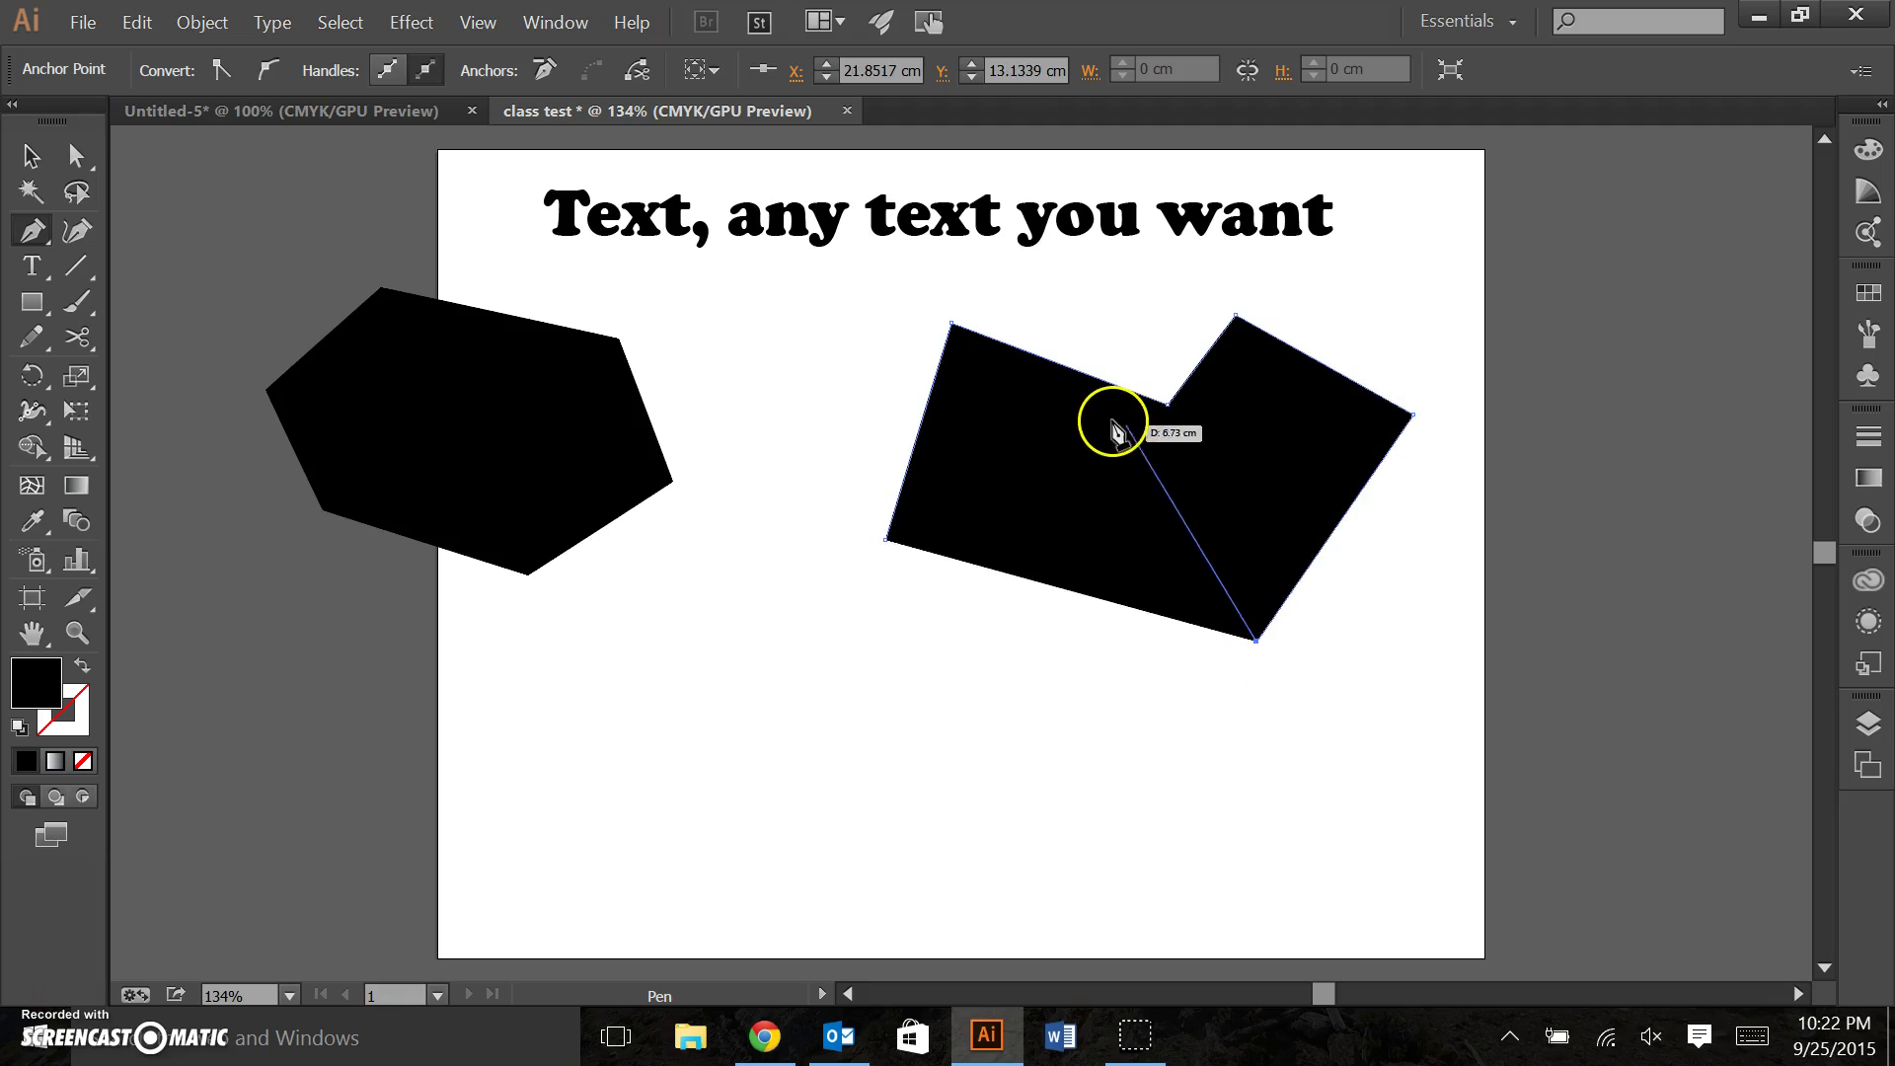
{"action": "left_click", "coordinate": [1104, 653]}
{"action": "left_click", "coordinate": [933, 653]}
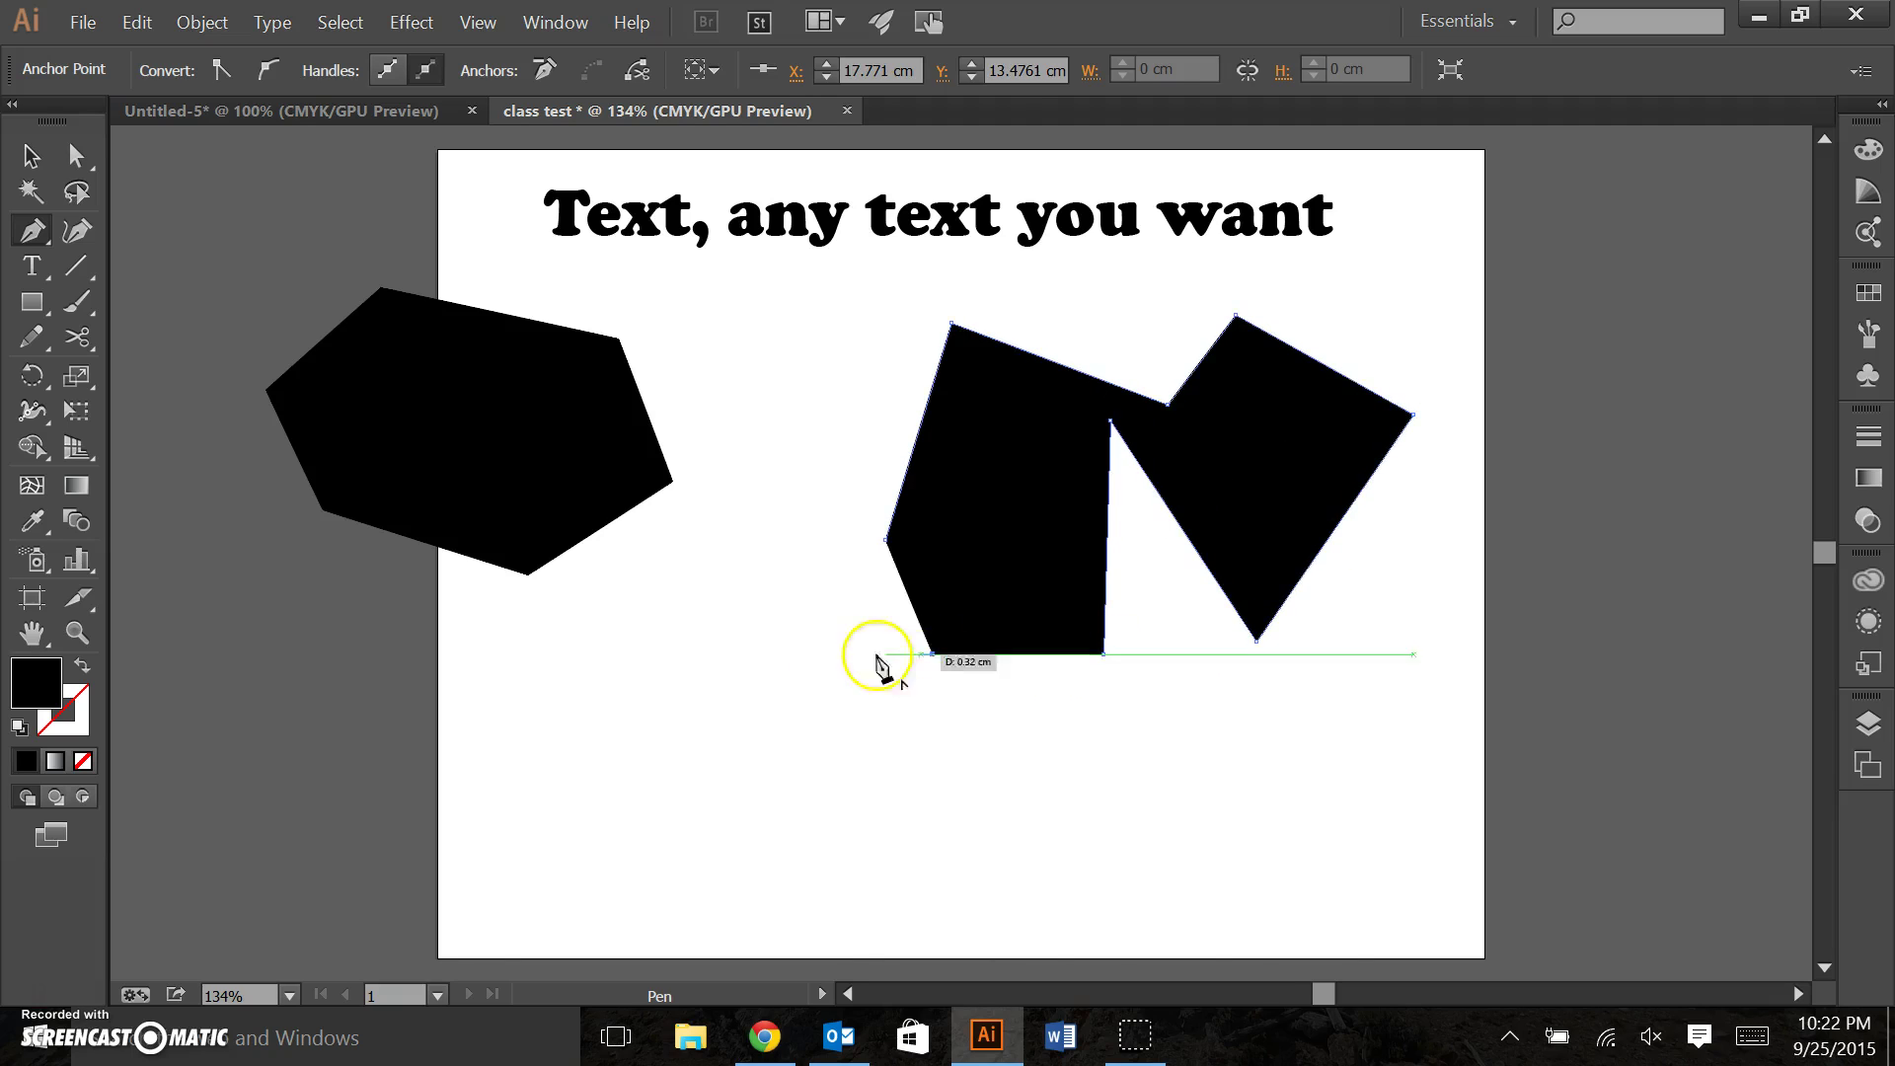
{"action": "left_click", "coordinate": [736, 629], "text": "ctrl"}
{"action": "left_click", "coordinate": [735, 619]}
{"action": "left_click", "coordinate": [812, 475]}
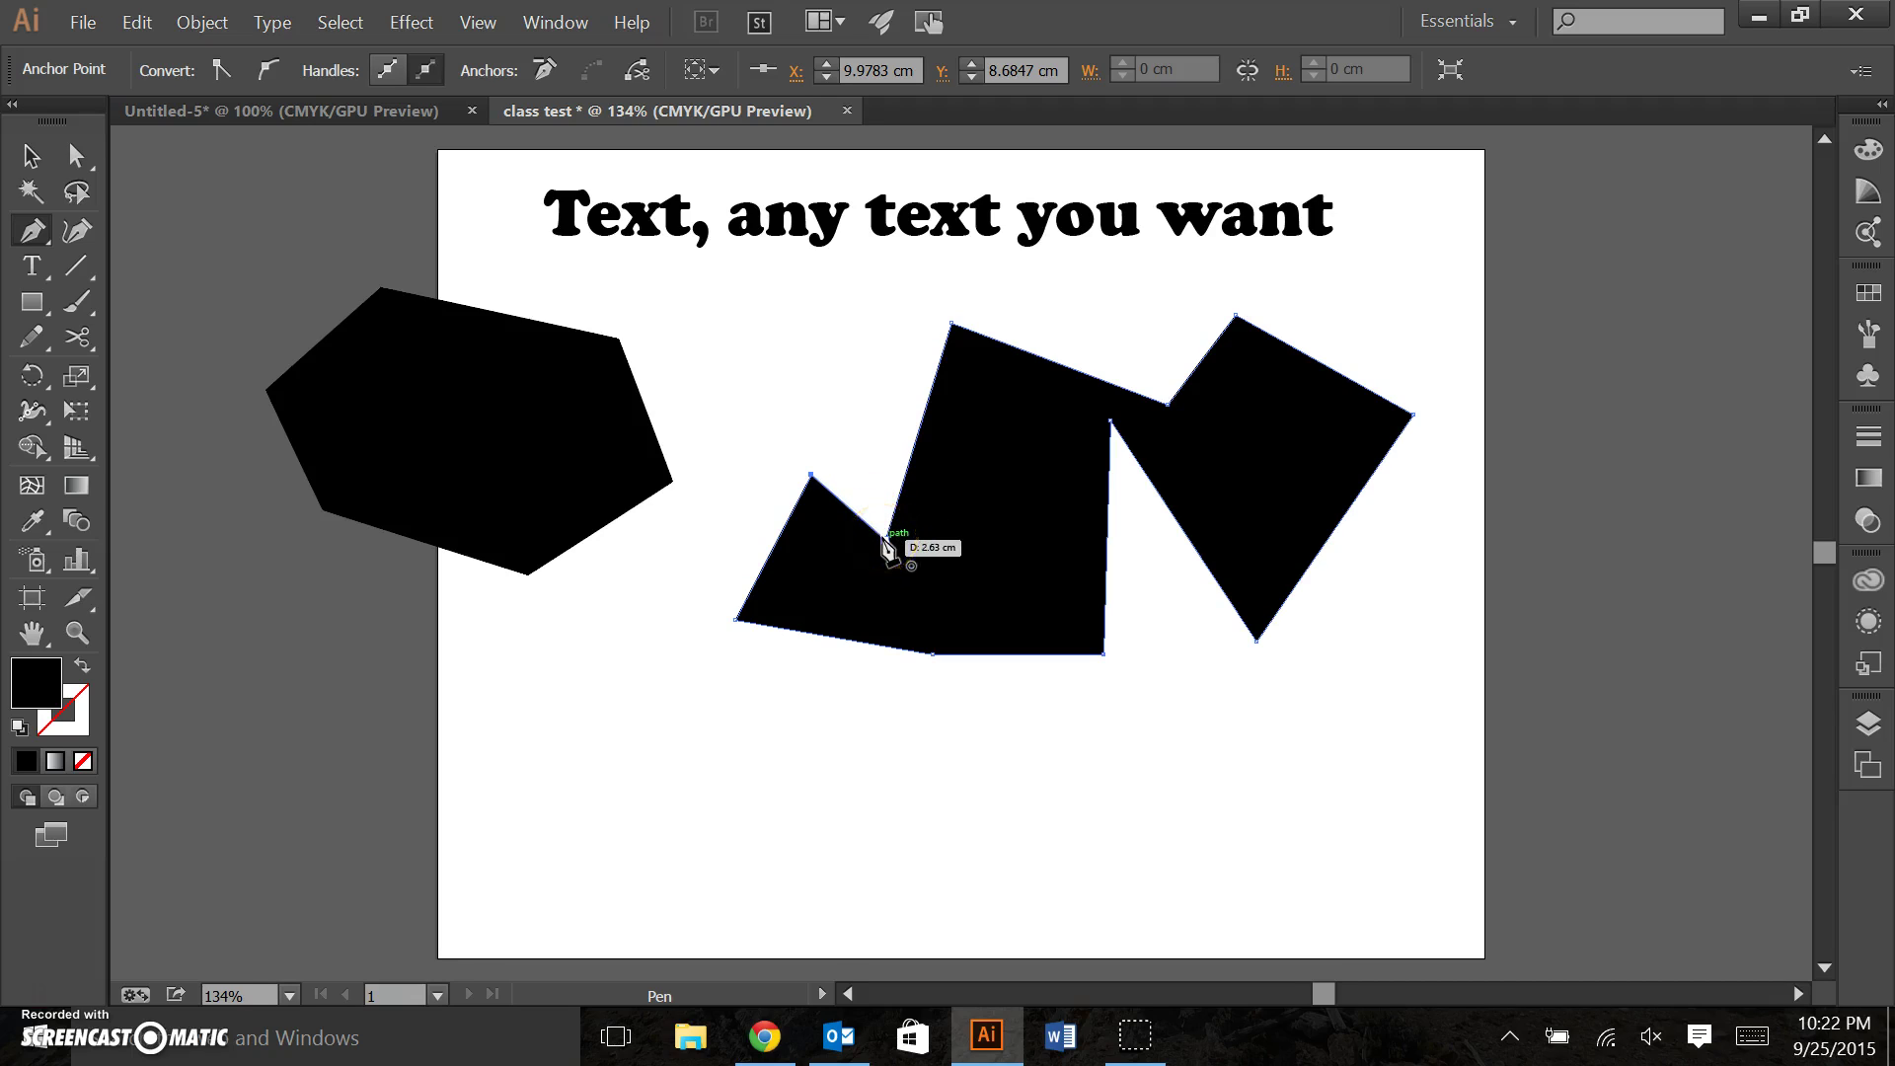
{"action": "left_click", "coordinate": [884, 538]}
{"action": "left_click", "coordinate": [30, 158]}
{"action": "left_click", "coordinate": [590, 608]}
Fill the jagged shape with green.
{"action": "left_click", "coordinate": [1084, 574]}
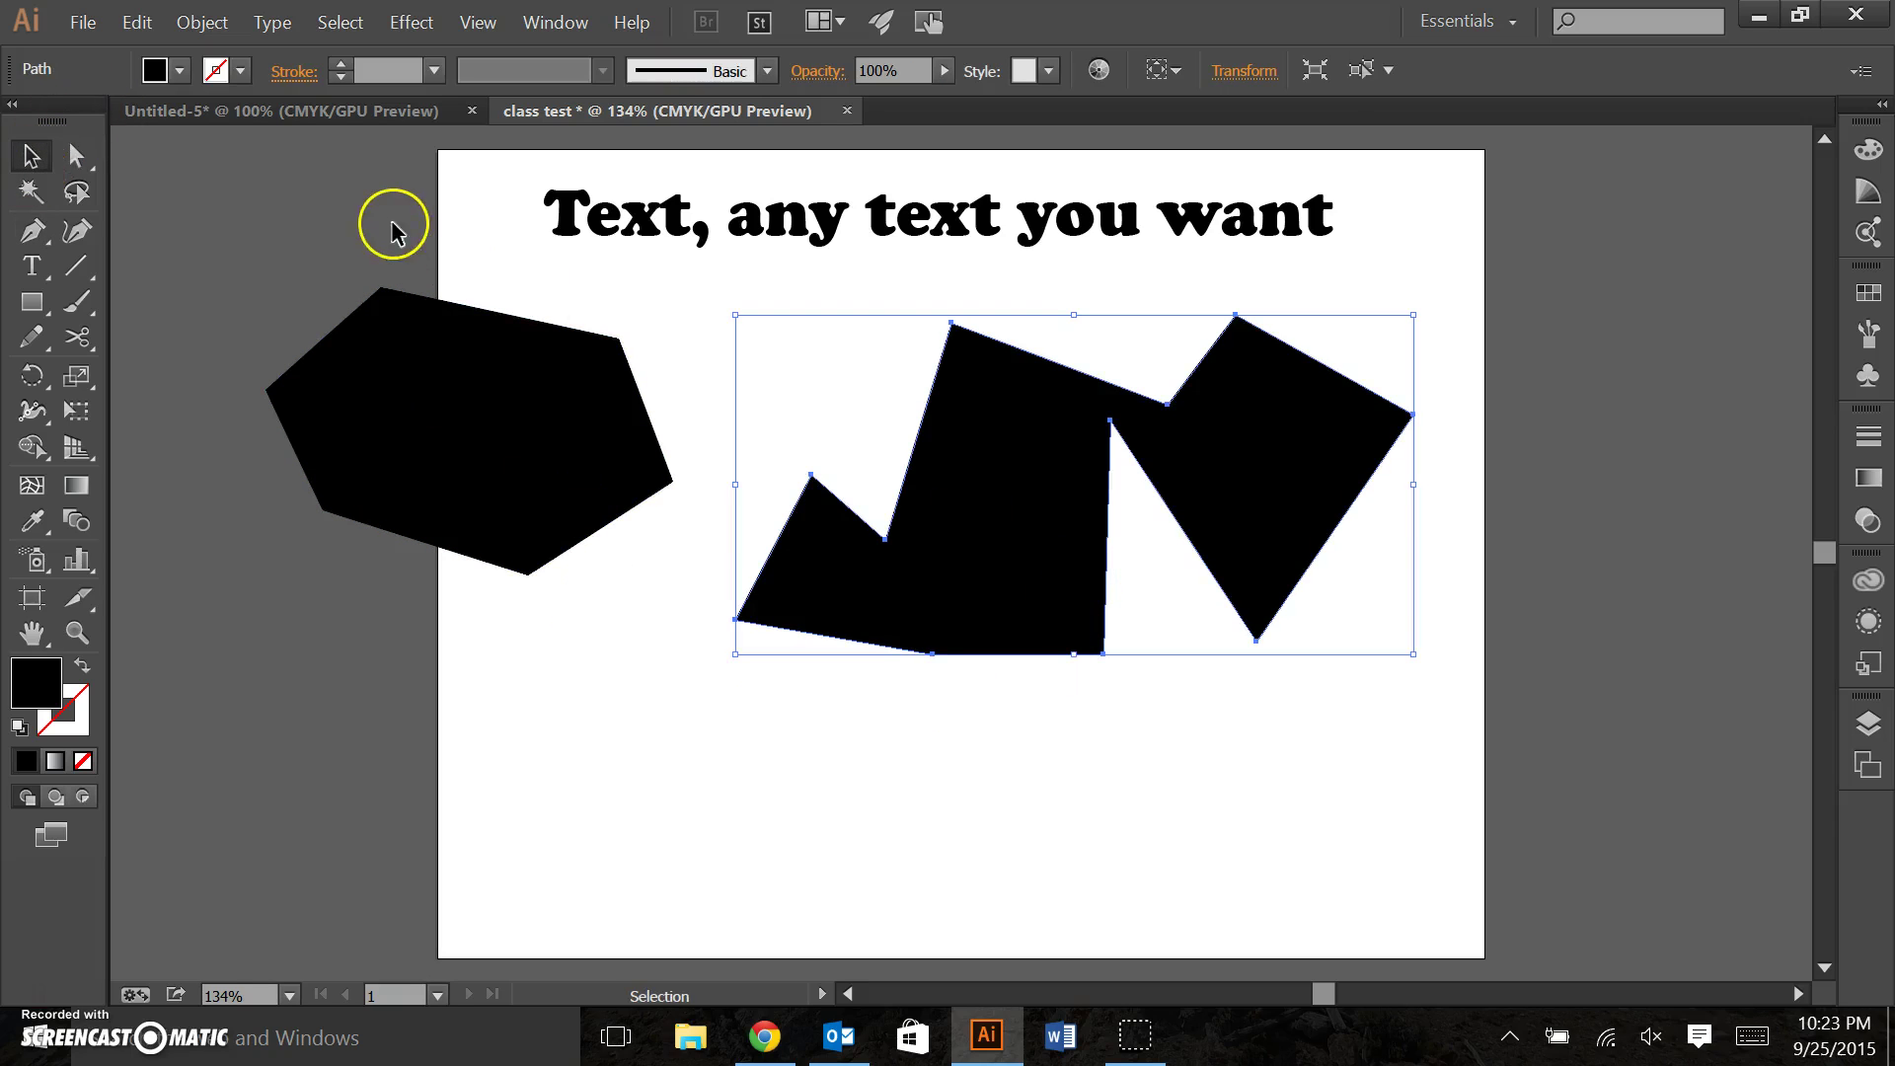
{"action": "left_click", "coordinate": [179, 70]}
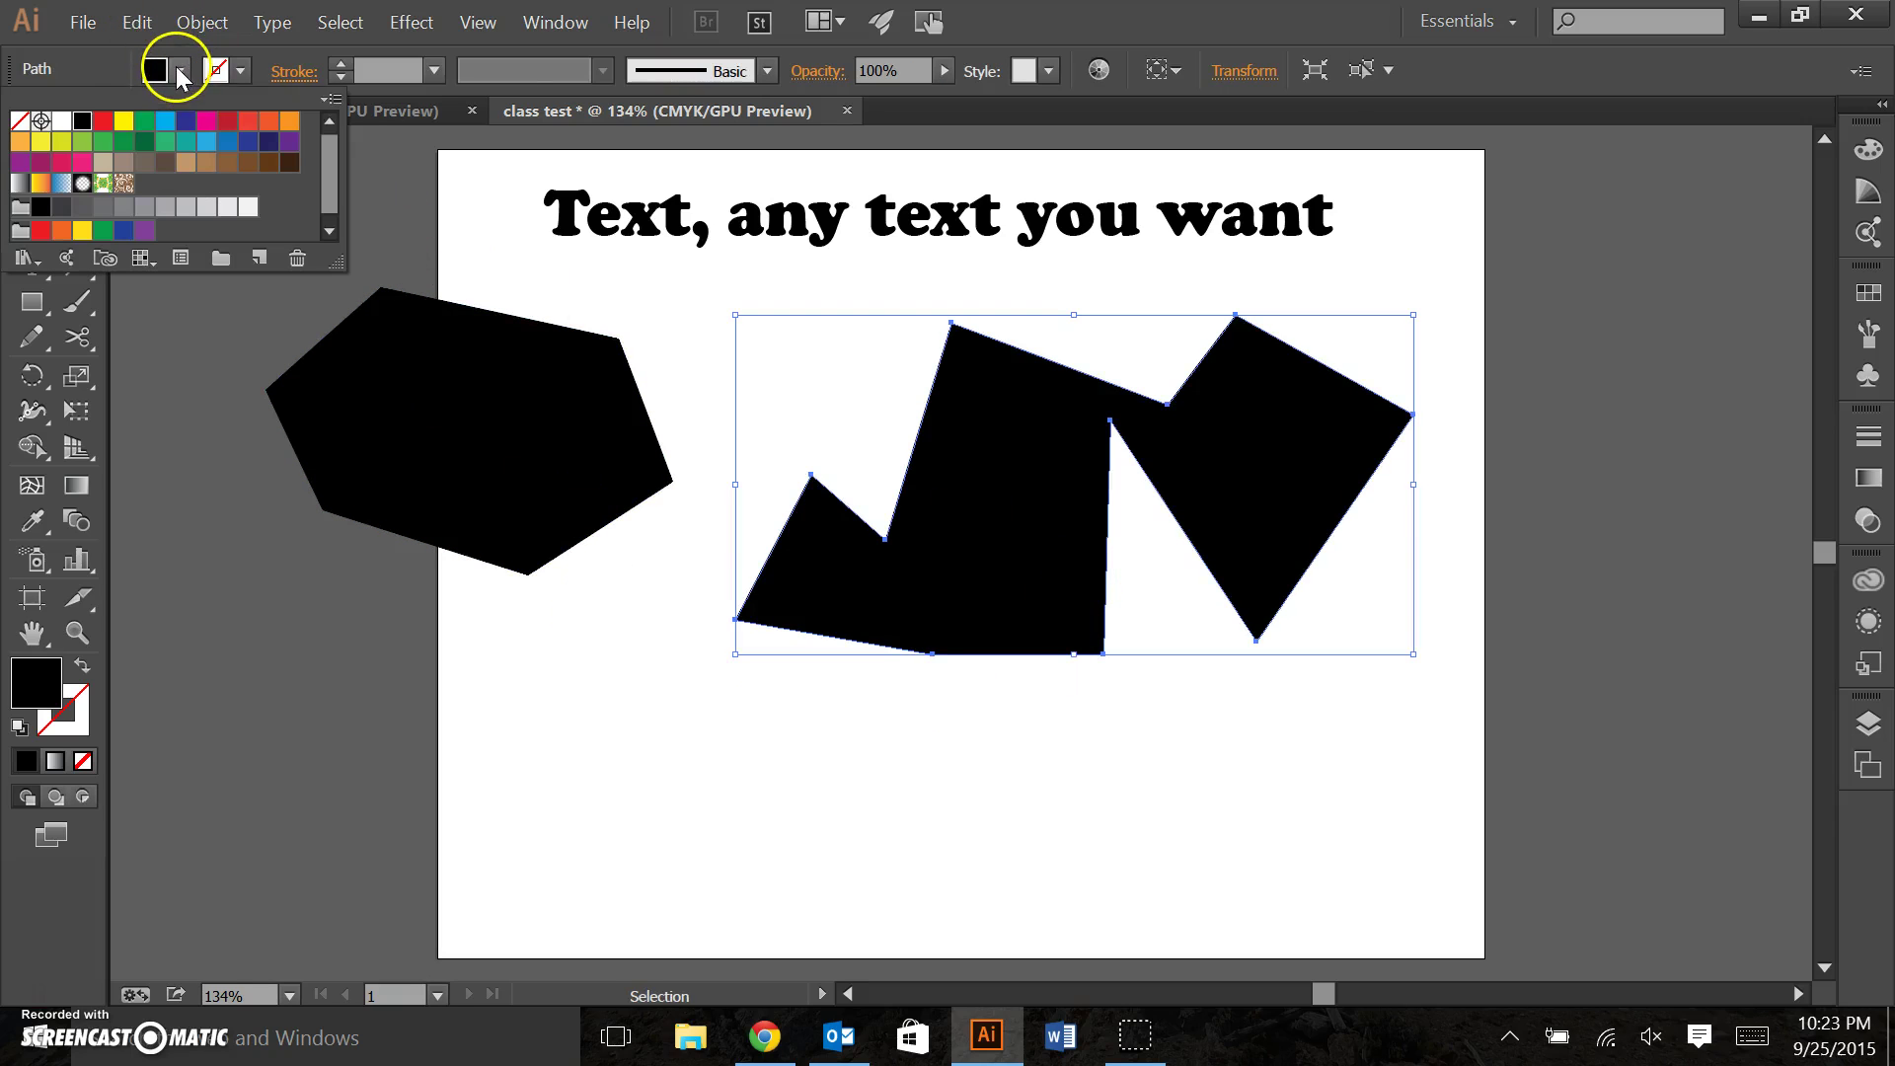
{"action": "left_click", "coordinate": [144, 120]}
{"action": "left_click", "coordinate": [653, 649]}
{"action": "left_click", "coordinate": [780, 725]}
Give the green shape a red outline 7 pt thick.
{"action": "left_click", "coordinate": [973, 572]}
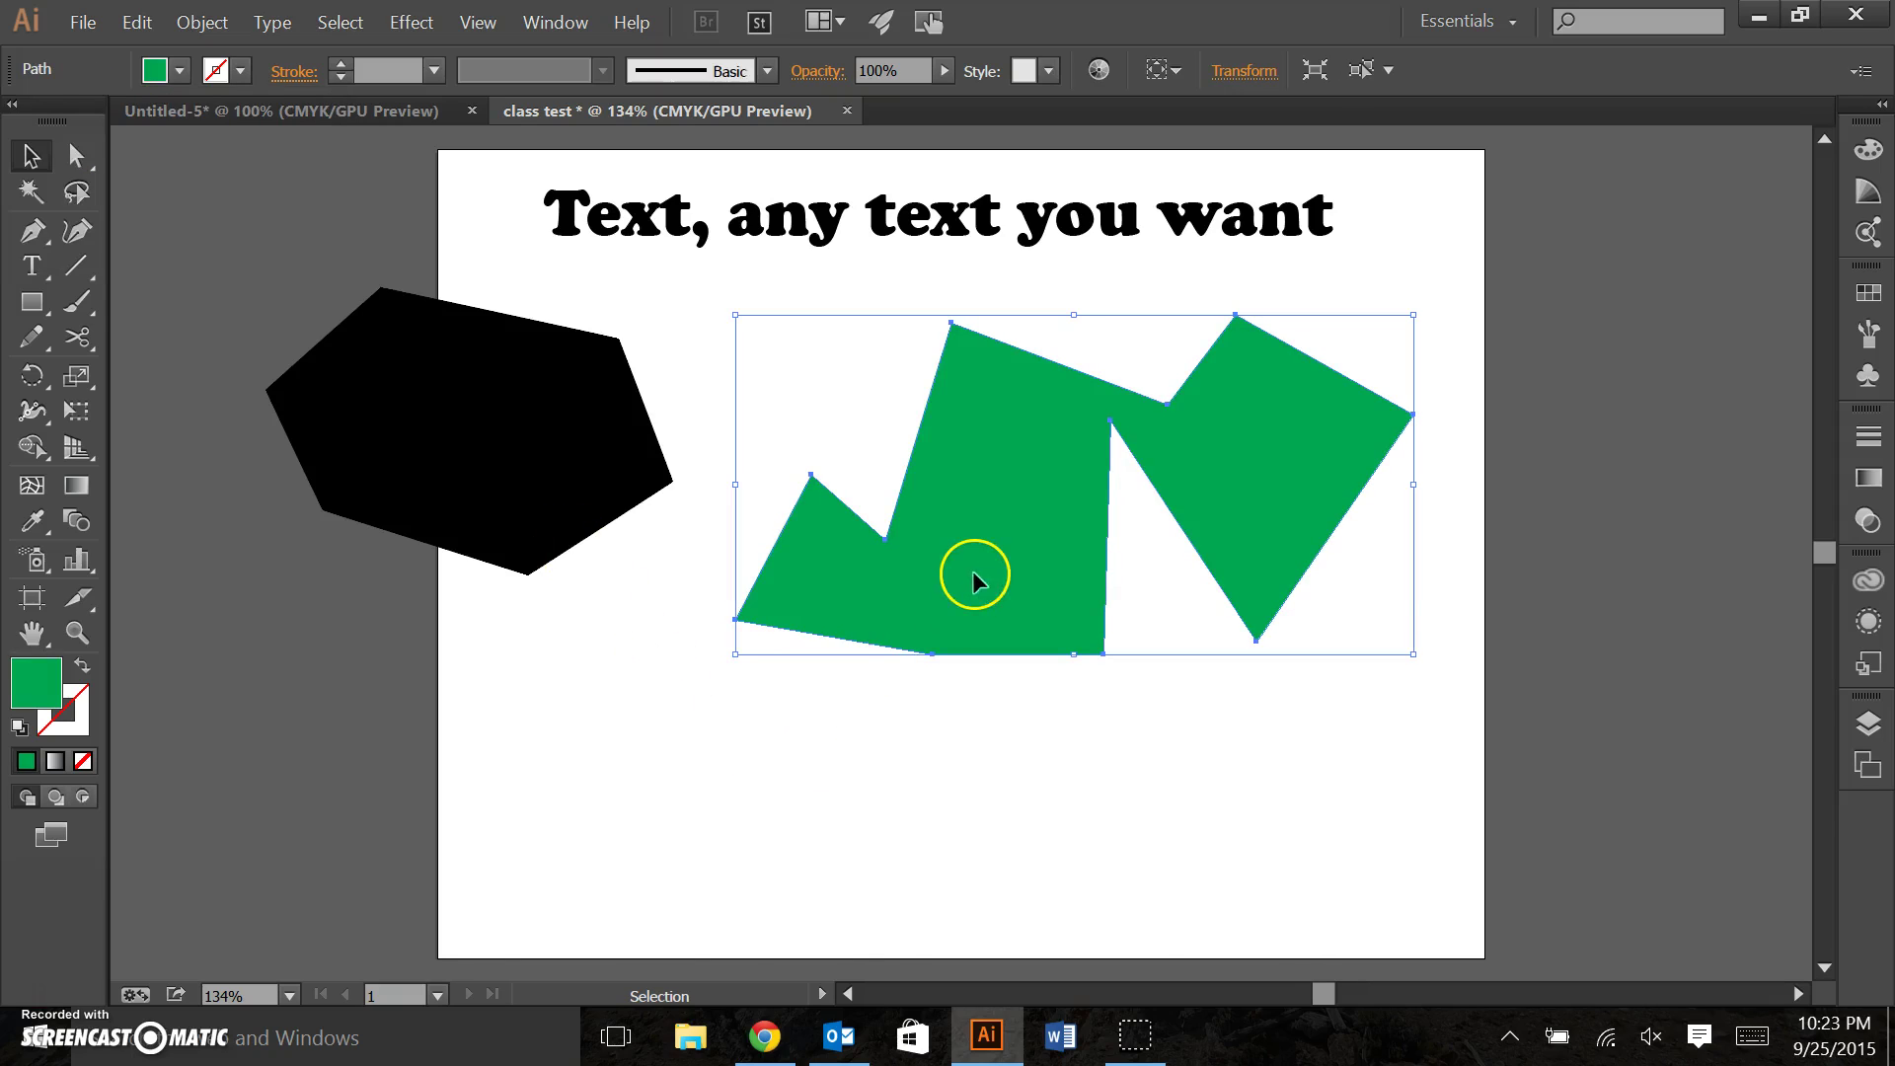
{"action": "left_click", "coordinate": [241, 70]}
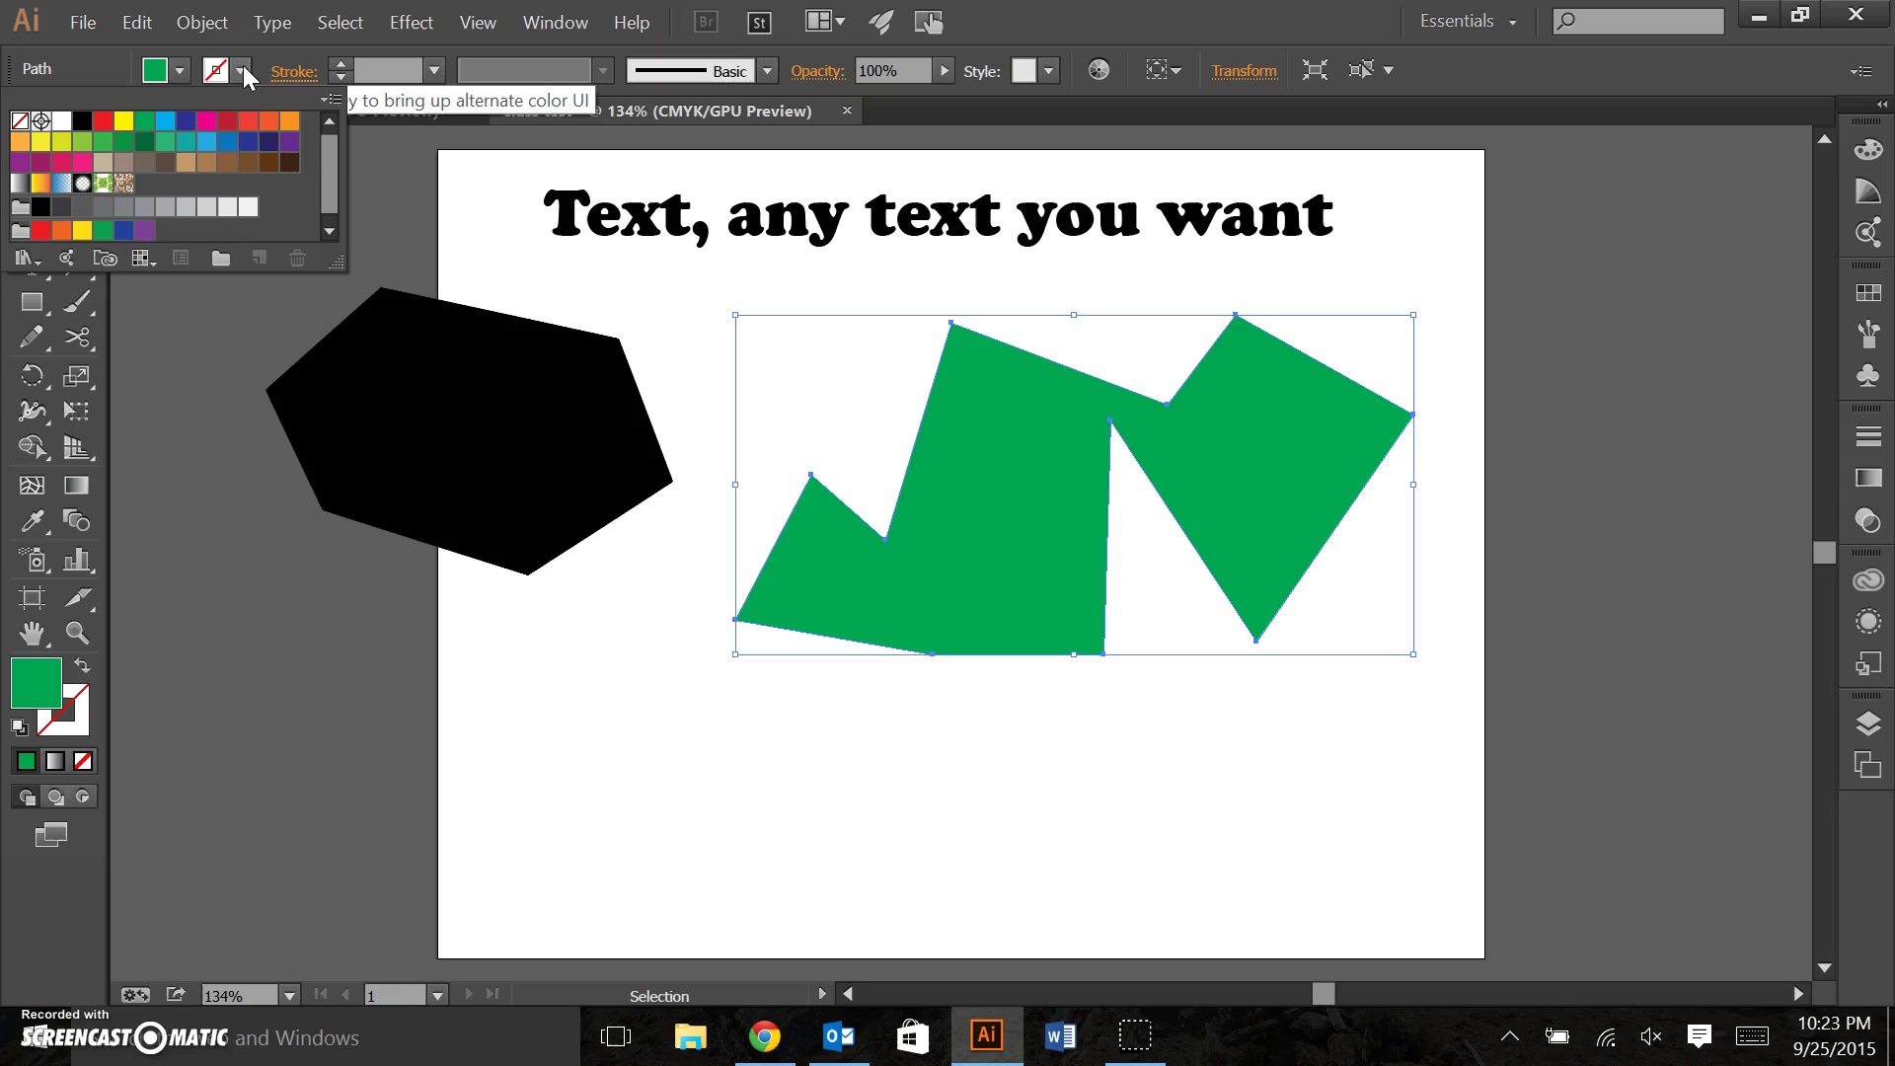
{"action": "left_click", "coordinate": [227, 120]}
{"action": "left_click", "coordinate": [341, 63]}
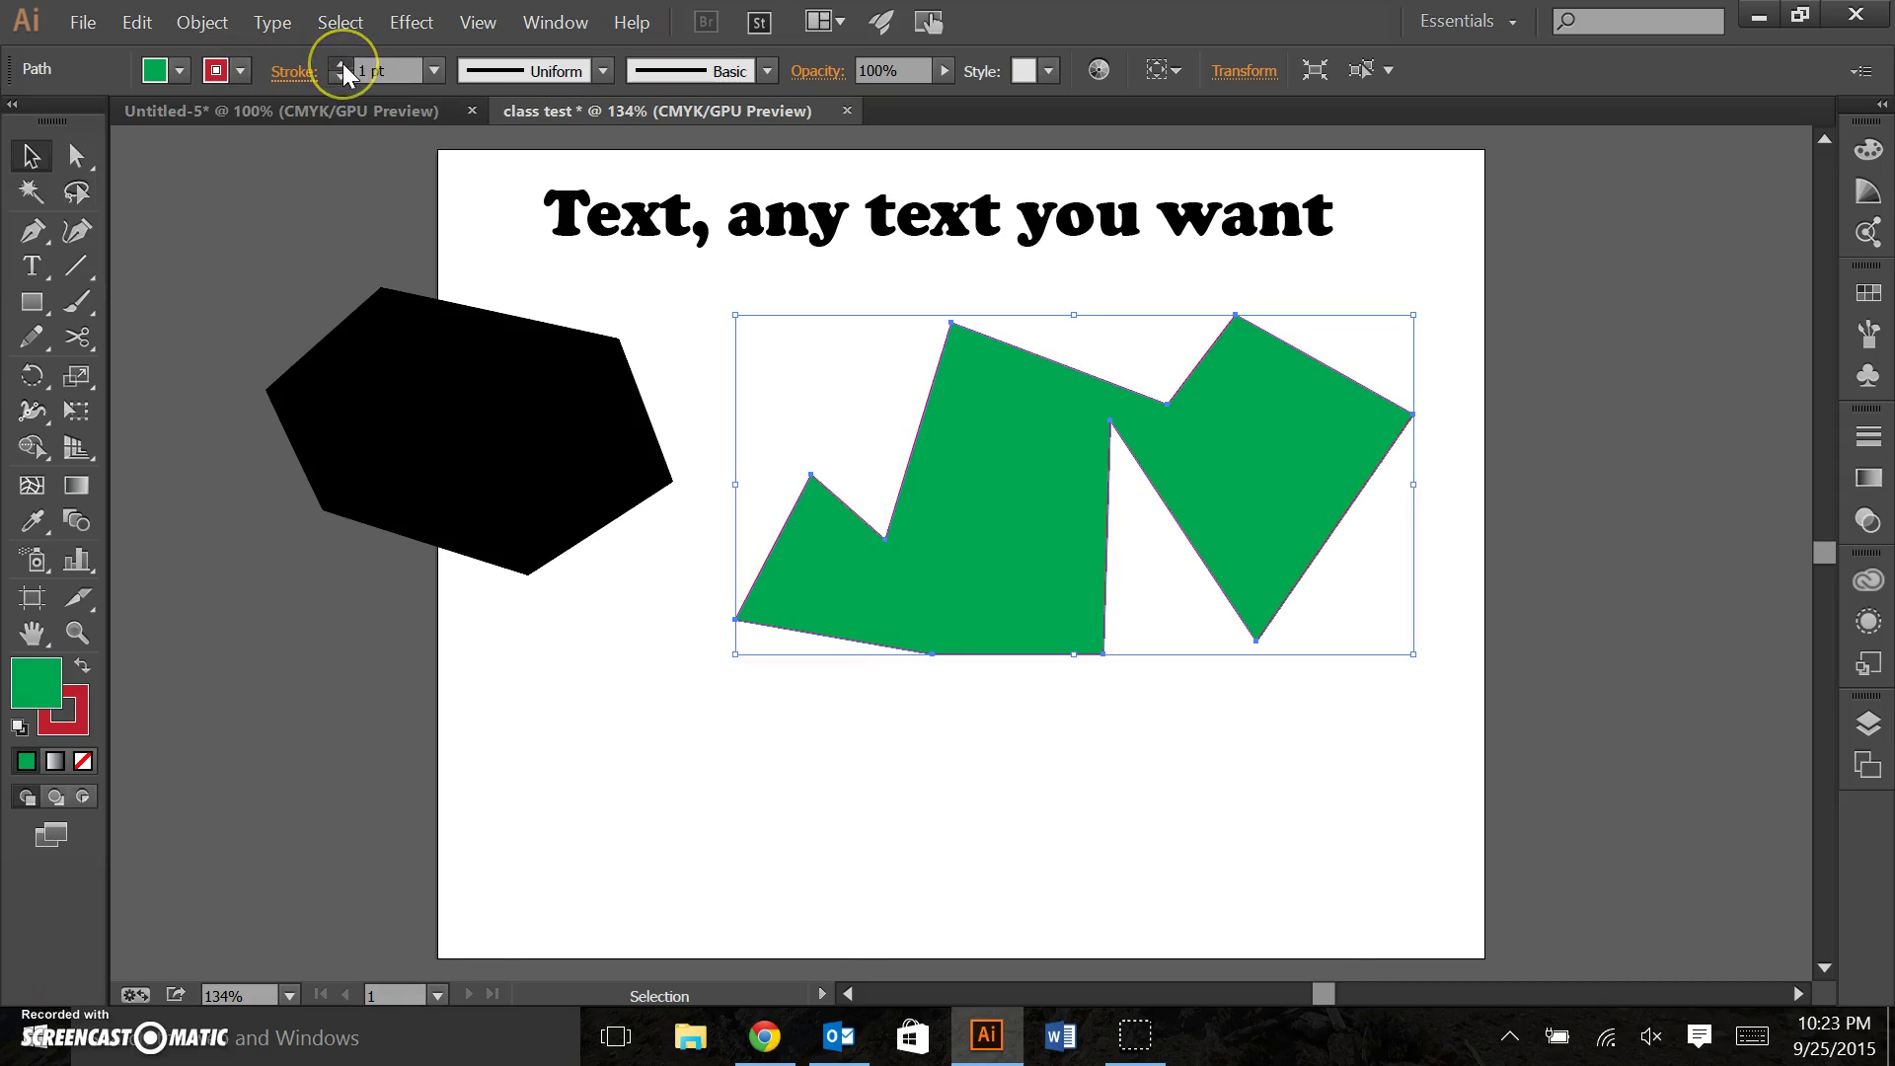
{"action": "left_click", "coordinate": [342, 63]}
{"action": "left_click", "coordinate": [342, 64]}
{"action": "left_click", "coordinate": [342, 63]}
{"action": "left_click", "coordinate": [341, 63]}
{"action": "left_click", "coordinate": [341, 63]}
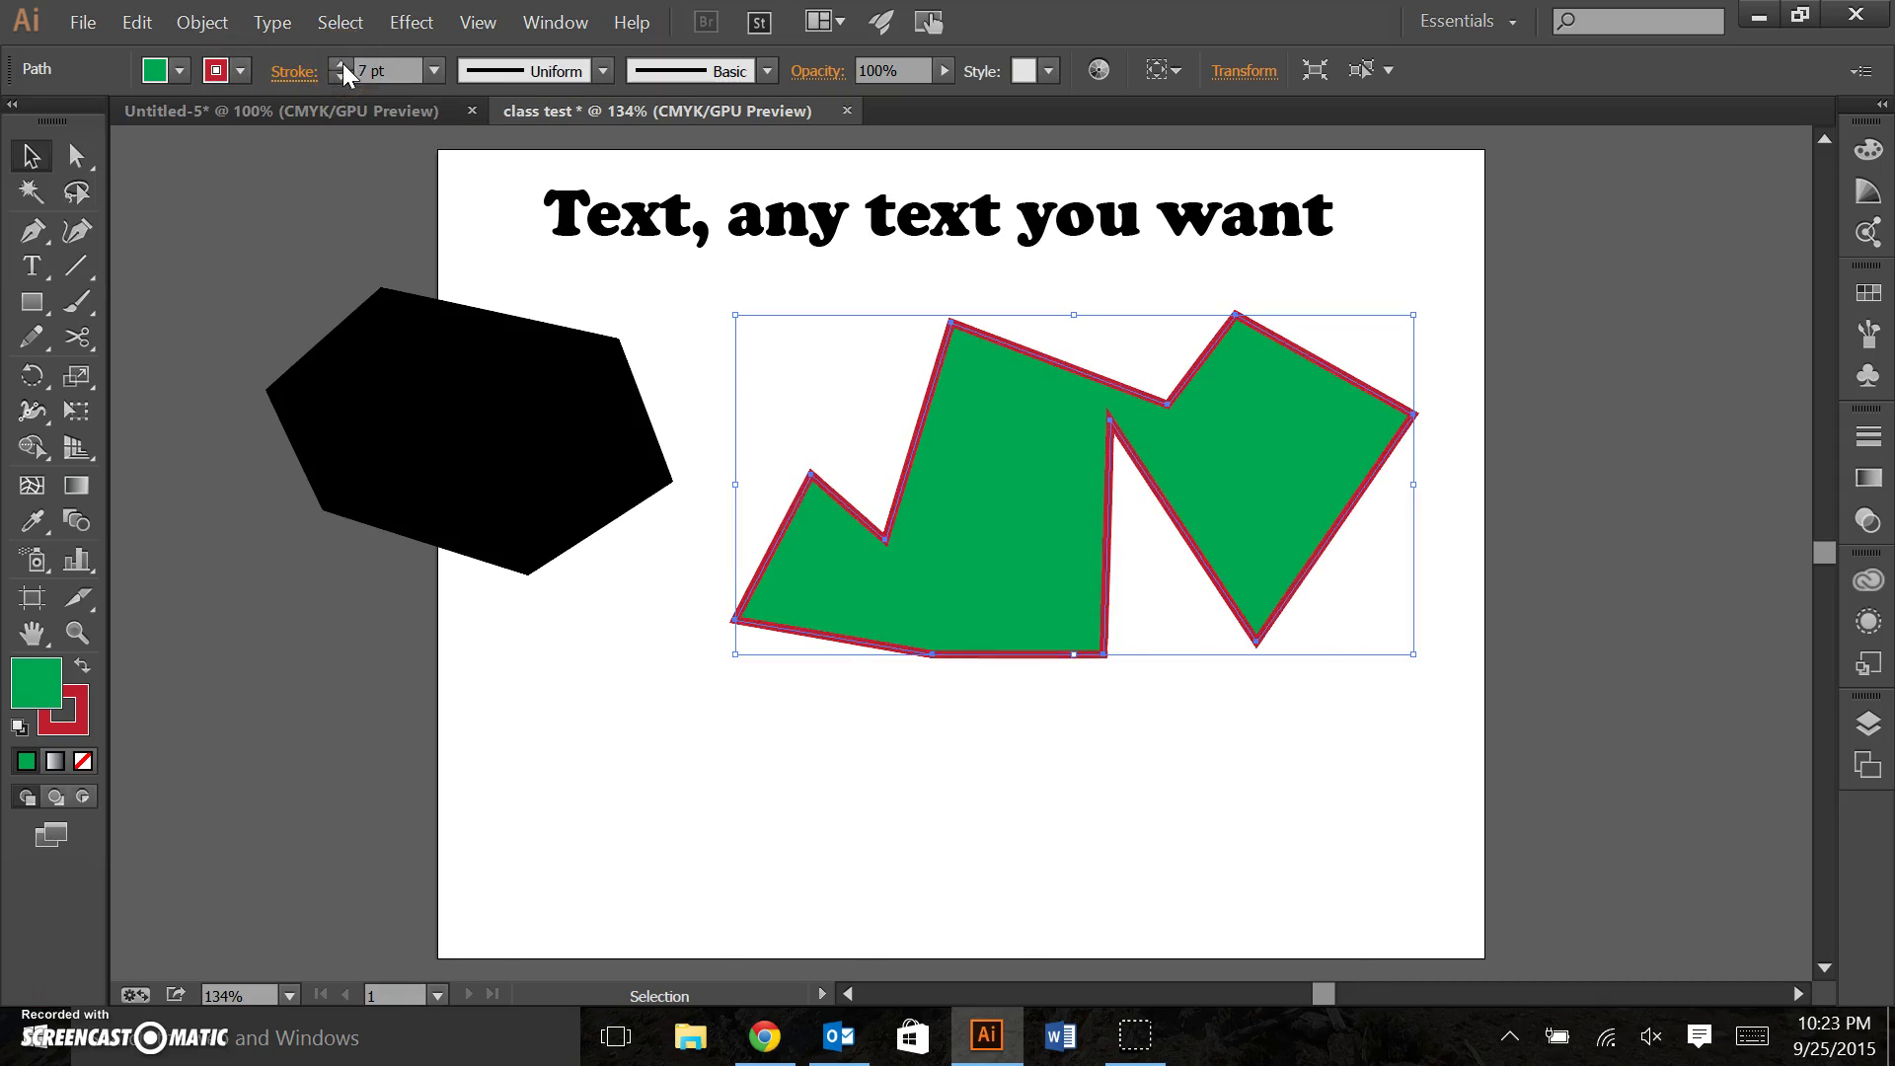
Delete the green zigzag shape.
{"action": "left_click", "coordinate": [703, 341]}
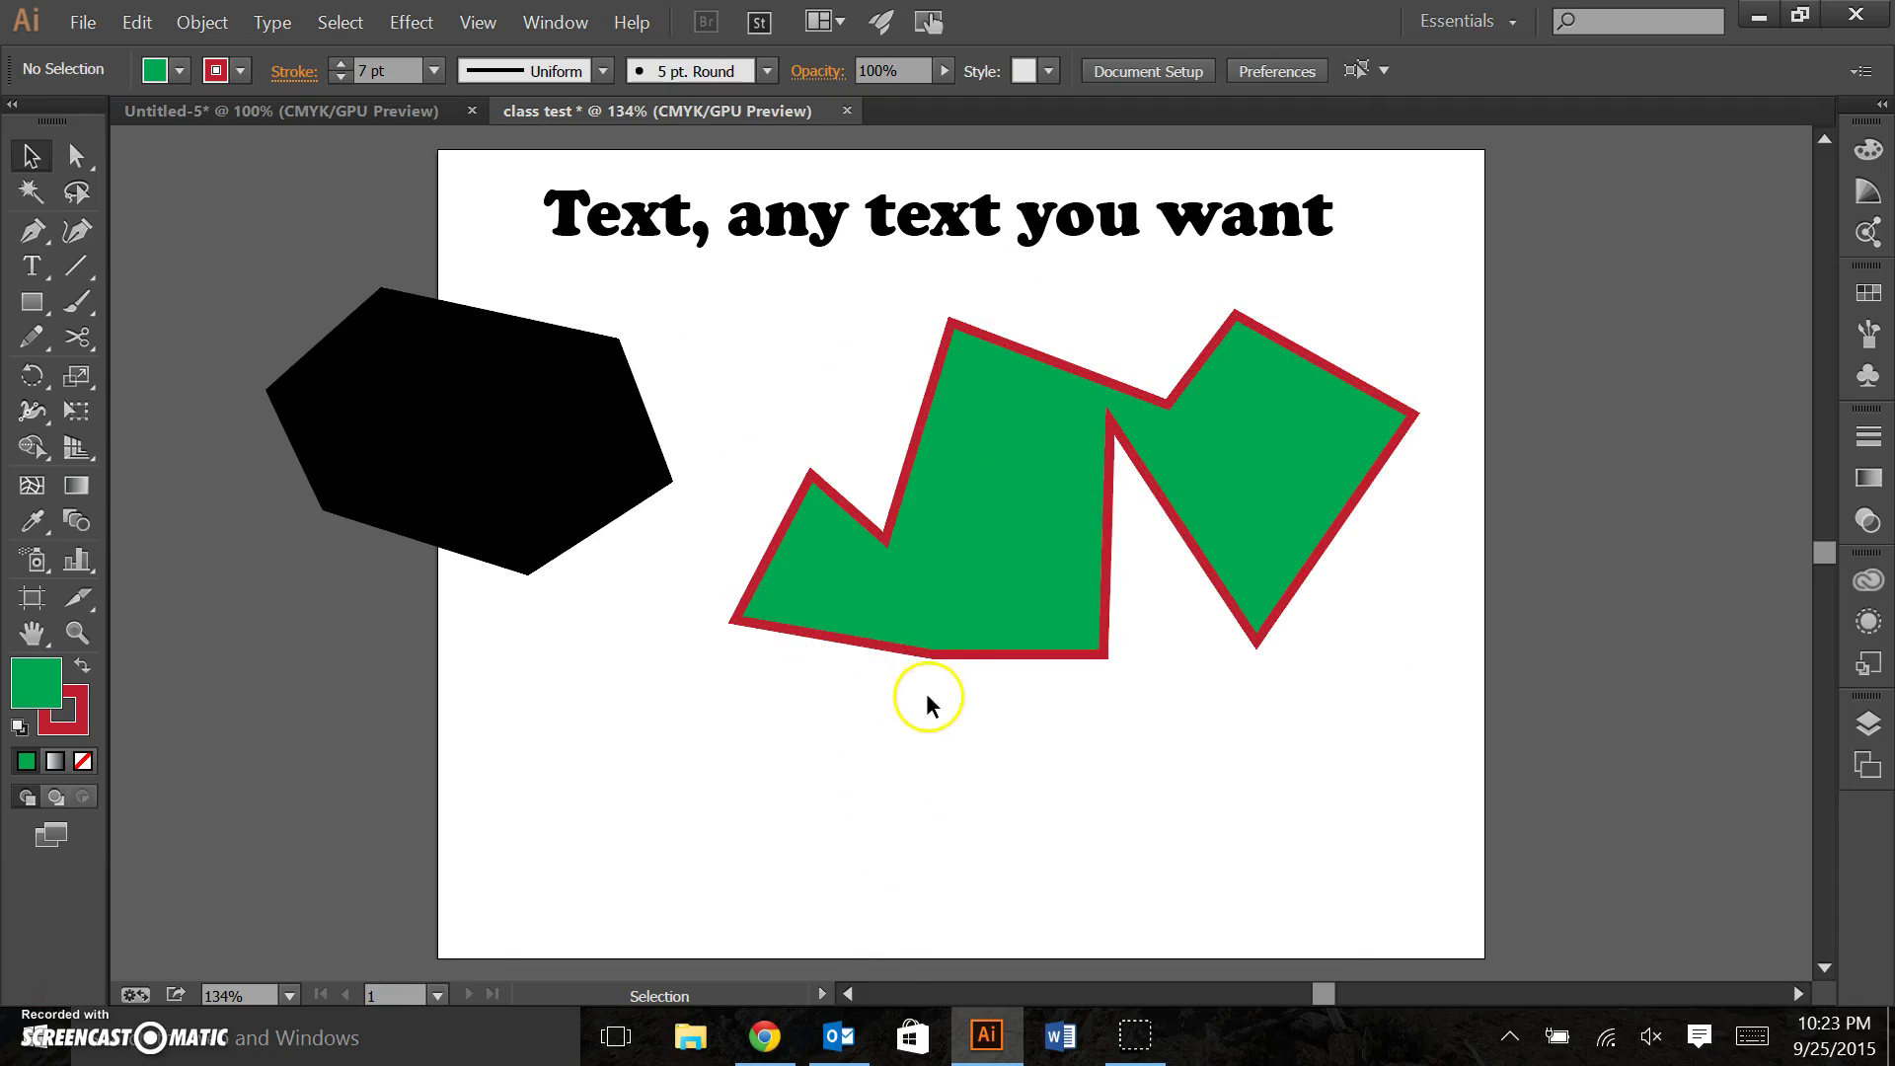
{"action": "left_click", "coordinate": [1068, 556]}
{"action": "key", "text": "Delete"}
Delete the hexagon and start a curved Pen path with dragged anchors below the heading.
{"action": "left_click", "coordinate": [408, 466]}
{"action": "key", "text": "Delete"}
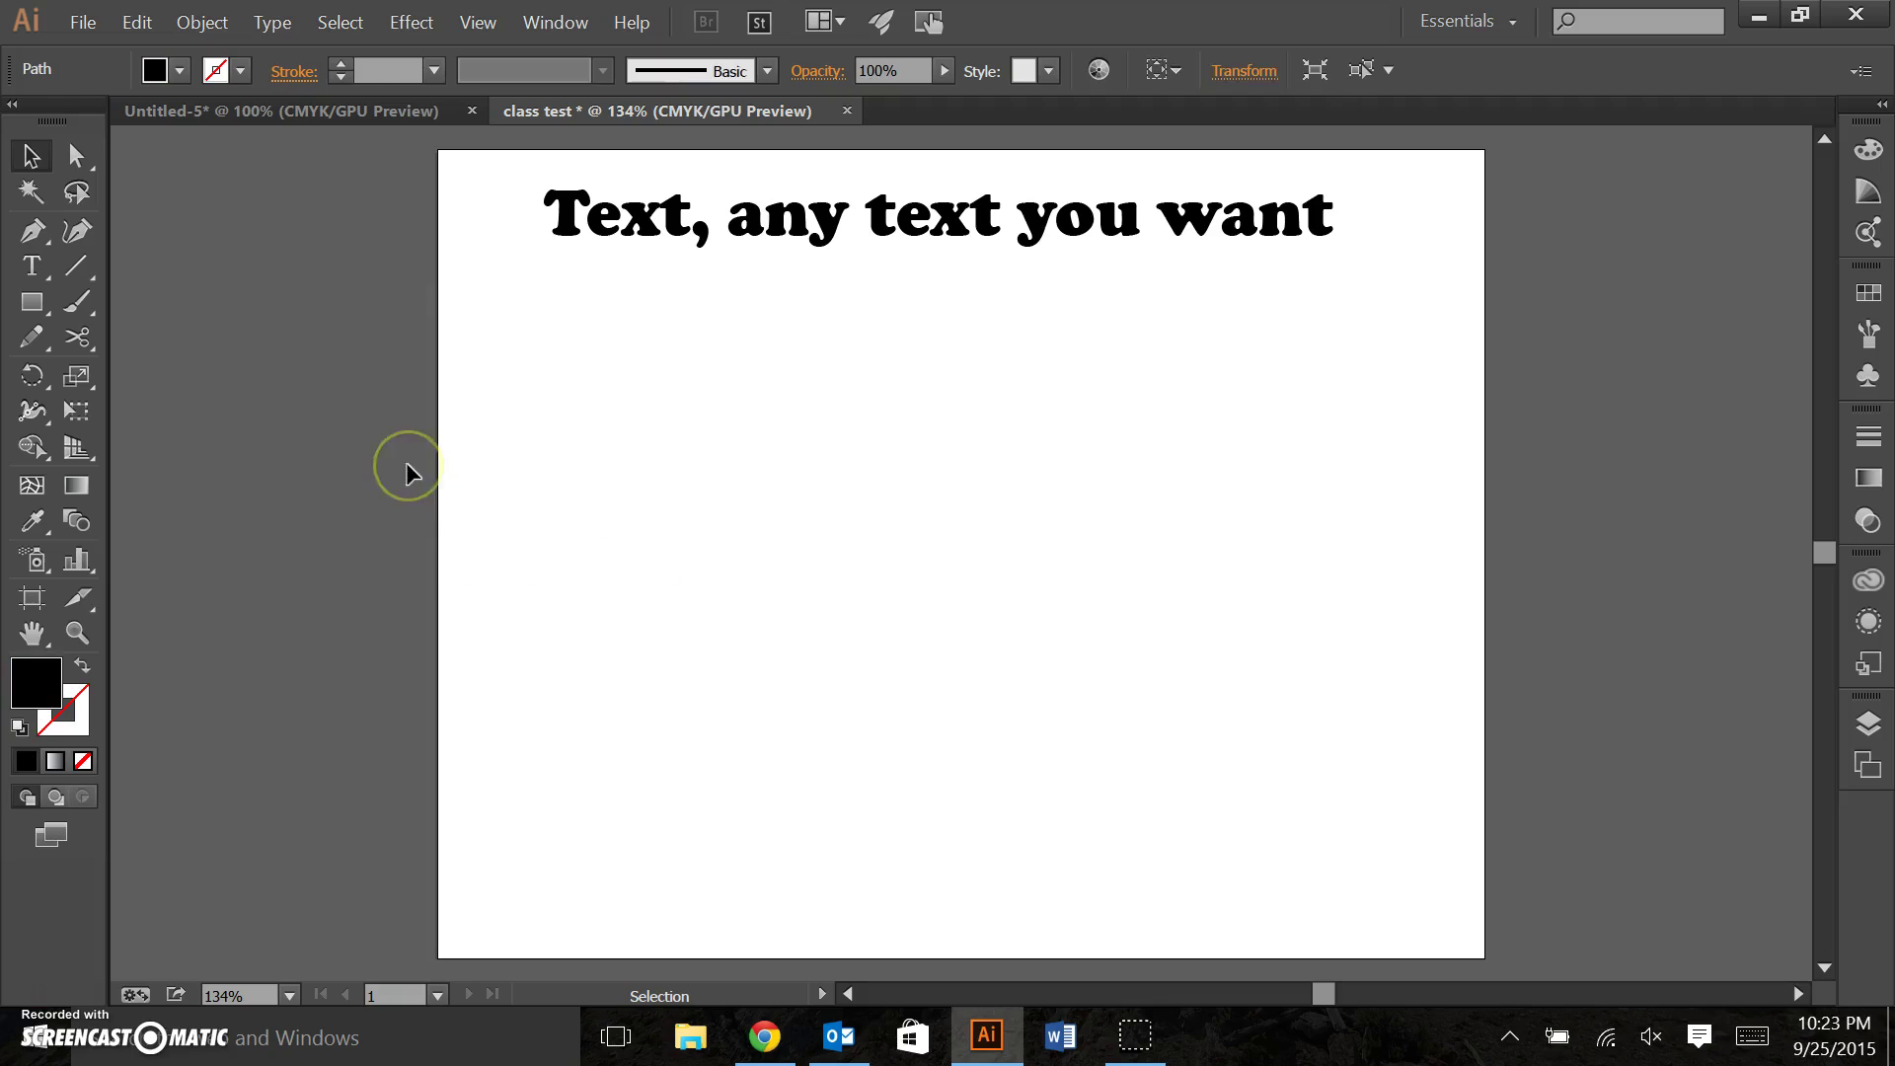
{"action": "left_click", "coordinate": [36, 235]}
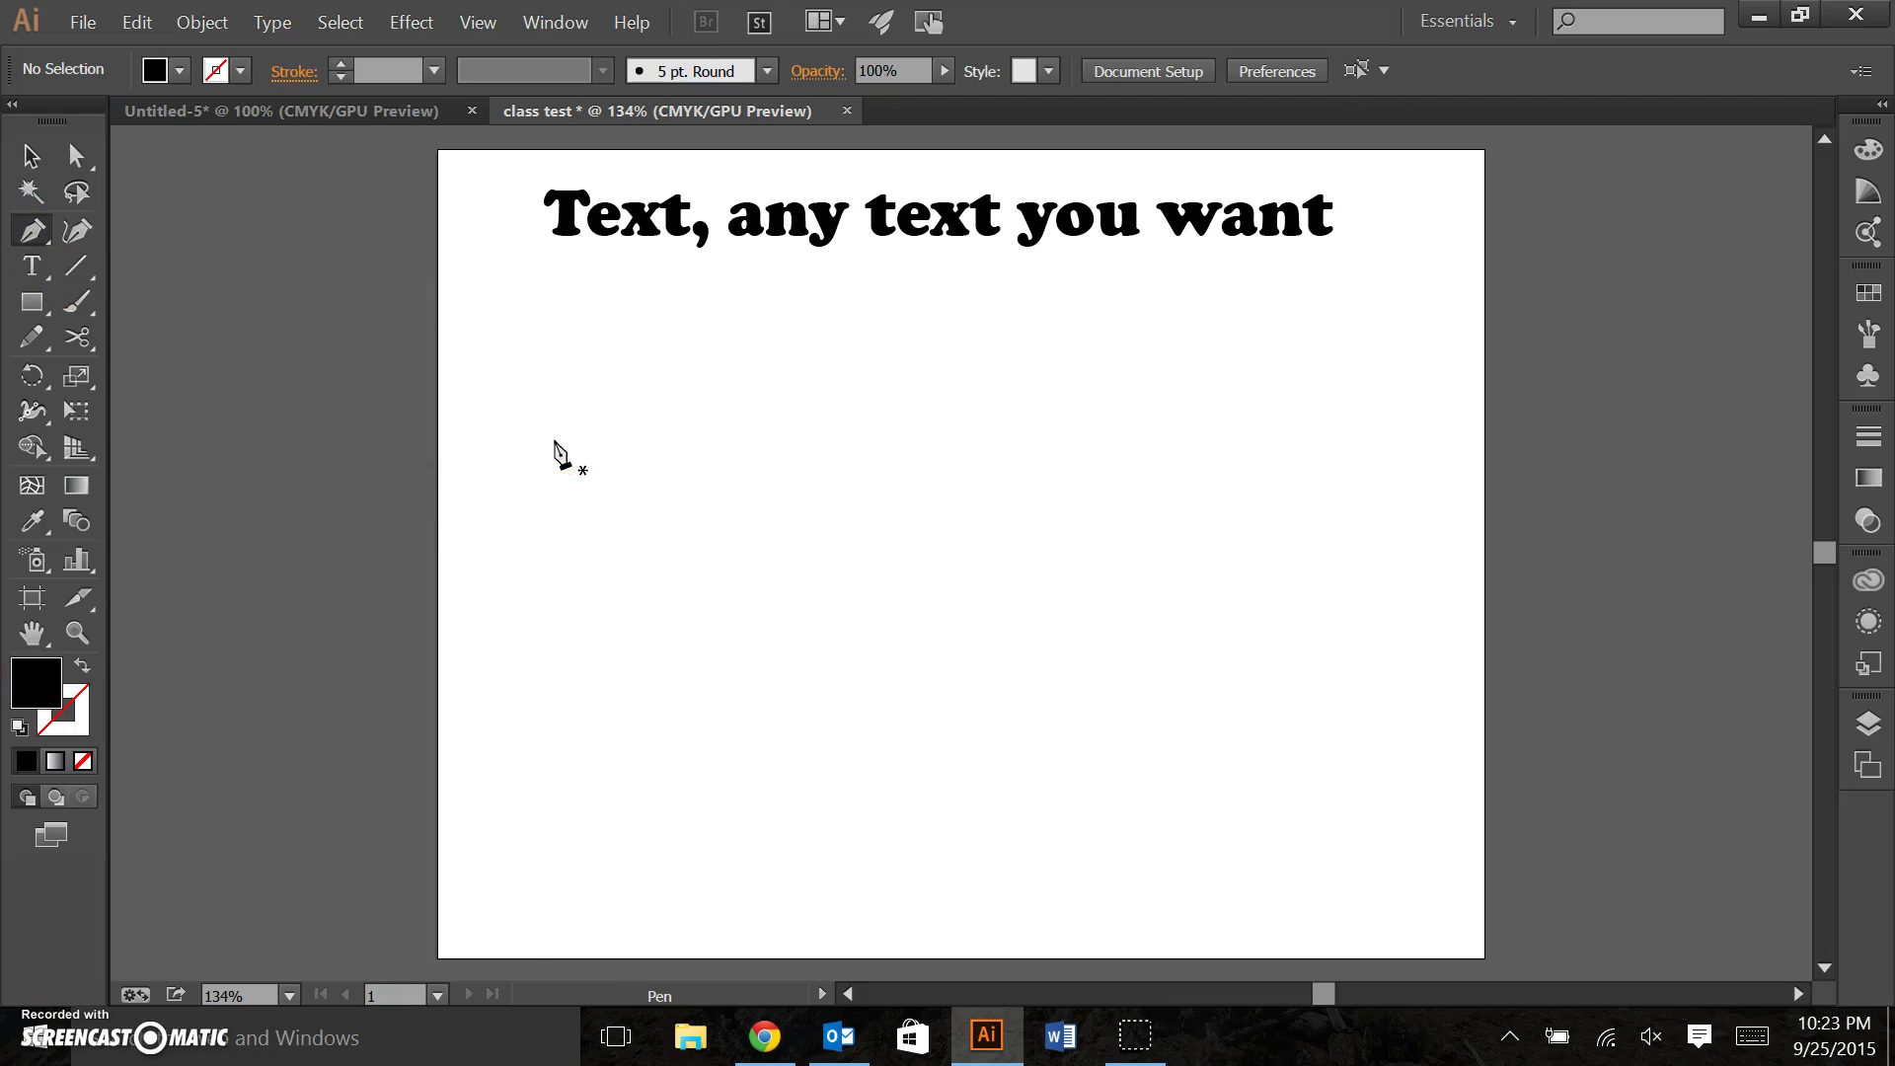
{"action": "left_click", "coordinate": [605, 456]}
{"action": "left_click", "coordinate": [605, 454]}
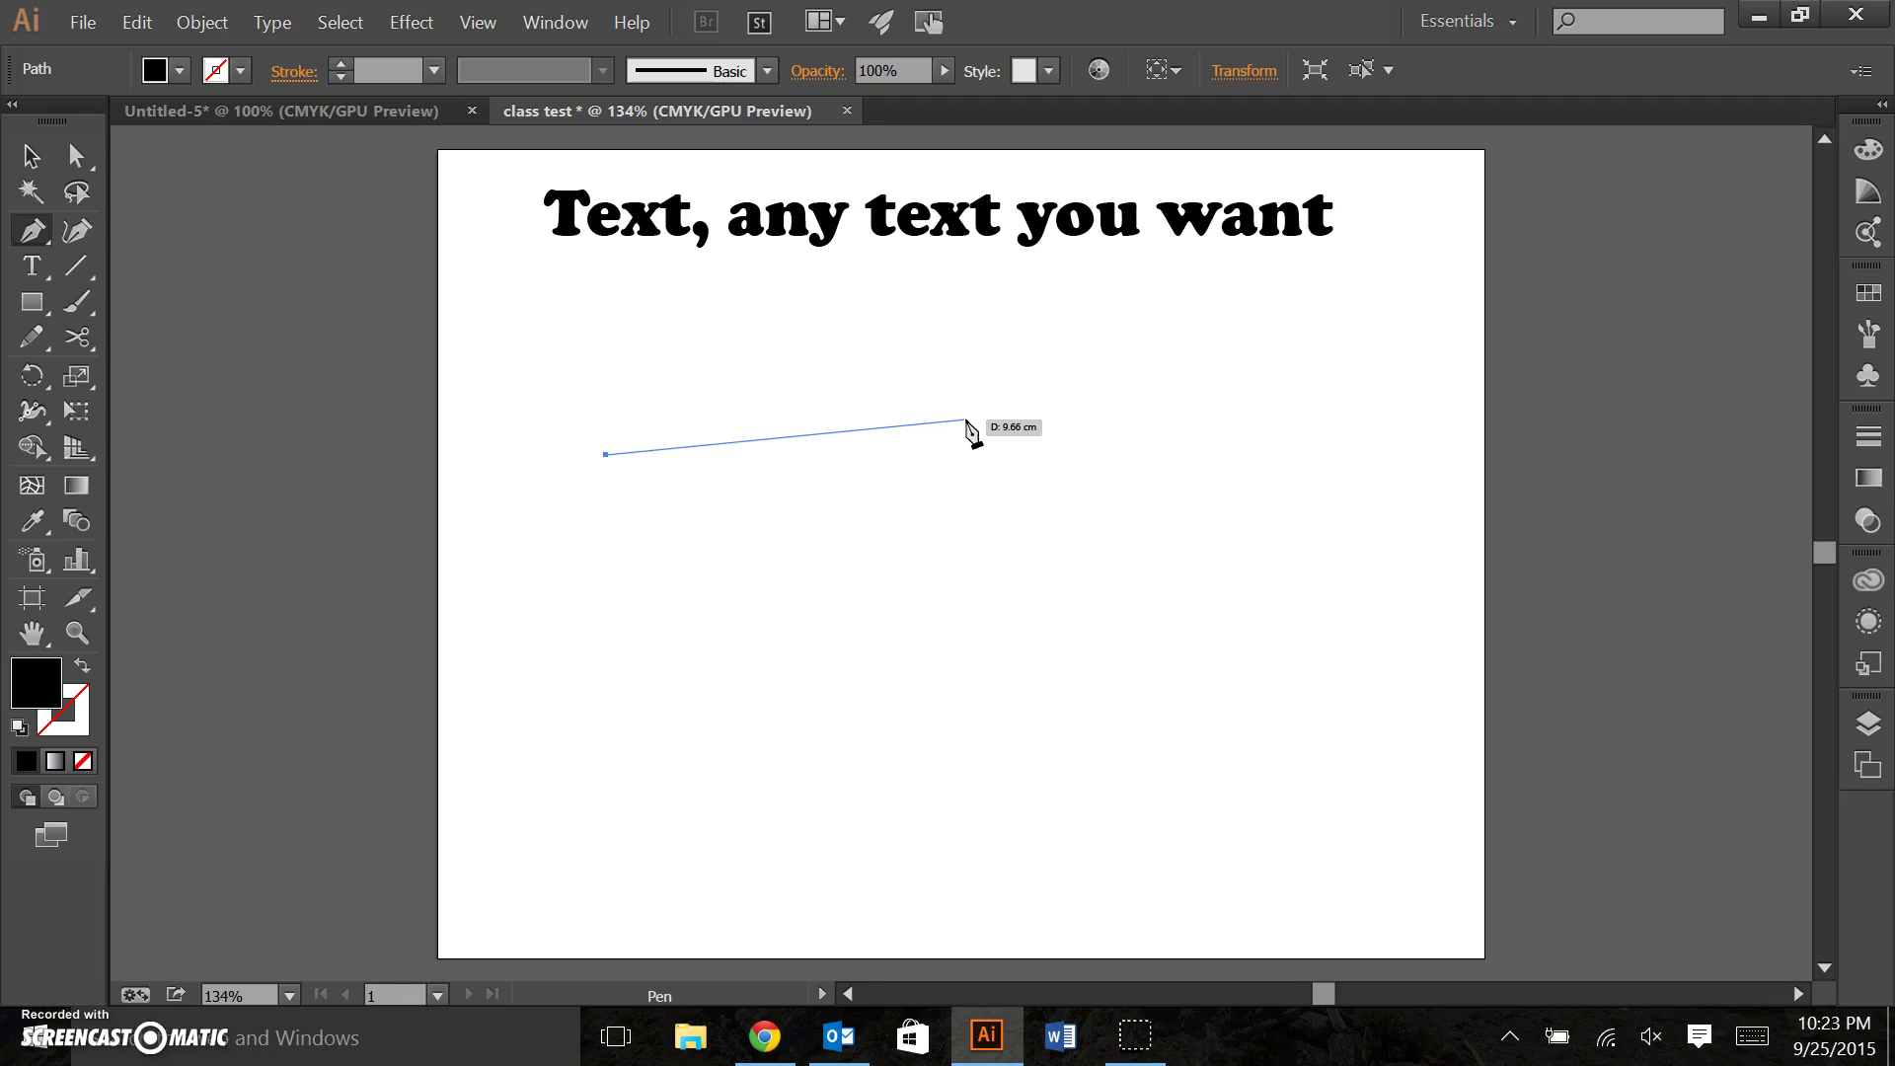
{"action": "left_click_drag", "start_coordinate": [966, 420], "coordinate": [1148, 478]}
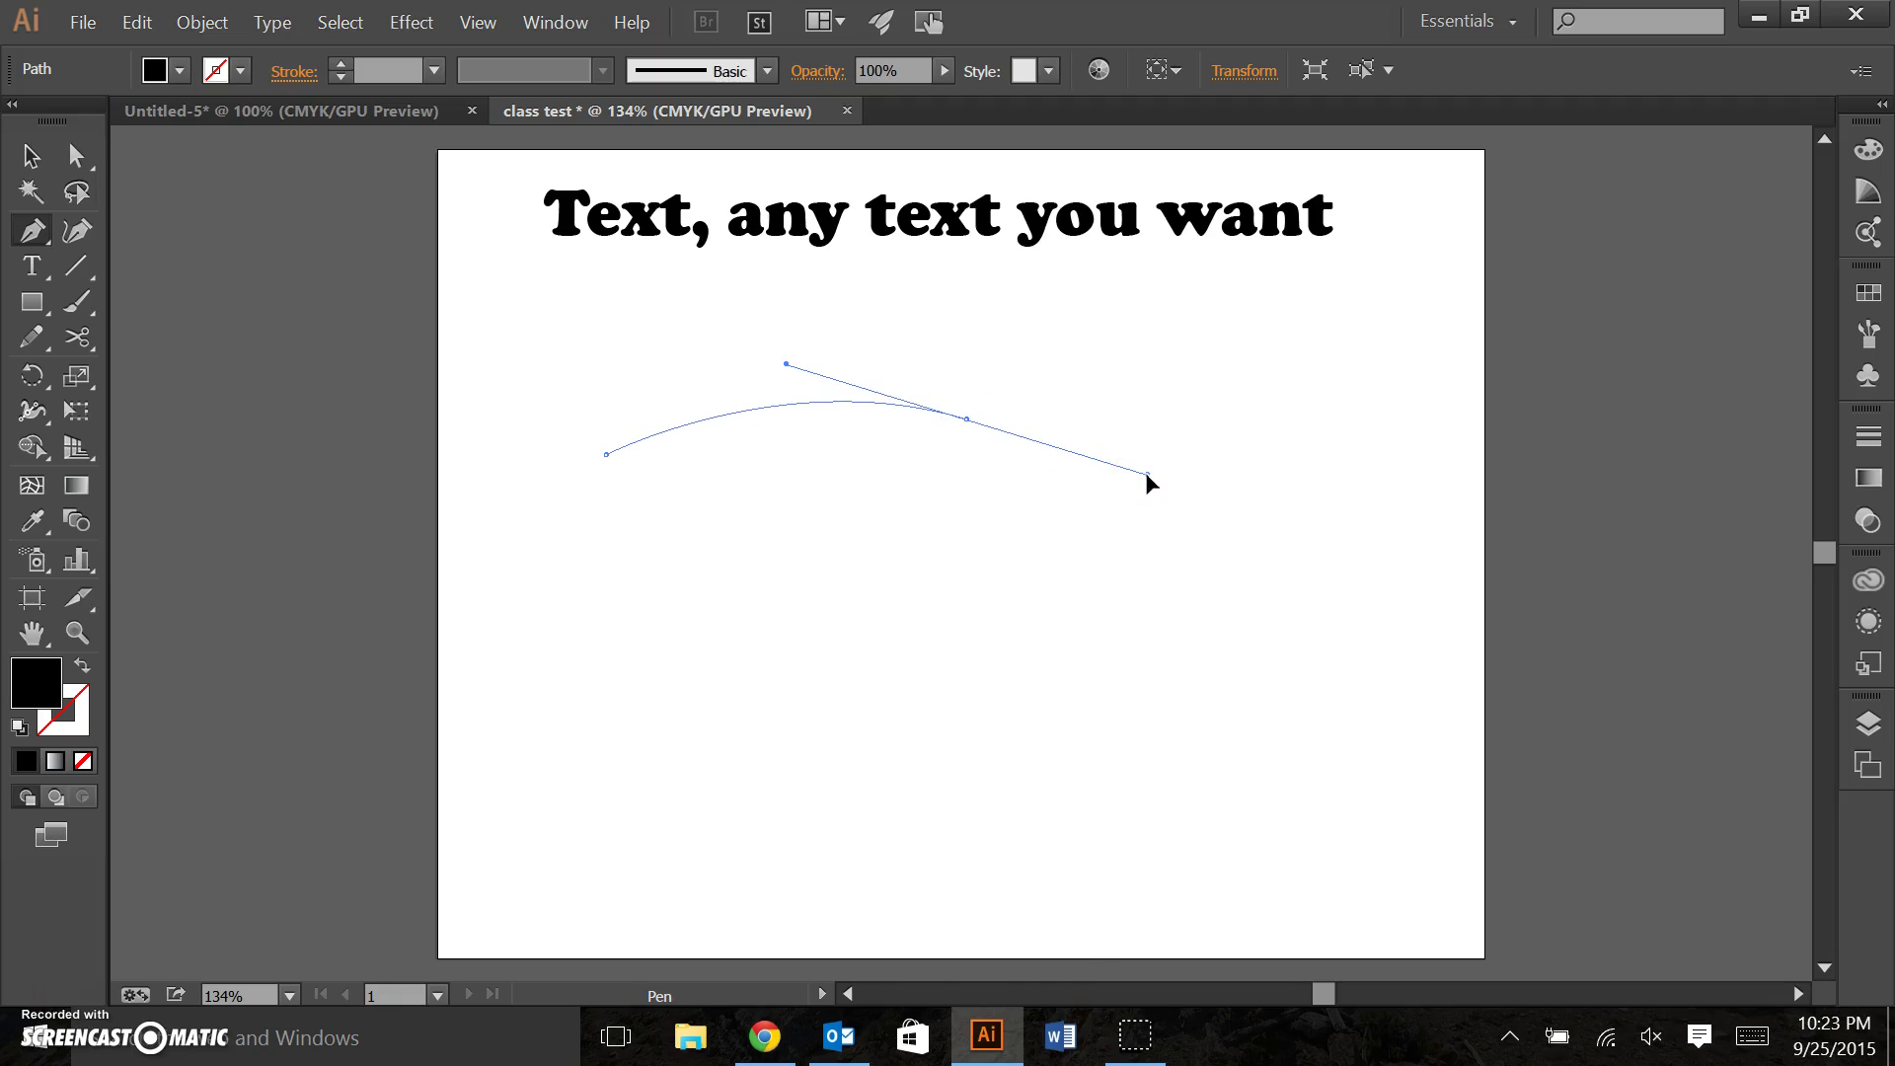
{"action": "left_click_drag", "start_coordinate": [1148, 477], "coordinate": [1003, 697]}
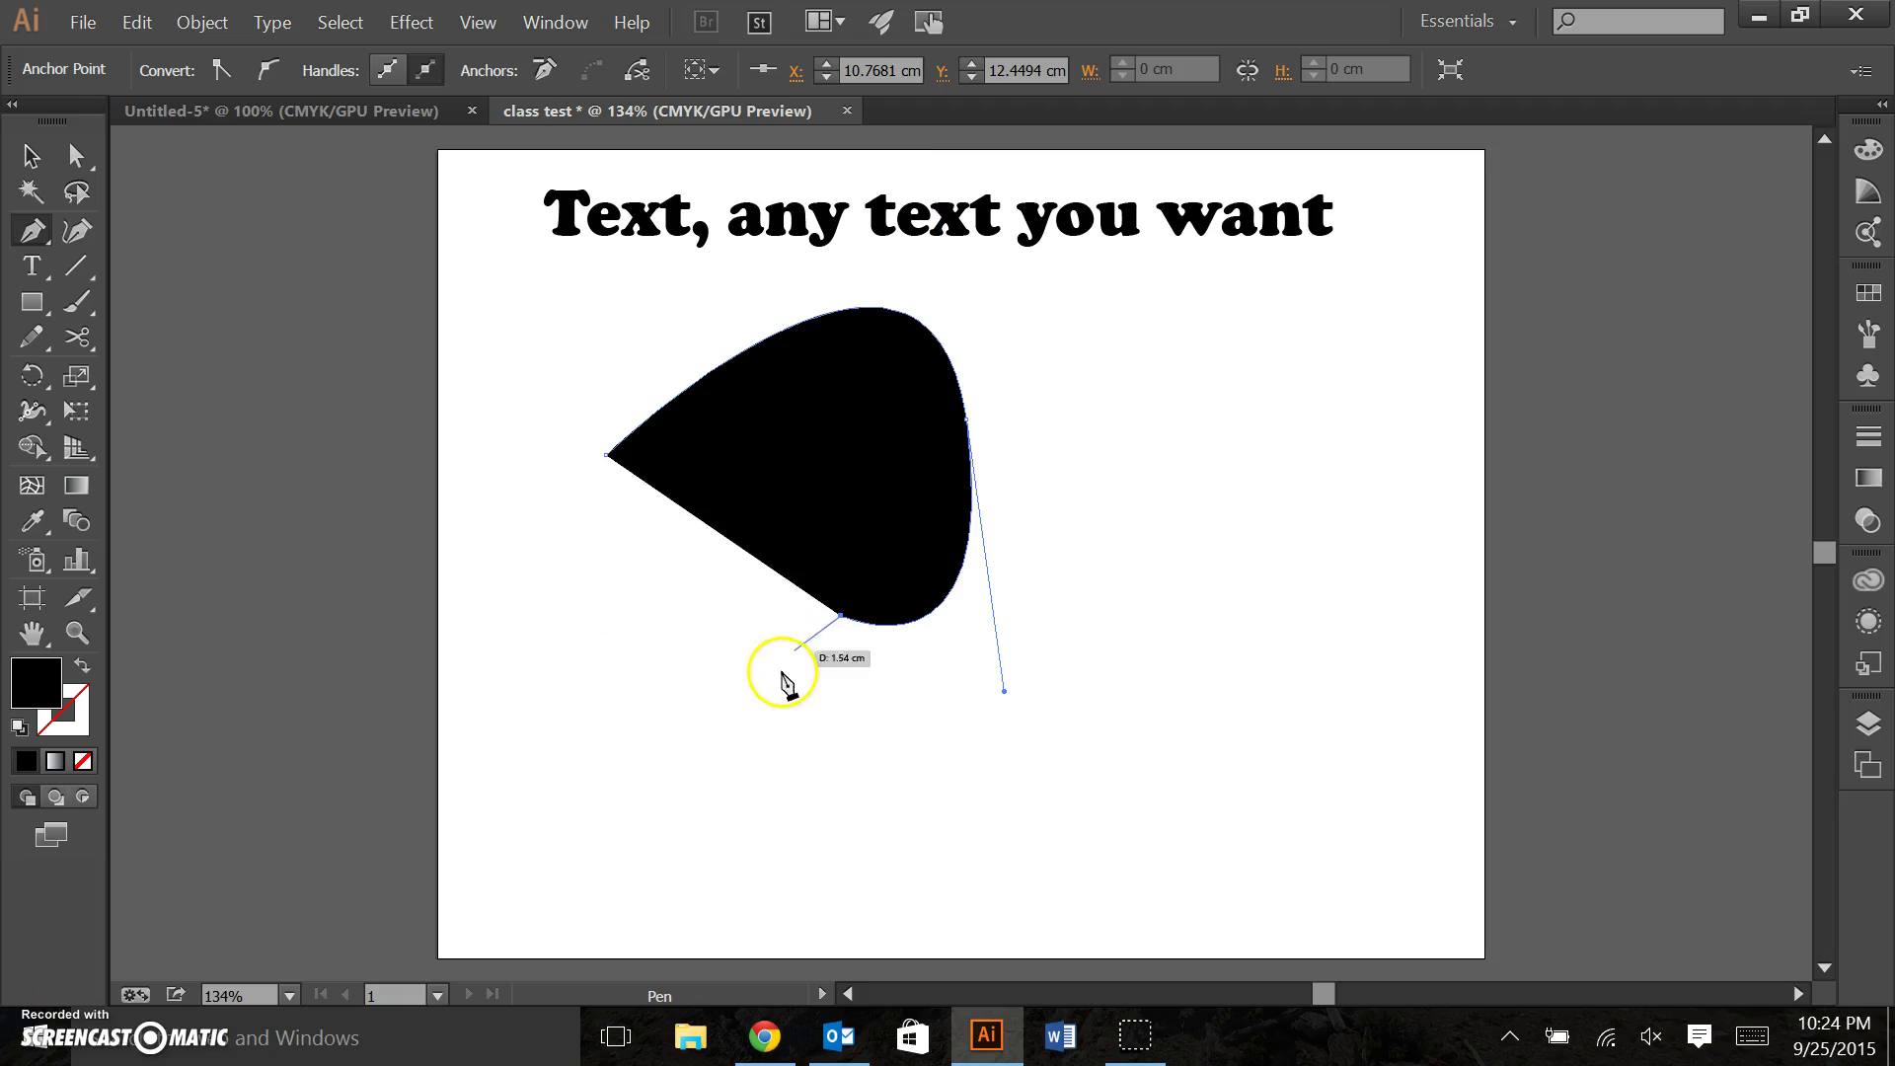
{"action": "left_click_drag", "start_coordinate": [783, 758], "coordinate": [1070, 812]}
Add the remaining curved anchors and close the path at its starting point.
{"action": "left_click_drag", "start_coordinate": [1098, 748], "coordinate": [1101, 758]}
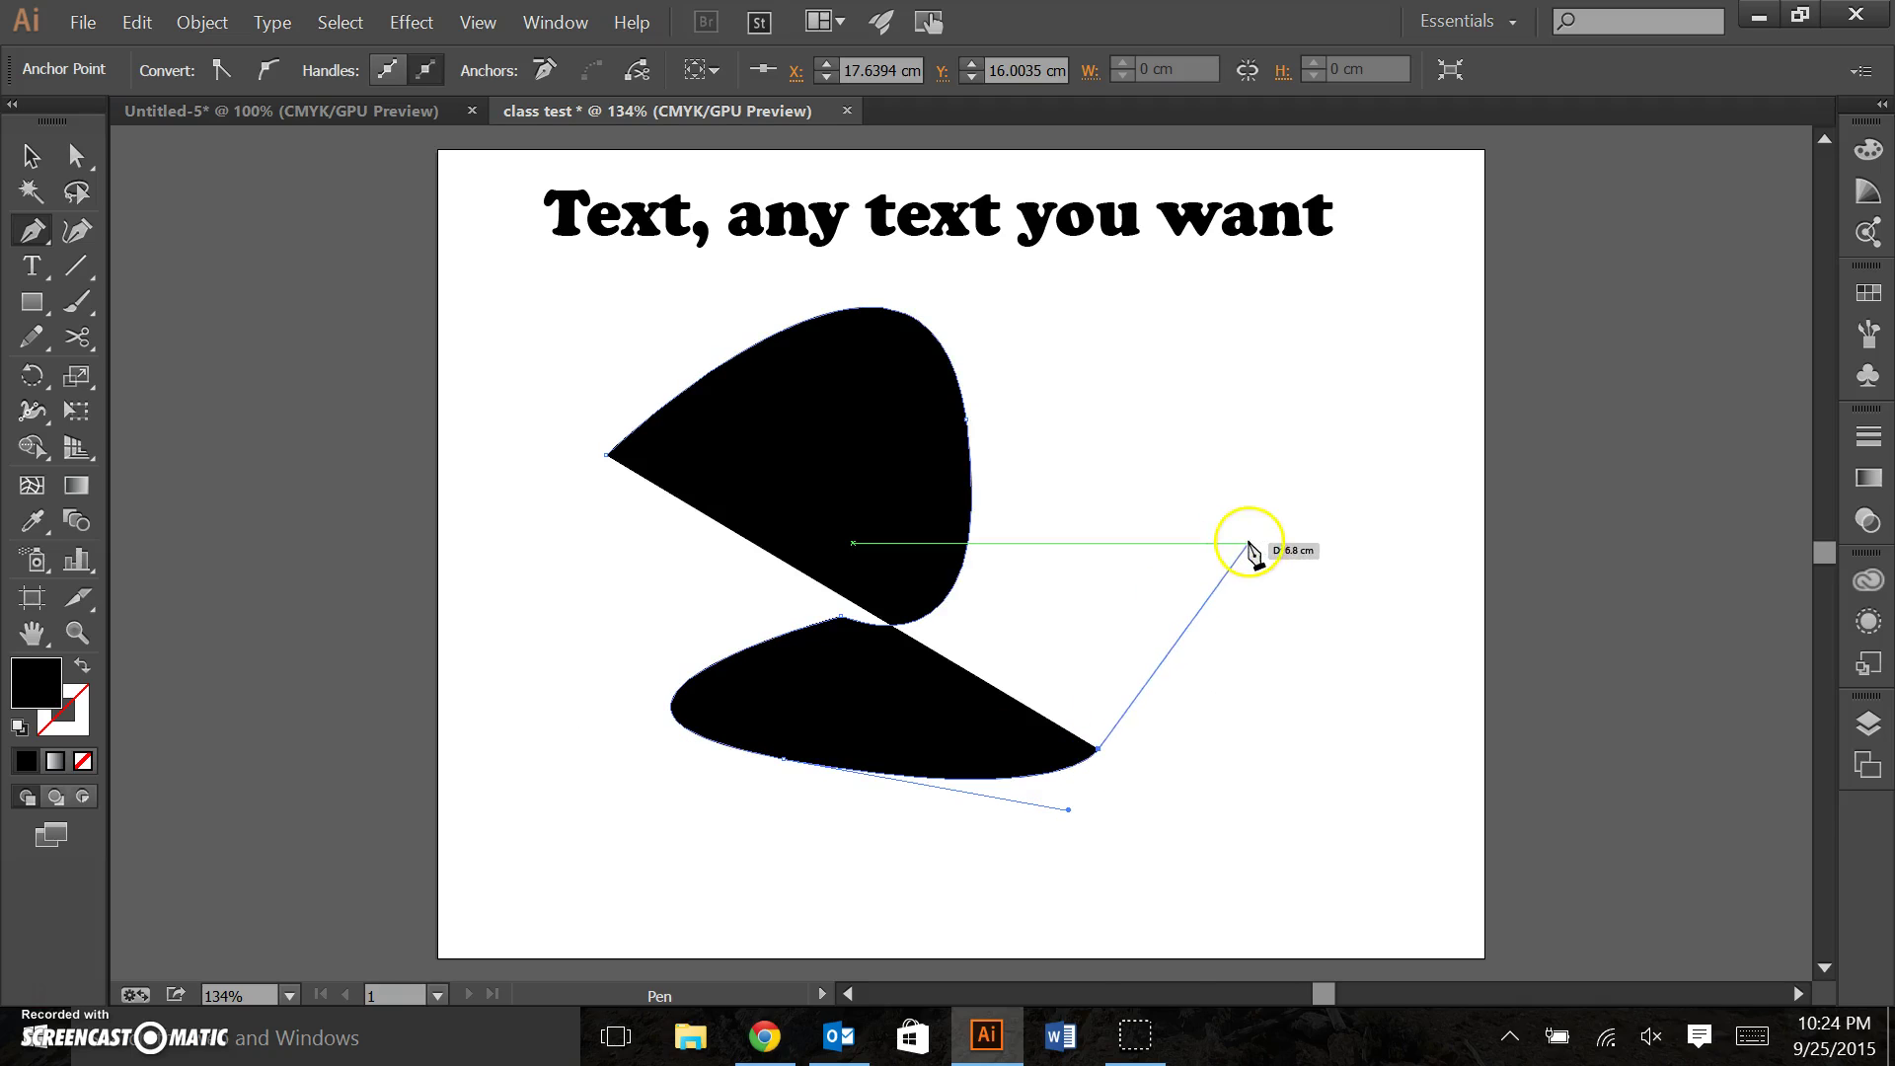
{"action": "left_click_drag", "start_coordinate": [1249, 542], "coordinate": [1437, 730]}
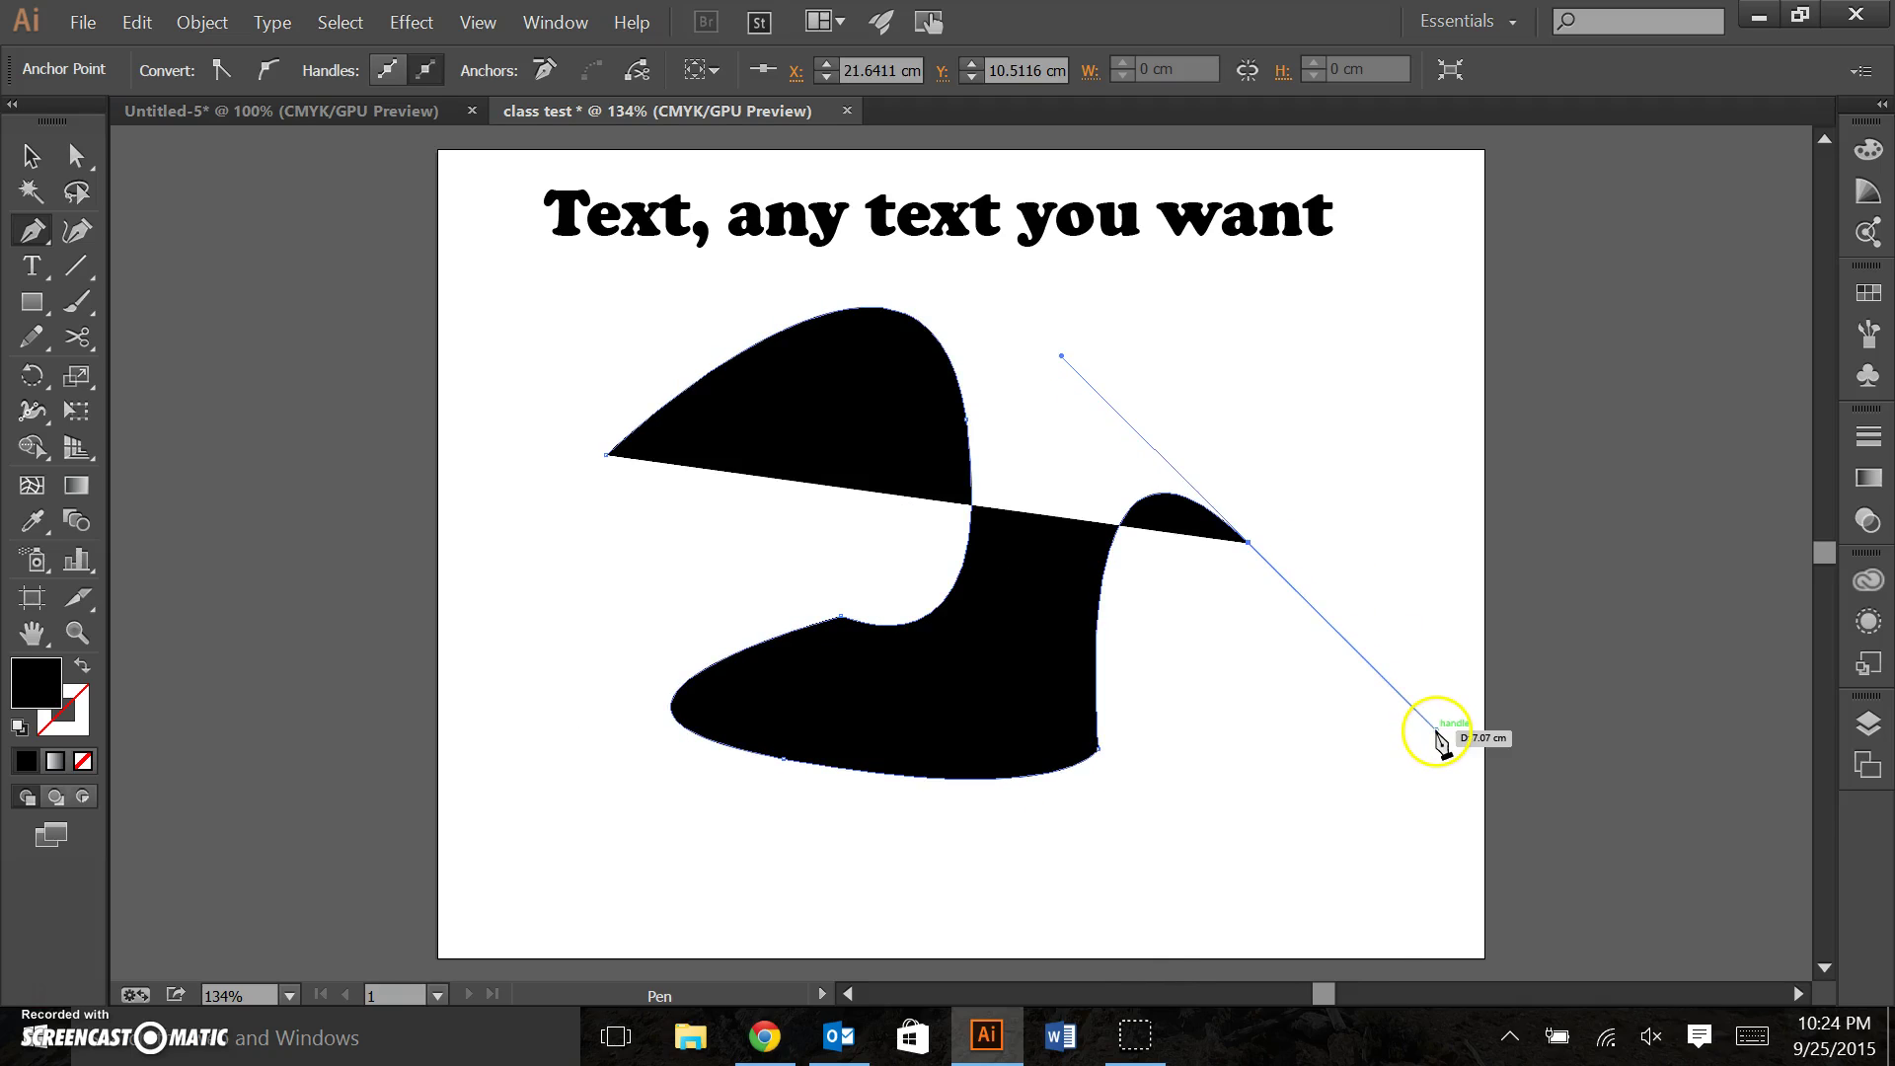
{"action": "left_click", "coordinate": [1249, 542]}
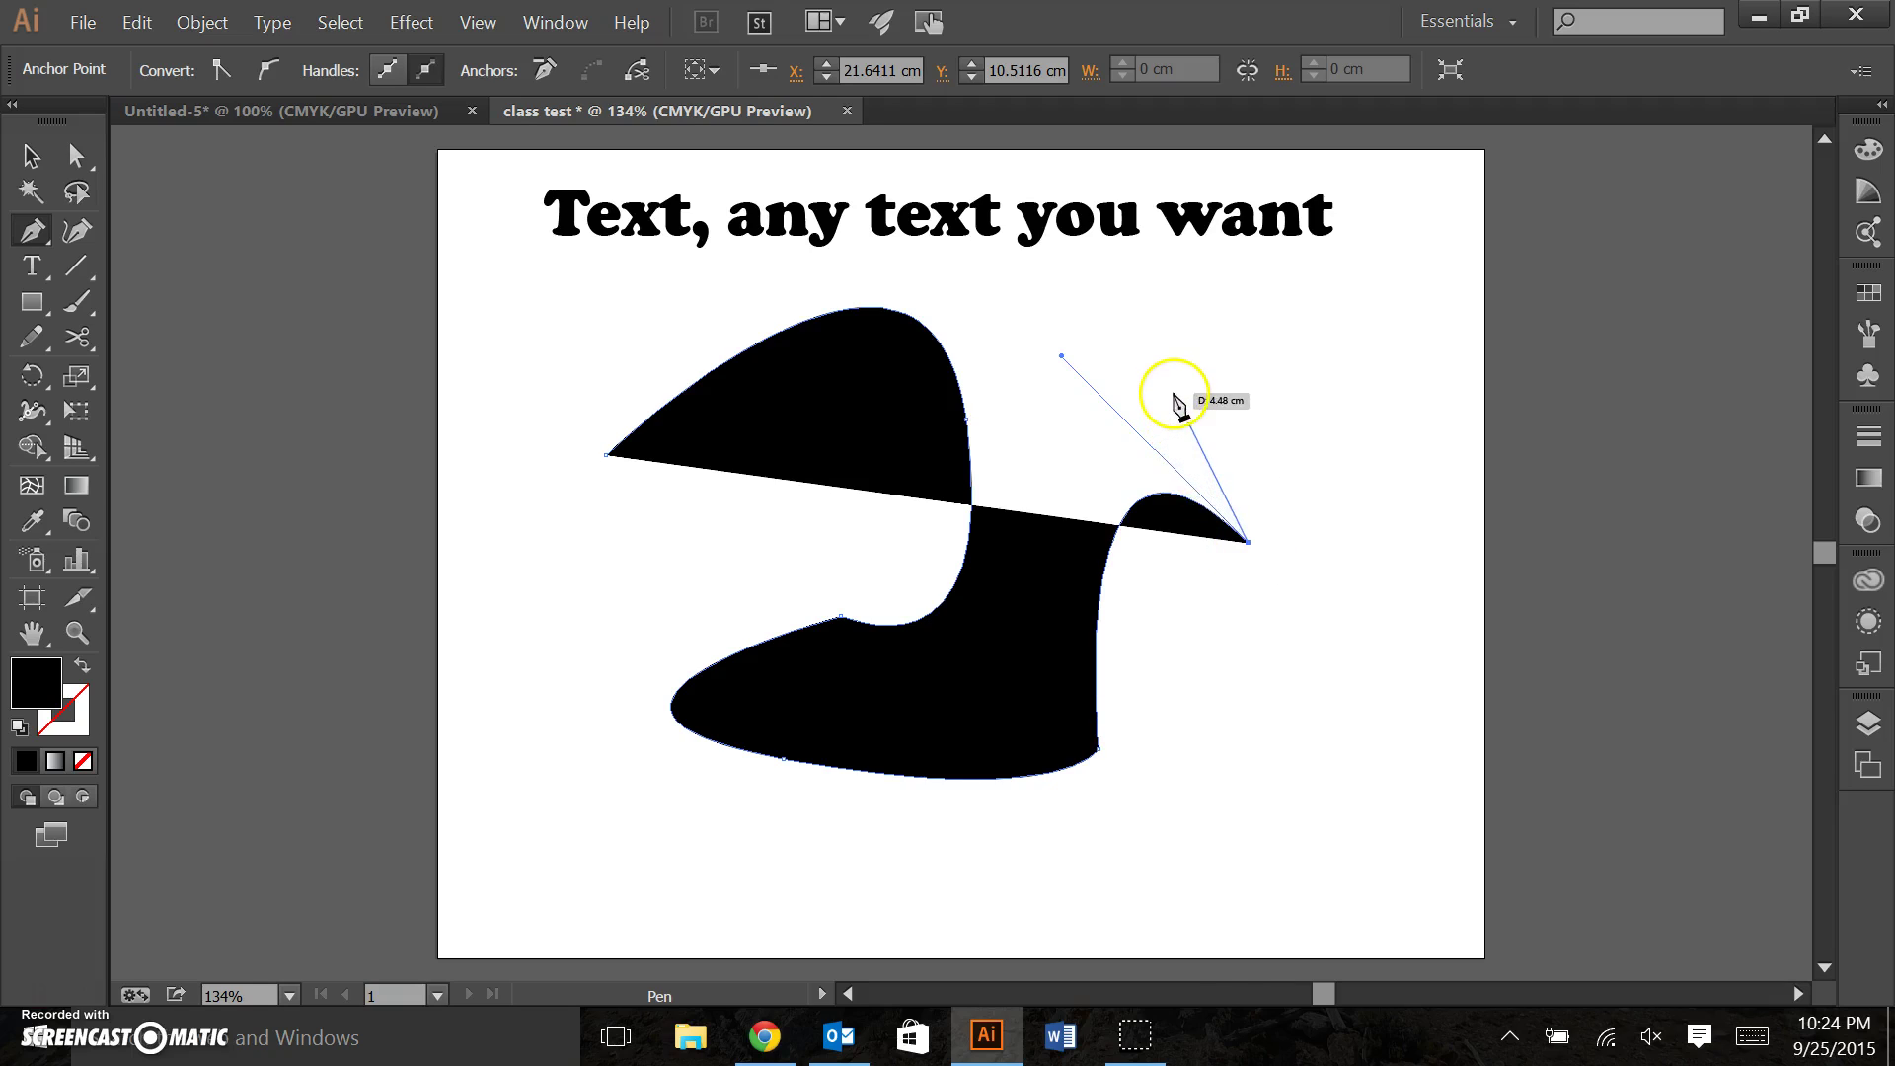
{"action": "left_click_drag", "start_coordinate": [1173, 392], "coordinate": [1224, 383]}
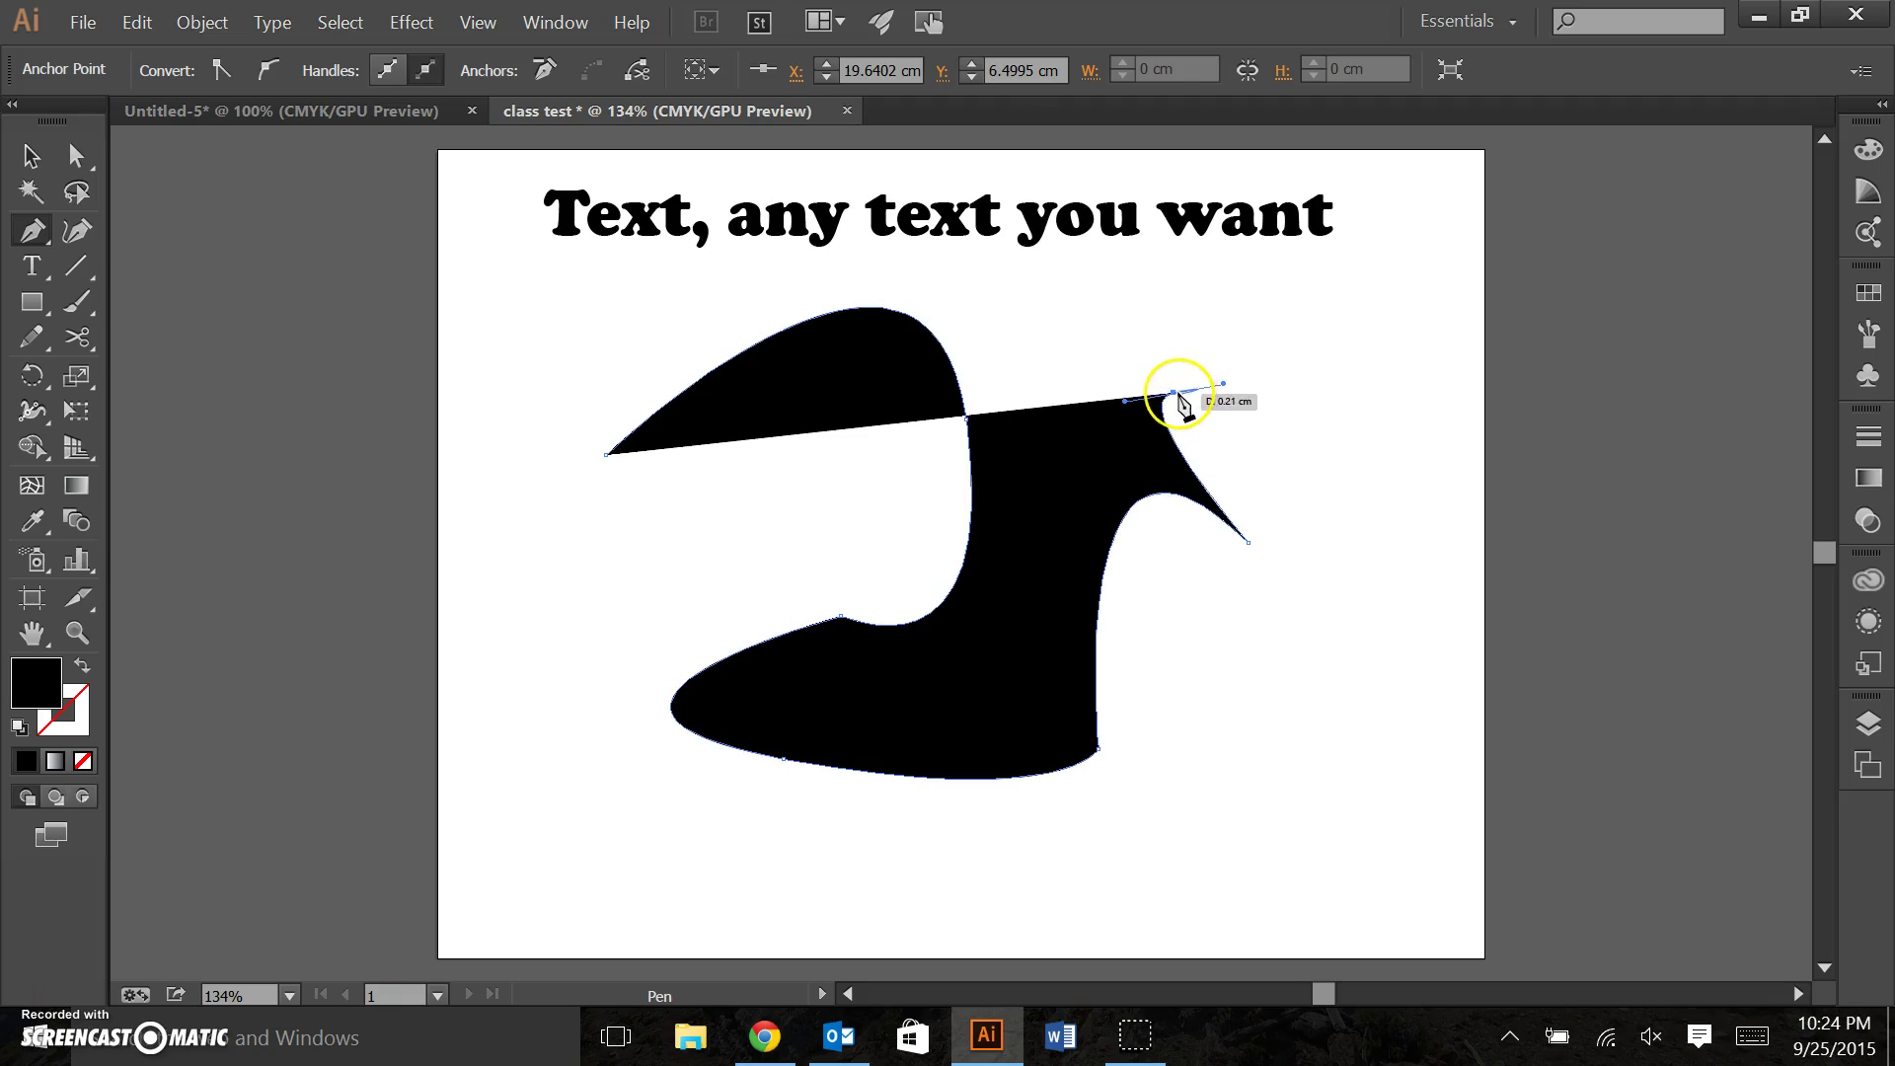
{"action": "left_click", "coordinate": [1162, 333]}
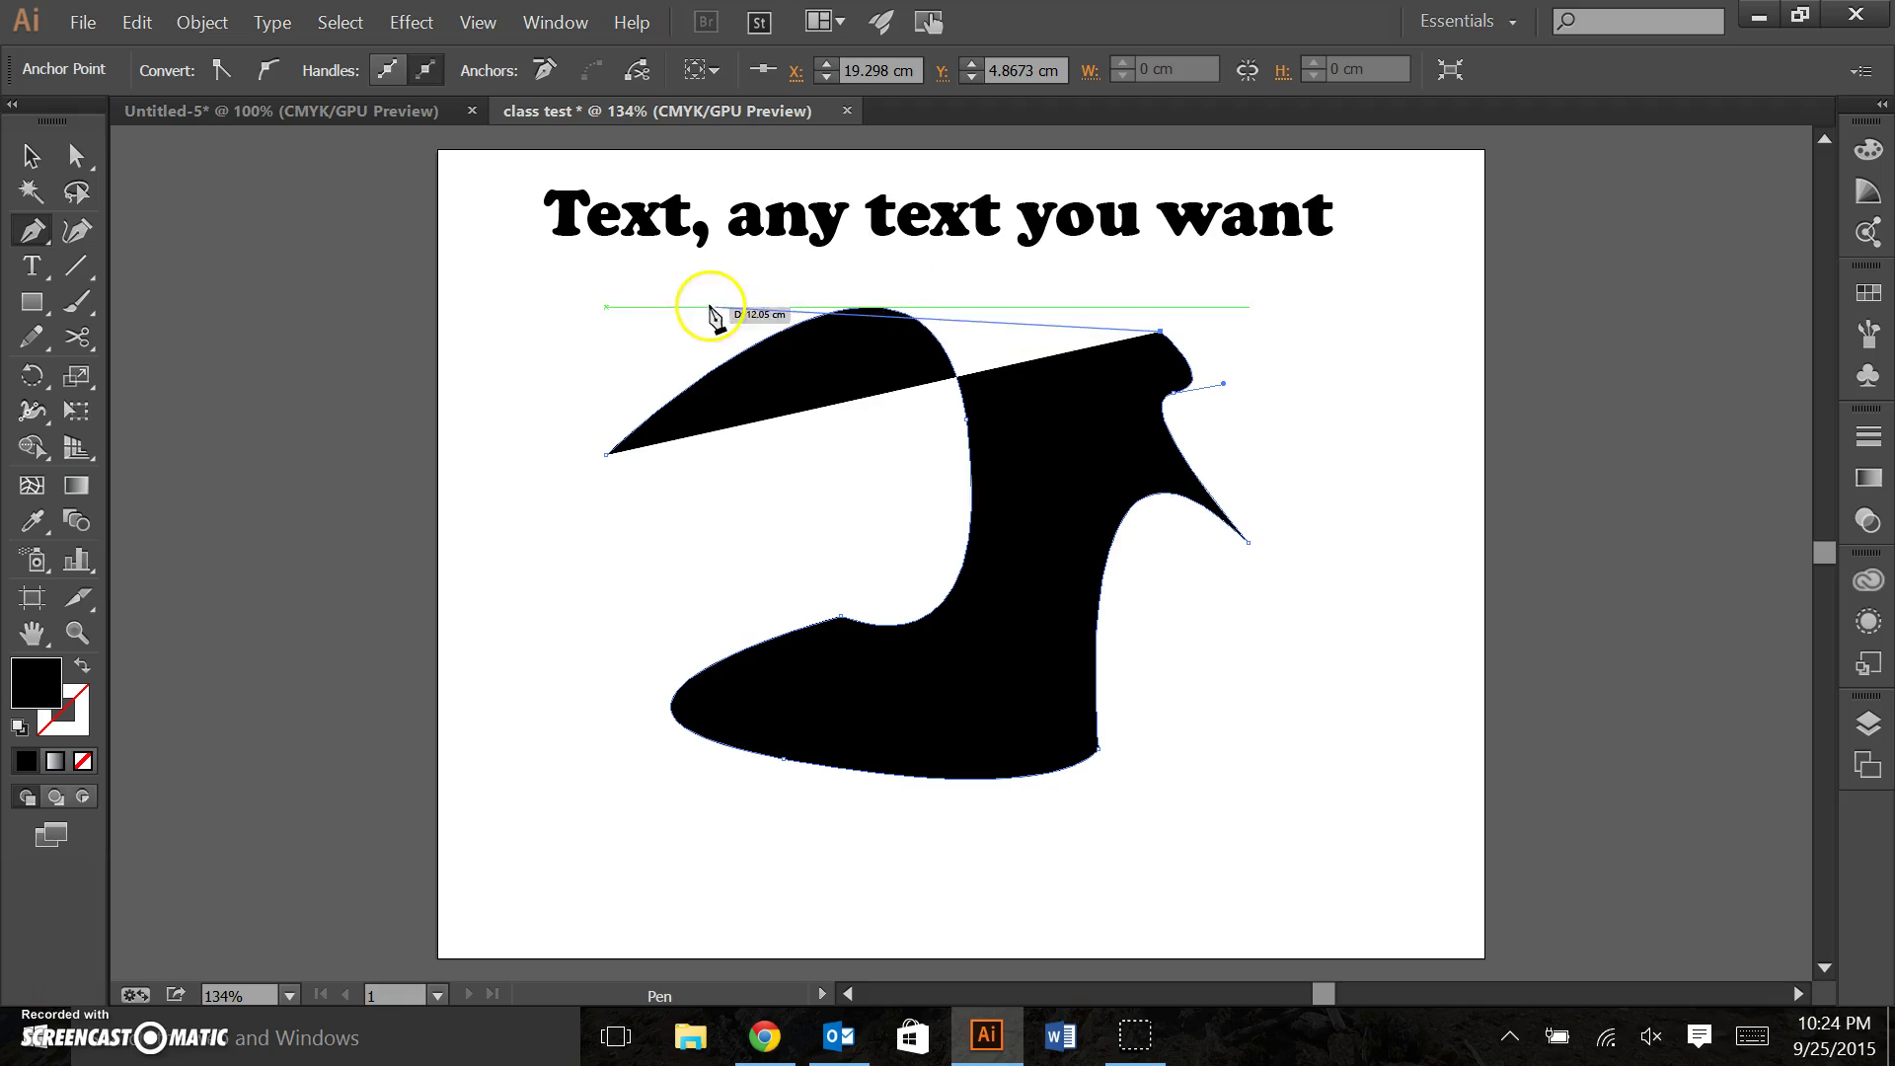
{"action": "left_click_drag", "start_coordinate": [573, 348], "coordinate": [474, 478]}
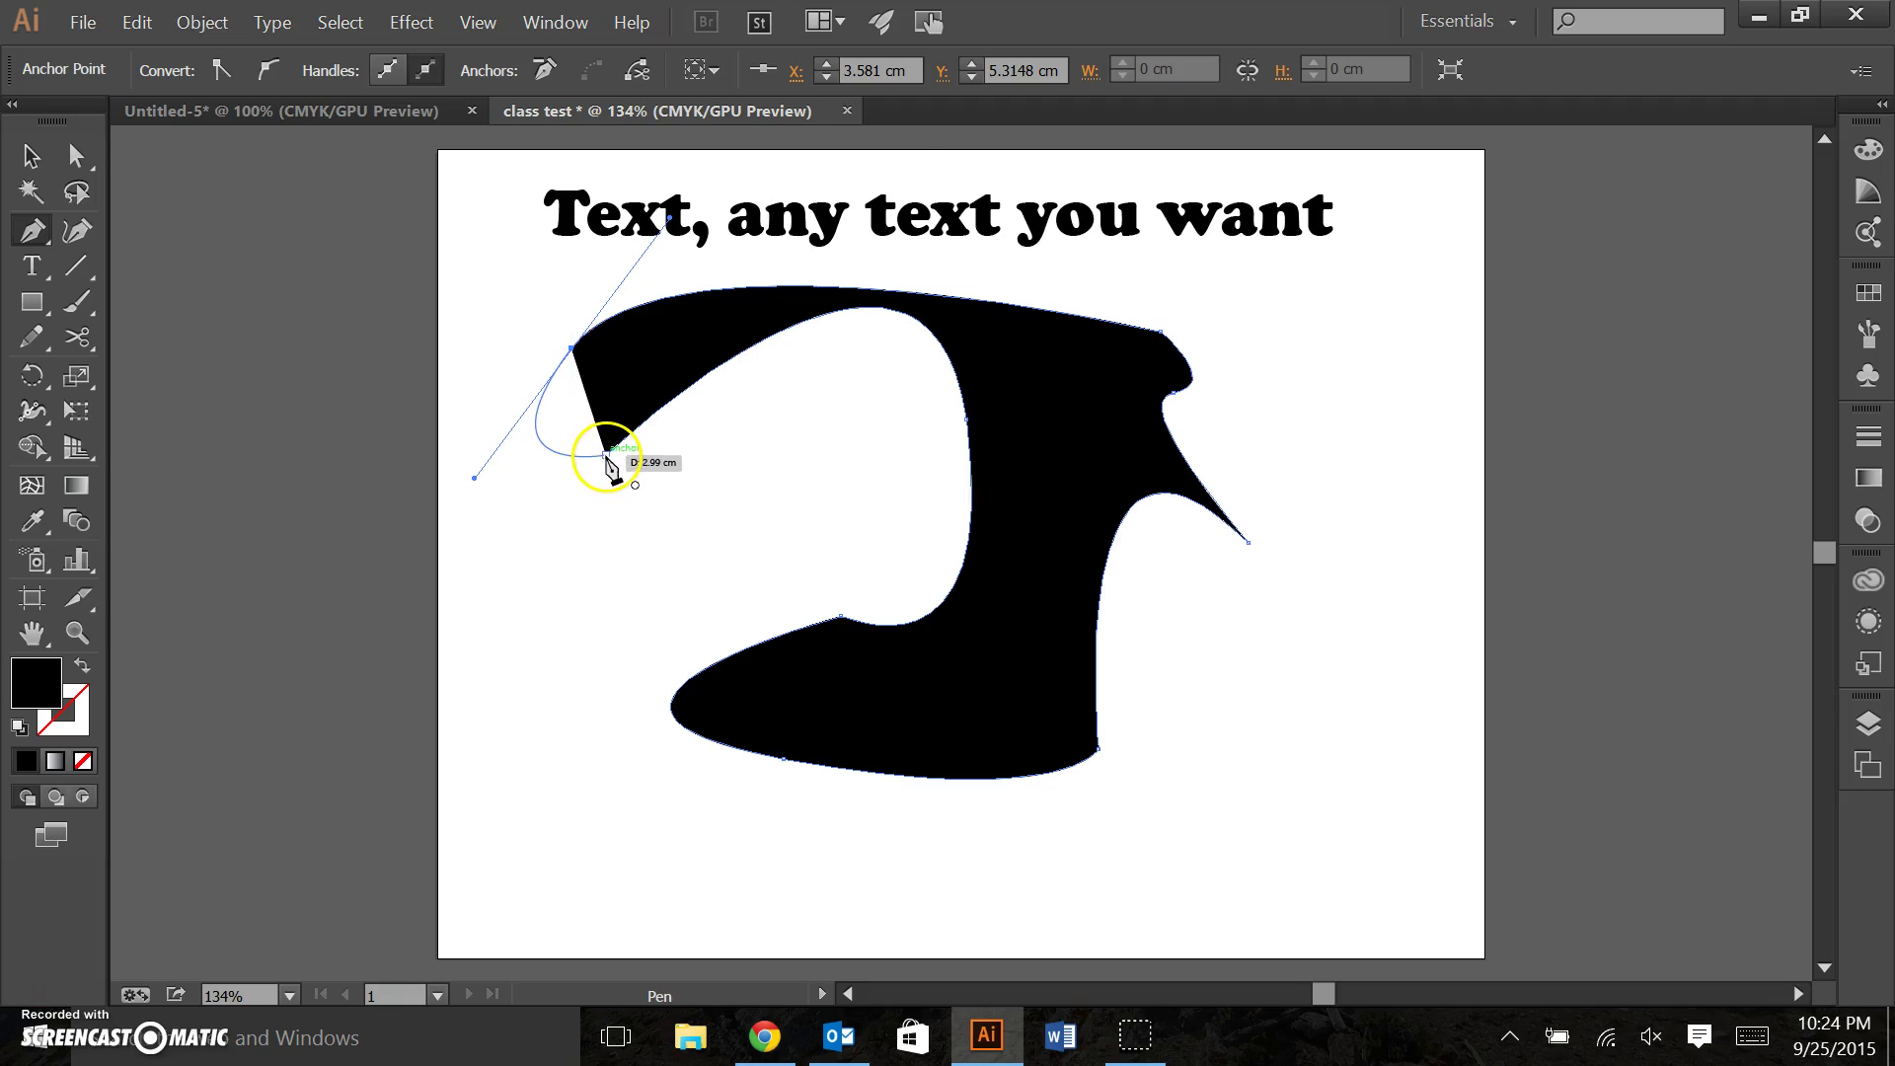
{"action": "left_click_drag", "start_coordinate": [607, 456], "coordinate": [681, 398]}
Drag the curvy black shape lower on the artboard.
{"action": "left_click", "coordinate": [30, 155]}
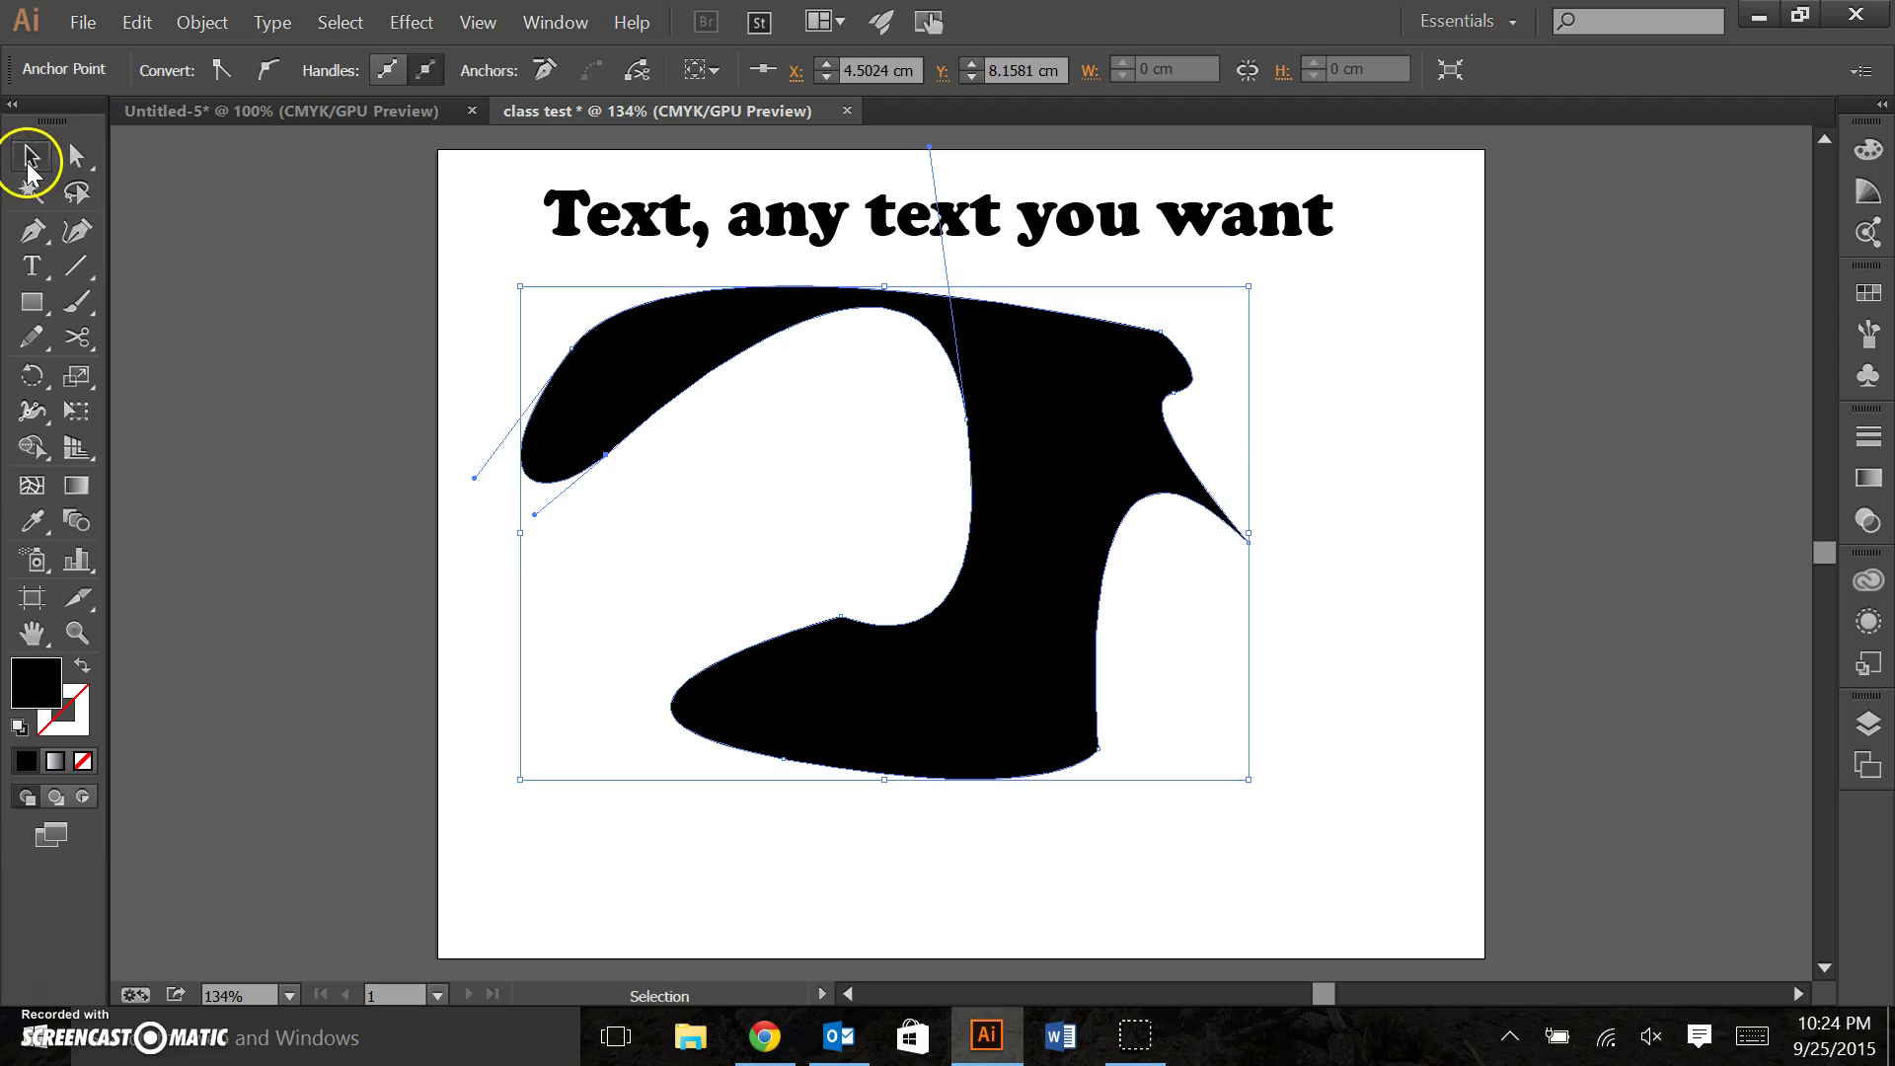
{"action": "left_click", "coordinate": [599, 675]}
{"action": "left_click_drag", "start_coordinate": [1104, 566], "coordinate": [1093, 706]}
{"action": "left_click", "coordinate": [840, 599]}
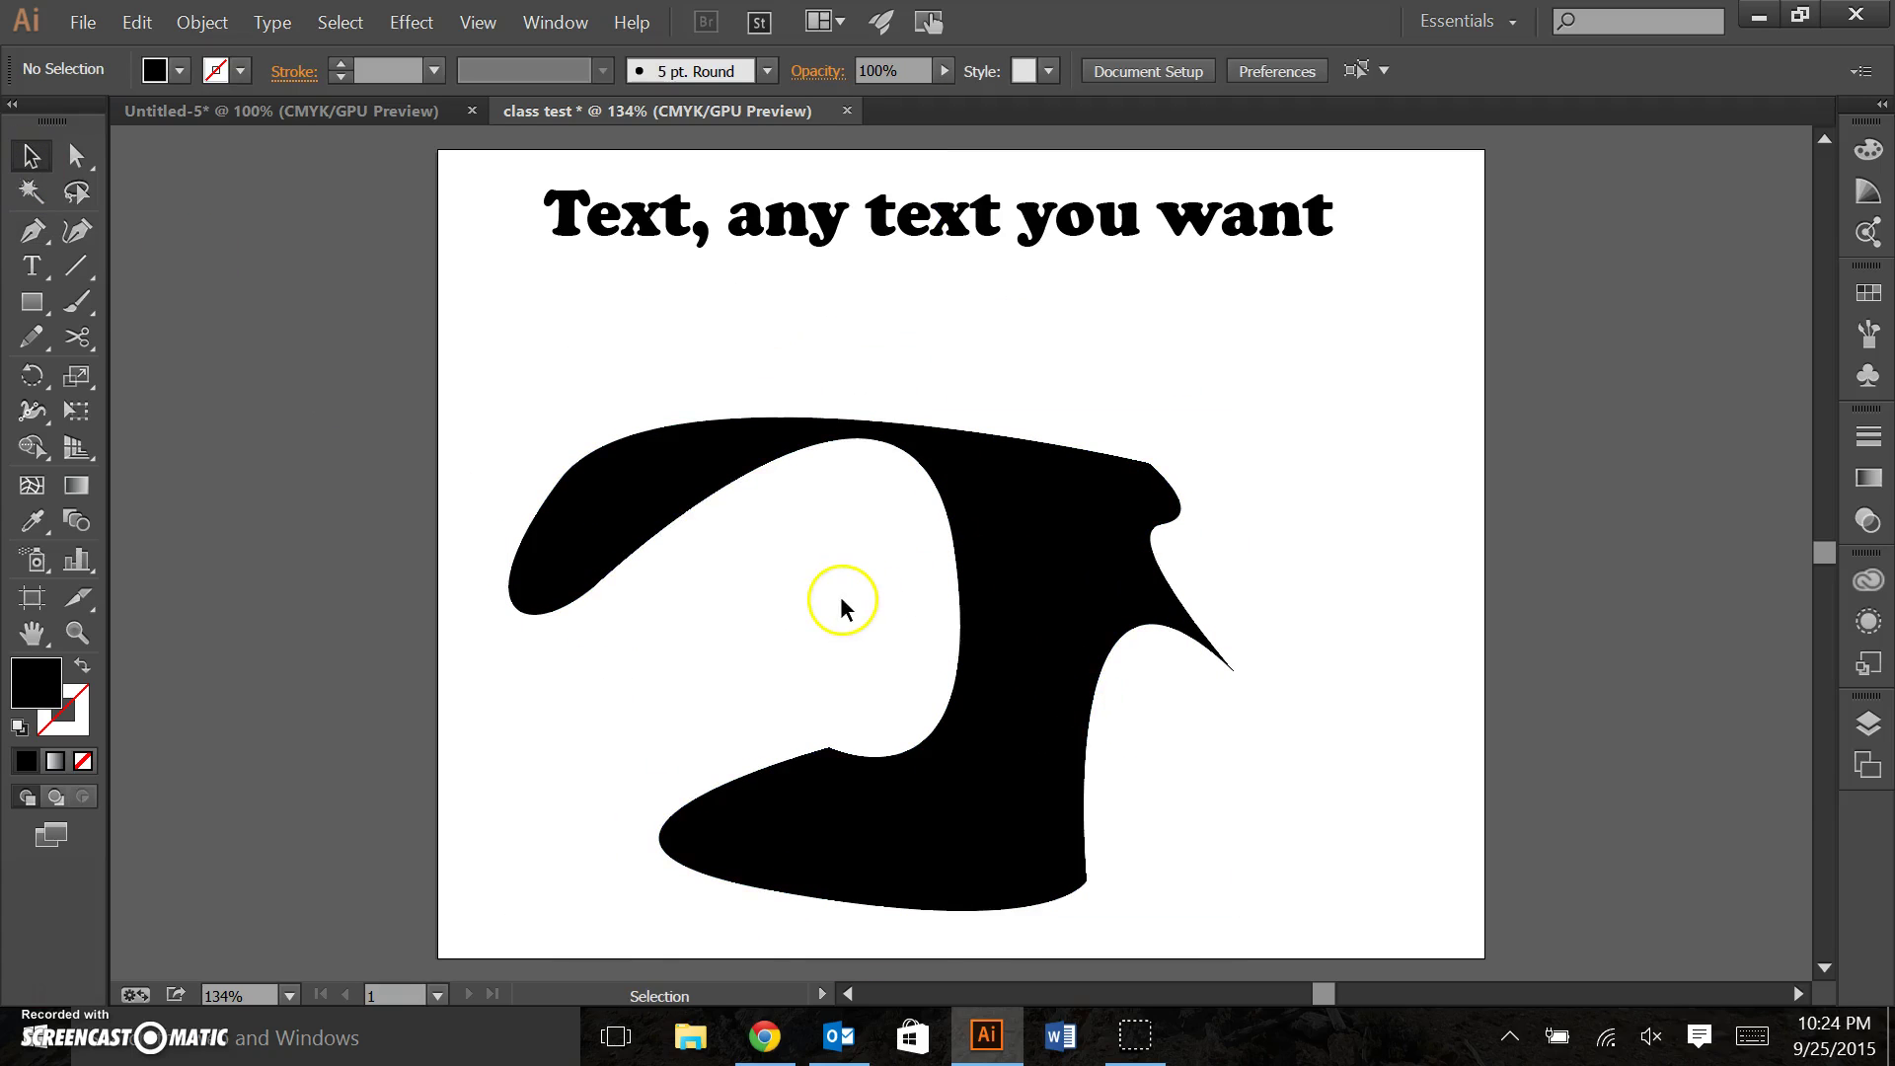
{"action": "left_click", "coordinate": [612, 511]}
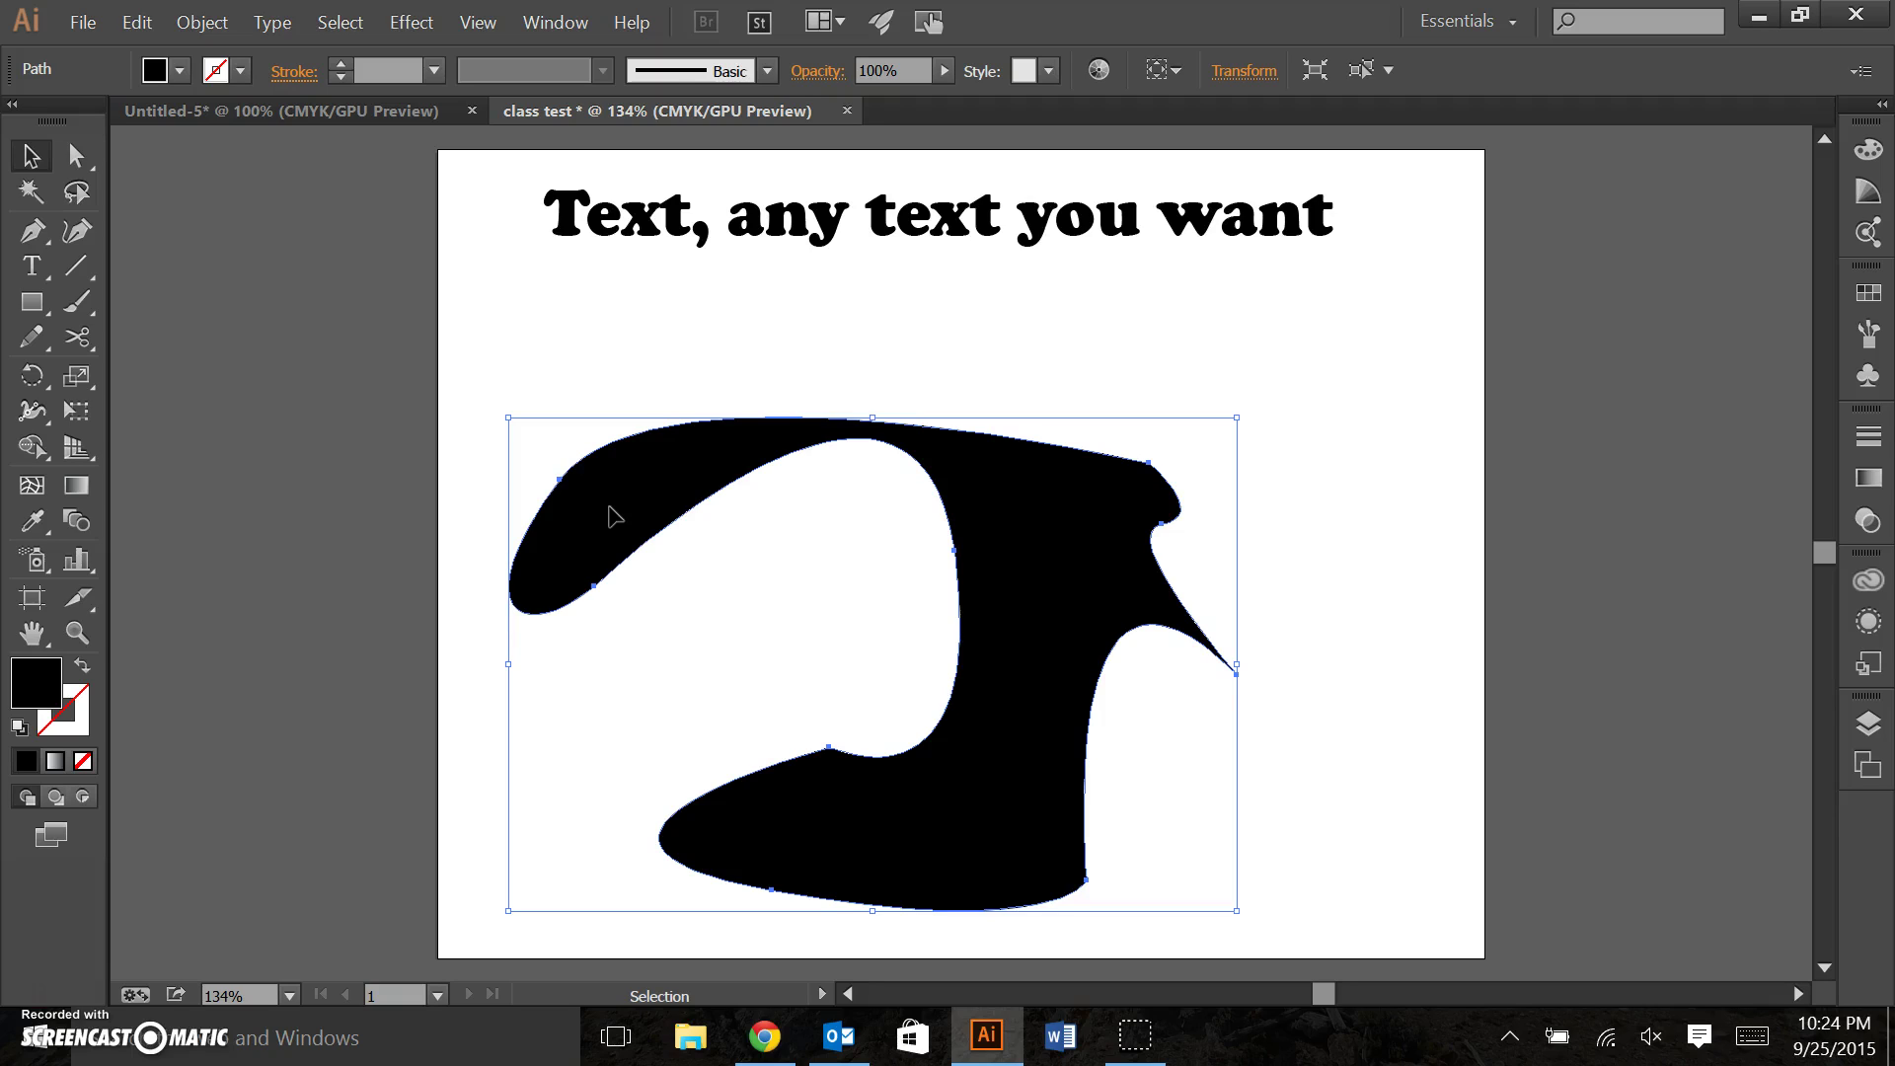
Delete the curvy shape and draw a three-anchor S-shaped wave below the headline with the Pen tool.
{"action": "key", "text": "Delete"}
{"action": "left_click", "coordinate": [36, 235]}
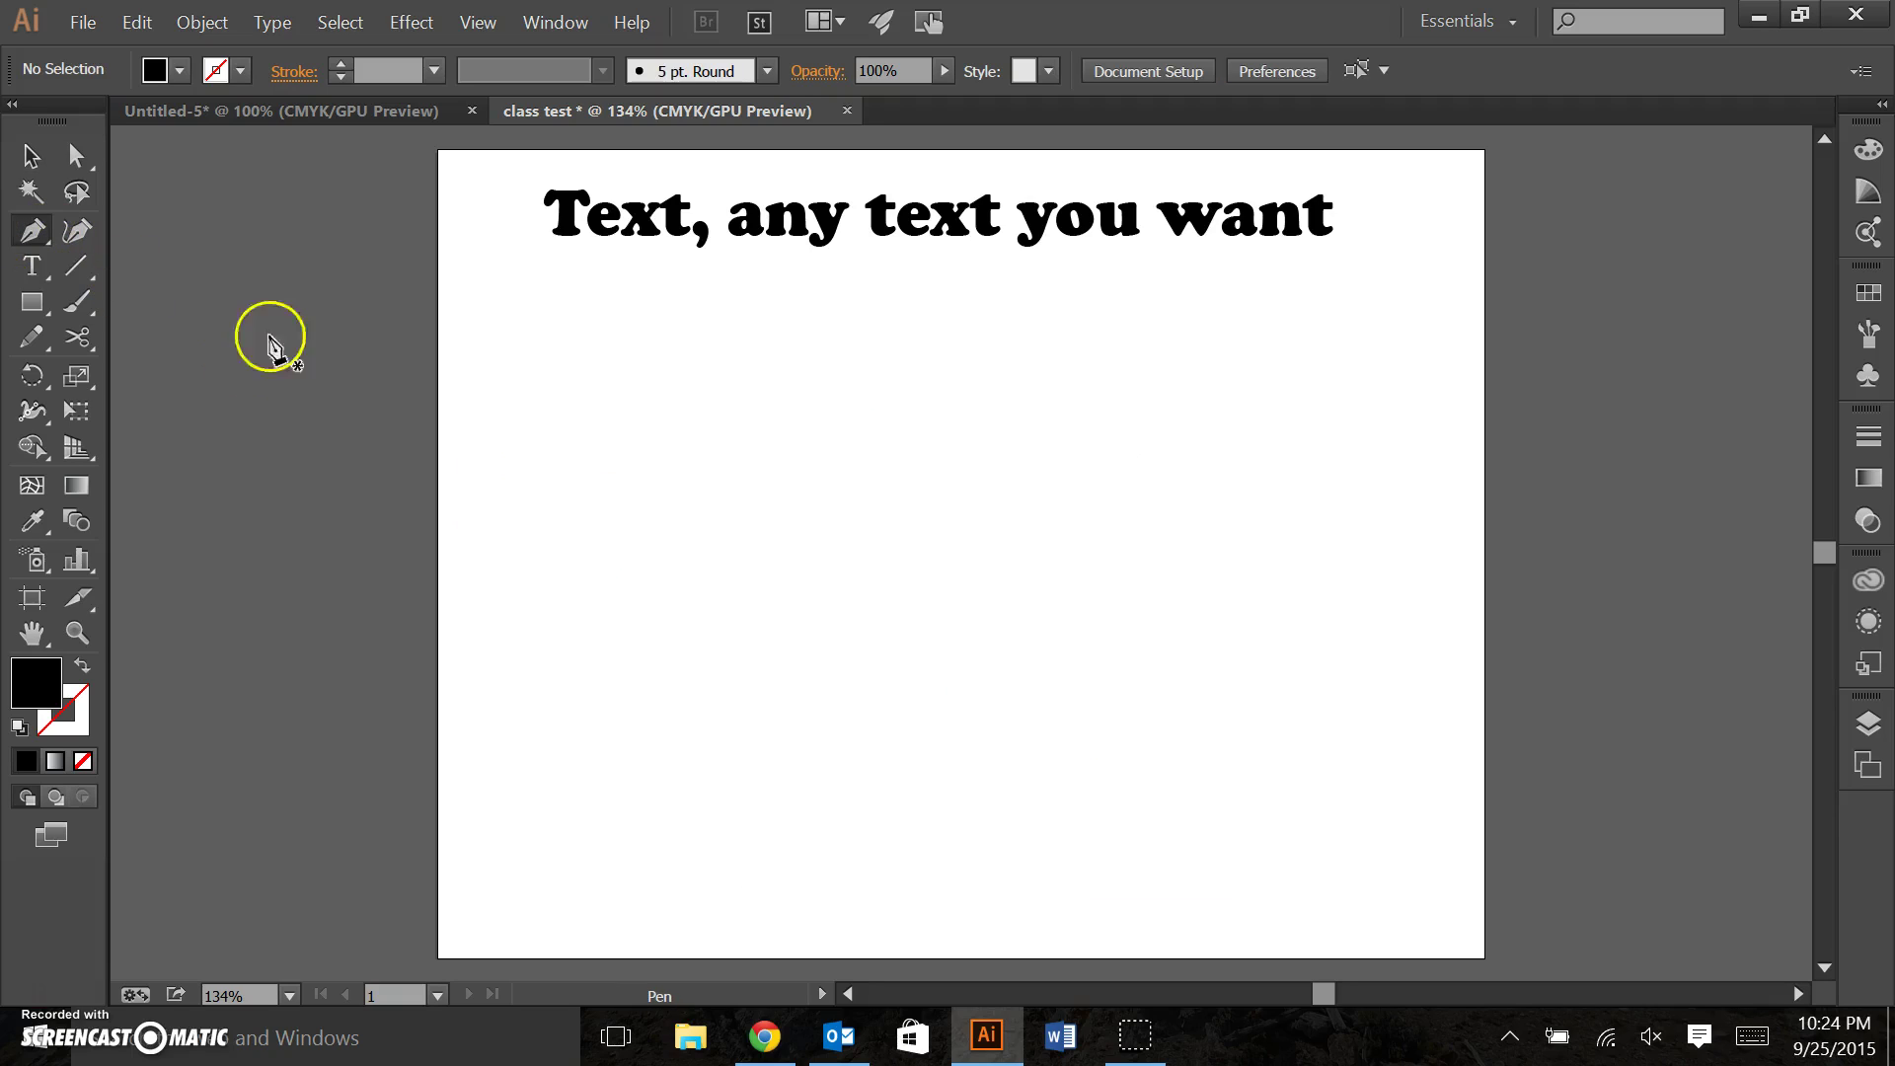
{"action": "left_click", "coordinate": [531, 534]}
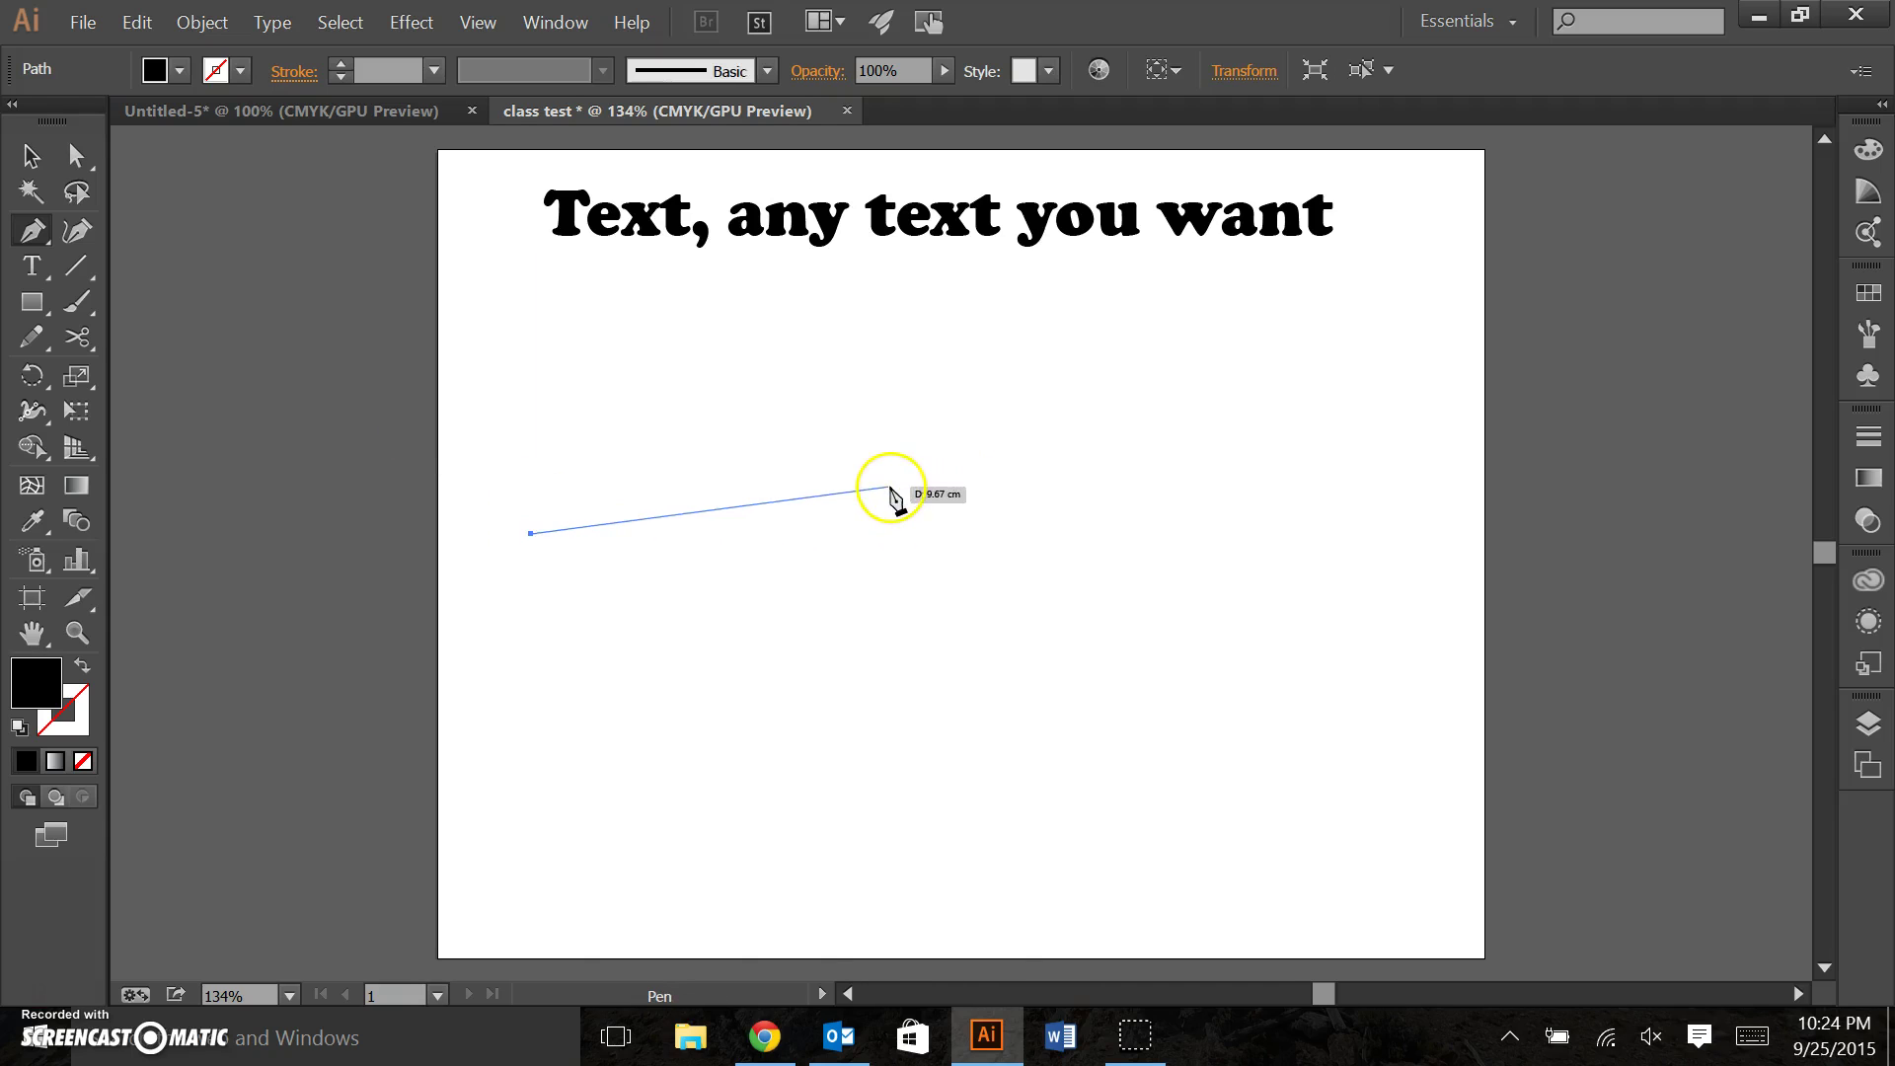
{"action": "left_click_drag", "start_coordinate": [891, 486], "coordinate": [1109, 612]}
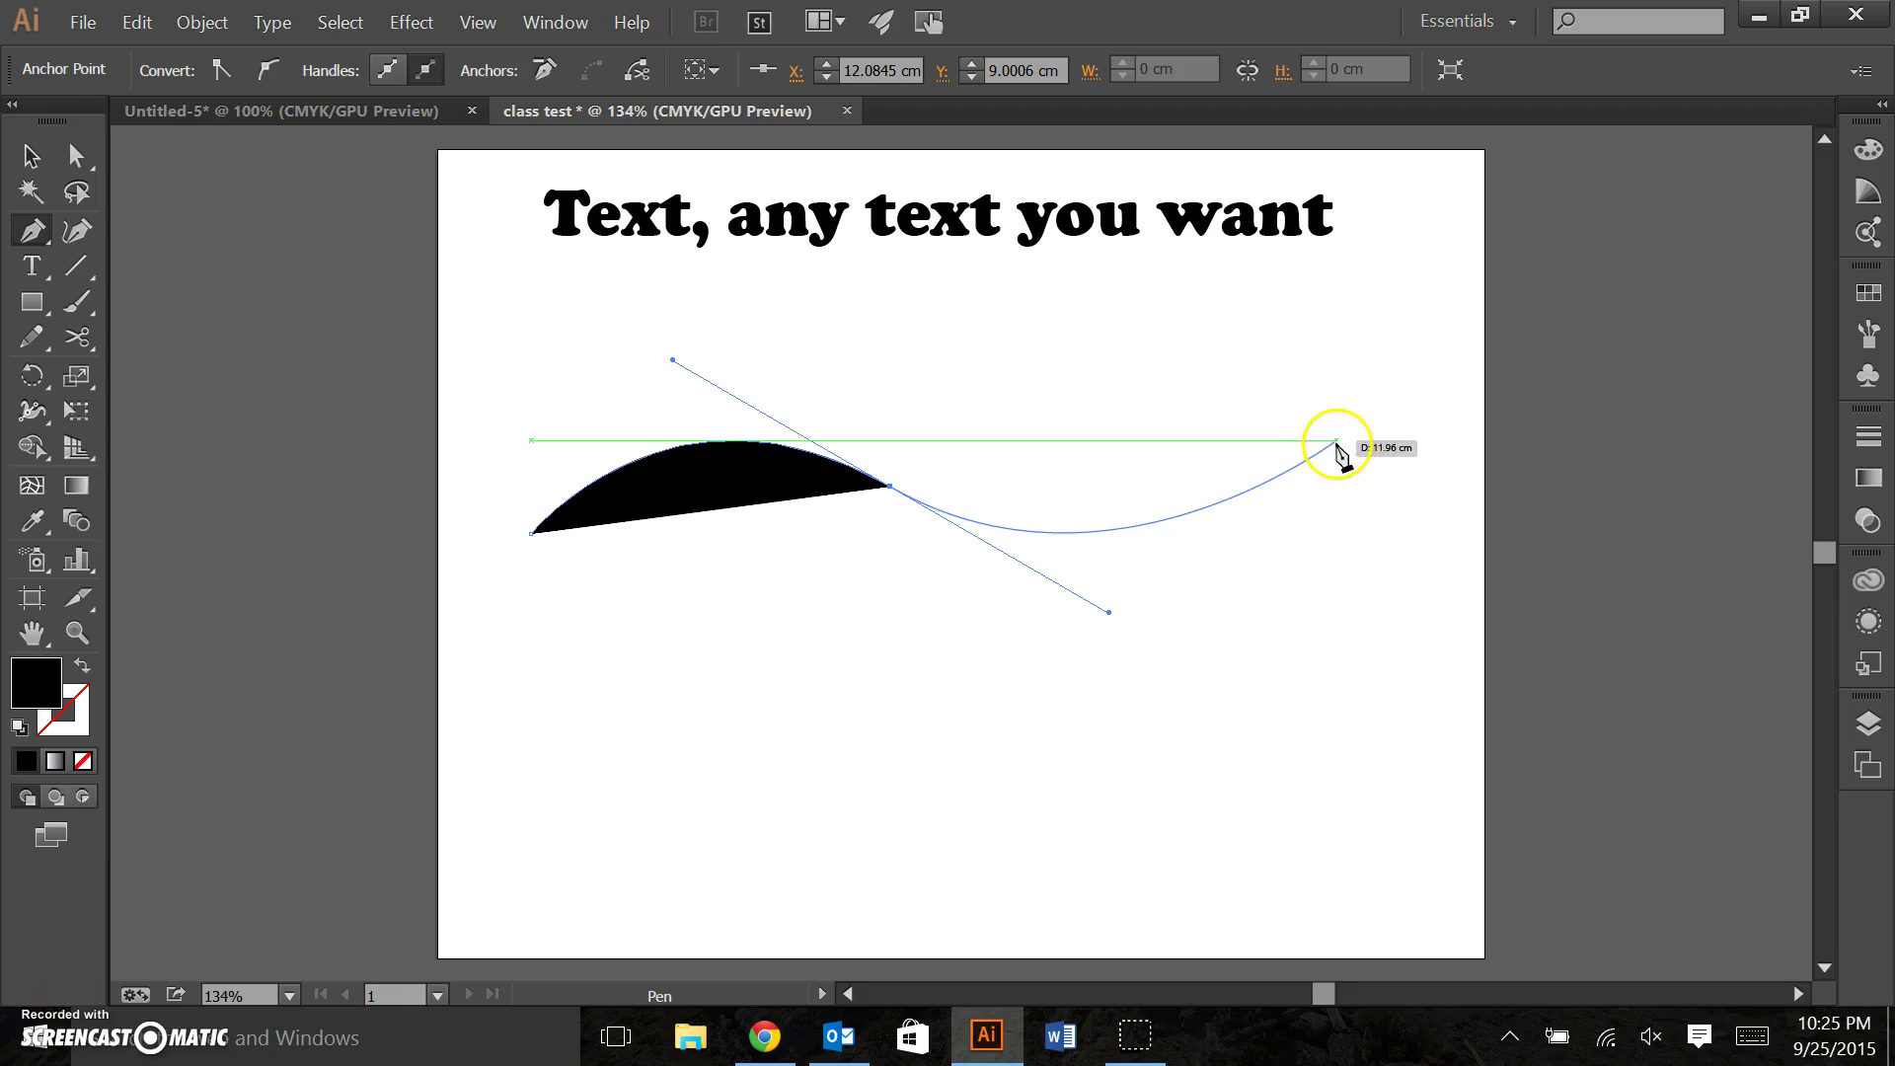
{"action": "left_click", "coordinate": [1320, 407]}
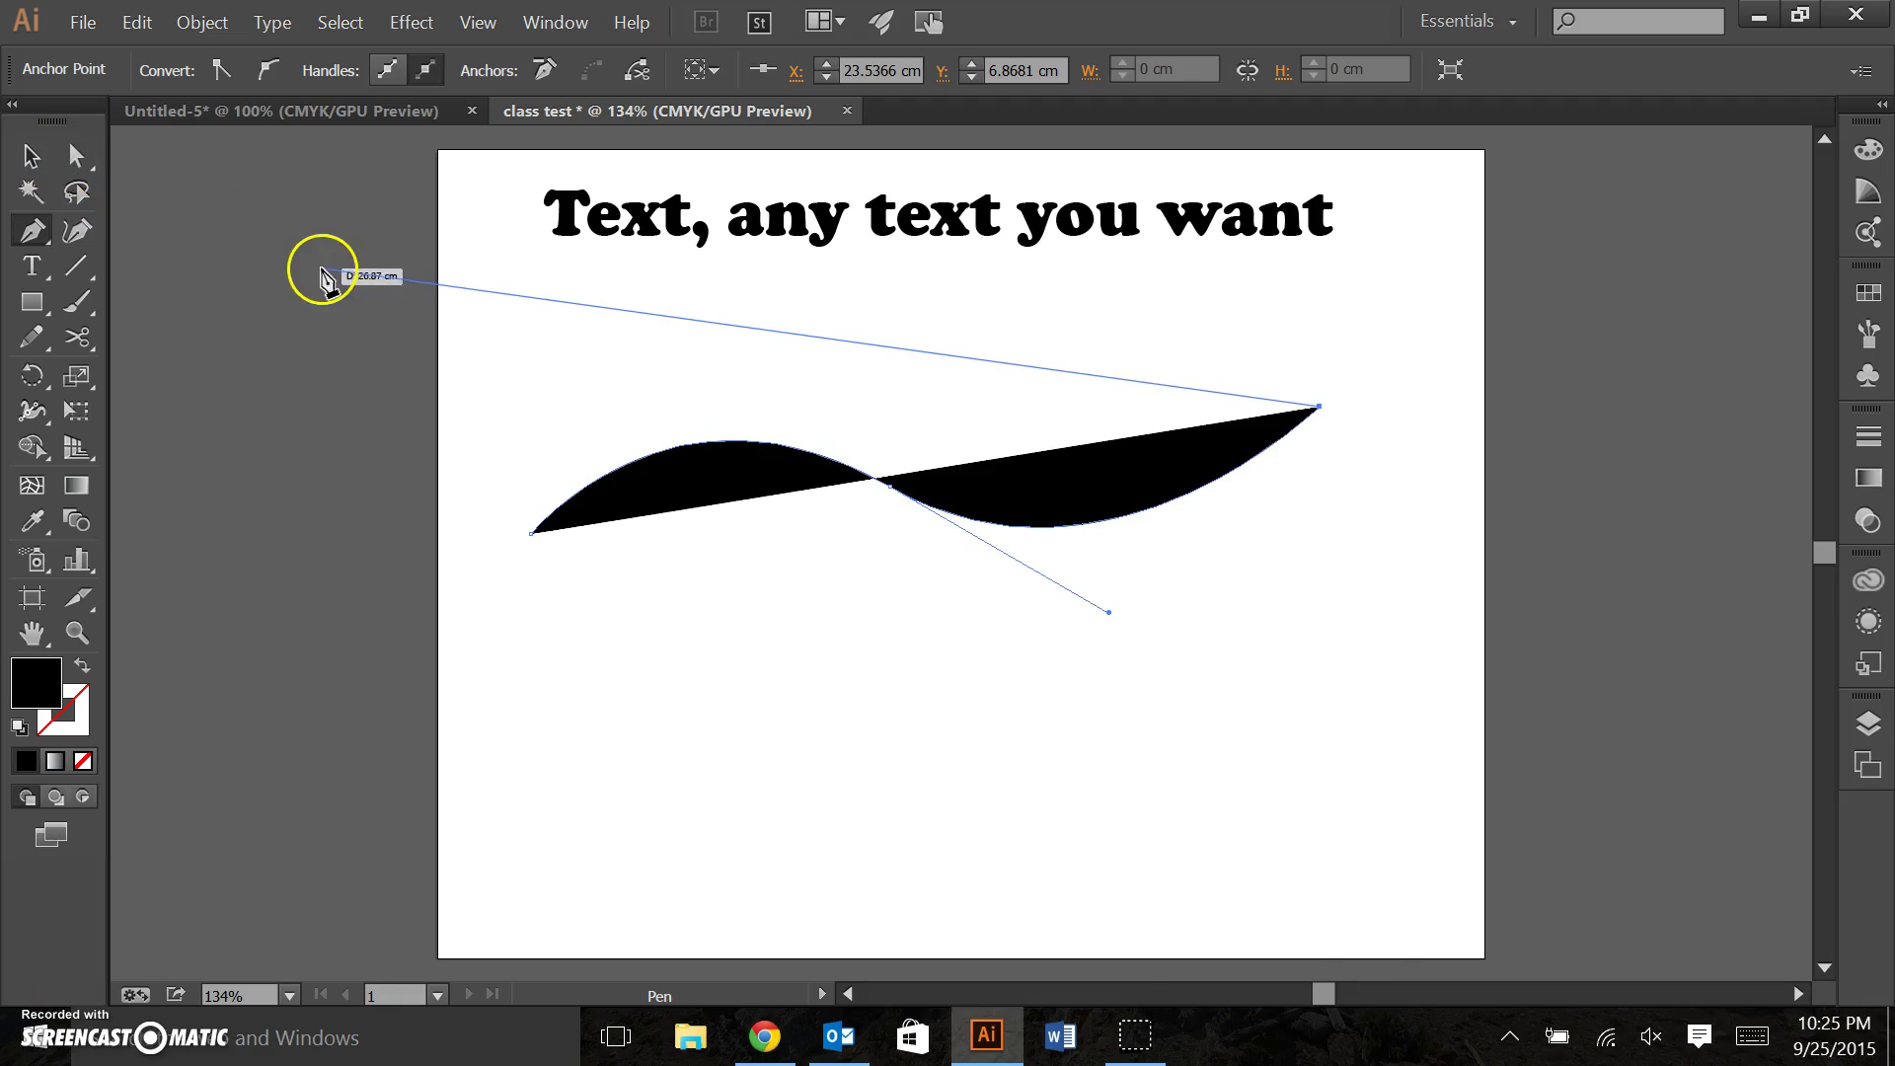
{"action": "left_click", "coordinate": [28, 155]}
{"action": "left_click", "coordinate": [764, 703]}
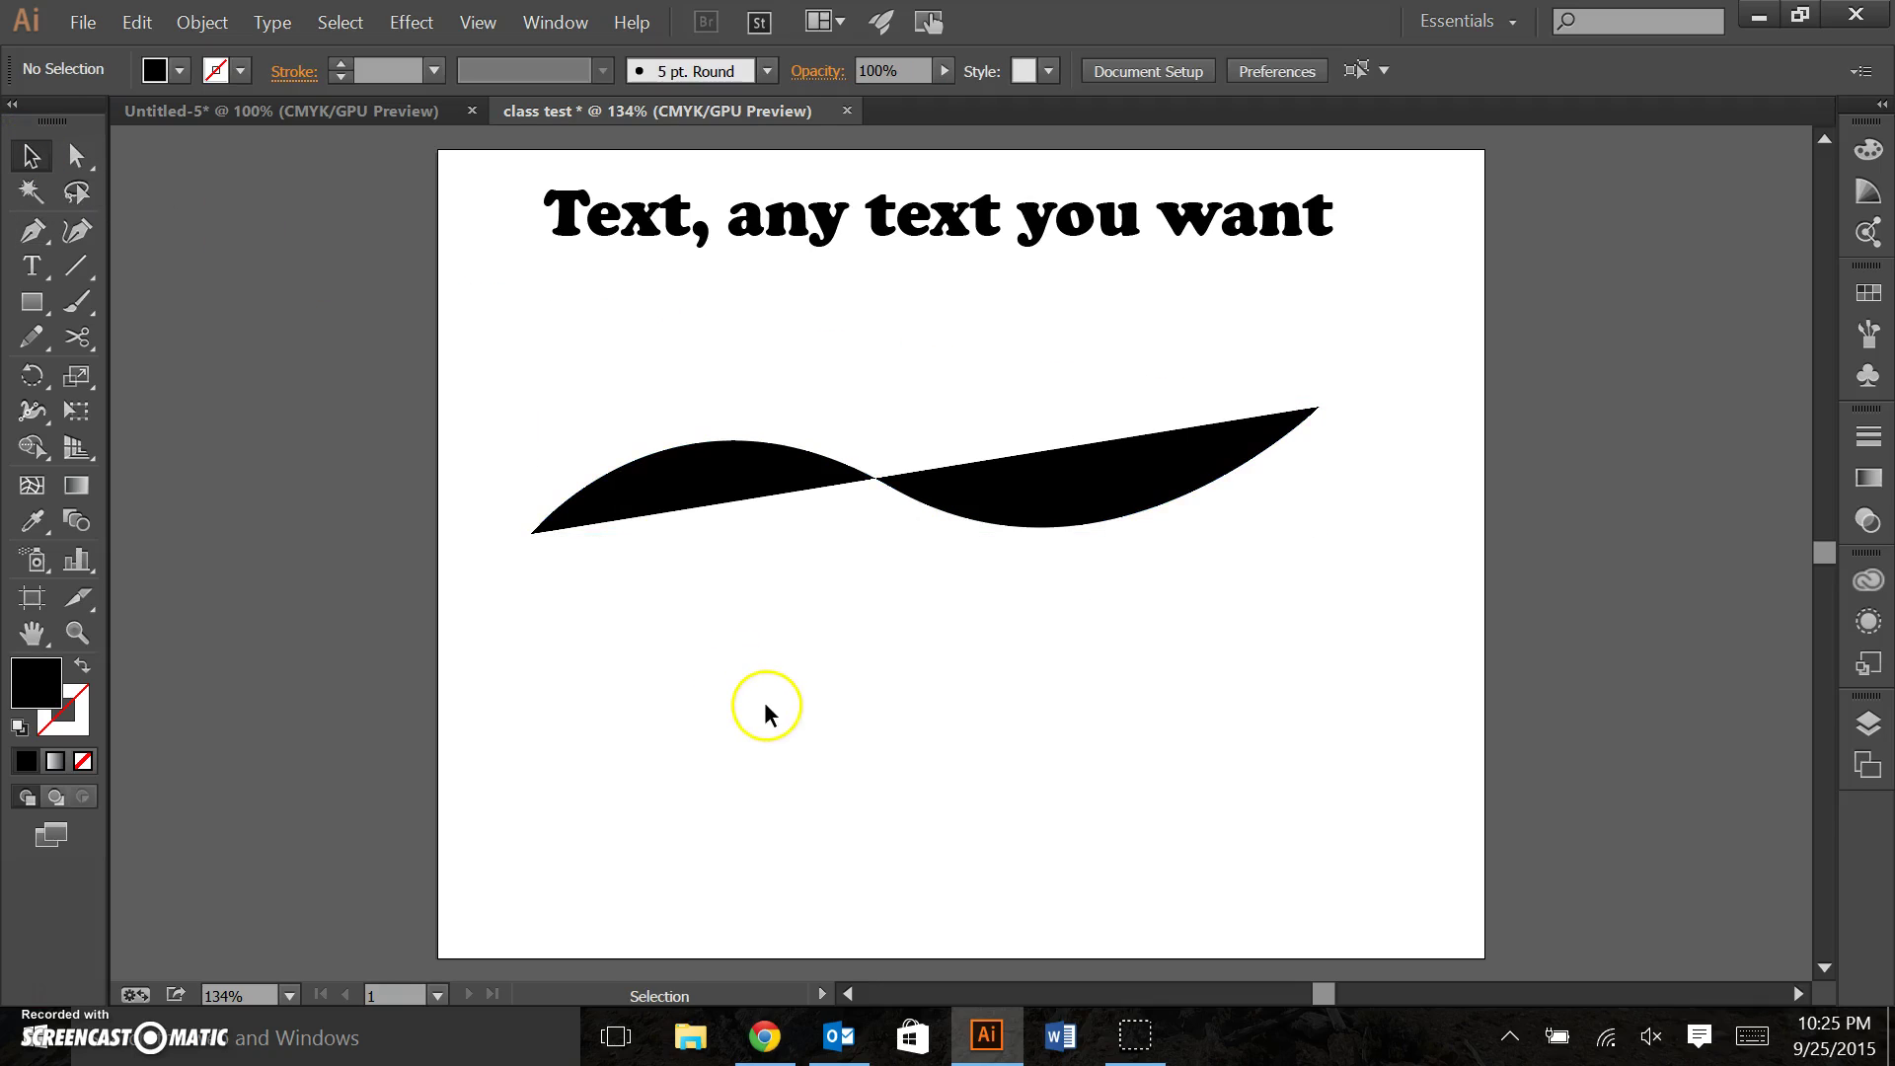
{"action": "left_click", "coordinate": [1106, 444]}
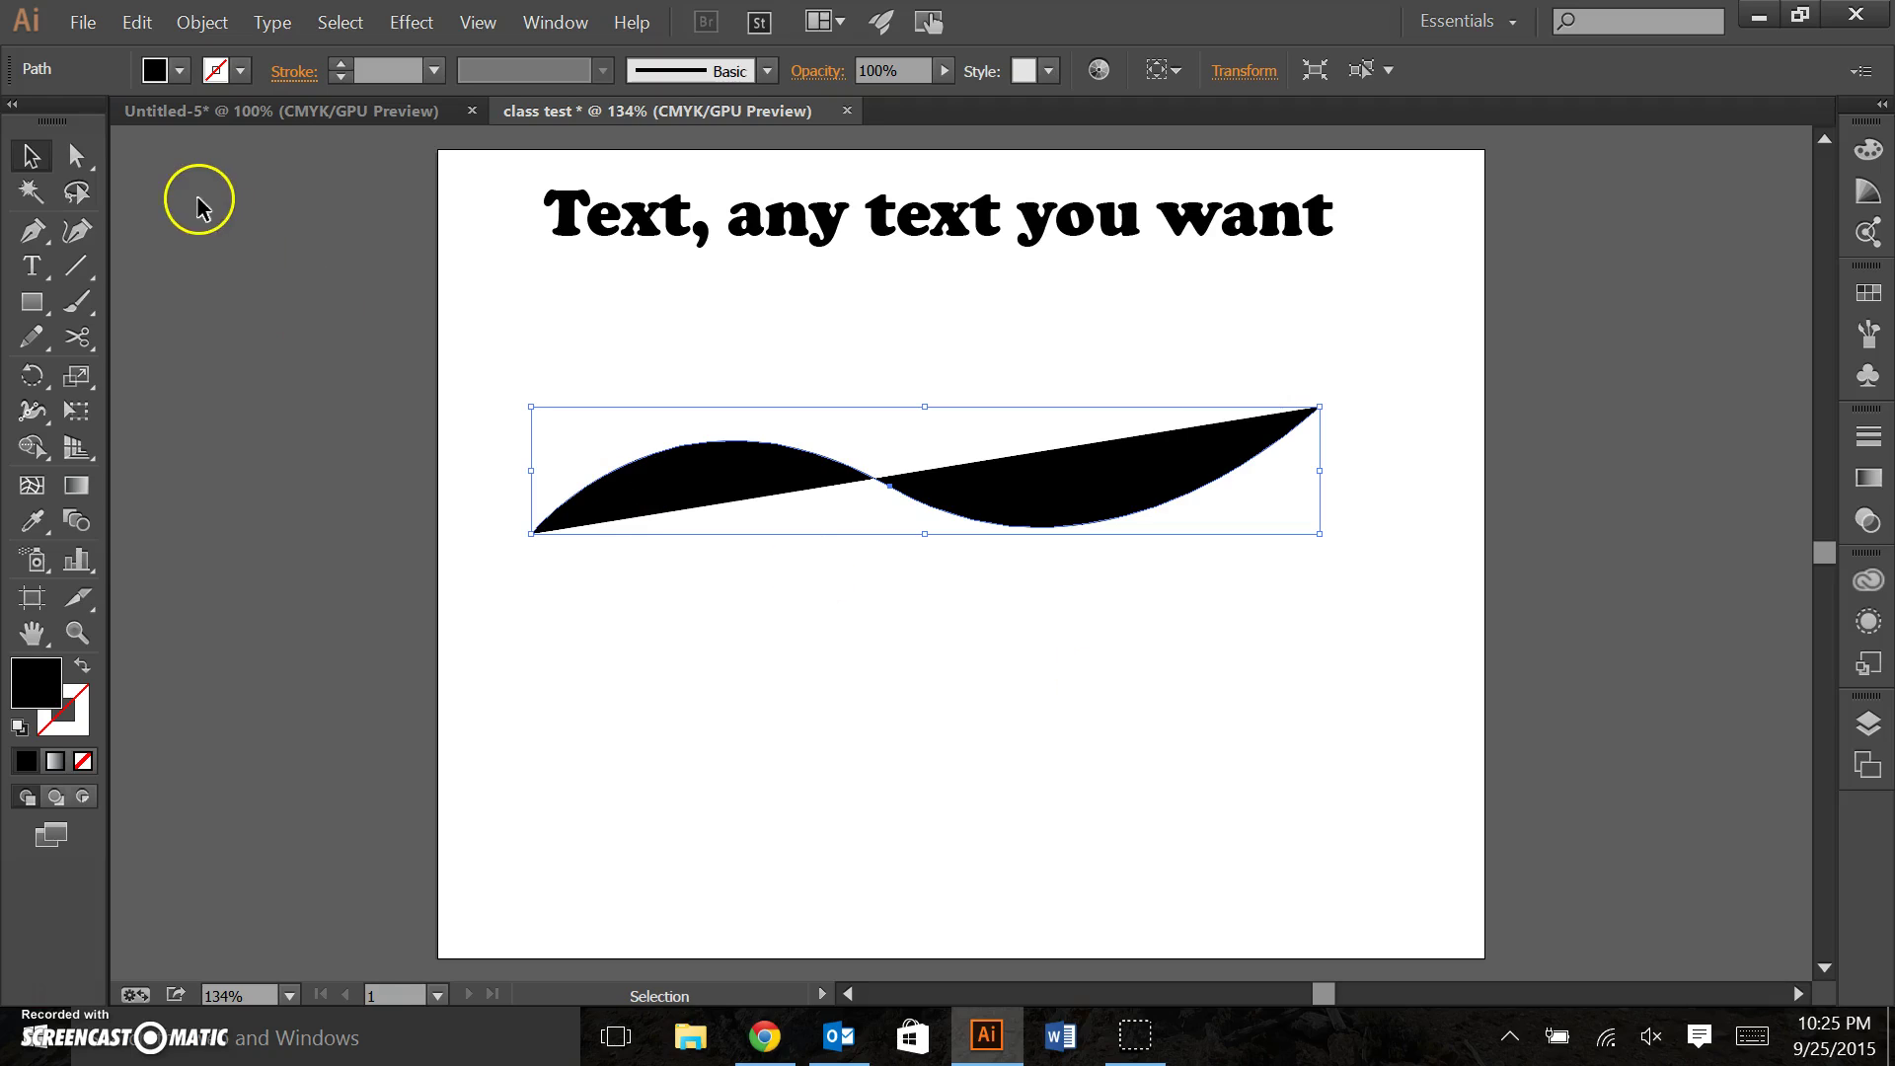
Give the wave path no fill and a black stroke, then deselect it.
{"action": "left_click", "coordinate": [182, 71]}
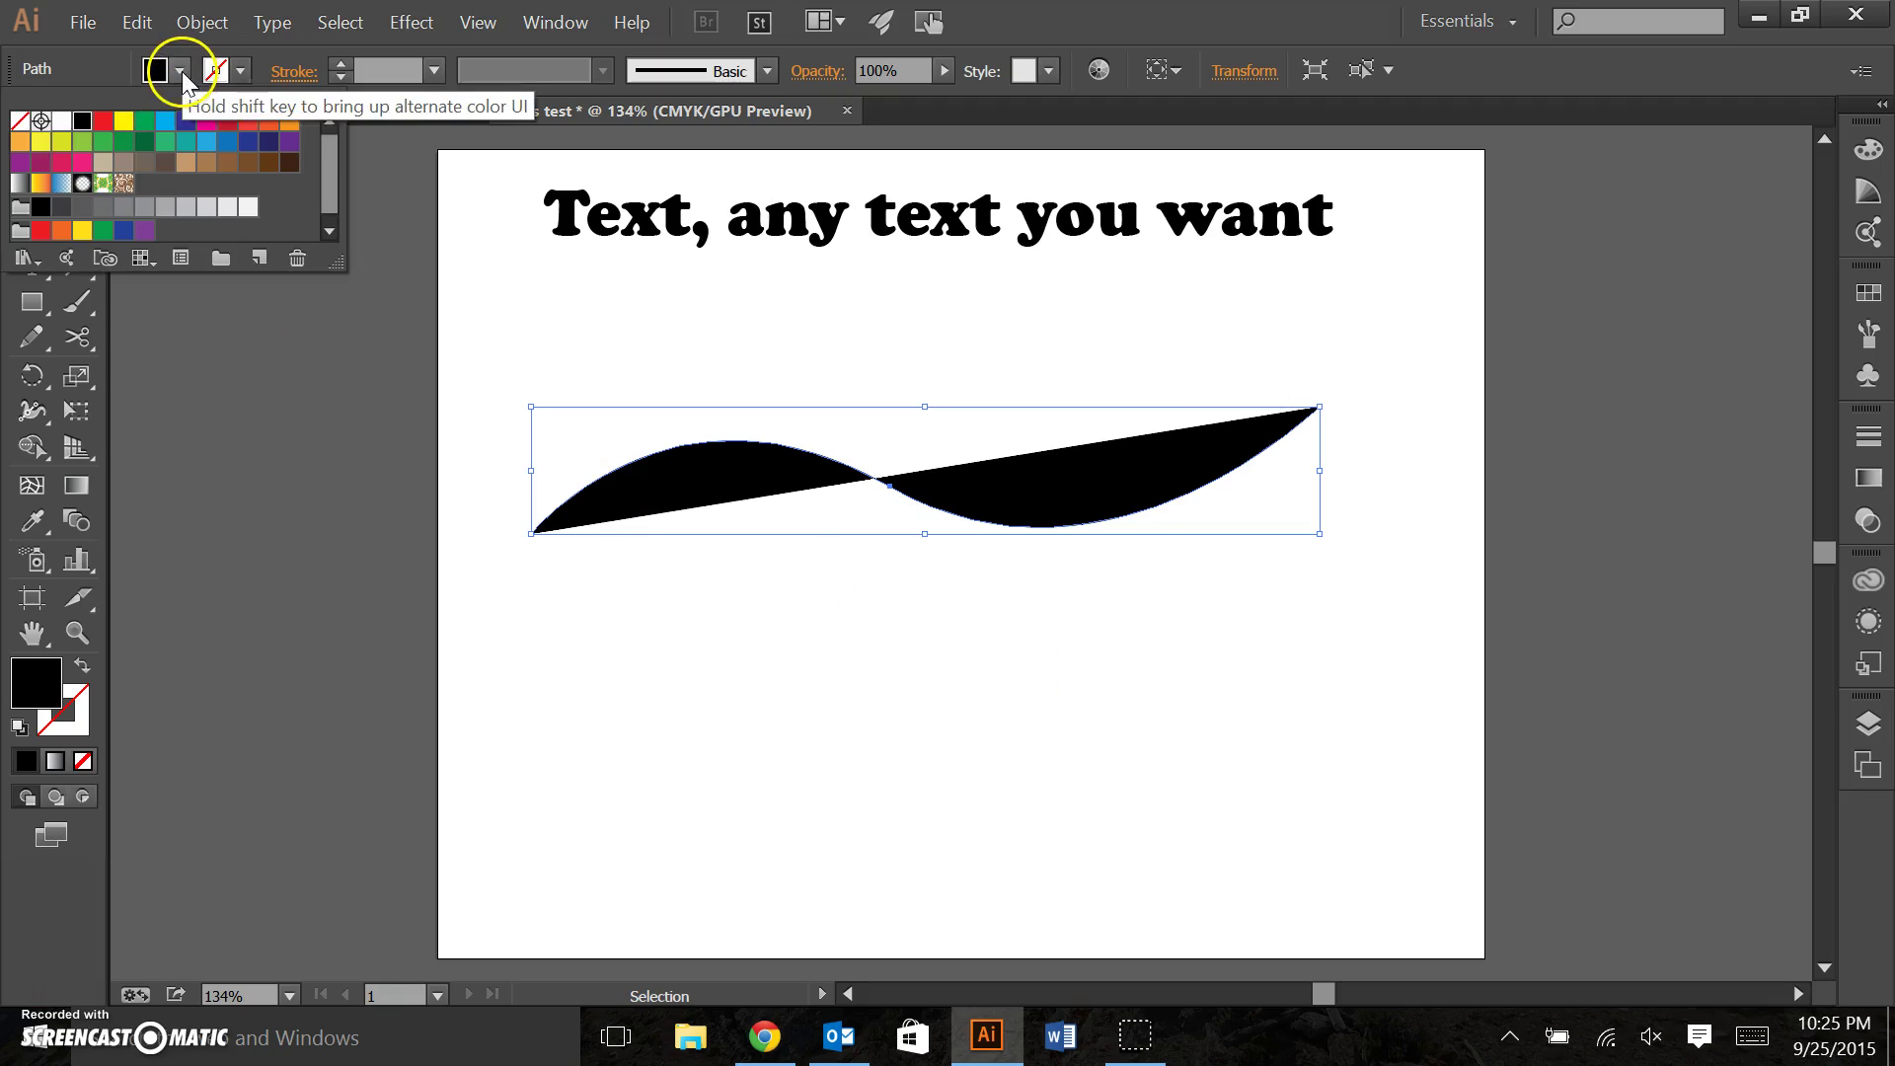
{"action": "left_click", "coordinate": [18, 120]}
{"action": "left_click", "coordinate": [242, 71]}
{"action": "left_click", "coordinate": [242, 71]}
{"action": "left_click", "coordinate": [80, 122]}
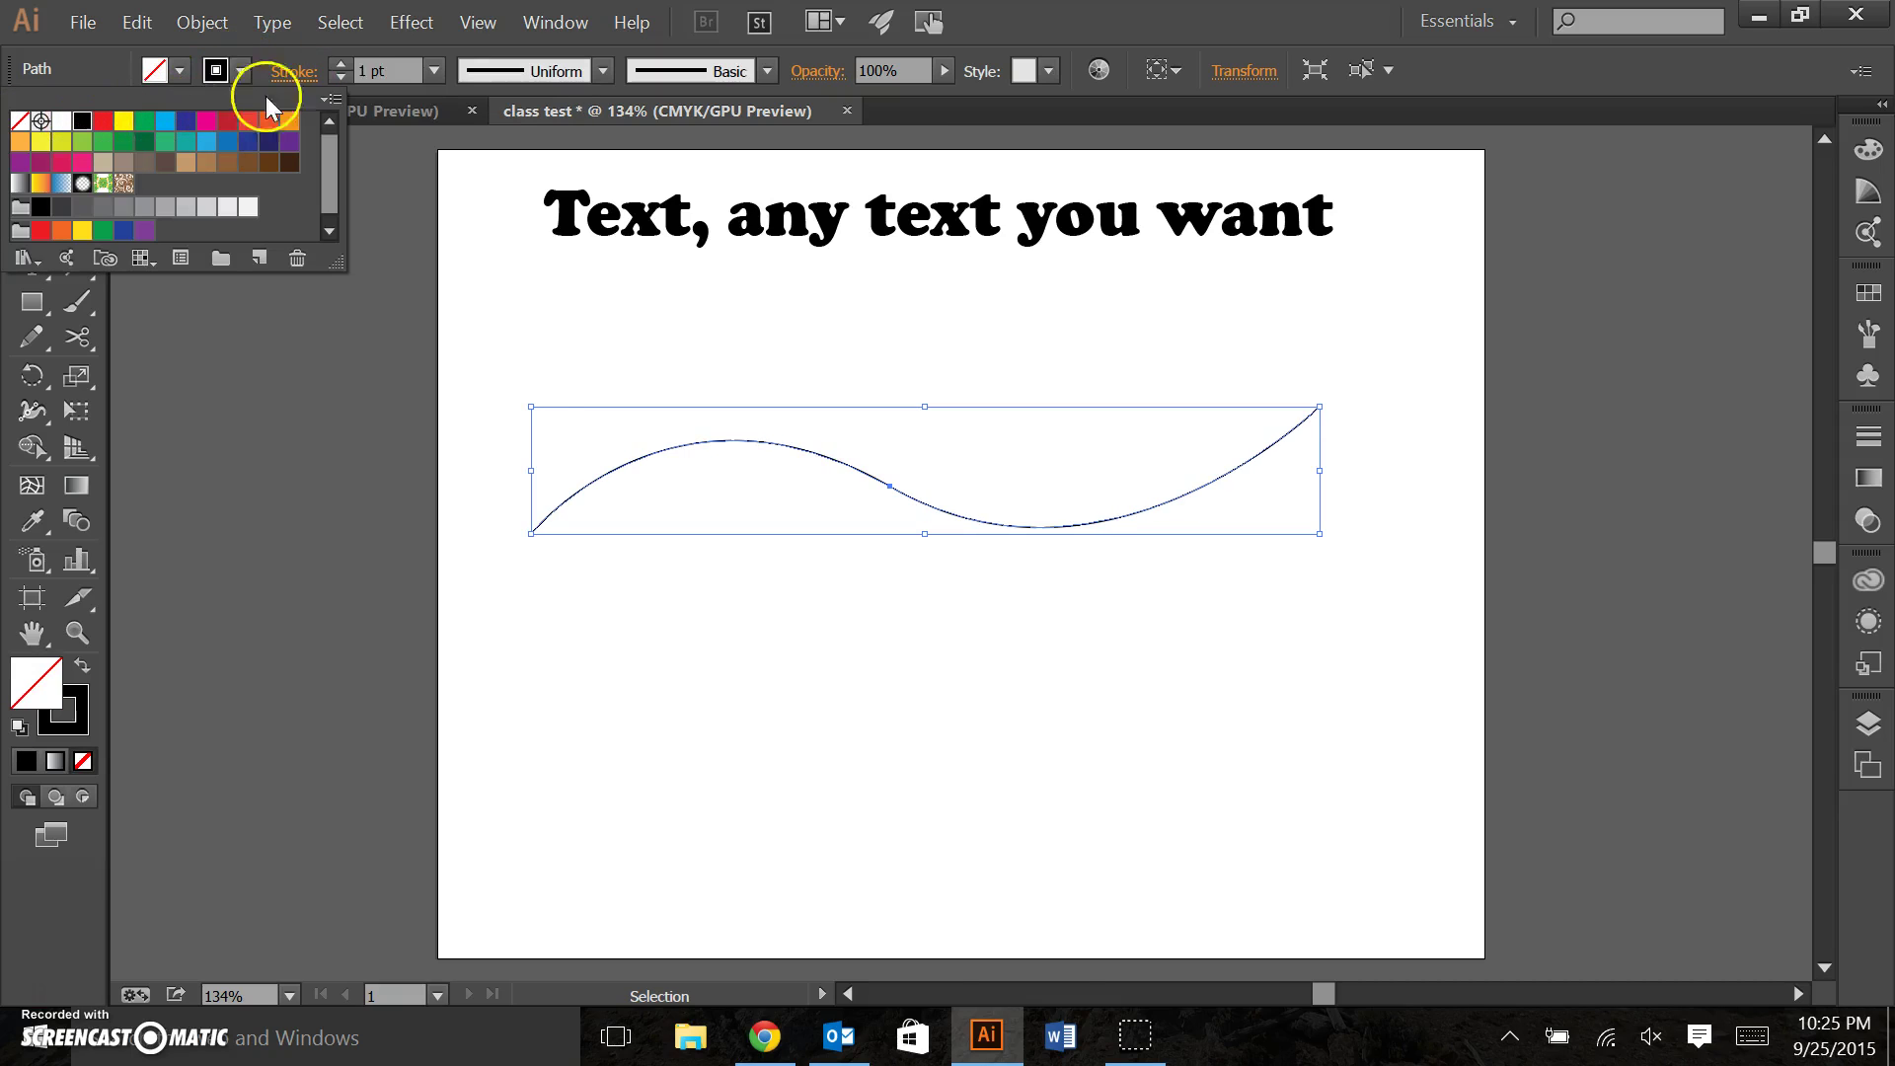
{"action": "left_click", "coordinate": [645, 661]}
{"action": "left_click", "coordinate": [646, 661]}
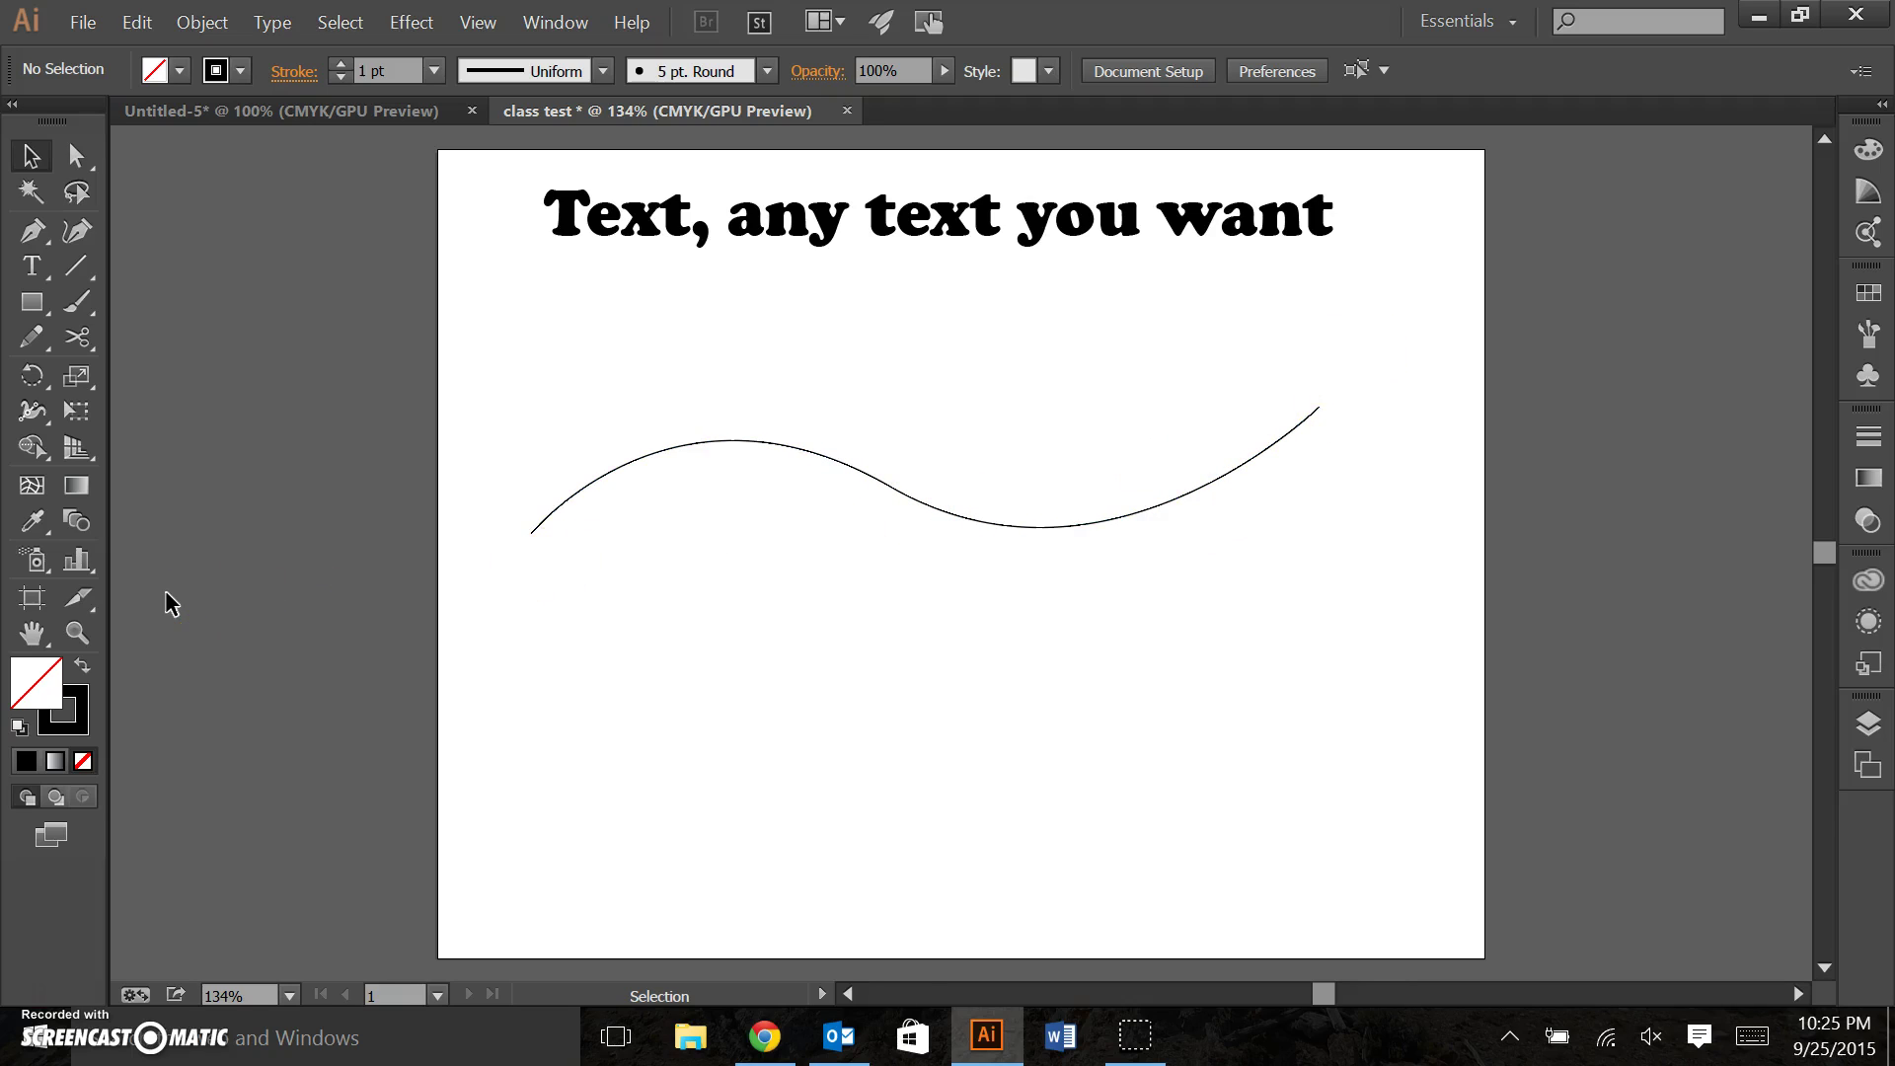
Type placeholder text 'lkjhlkjhkljhjhjhjh;hj;jh' along the wavy path, then deselect it.
{"action": "left_click", "coordinate": [53, 236]}
{"action": "left_click", "coordinate": [32, 262]}
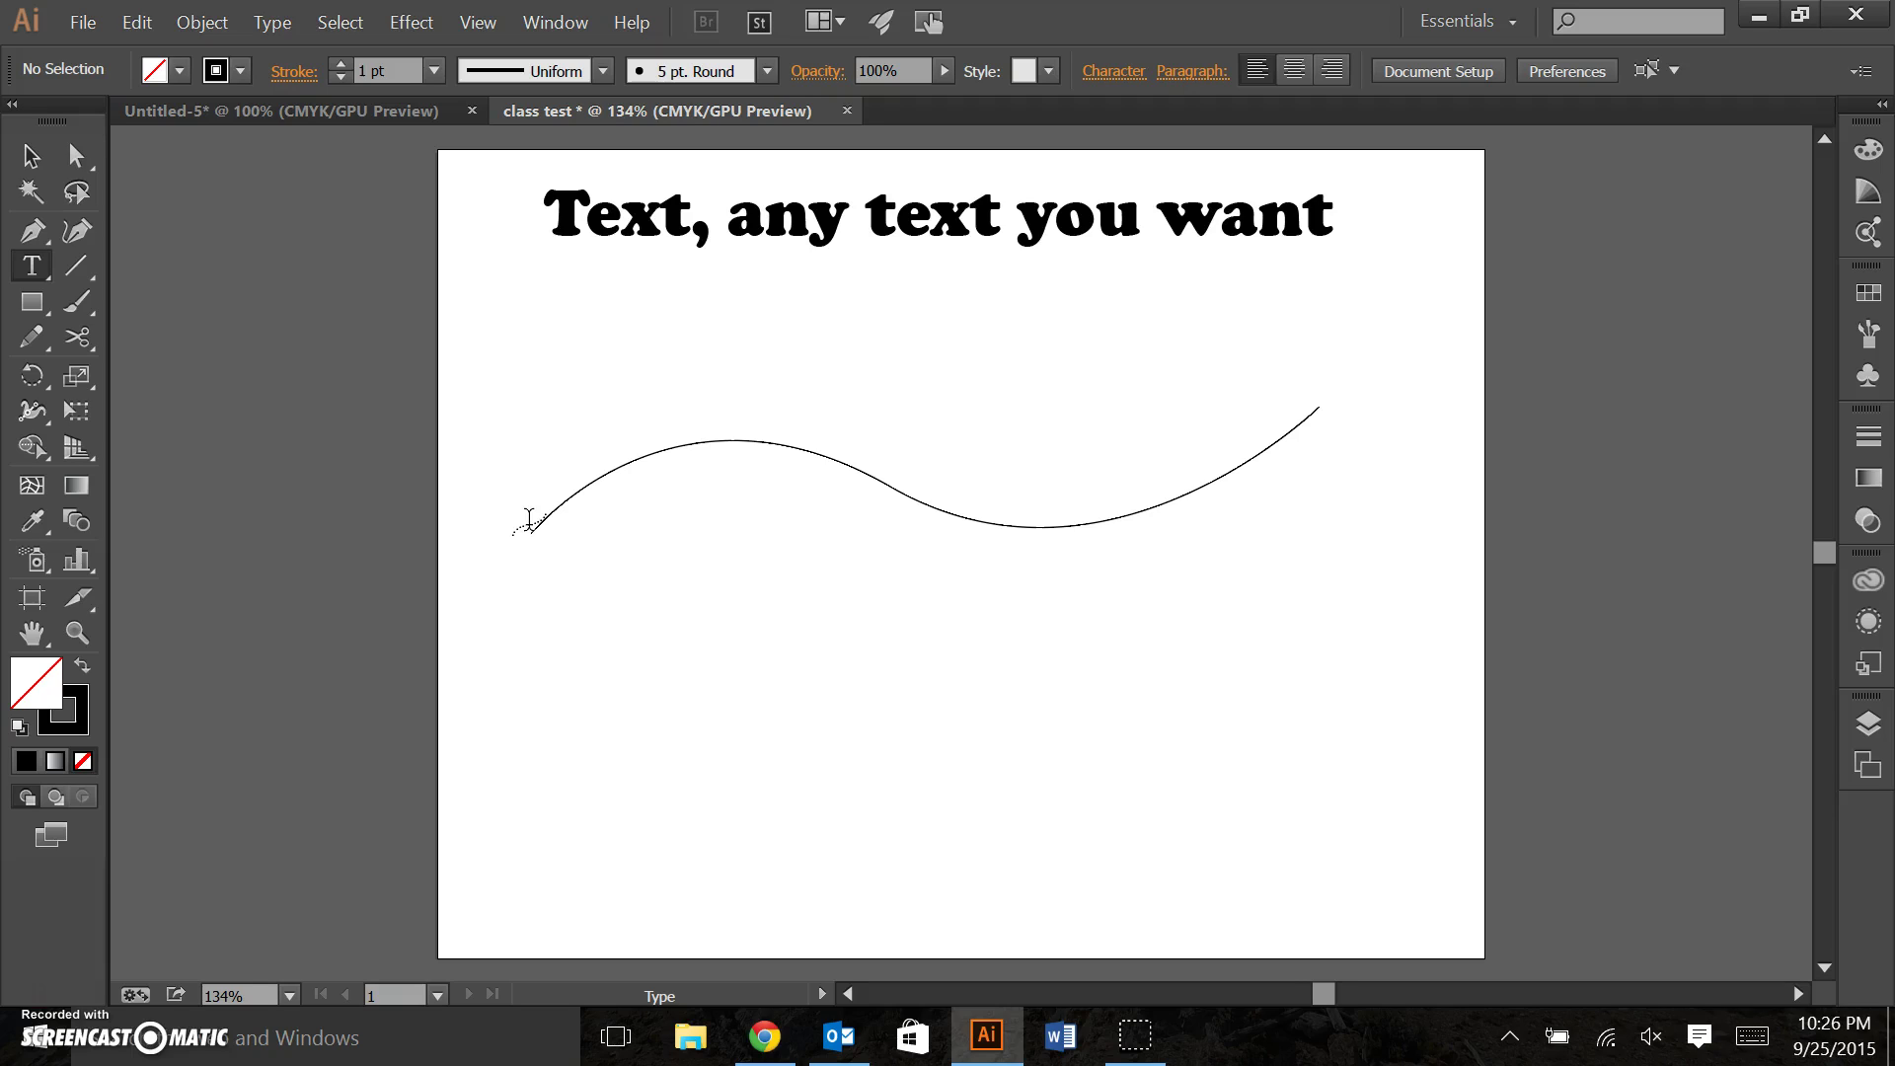
{"action": "left_click", "coordinate": [530, 521]}
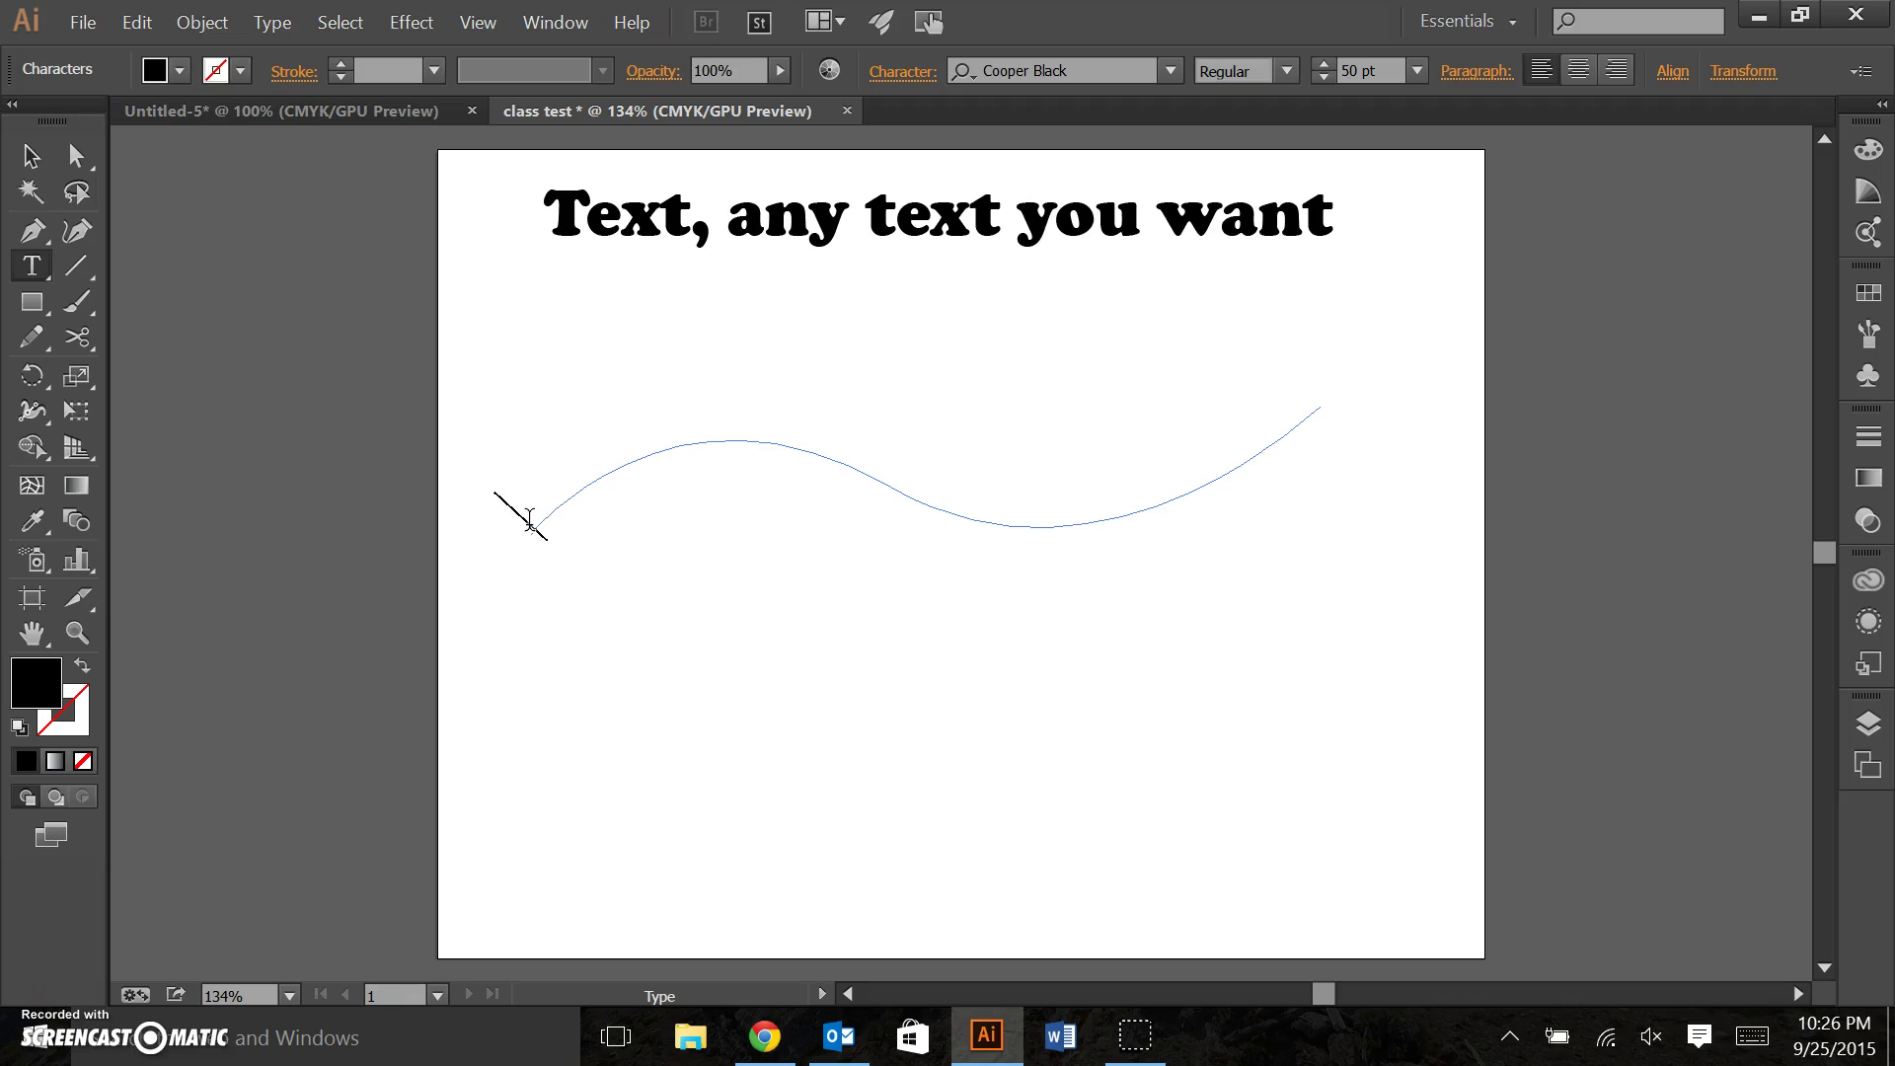
{"action": "type", "text": "lkjhlkjhkljhjhjh"}
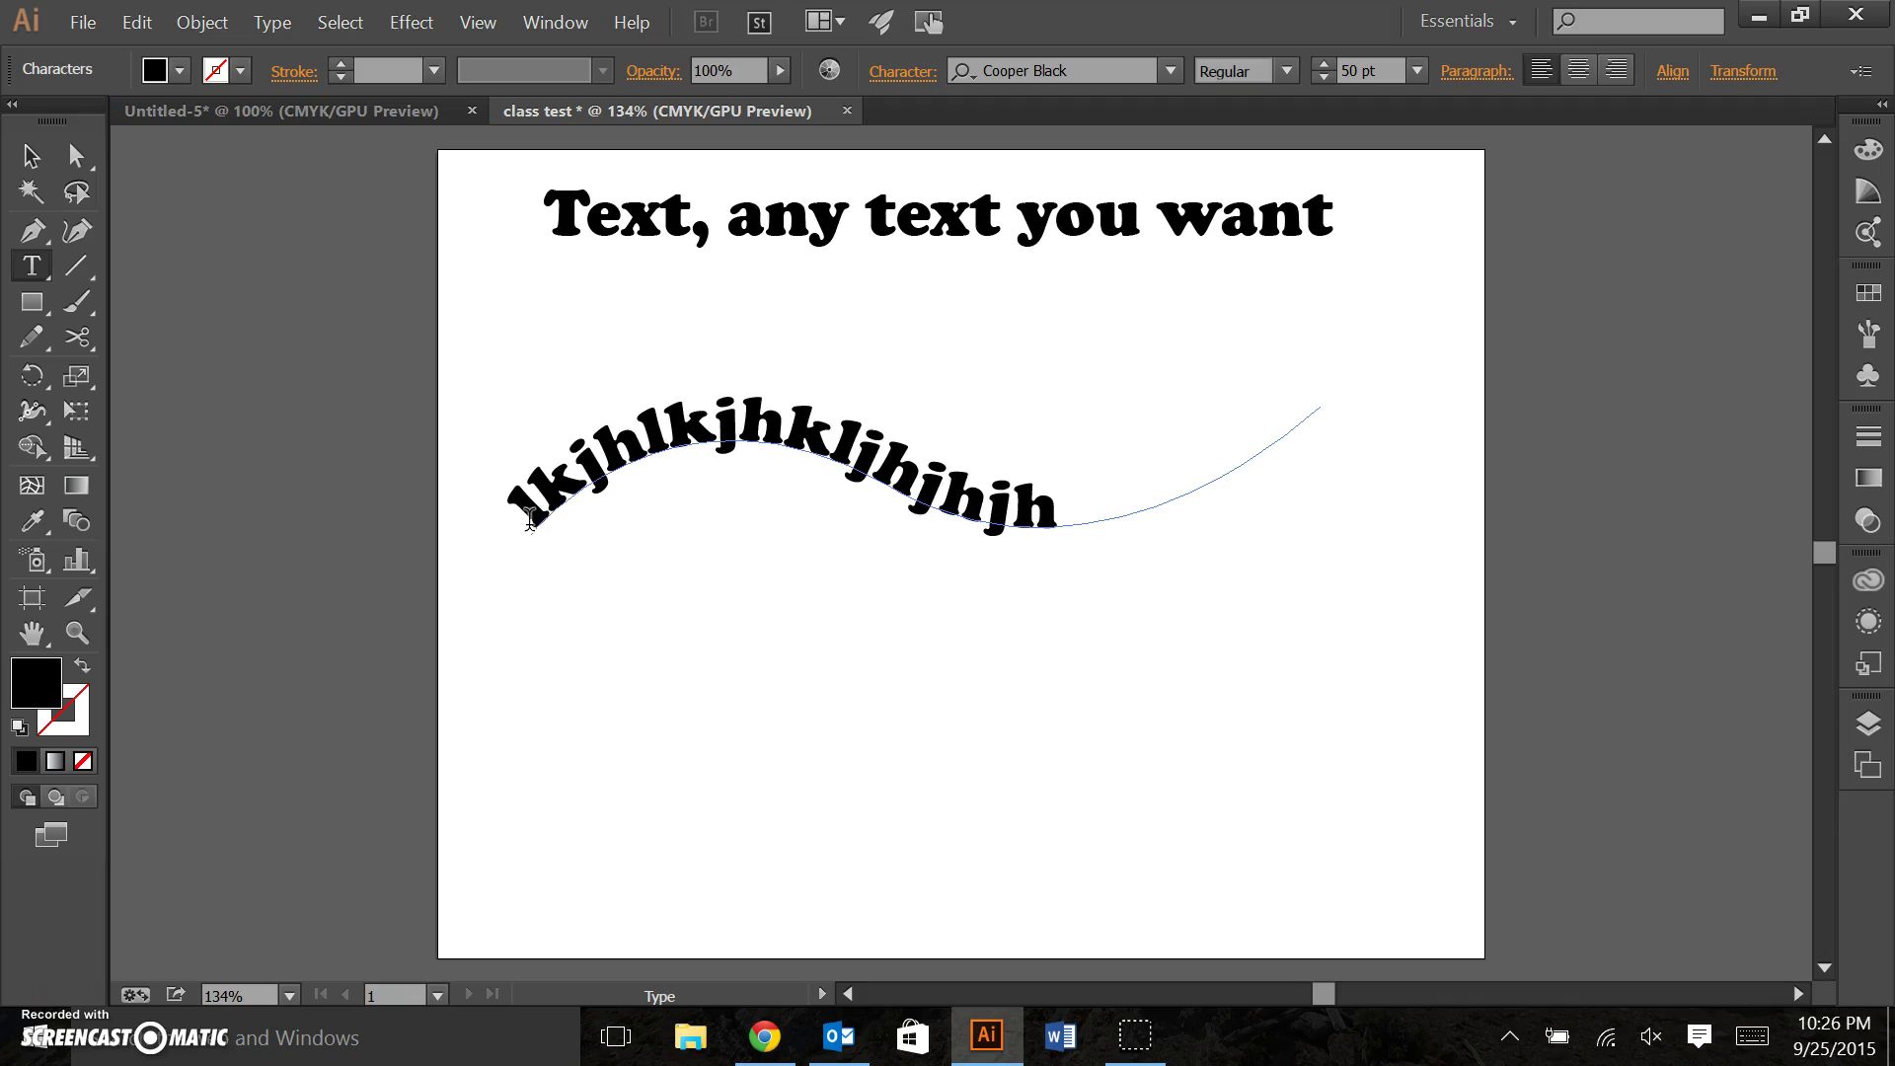
{"action": "type", "text": "jh;hj;jh"}
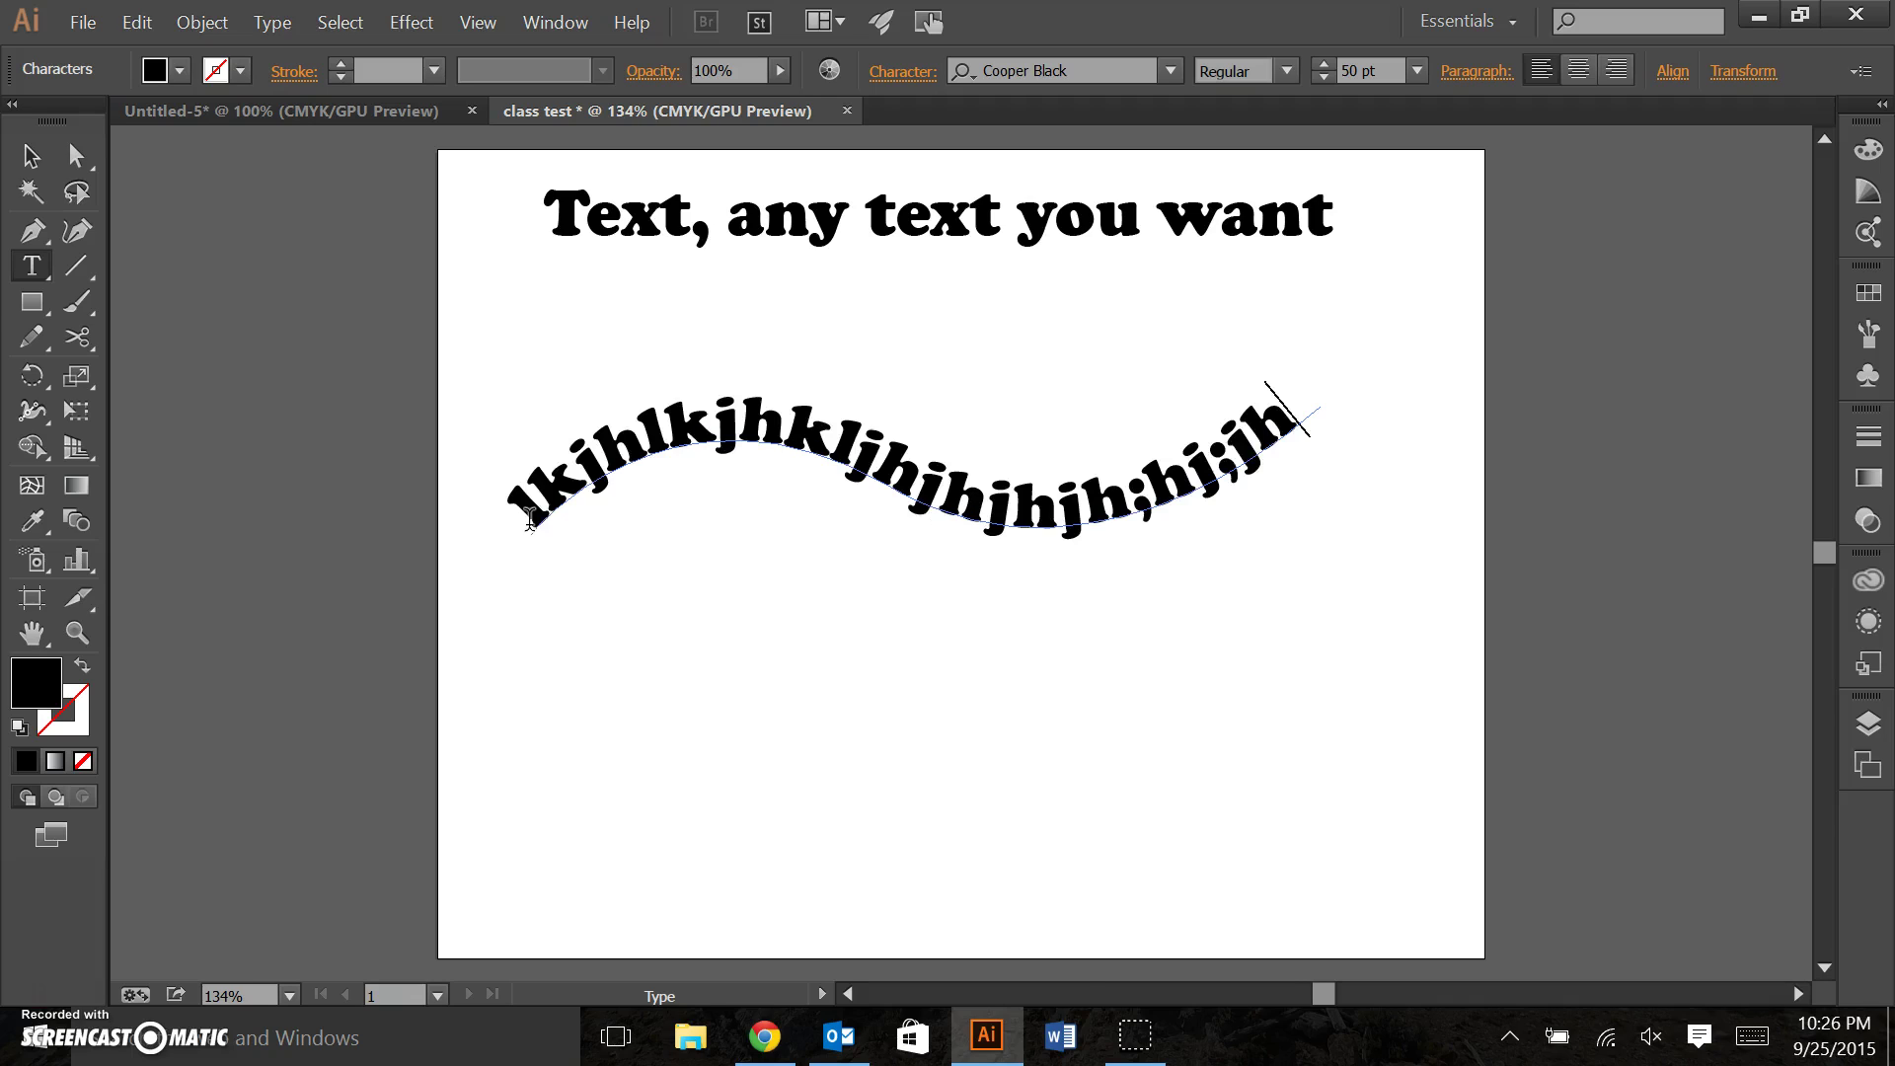
{"action": "left_click", "coordinate": [30, 156]}
{"action": "left_click", "coordinate": [817, 835]}
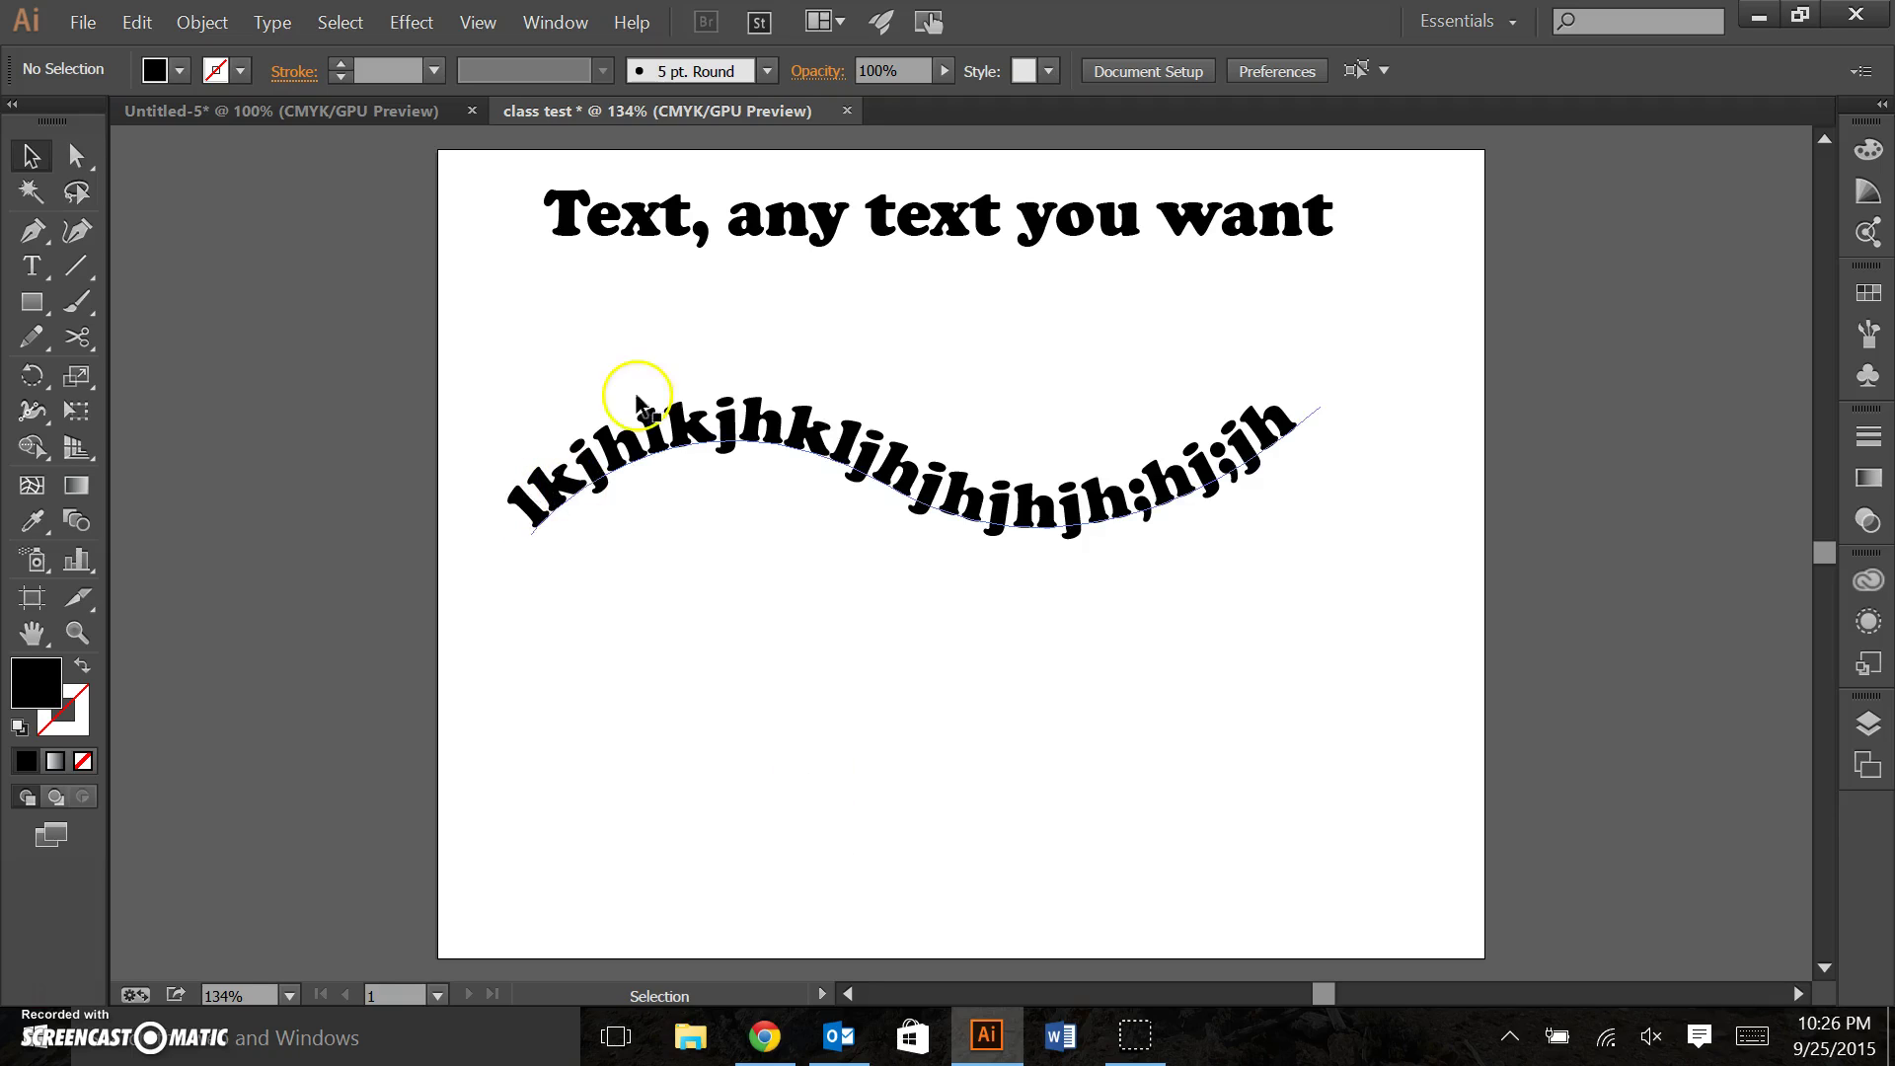
Delete the type-on-path text and take up the Pencil tool.
{"action": "left_click_drag", "start_coordinate": [556, 387], "coordinate": [762, 570]}
{"action": "key", "text": "Delete"}
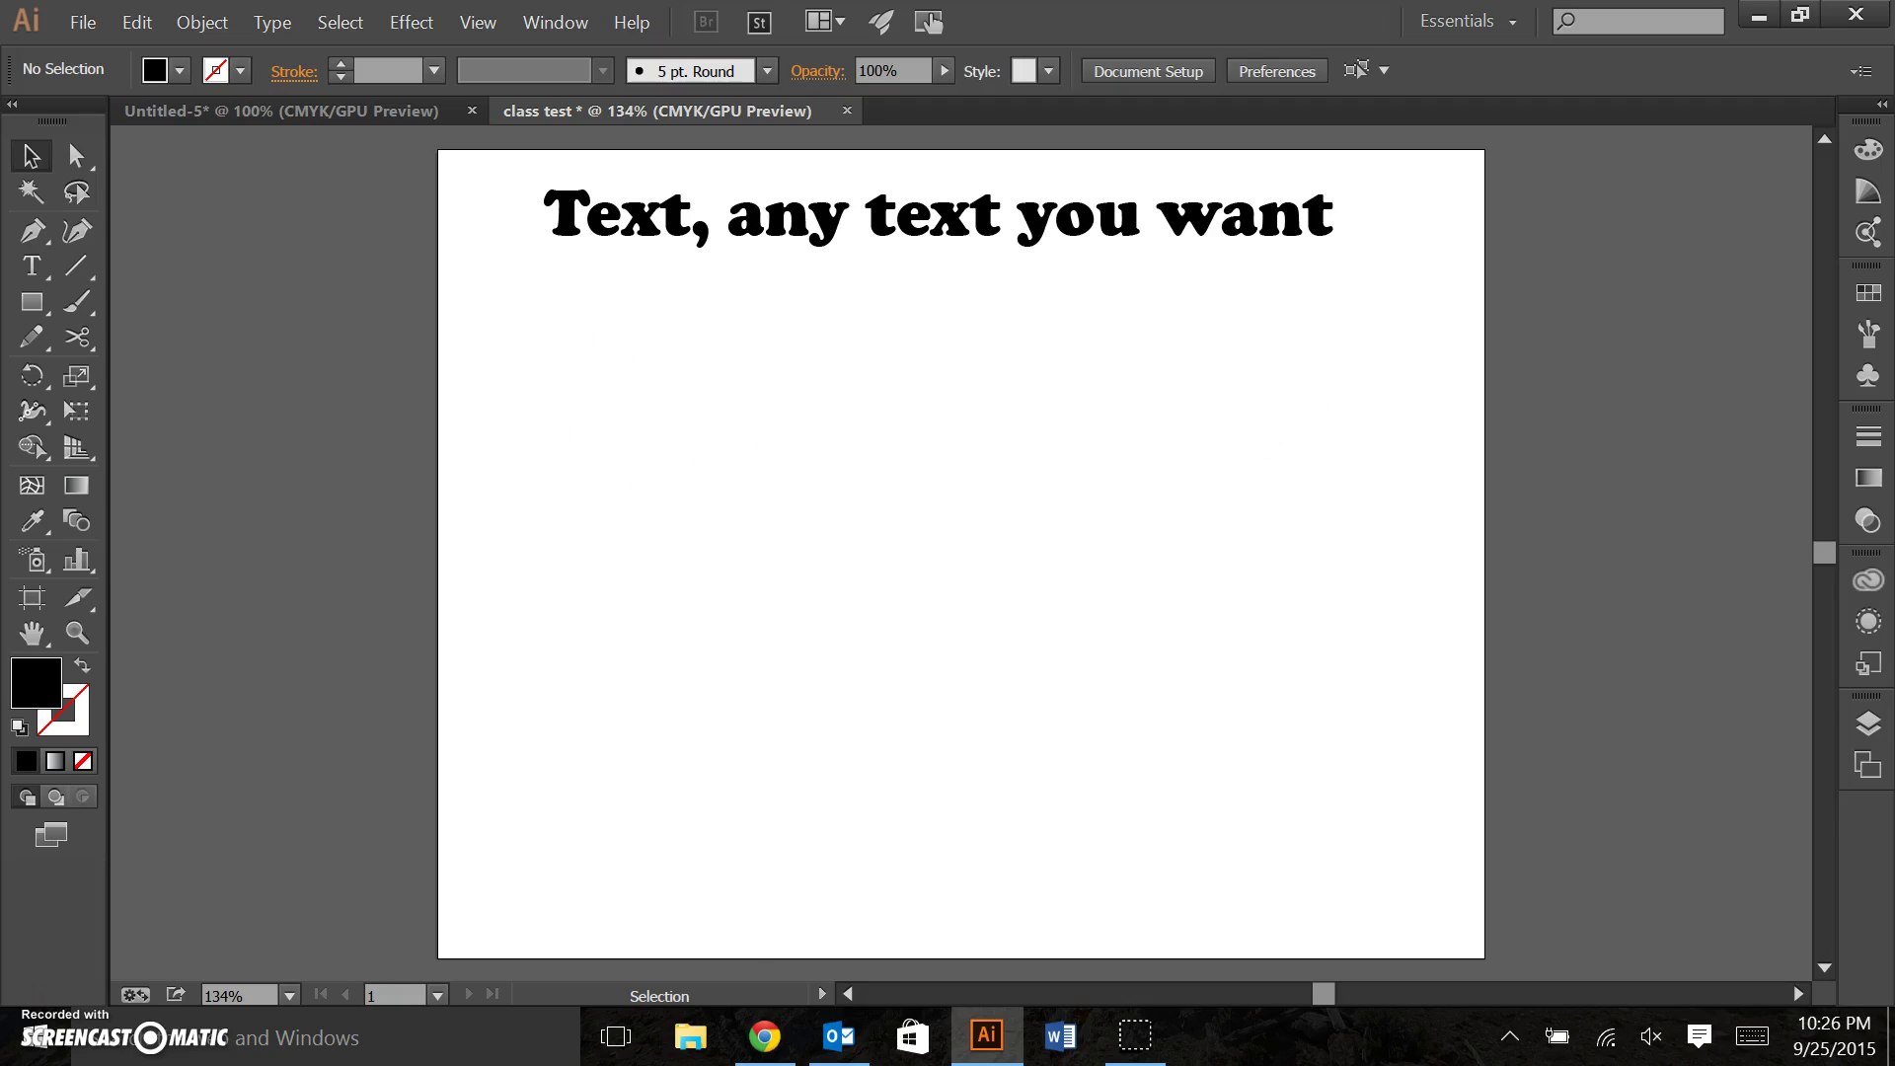
{"action": "left_click", "coordinate": [32, 337]}
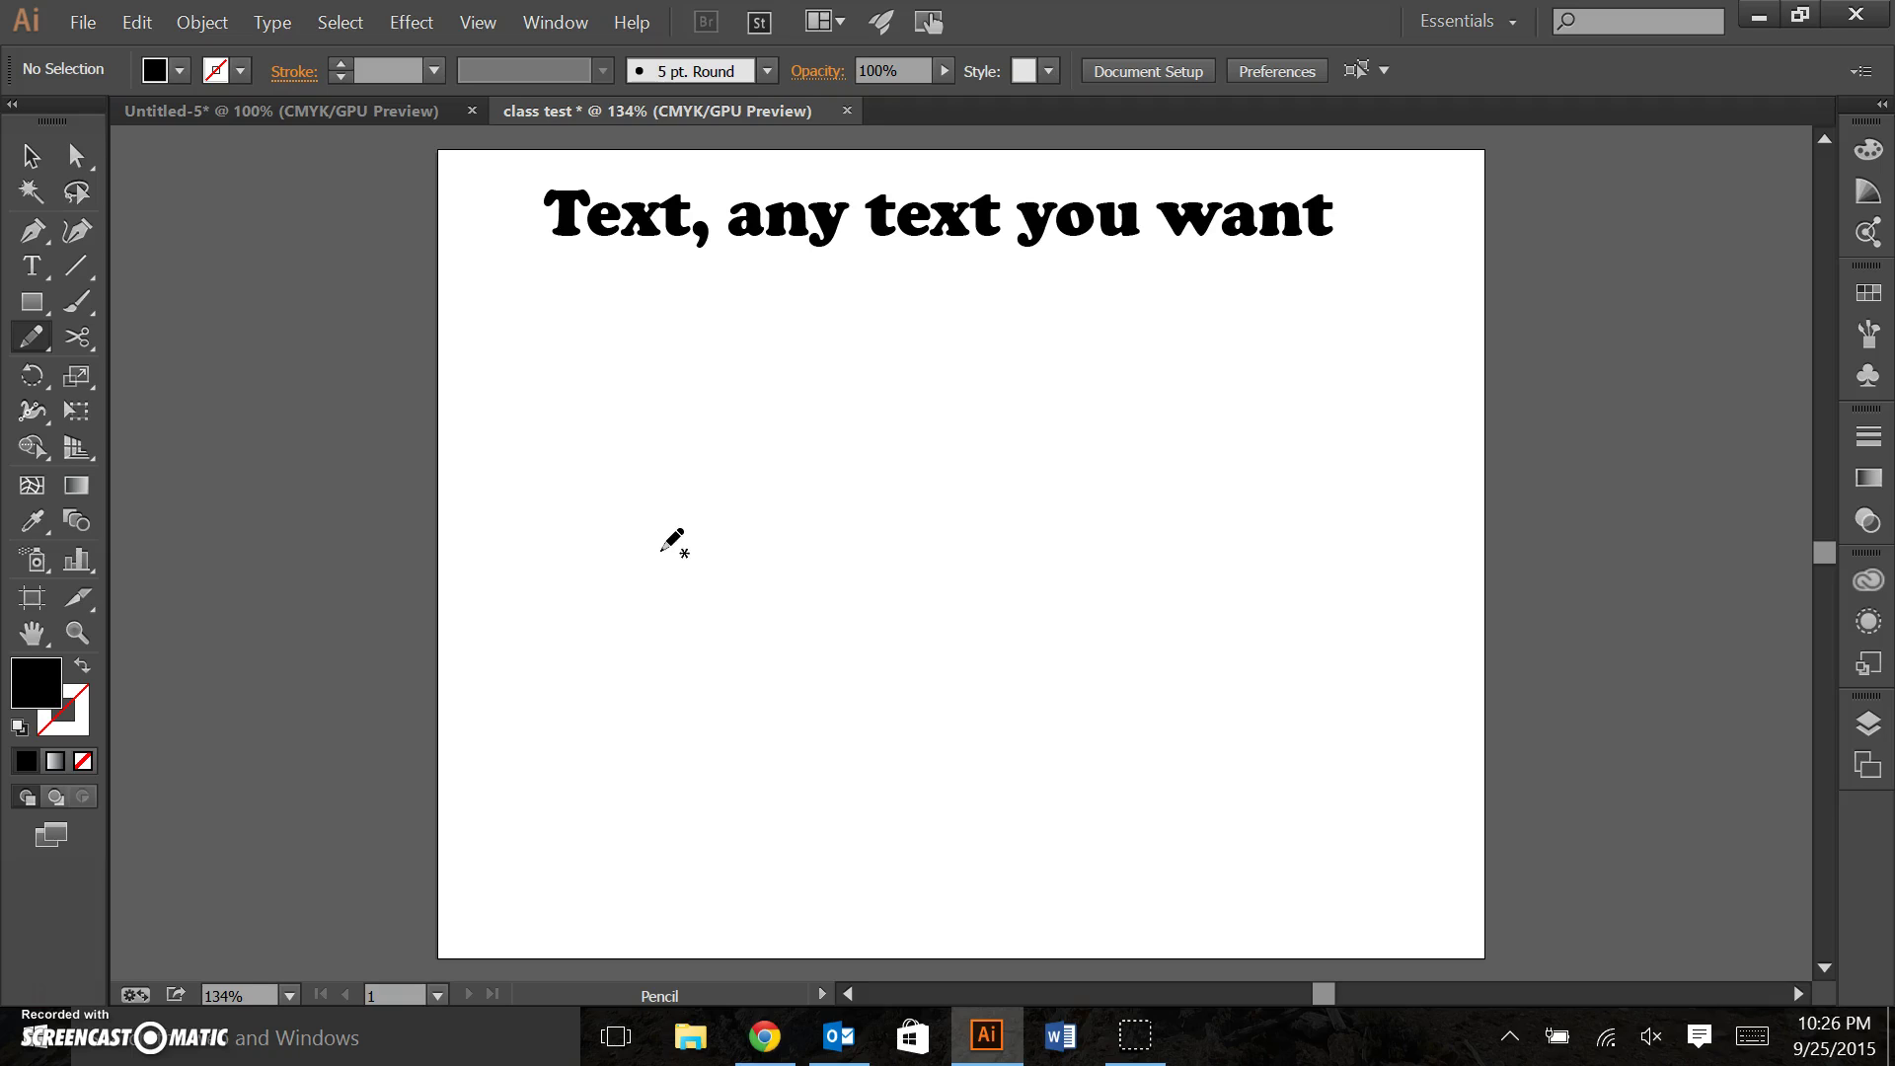
{"action": "left_click", "coordinate": [566, 547]}
Draw a long three-pass freehand squiggle with the Pencil and give it a 1 pt black stroke.
{"action": "mouse_move", "coordinate": [565, 547]}
{"action": "left_mouse_down"}
{"action": "mouse_move", "coordinate": [583, 510]}
{"action": "mouse_move", "coordinate": [608, 499]}
{"action": "mouse_move", "coordinate": [628, 521]}
{"action": "mouse_move", "coordinate": [656, 475]}
{"action": "mouse_move", "coordinate": [726, 446]}
{"action": "mouse_move", "coordinate": [748, 495]}
{"action": "mouse_move", "coordinate": [818, 439]}
{"action": "mouse_move", "coordinate": [922, 484]}
{"action": "mouse_move", "coordinate": [898, 421]}
{"action": "mouse_move", "coordinate": [929, 386]}
{"action": "mouse_move", "coordinate": [980, 403]}
{"action": "mouse_move", "coordinate": [1025, 492]}
{"action": "mouse_move", "coordinate": [1126, 445]}
{"action": "mouse_move", "coordinate": [1126, 346]}
{"action": "mouse_move", "coordinate": [1236, 328]}
{"action": "mouse_move", "coordinate": [1287, 429]}
{"action": "mouse_move", "coordinate": [1255, 551]}
{"action": "mouse_move", "coordinate": [1353, 569]}
{"action": "mouse_move", "coordinate": [1359, 694]}
{"action": "mouse_move", "coordinate": [1327, 713]}
{"action": "mouse_move", "coordinate": [1197, 659]}
{"action": "mouse_move", "coordinate": [1114, 521]}
{"action": "mouse_move", "coordinate": [1059, 574]}
{"action": "mouse_move", "coordinate": [1066, 619]}
{"action": "left_mouse_up"}
{"action": "mouse_move", "coordinate": [1081, 703]}
{"action": "left_mouse_down"}
{"action": "mouse_move", "coordinate": [1002, 725]}
{"action": "mouse_move", "coordinate": [917, 622]}
{"action": "mouse_move", "coordinate": [838, 595]}
{"action": "mouse_move", "coordinate": [806, 650]}
{"action": "mouse_move", "coordinate": [856, 746]}
{"action": "mouse_move", "coordinate": [803, 773]}
{"action": "mouse_move", "coordinate": [727, 741]}
{"action": "mouse_move", "coordinate": [722, 691]}
{"action": "mouse_move", "coordinate": [630, 615]}
{"action": "mouse_move", "coordinate": [569, 658]}
{"action": "left_mouse_up"}
{"action": "mouse_move", "coordinate": [567, 772]}
{"action": "left_mouse_down"}
{"action": "mouse_move", "coordinate": [650, 844]}
{"action": "mouse_move", "coordinate": [746, 873]}
{"action": "mouse_move", "coordinate": [868, 873]}
{"action": "mouse_move", "coordinate": [941, 757]}
{"action": "mouse_move", "coordinate": [987, 807]}
{"action": "mouse_move", "coordinate": [1060, 825]}
{"action": "left_mouse_up"}
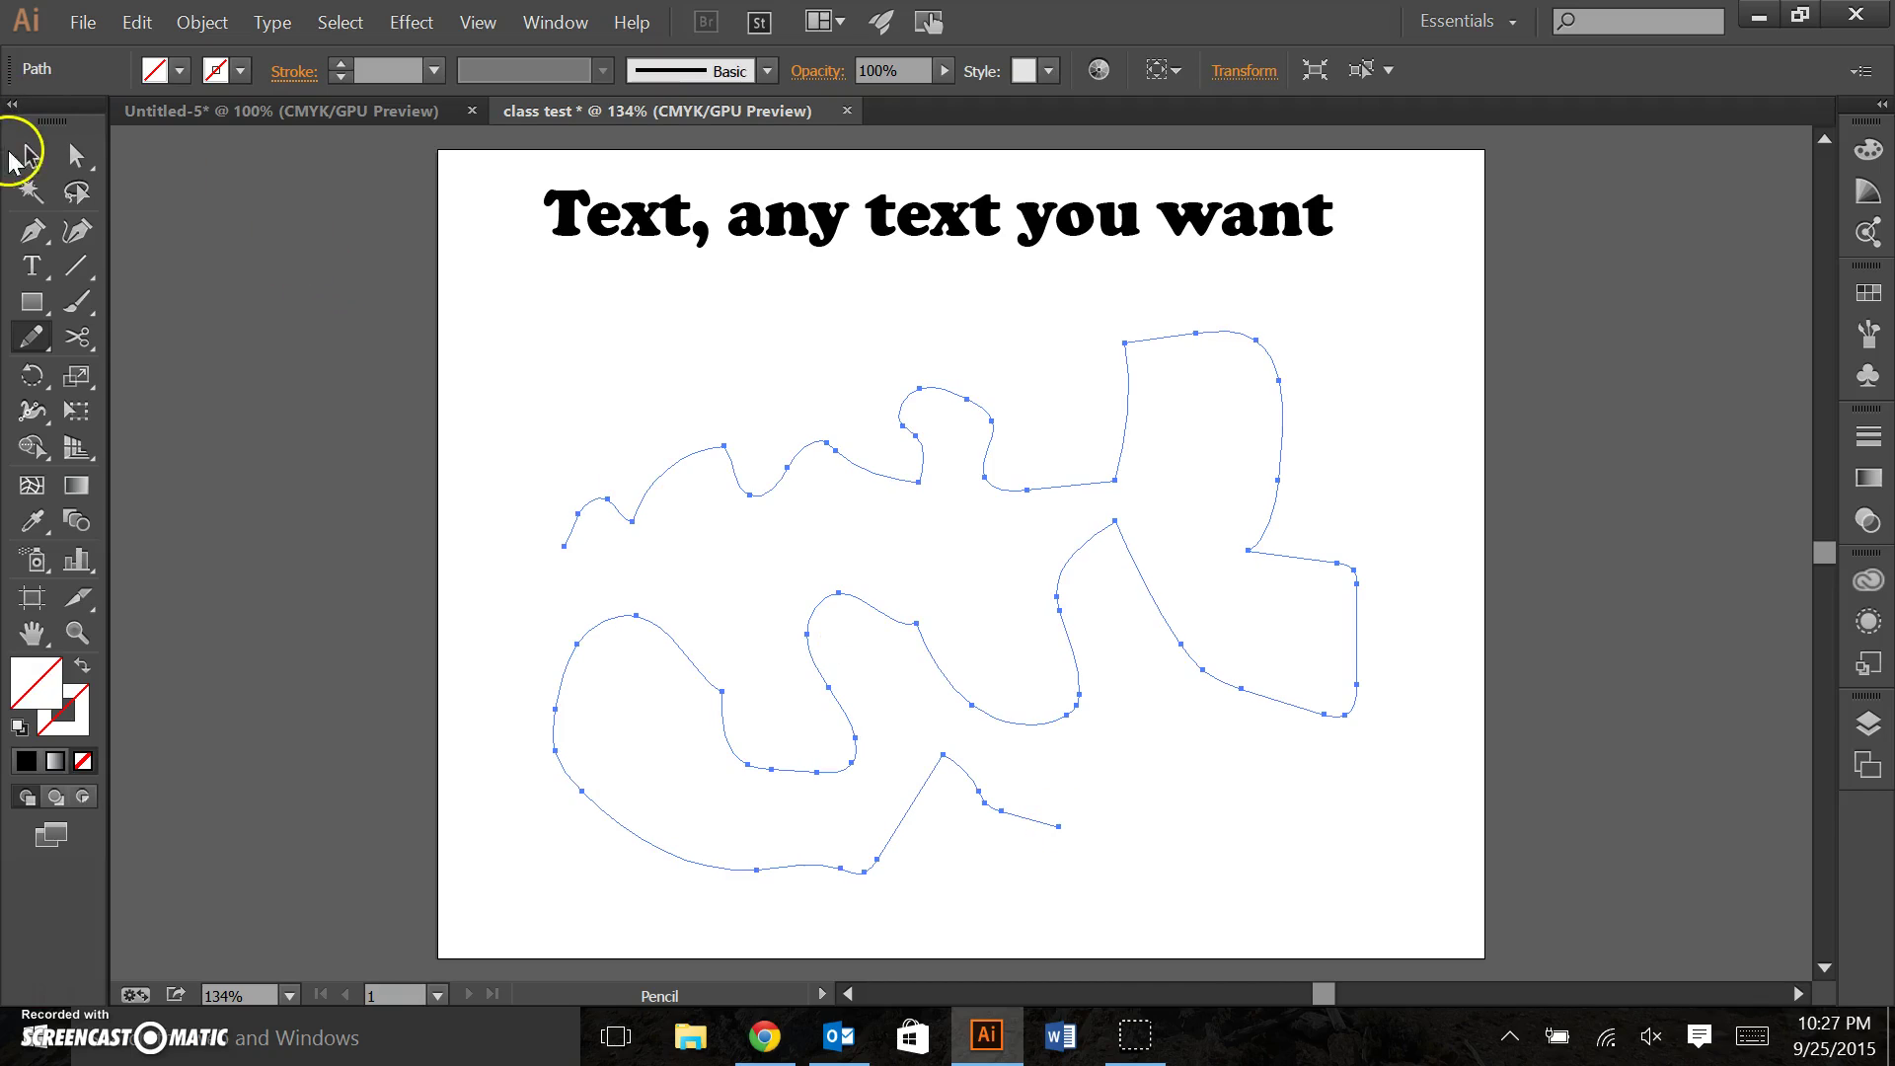
{"action": "left_click", "coordinate": [340, 63]}
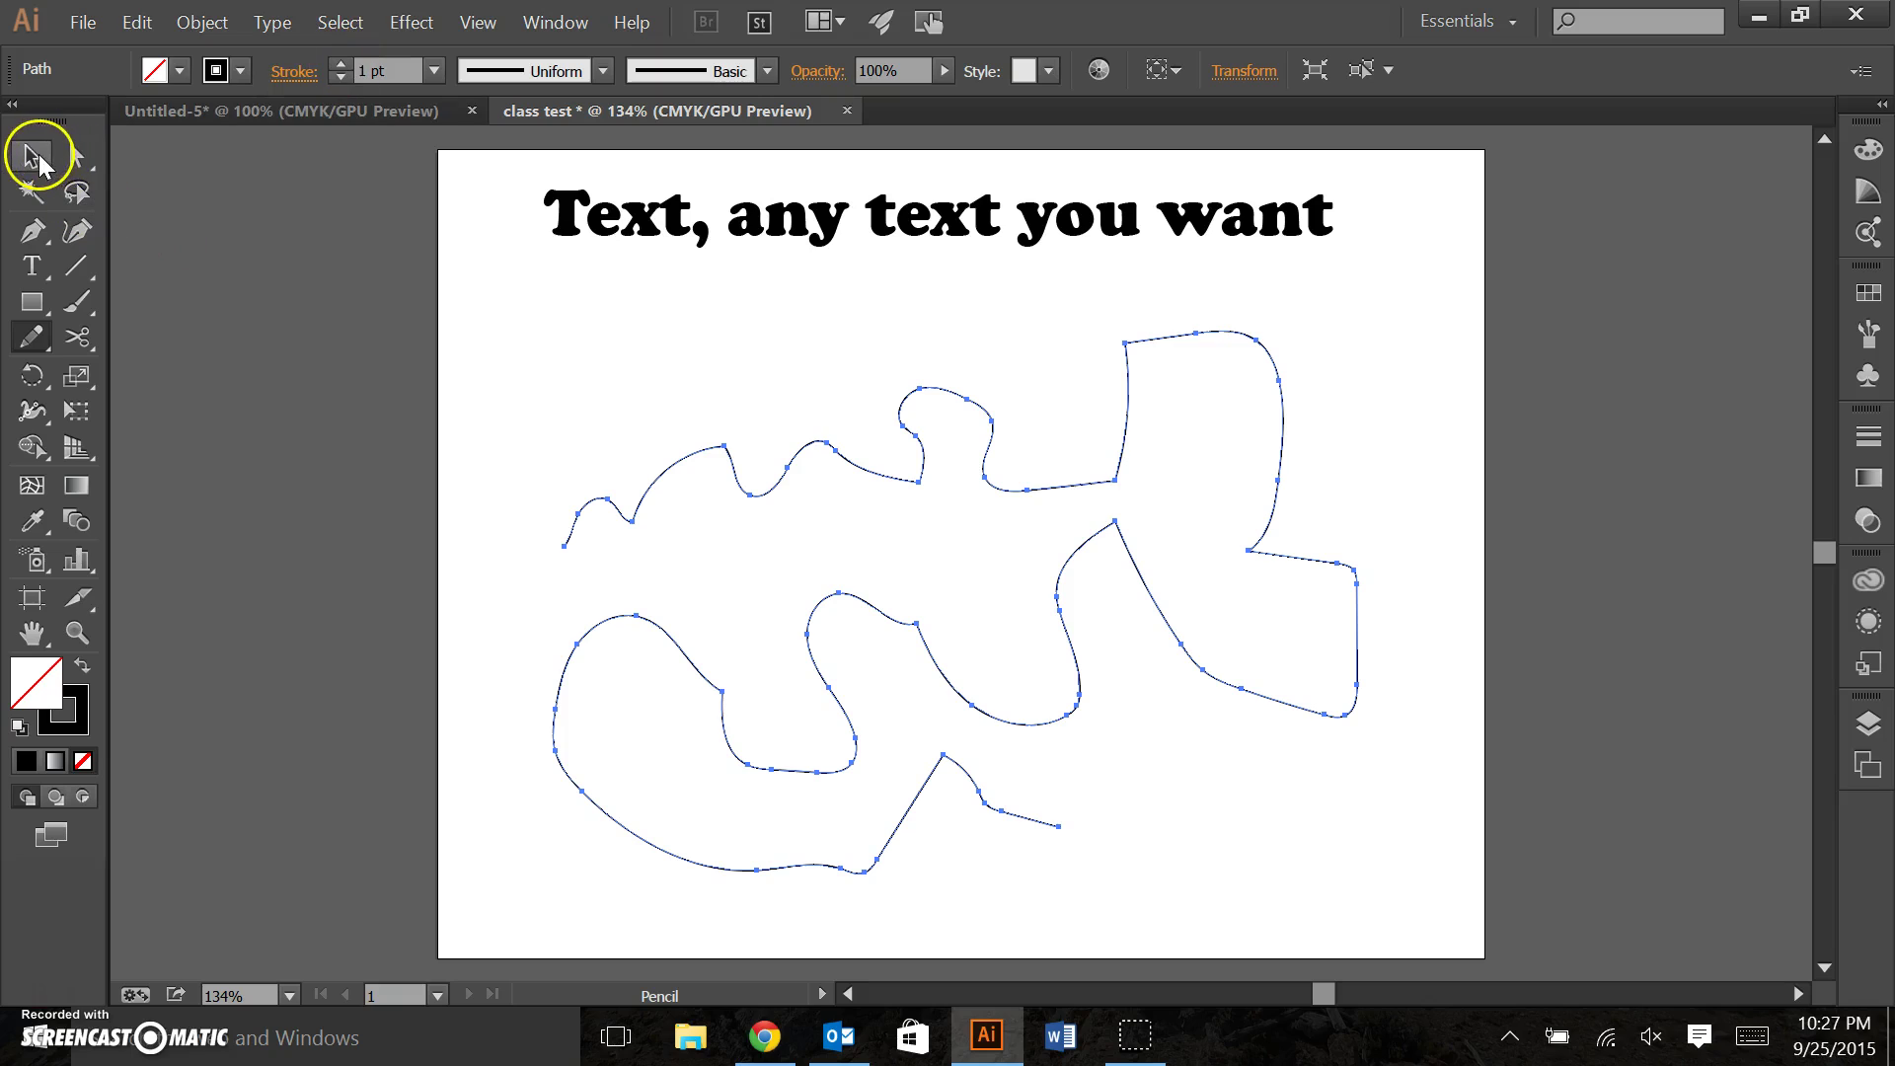
Select and deselect the freehand line a few times to inspect it.
{"action": "left_click", "coordinate": [39, 154]}
{"action": "left_click", "coordinate": [513, 430]}
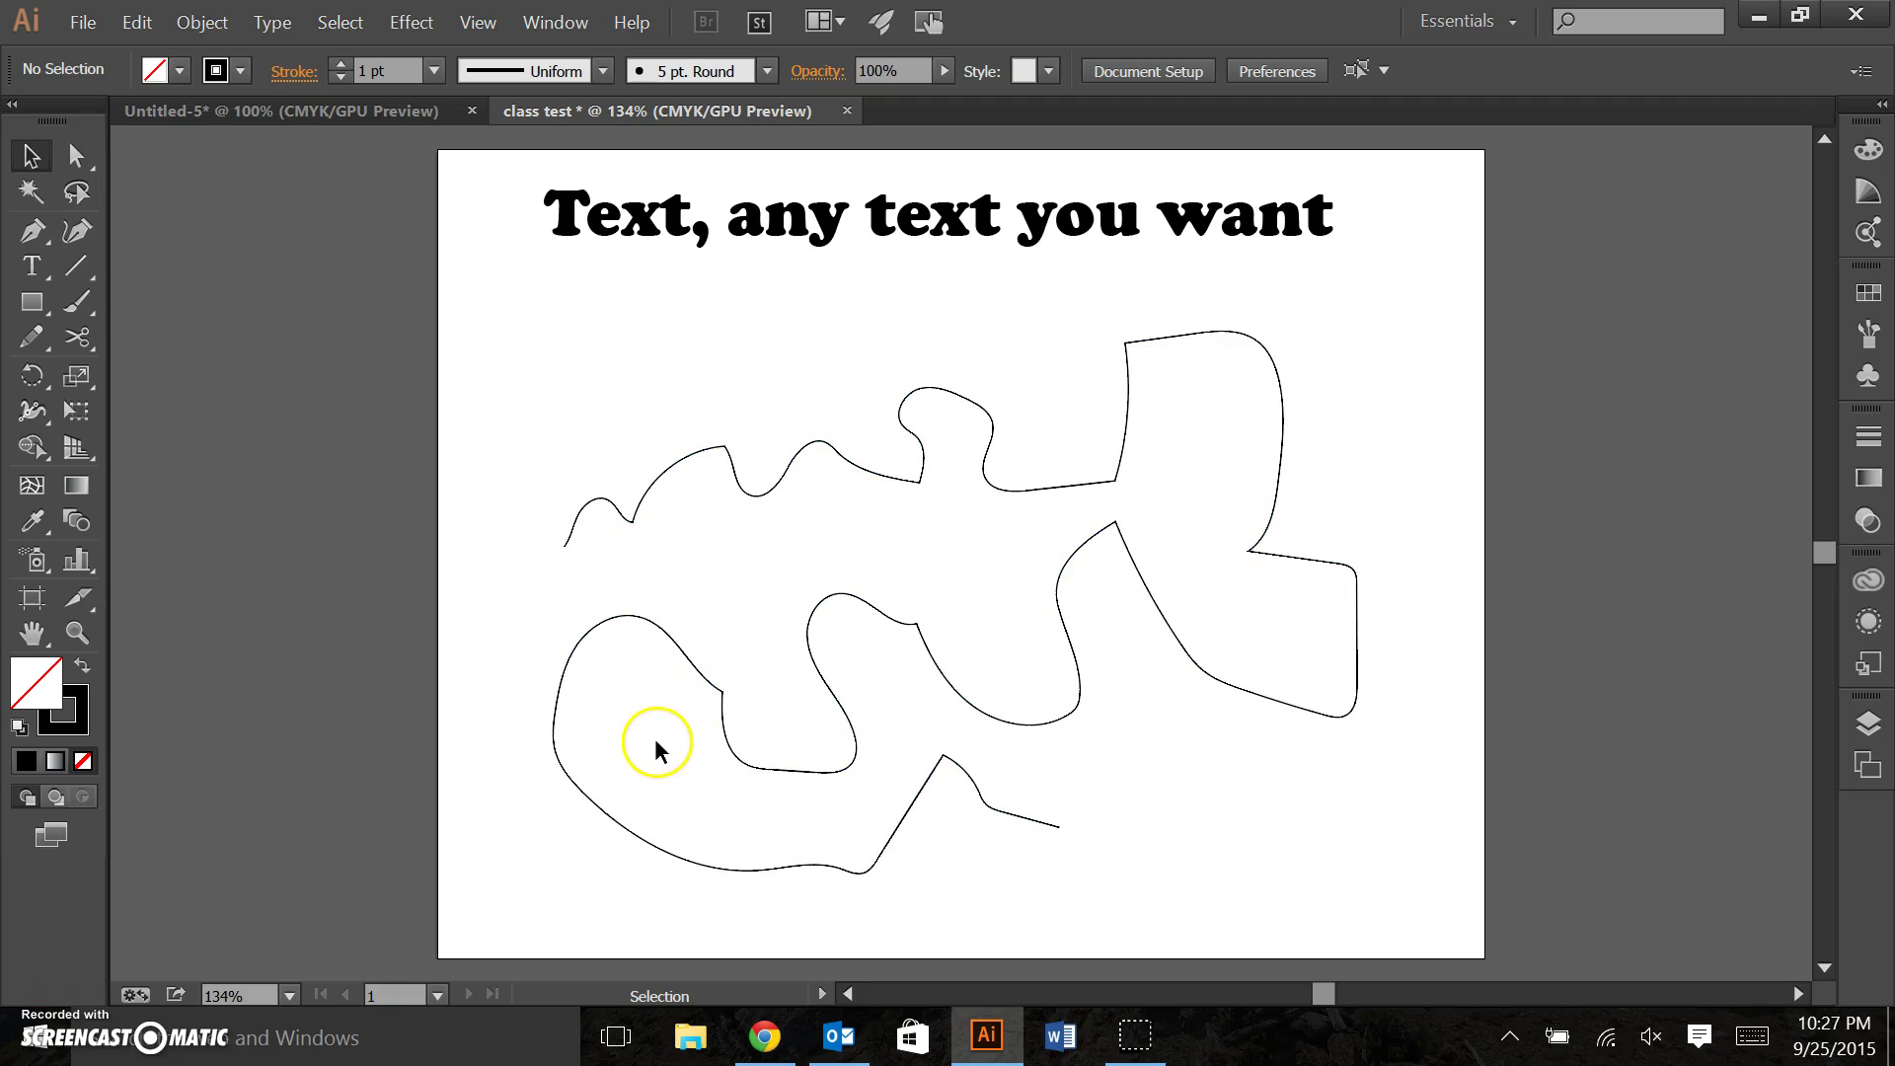
{"action": "left_click", "coordinate": [572, 538]}
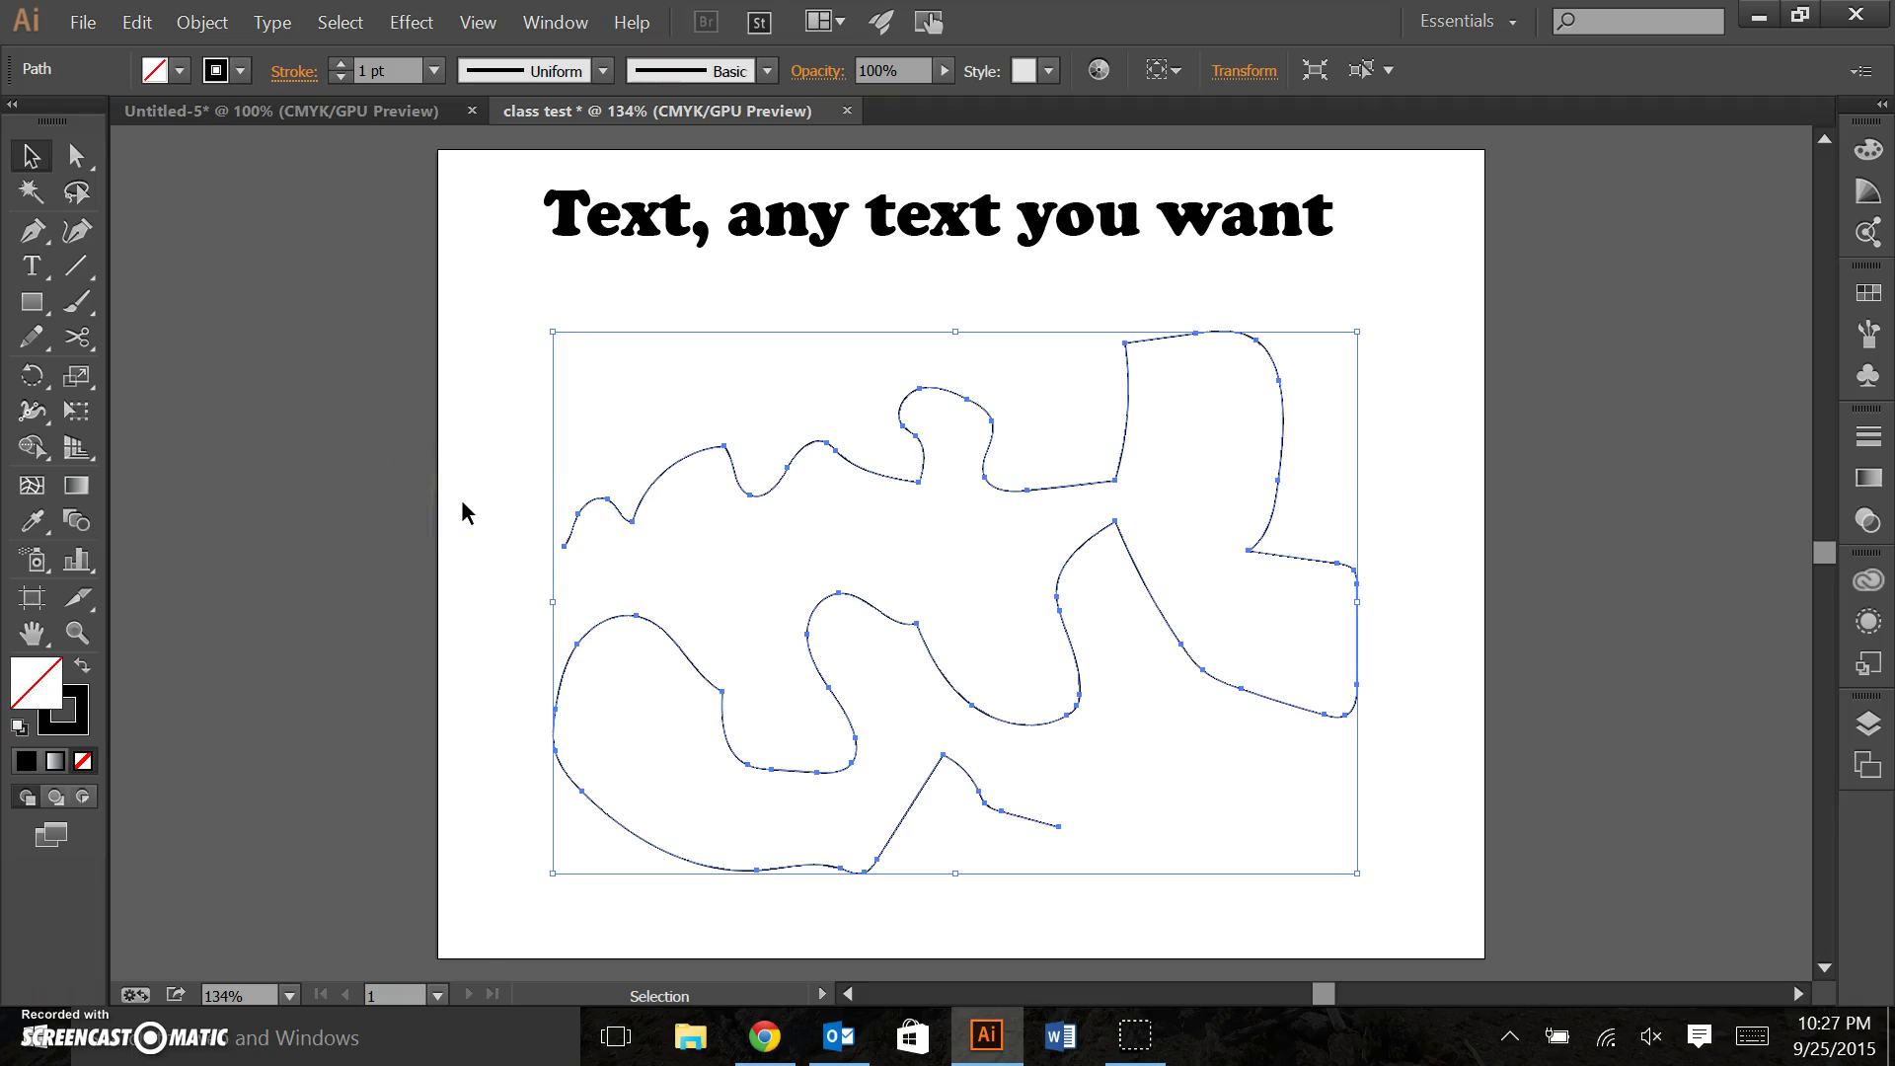
{"action": "left_click", "coordinate": [505, 535]}
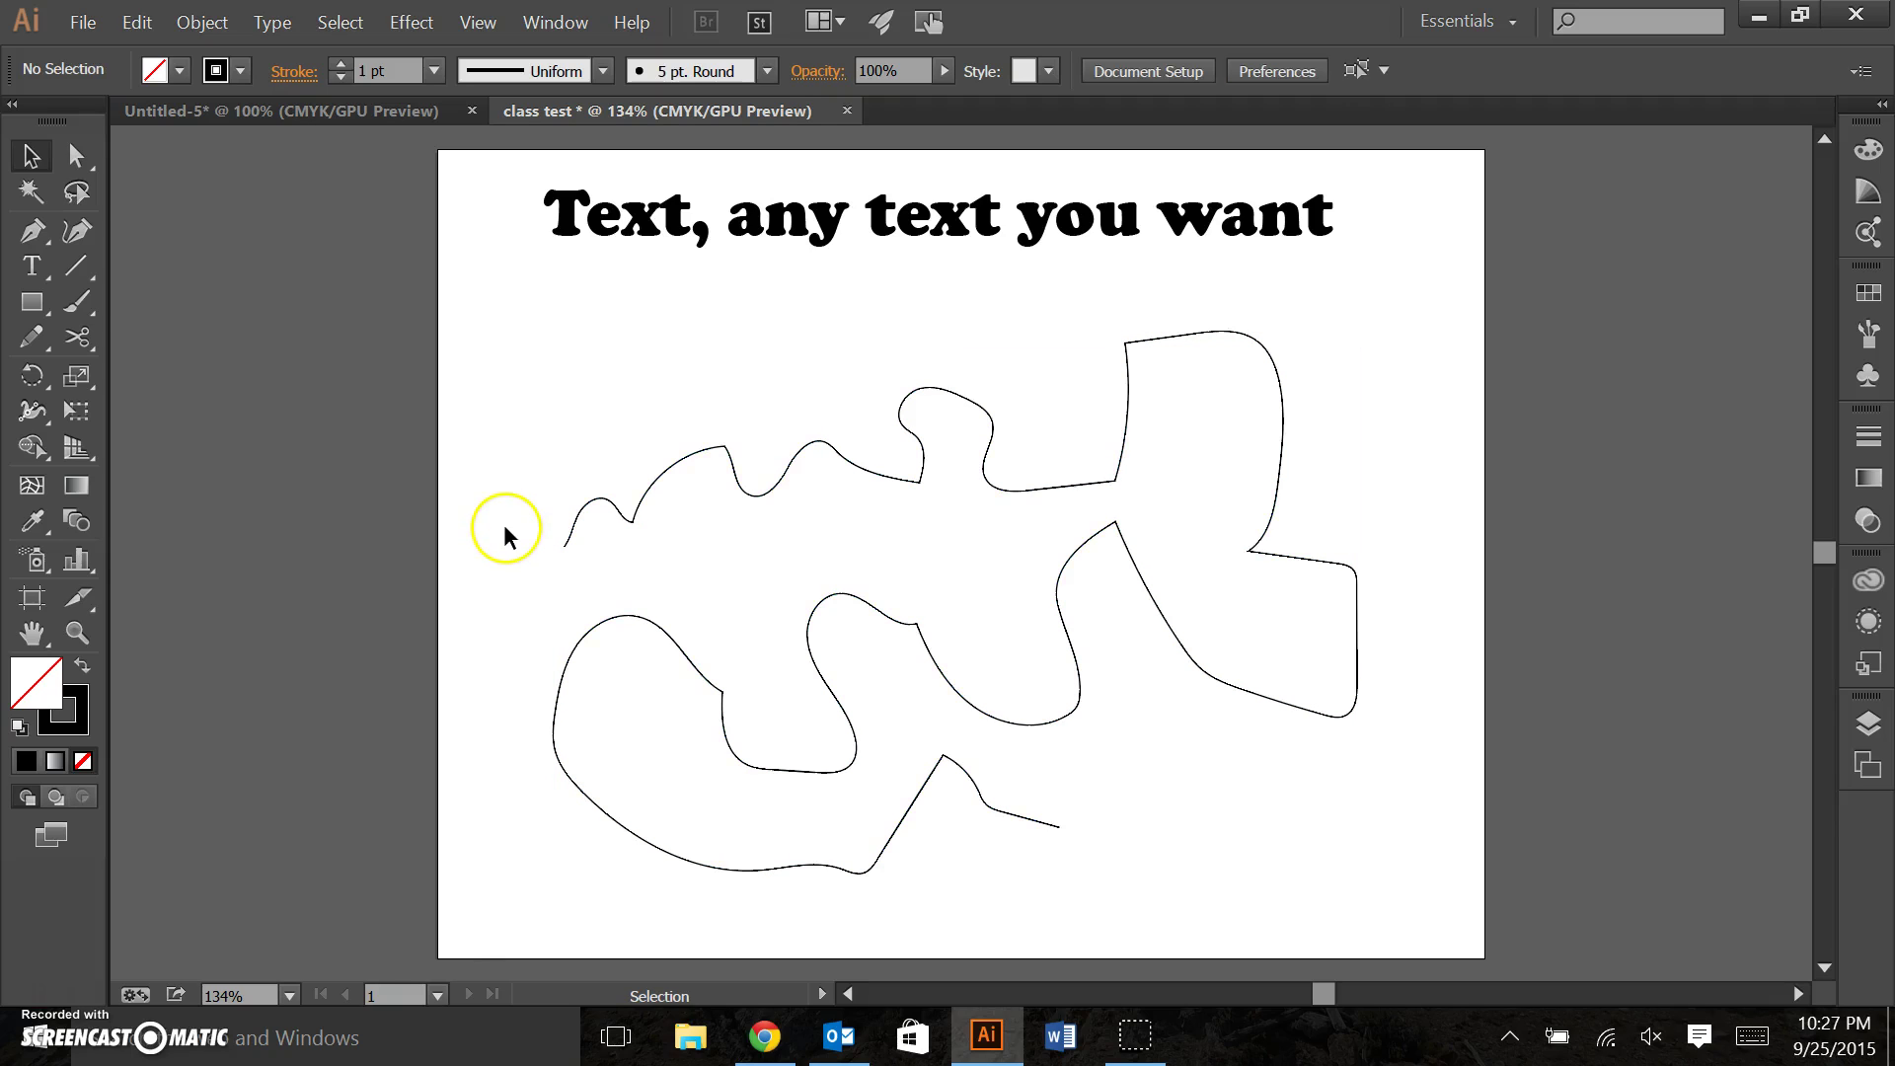
{"action": "left_click", "coordinate": [742, 760]}
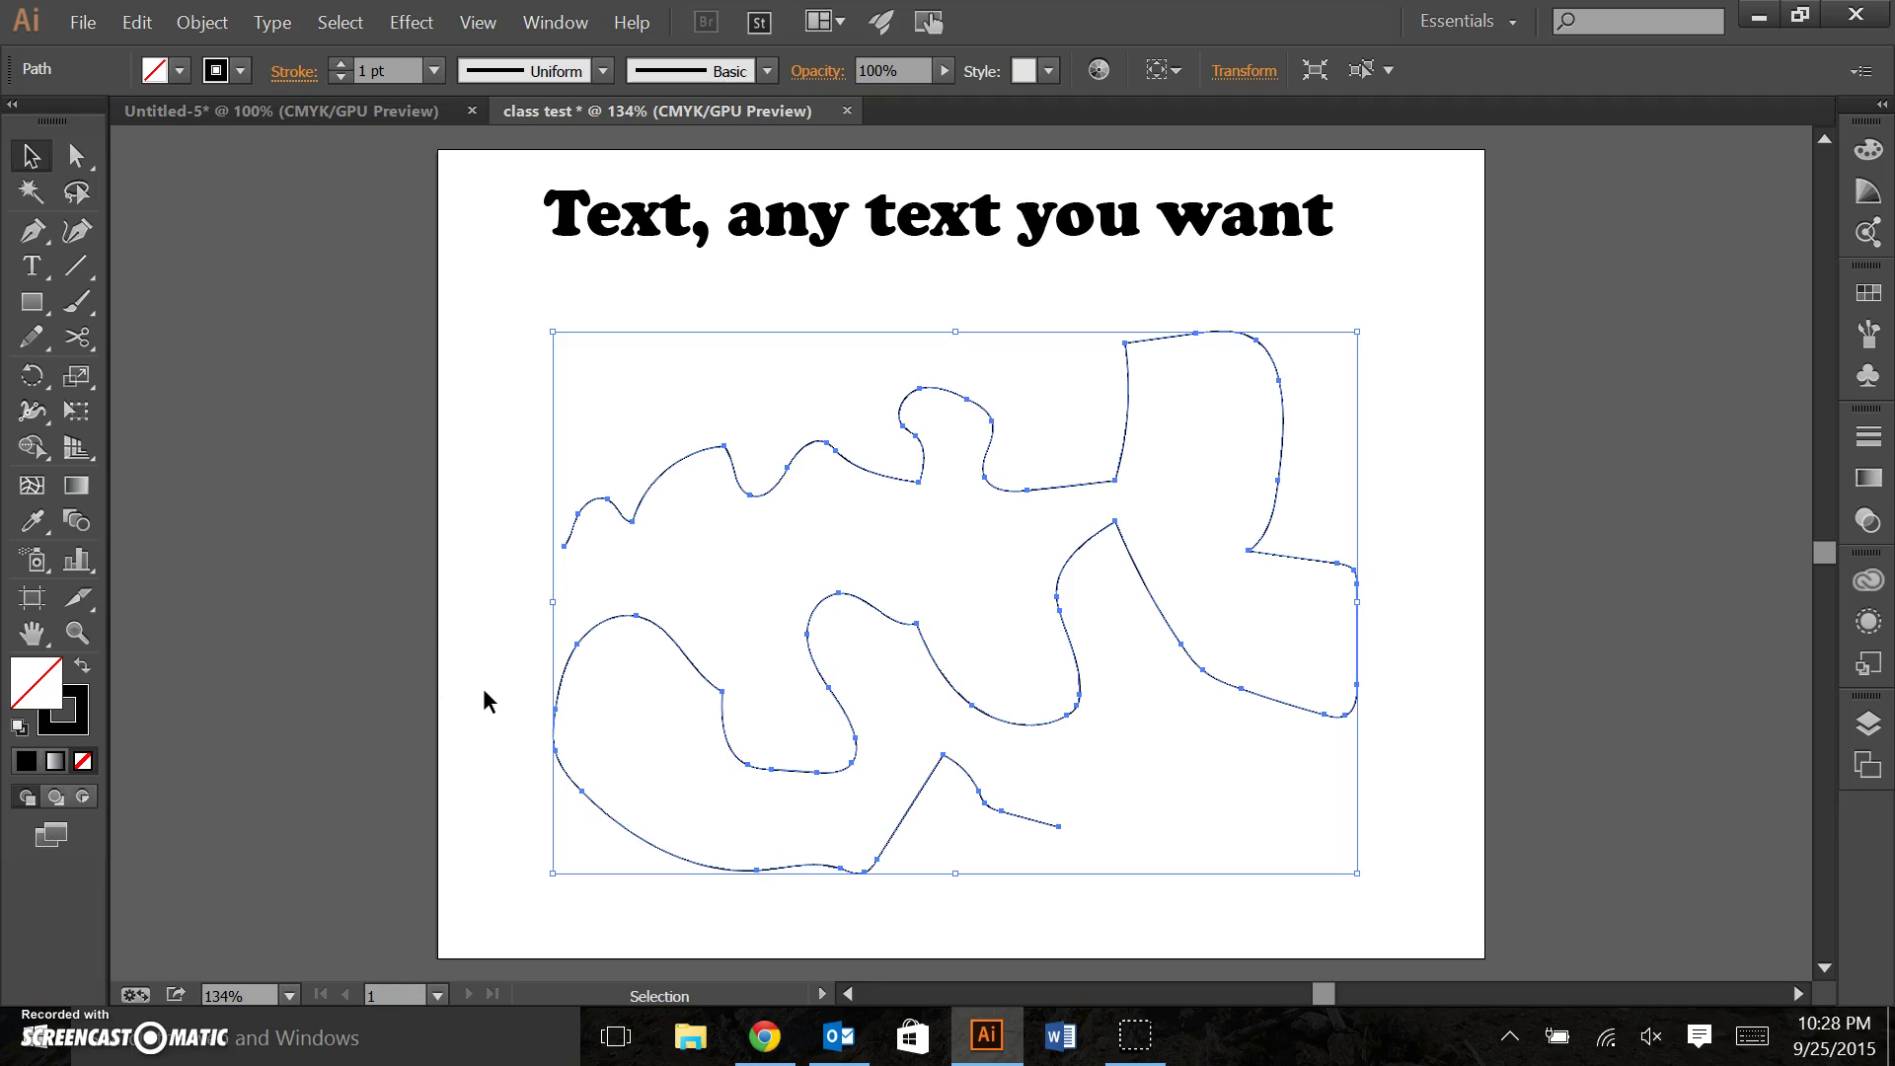
{"action": "left_click", "coordinate": [470, 541]}
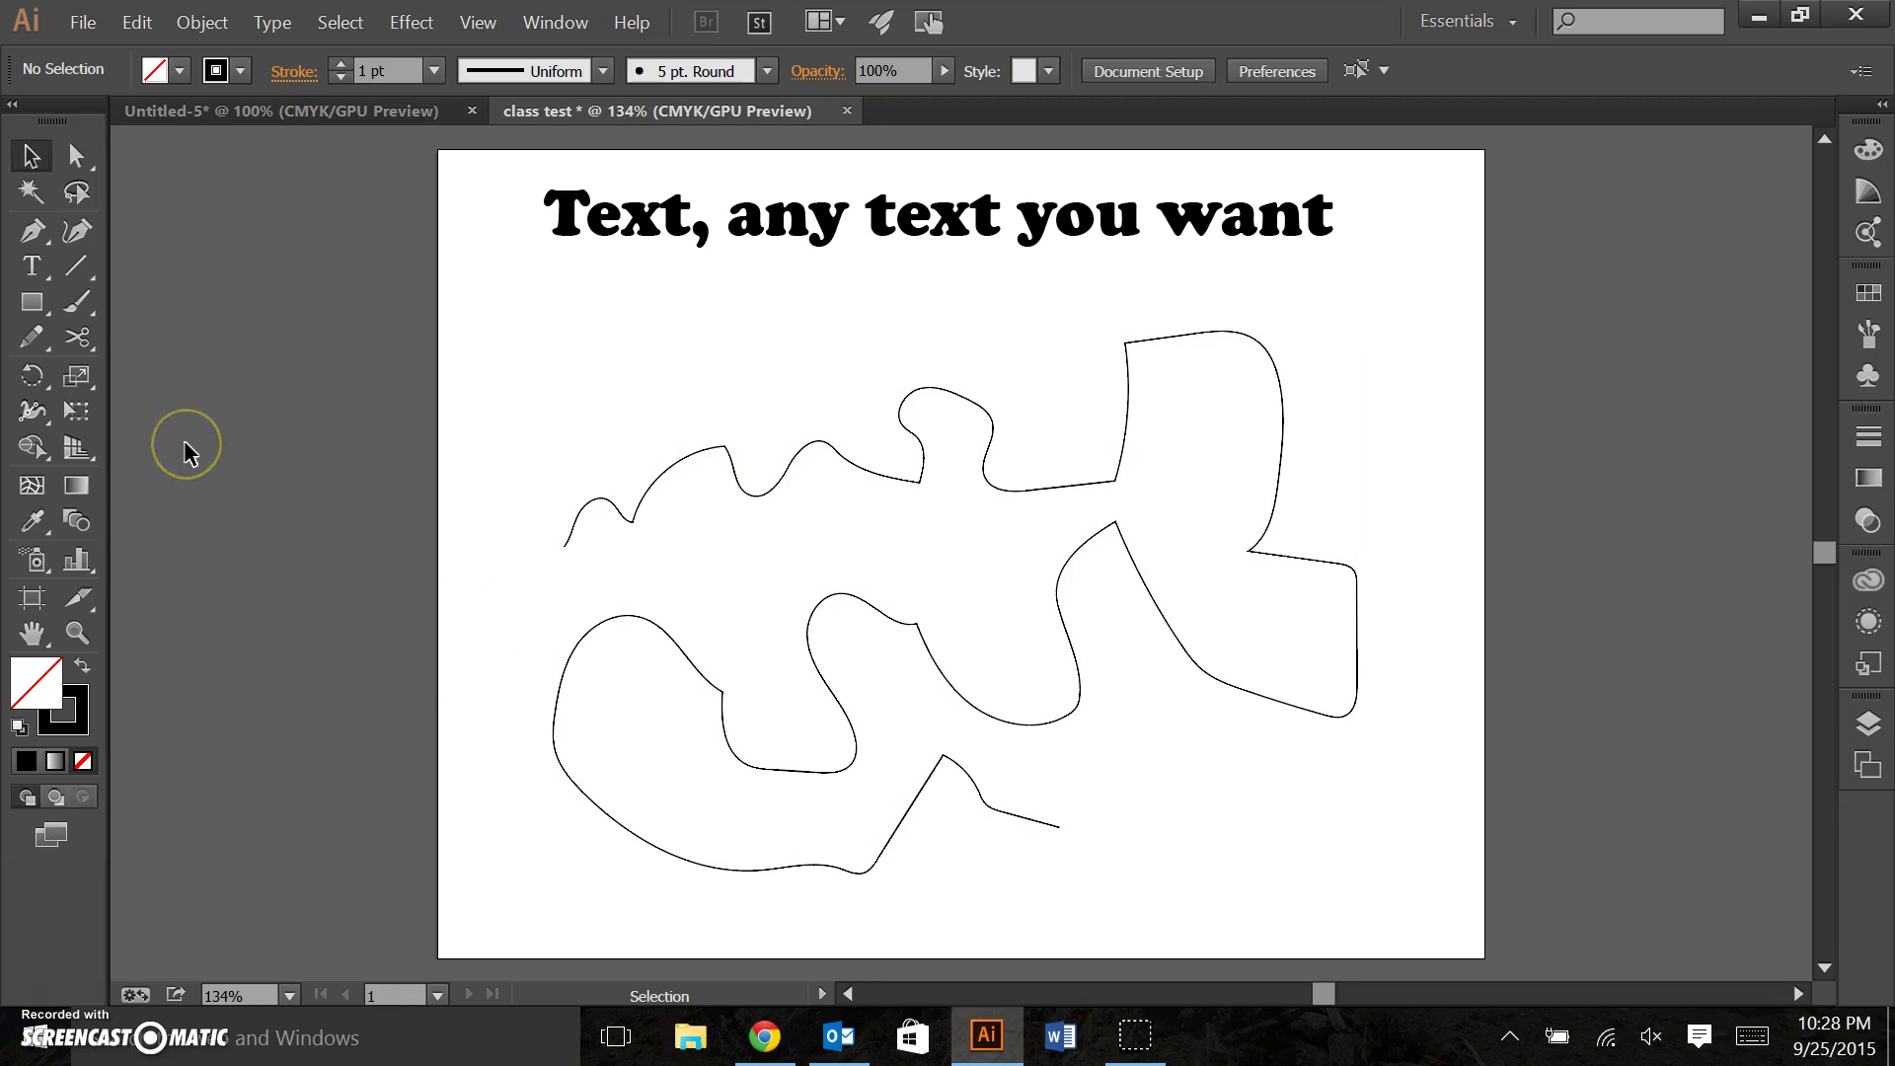
Pick the Scissors tool and cut the upper part of the line at three points.
{"action": "left_click", "coordinate": [79, 337]}
{"action": "left_click_drag", "start_coordinate": [79, 337], "coordinate": [139, 326]}
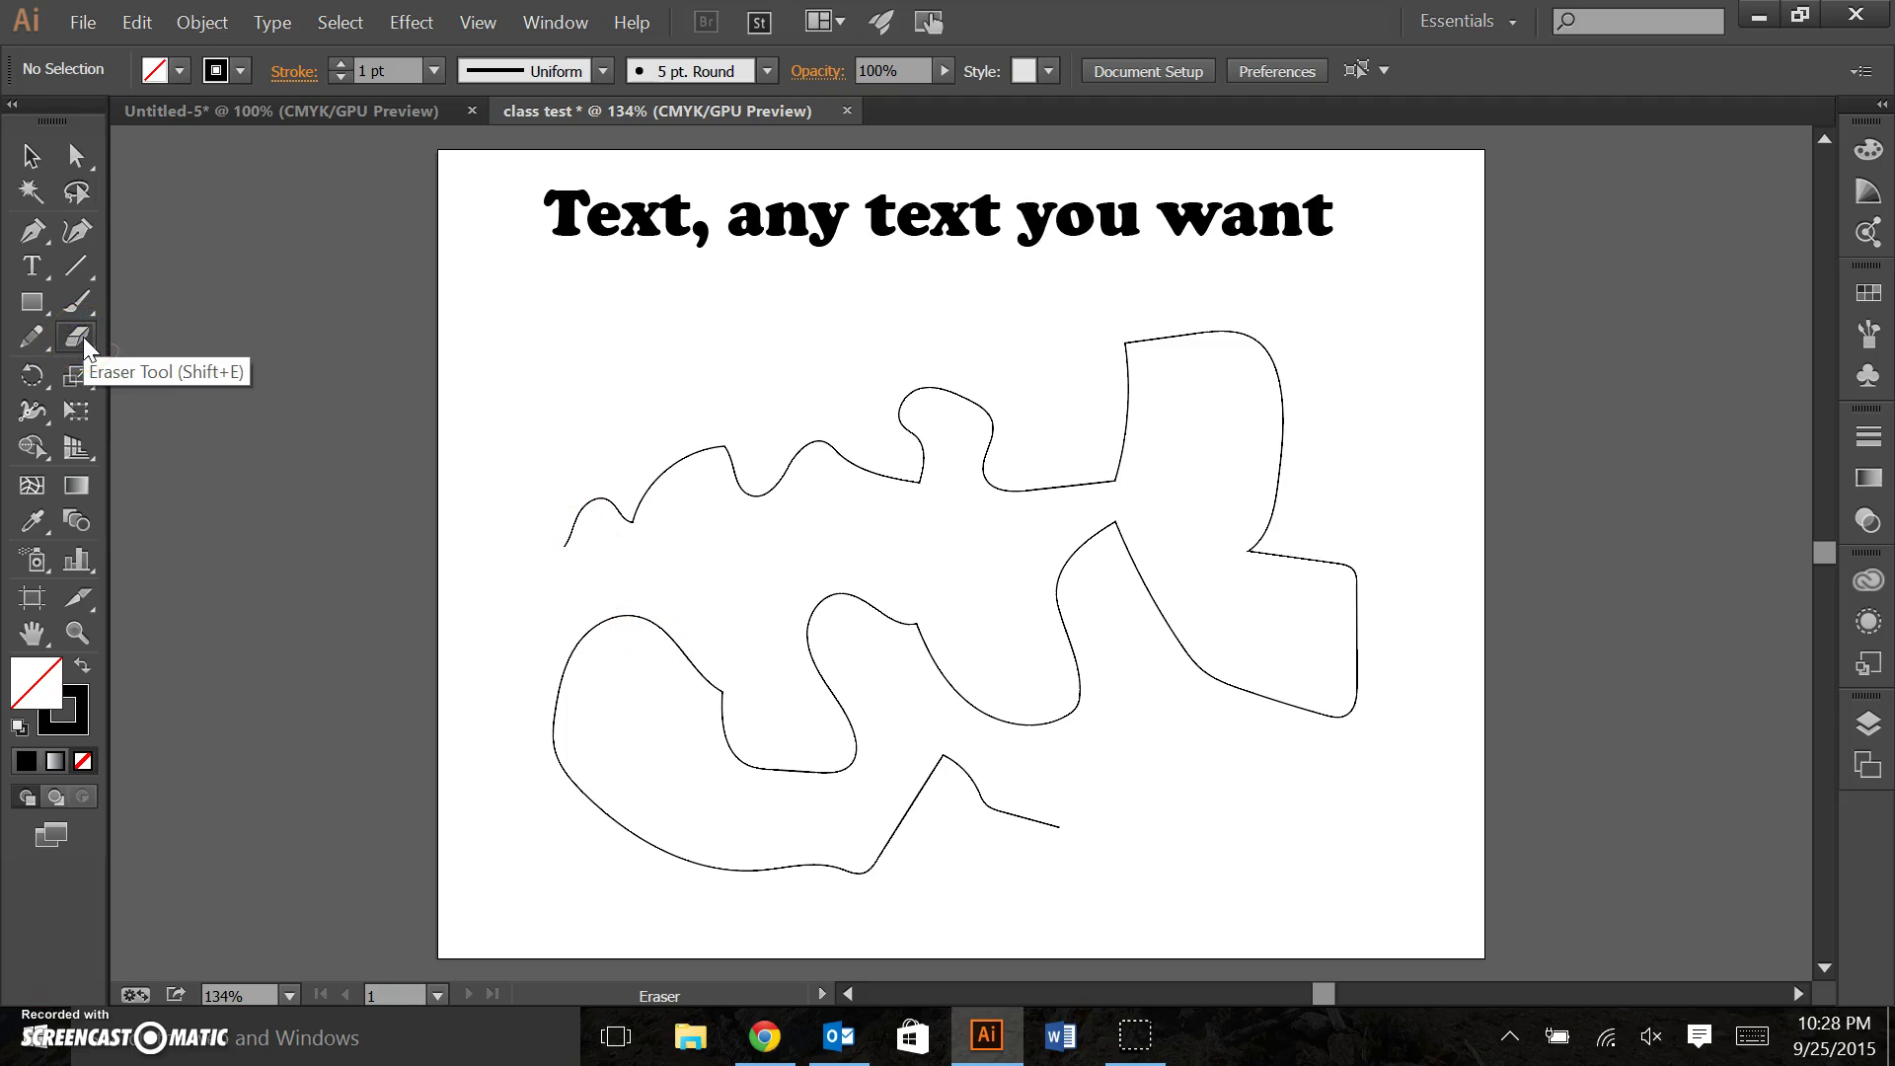
{"action": "mouse_move", "coordinate": [83, 336]}
{"action": "left_mouse_down"}
{"action": "mouse_move", "coordinate": [148, 351]}
{"action": "mouse_move", "coordinate": [148, 370]}
{"action": "left_mouse_up"}
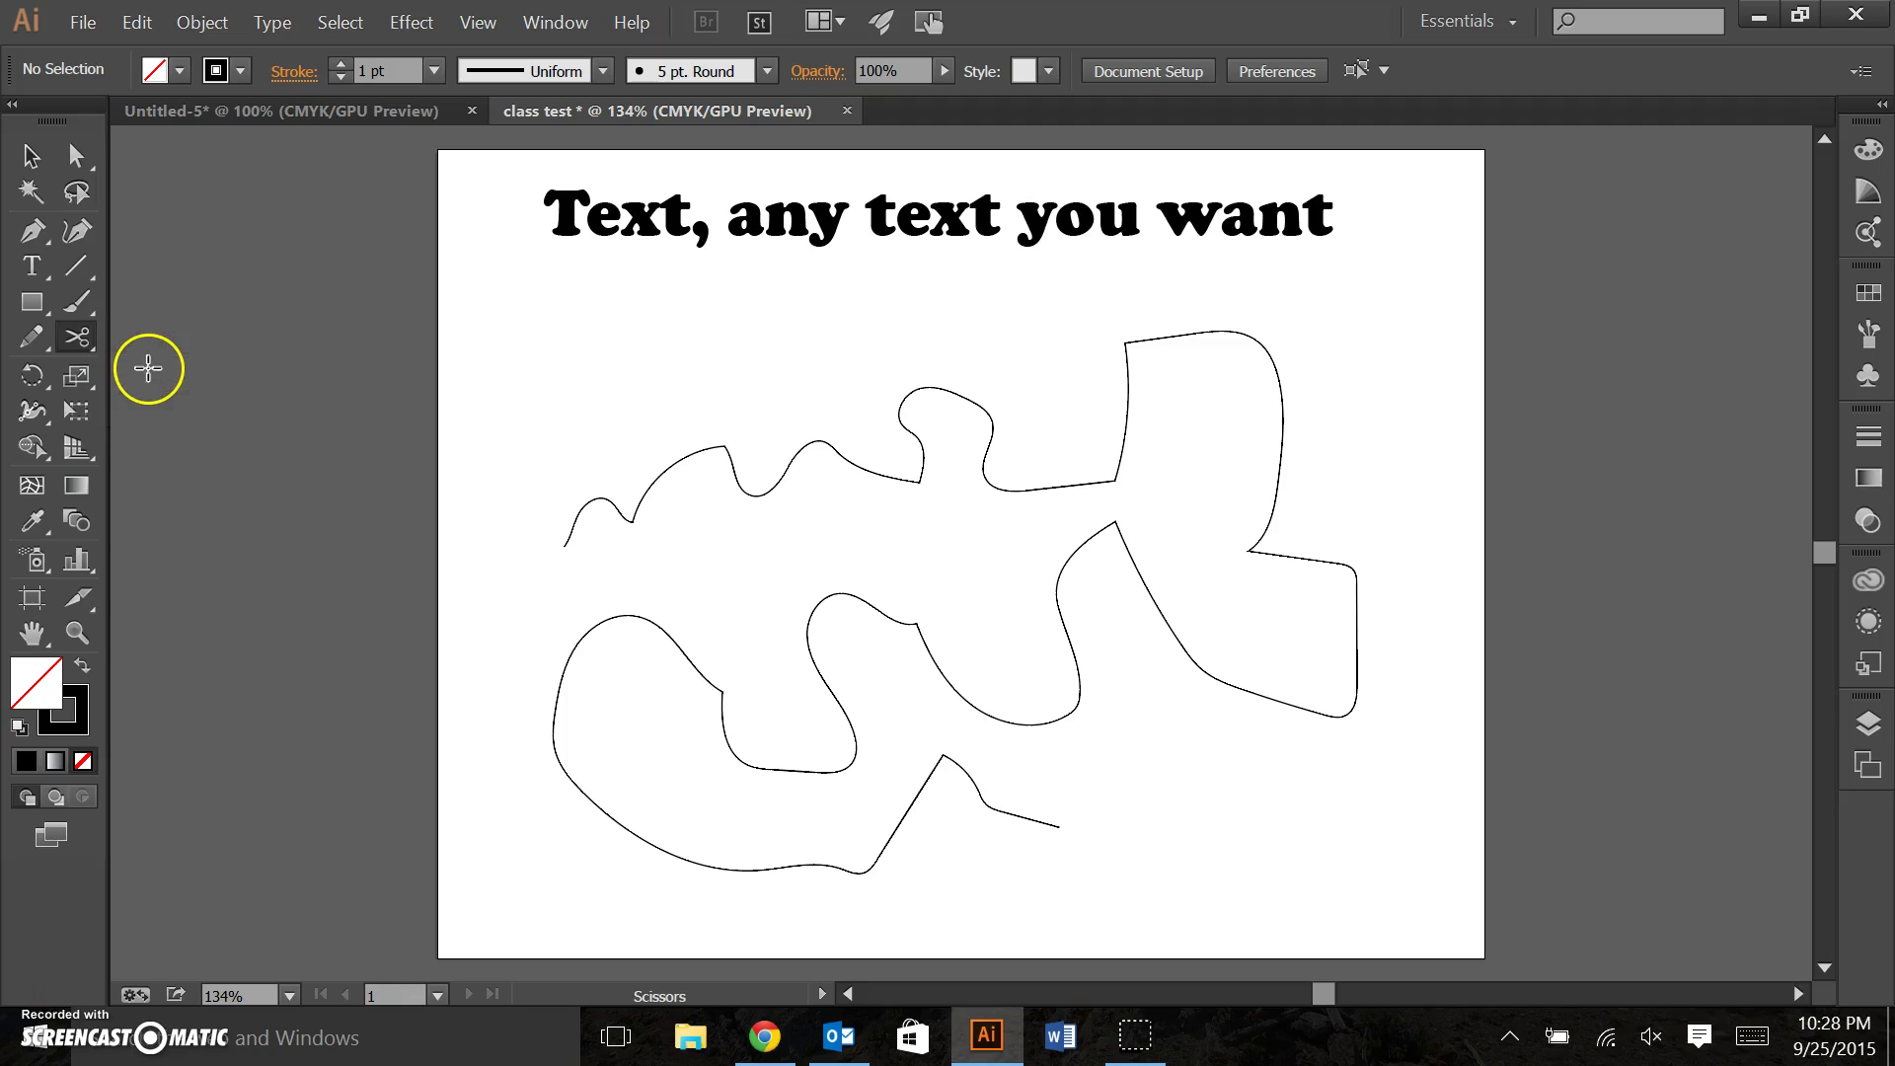
{"action": "left_click", "coordinate": [735, 474]}
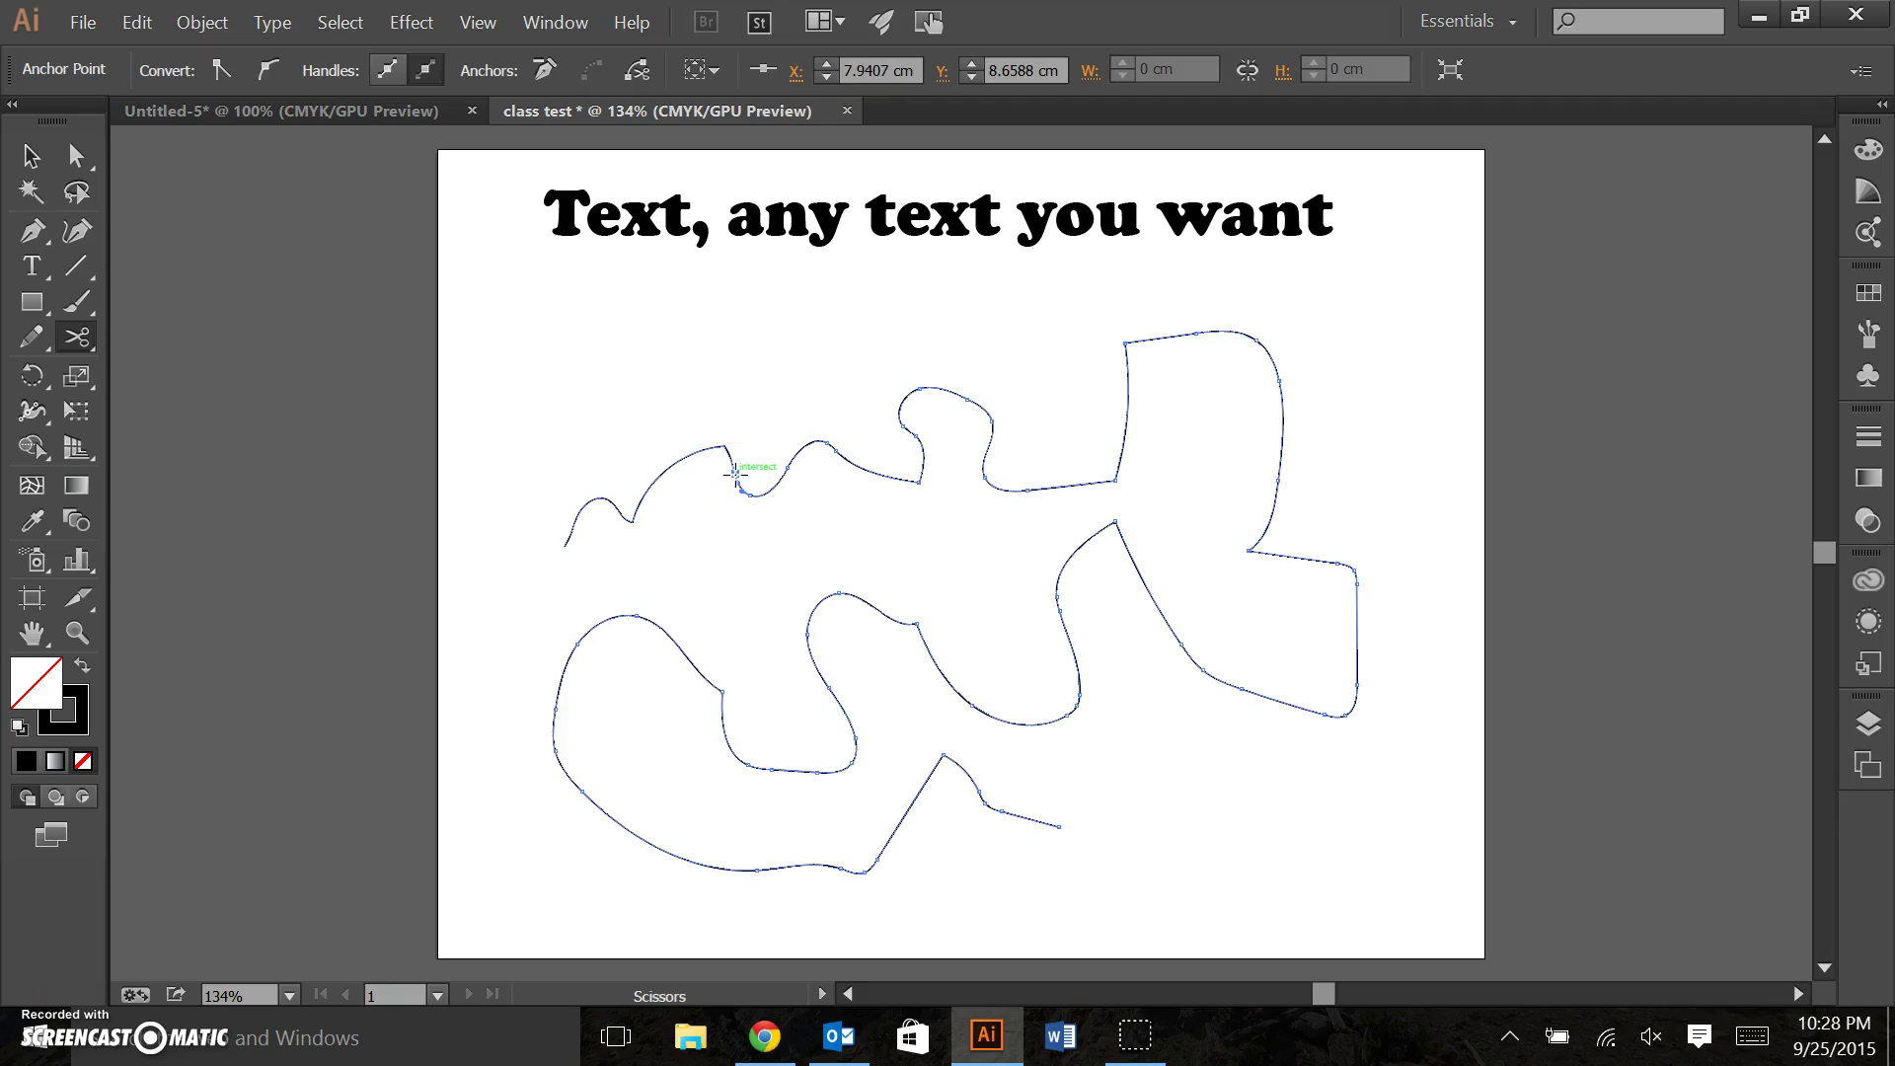
{"action": "left_click", "coordinate": [987, 454]}
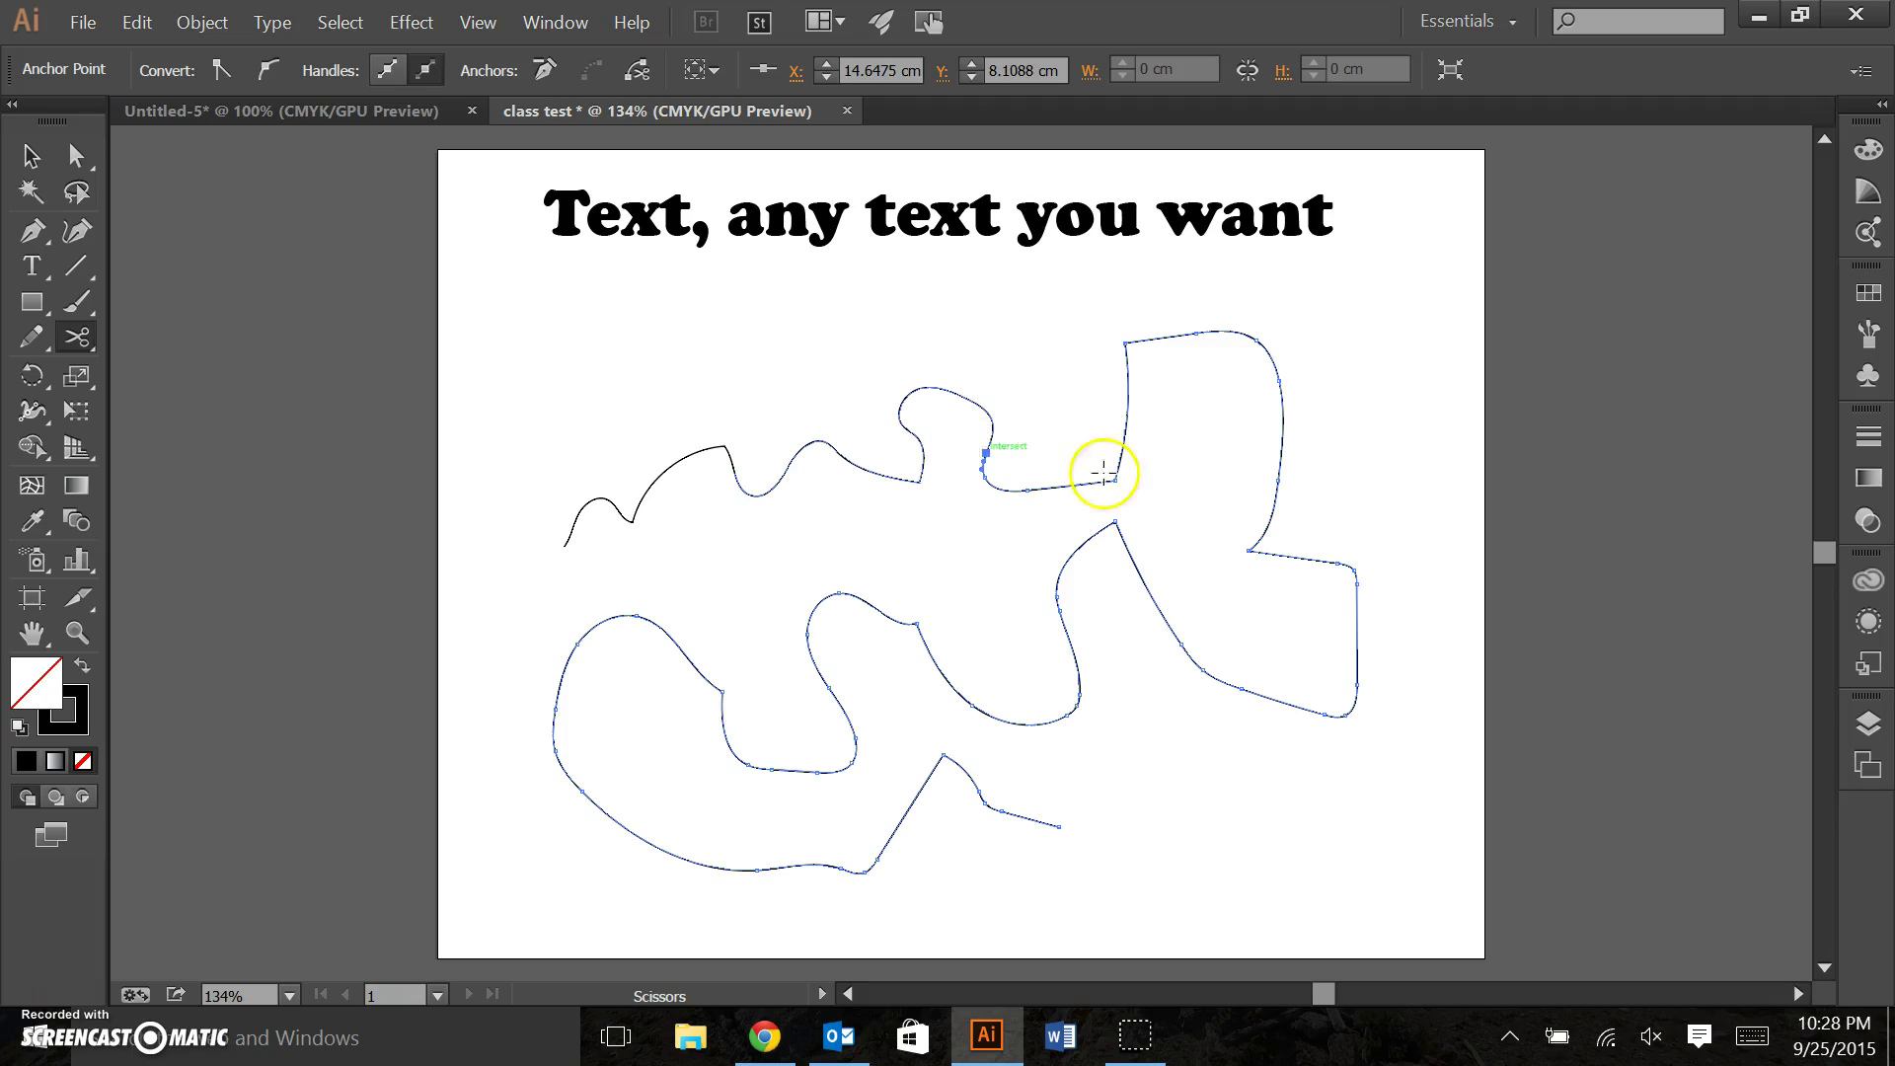
{"action": "left_click", "coordinate": [1128, 392]}
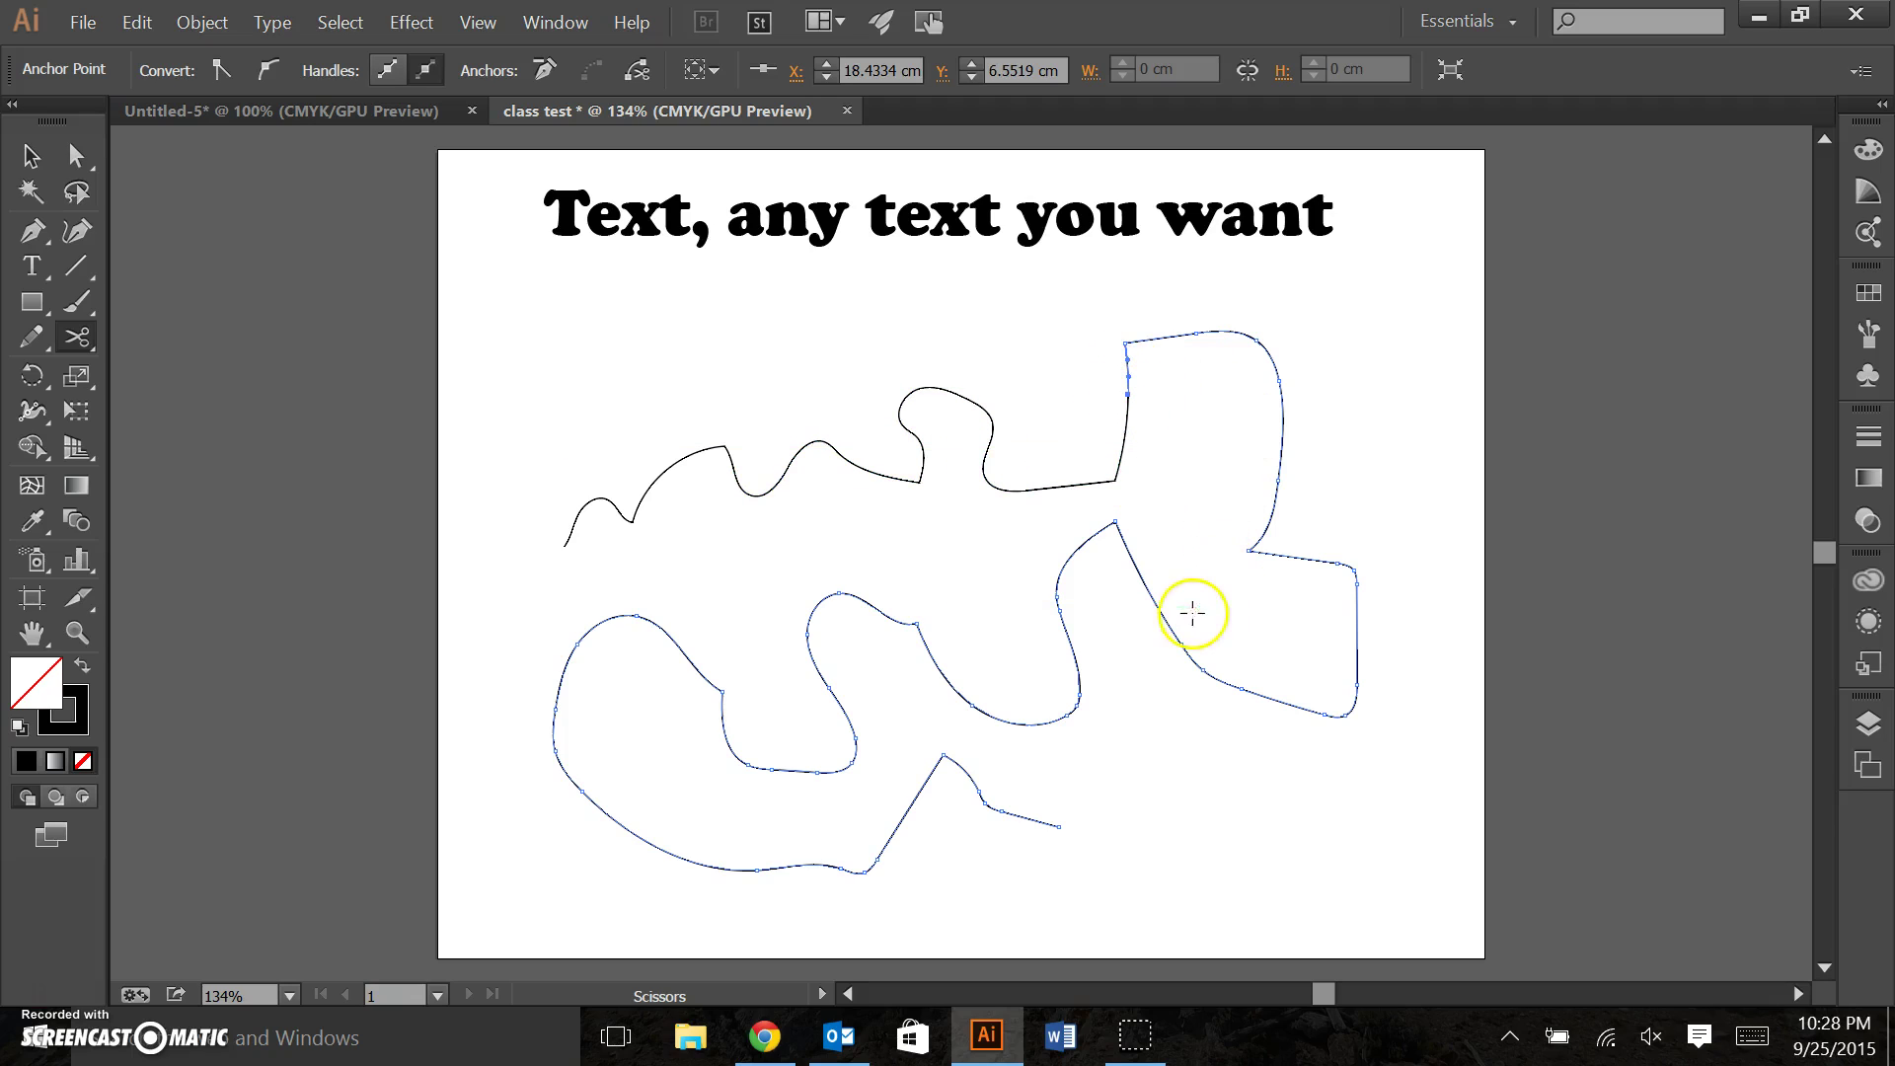
Cut the right and lower sections of the line at four more points, then deselect.
{"action": "left_click", "coordinate": [1160, 612]}
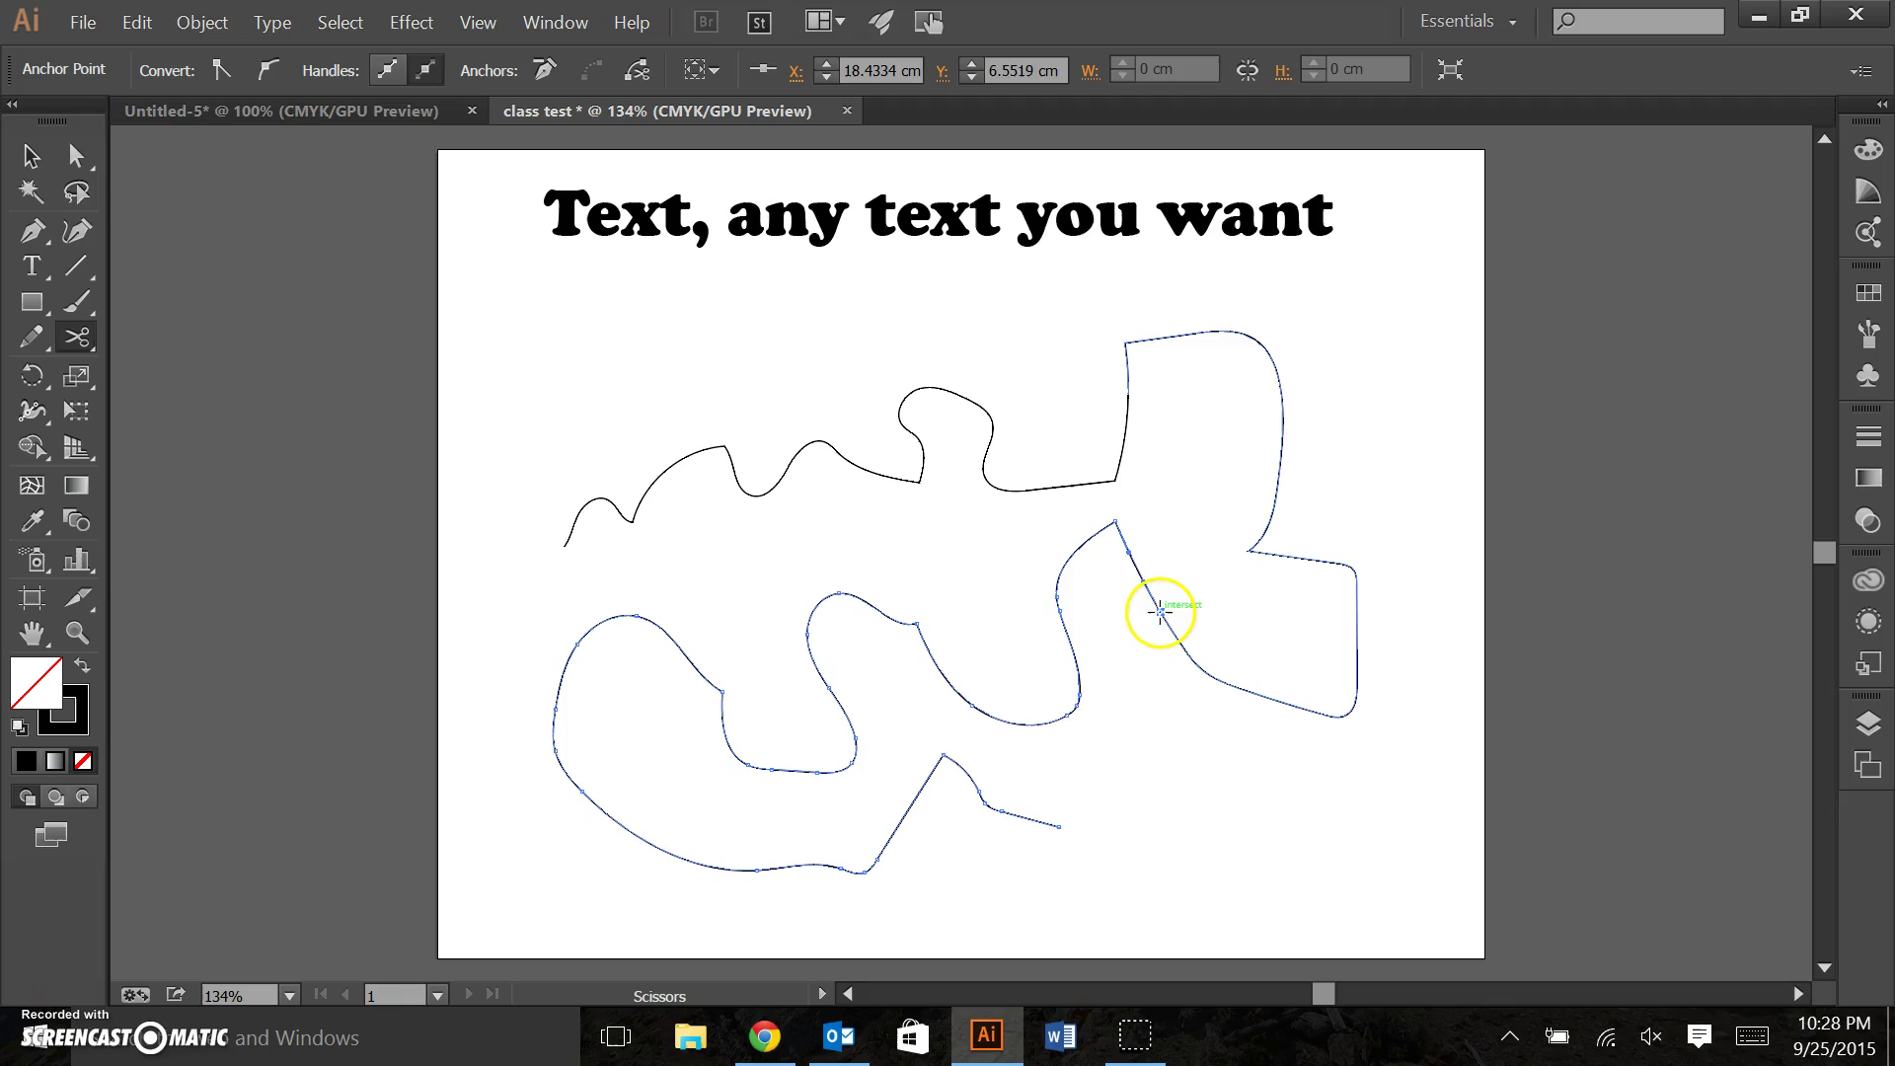
{"action": "left_click", "coordinate": [948, 681]}
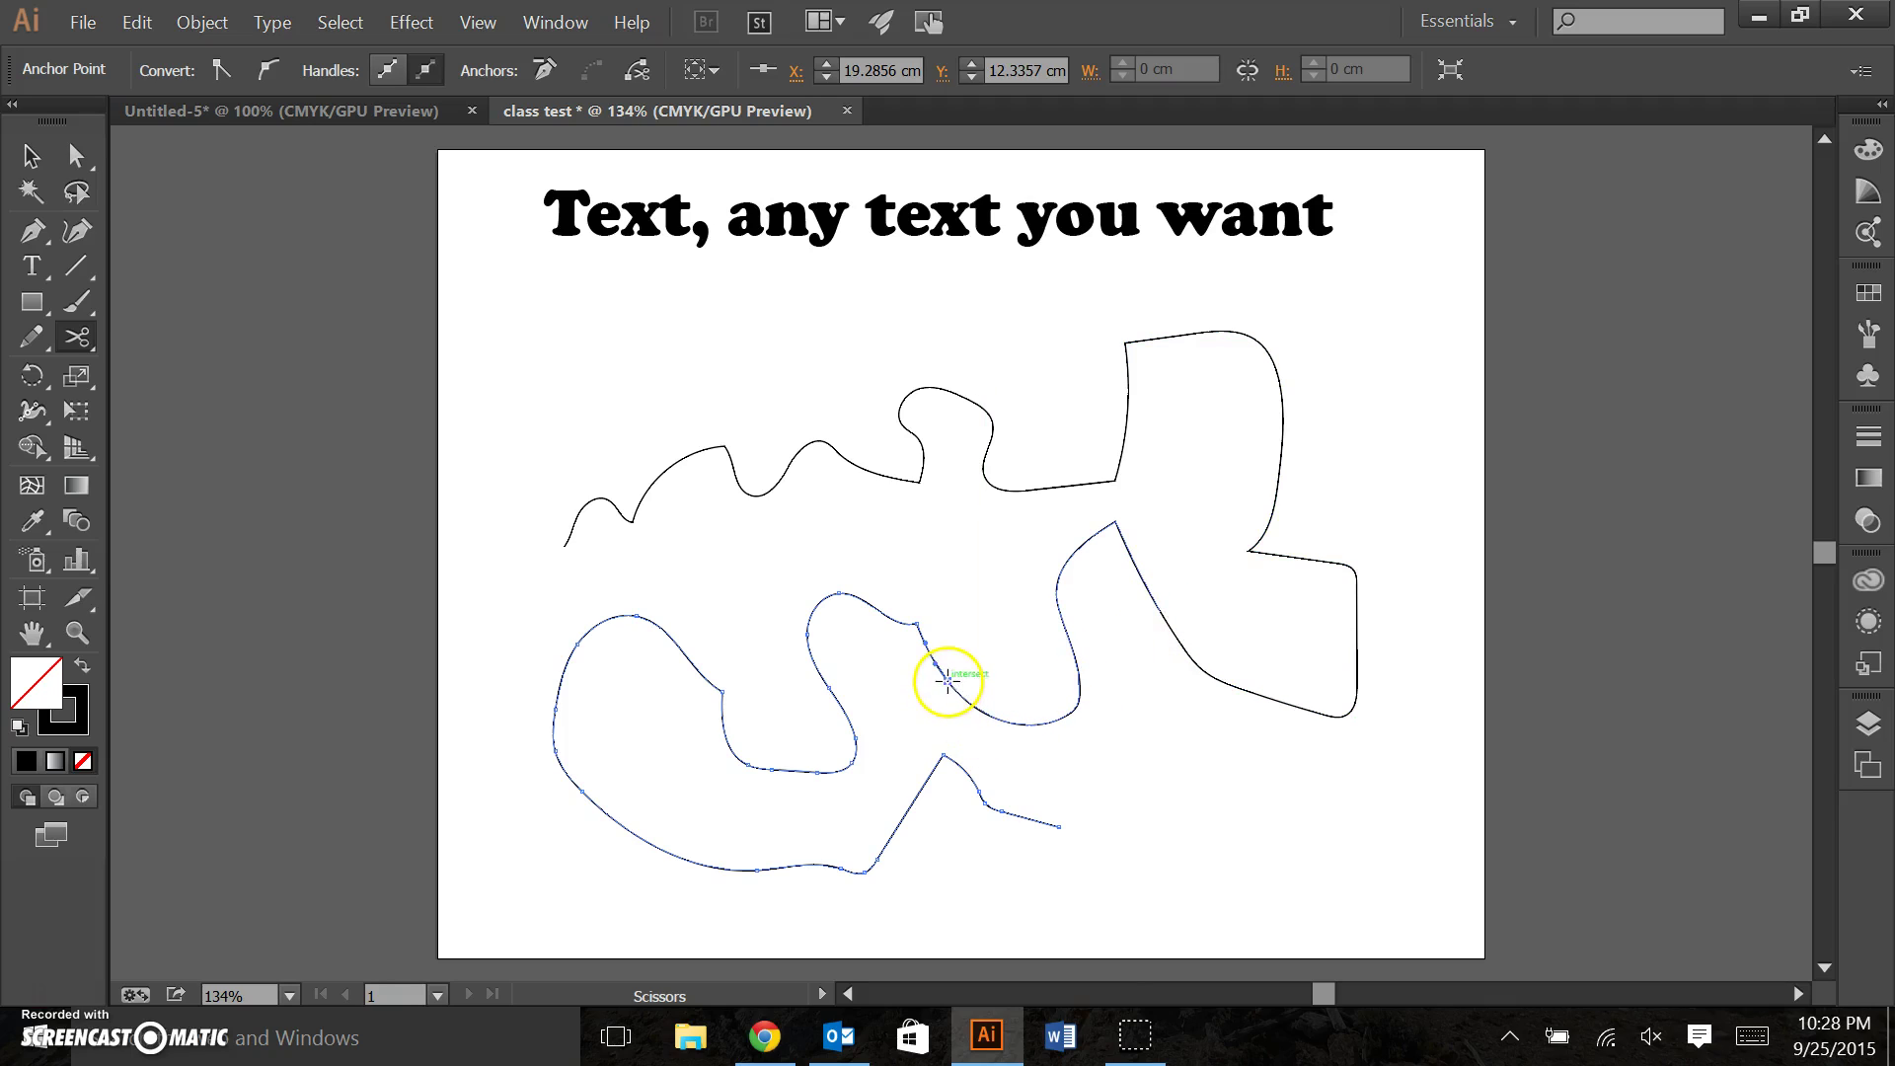
{"action": "left_click", "coordinate": [683, 649]}
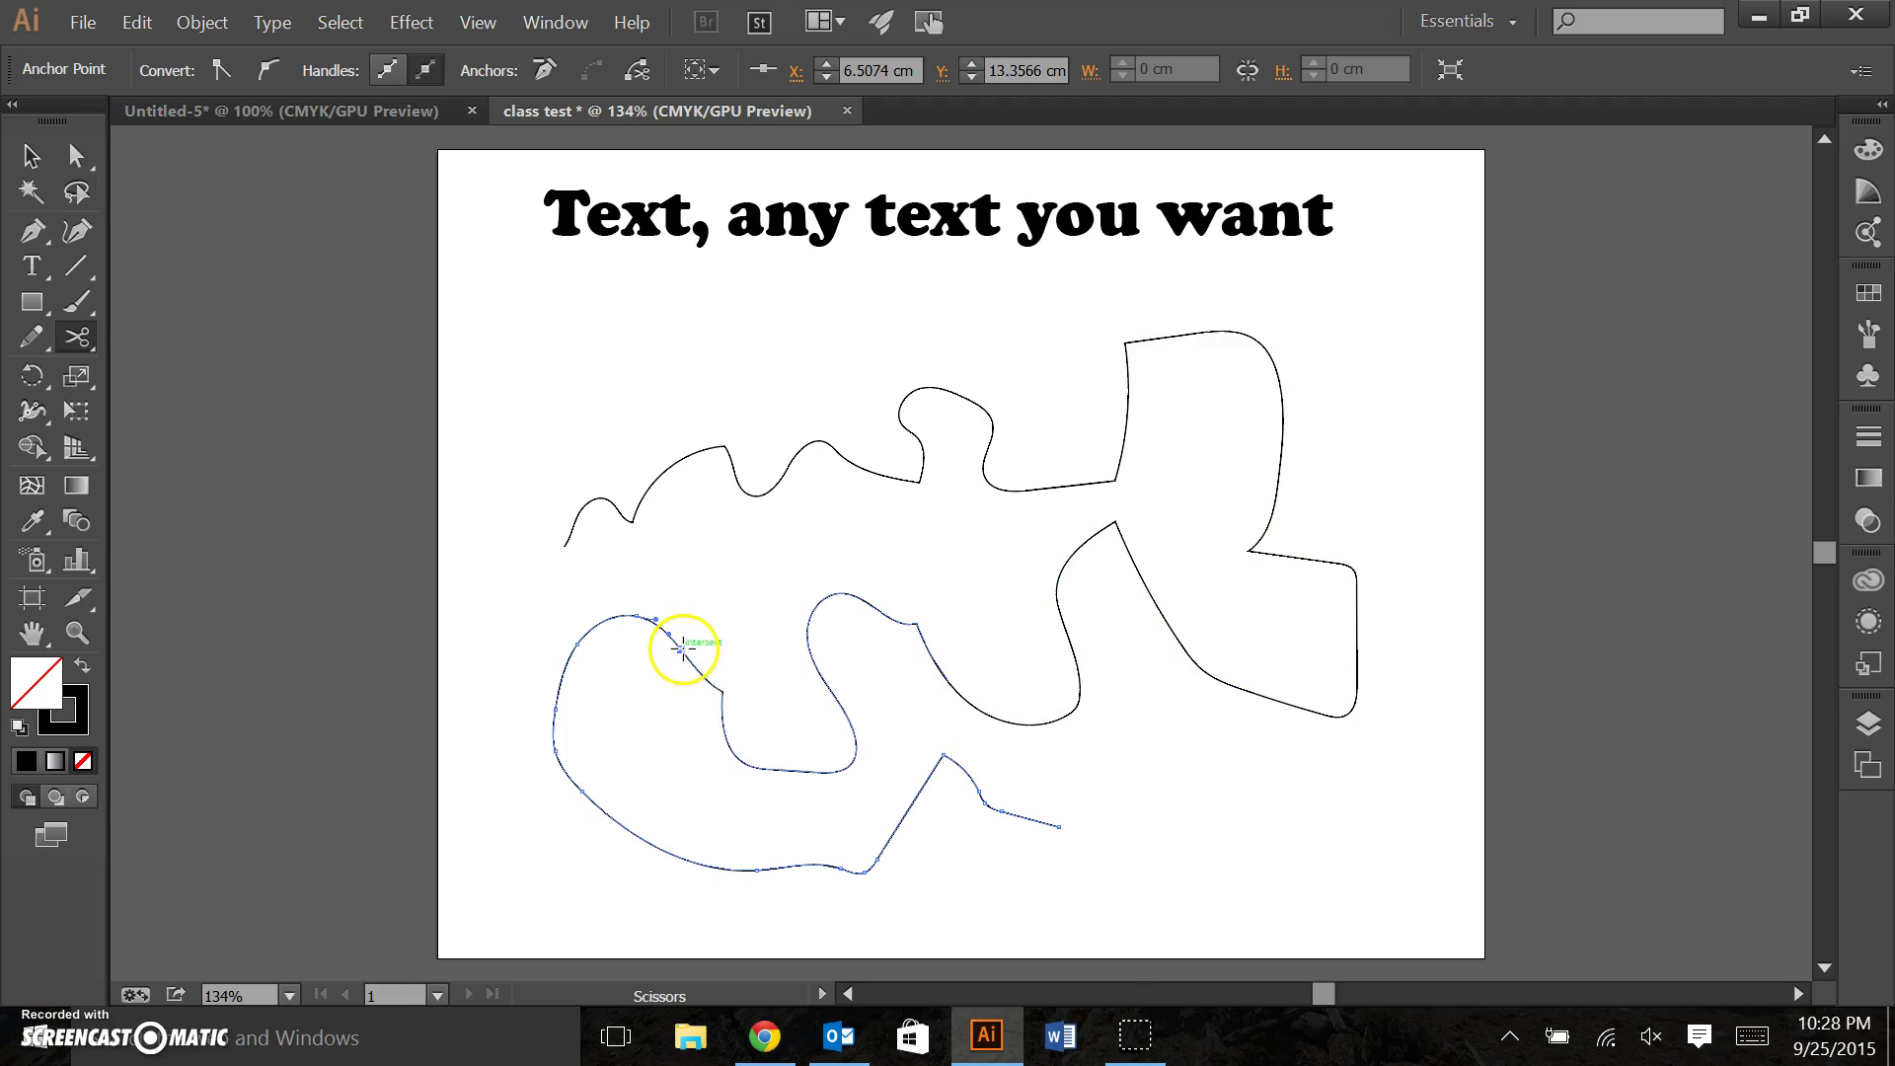
{"action": "left_click", "coordinate": [664, 849]}
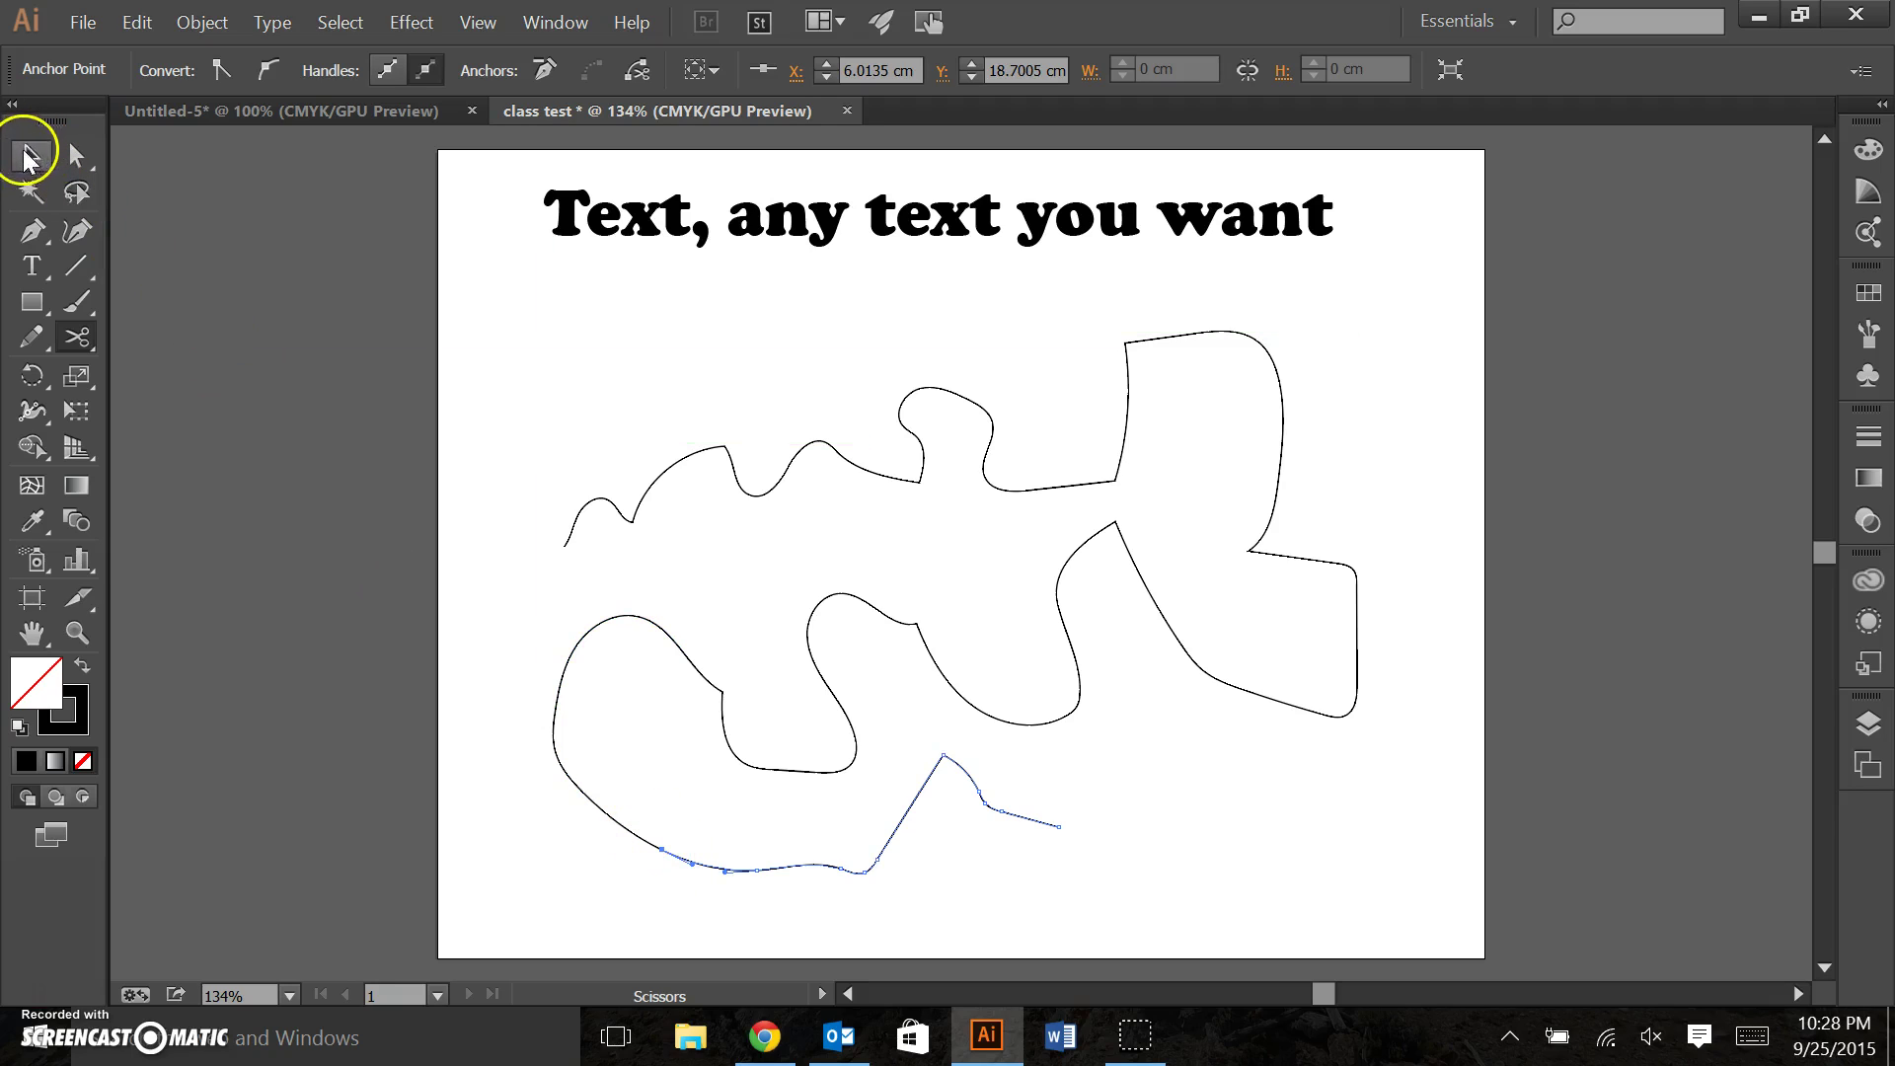
{"action": "left_click", "coordinate": [27, 158]}
{"action": "left_click", "coordinate": [533, 343]}
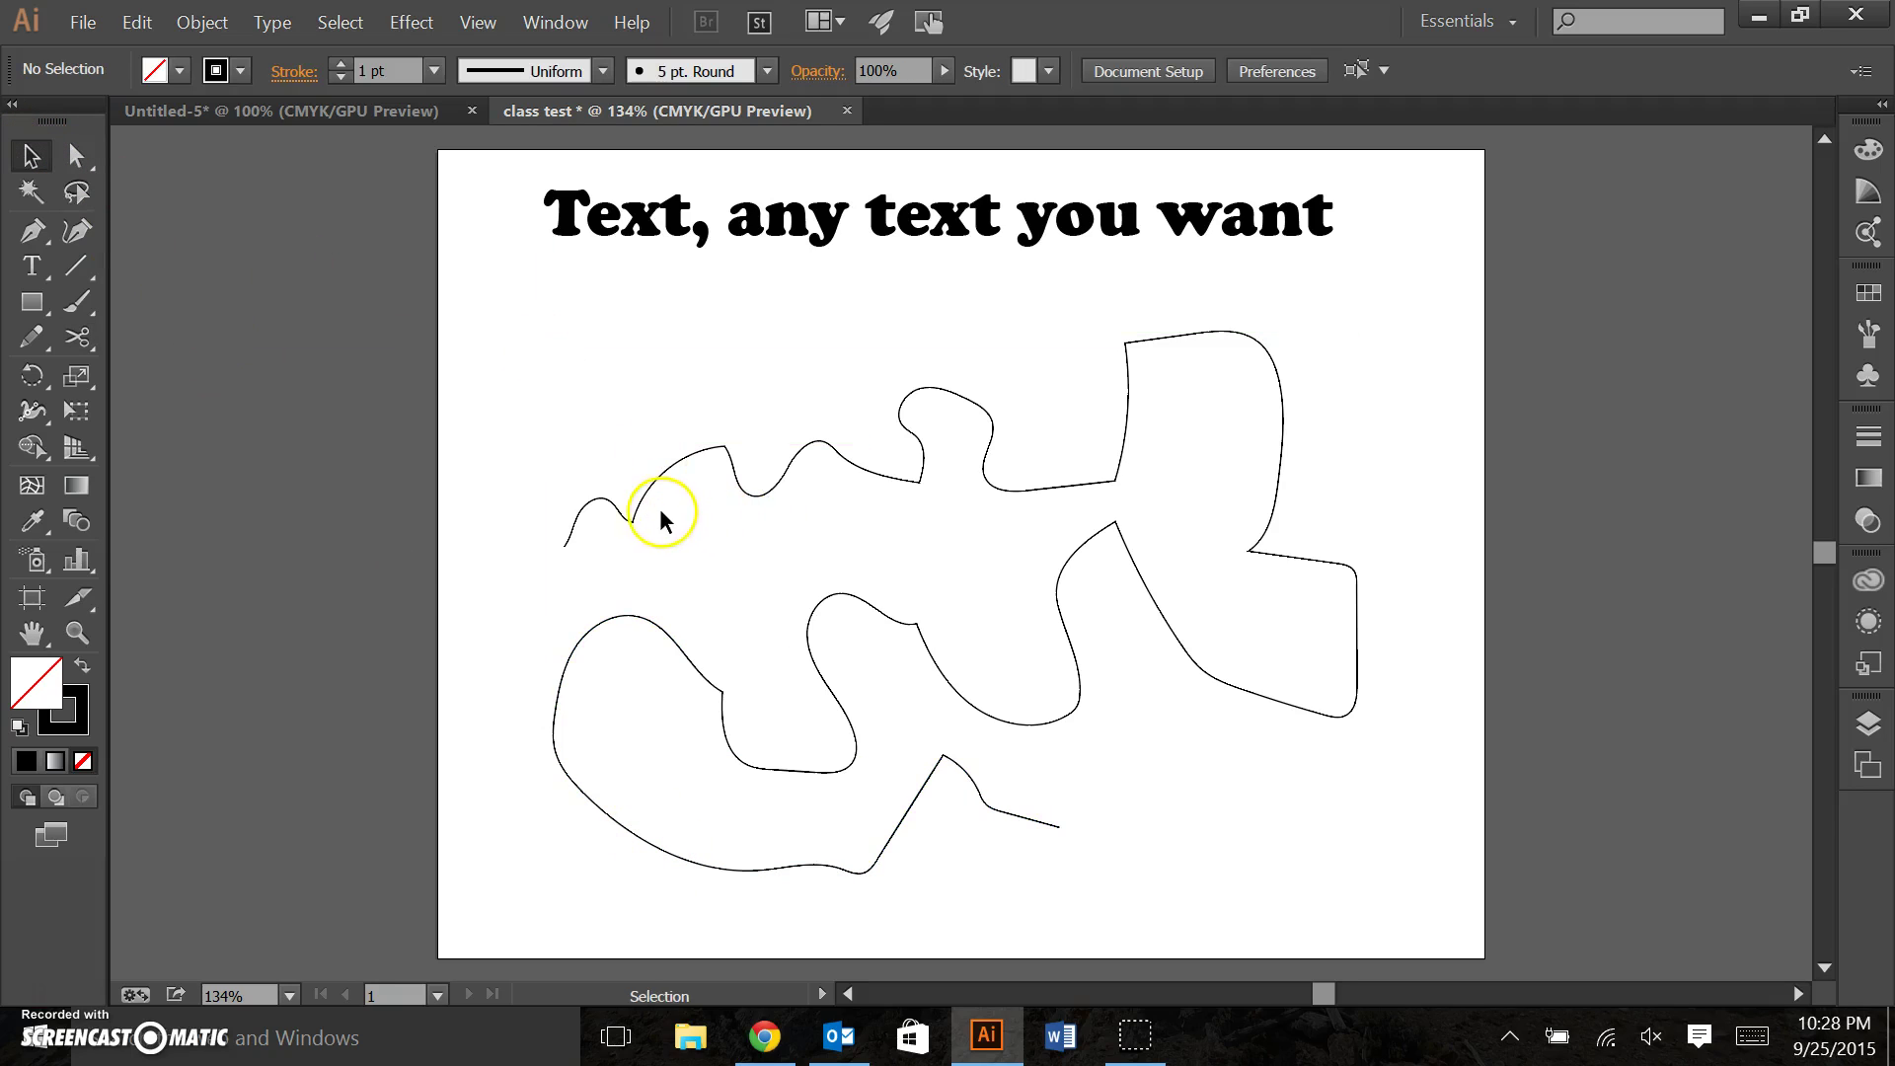
Drag six cut pieces of the line to new spots, scattering them across the artboard.
{"action": "left_click_drag", "start_coordinate": [637, 502], "coordinate": [572, 431]}
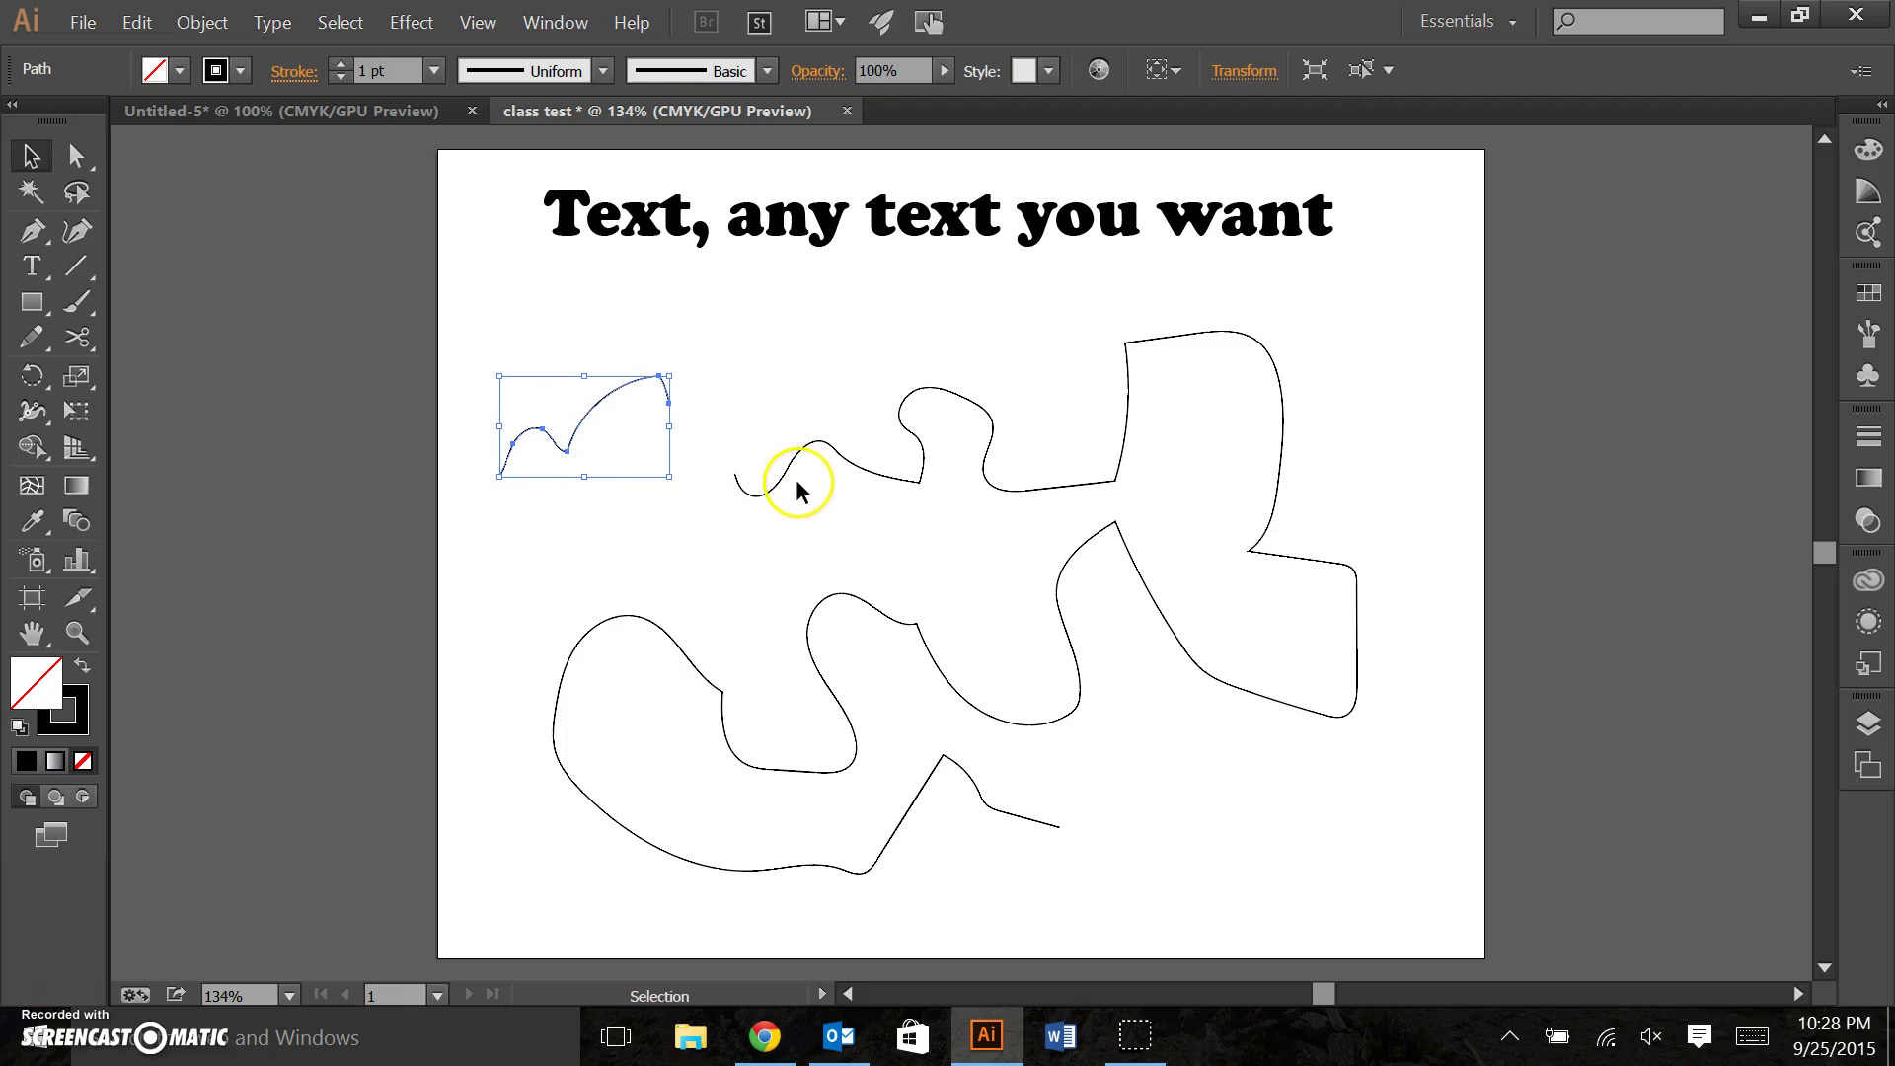
{"action": "left_click_drag", "start_coordinate": [784, 472], "coordinate": [627, 509]}
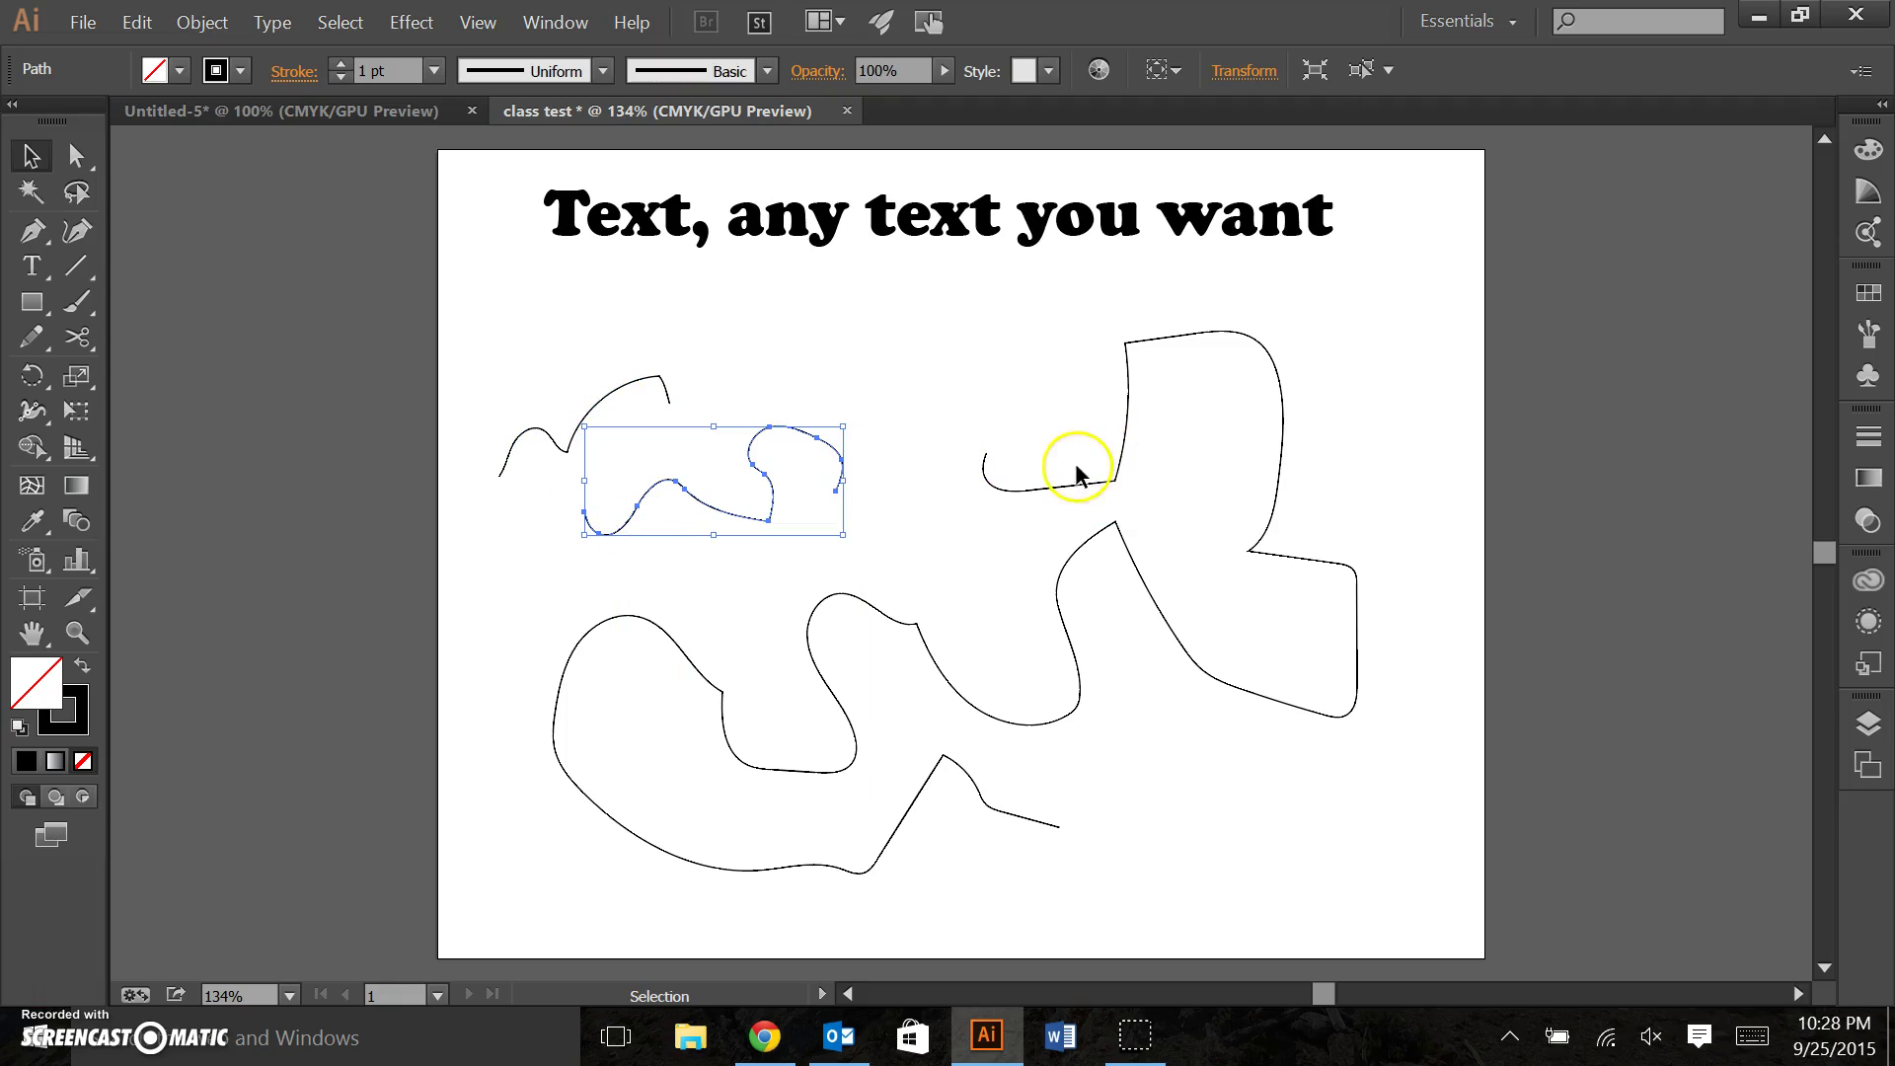
{"action": "left_click_drag", "start_coordinate": [1075, 482], "coordinate": [995, 472]}
{"action": "mouse_move", "coordinate": [1250, 336]}
{"action": "left_mouse_down"}
{"action": "mouse_move", "coordinate": [1270, 322]}
{"action": "mouse_move", "coordinate": [1326, 341]}
{"action": "left_mouse_up"}
{"action": "mouse_move", "coordinate": [1122, 543]}
{"action": "left_mouse_down"}
{"action": "mouse_move", "coordinate": [1140, 585]}
{"action": "mouse_move", "coordinate": [1166, 540]}
{"action": "mouse_move", "coordinate": [1246, 541]}
{"action": "mouse_move", "coordinate": [1250, 562]}
{"action": "left_mouse_up"}
{"action": "mouse_move", "coordinate": [920, 640]}
{"action": "left_mouse_down"}
{"action": "mouse_move", "coordinate": [974, 572]}
{"action": "mouse_move", "coordinate": [1064, 590]}
{"action": "mouse_move", "coordinate": [1066, 613]}
{"action": "left_mouse_up"}
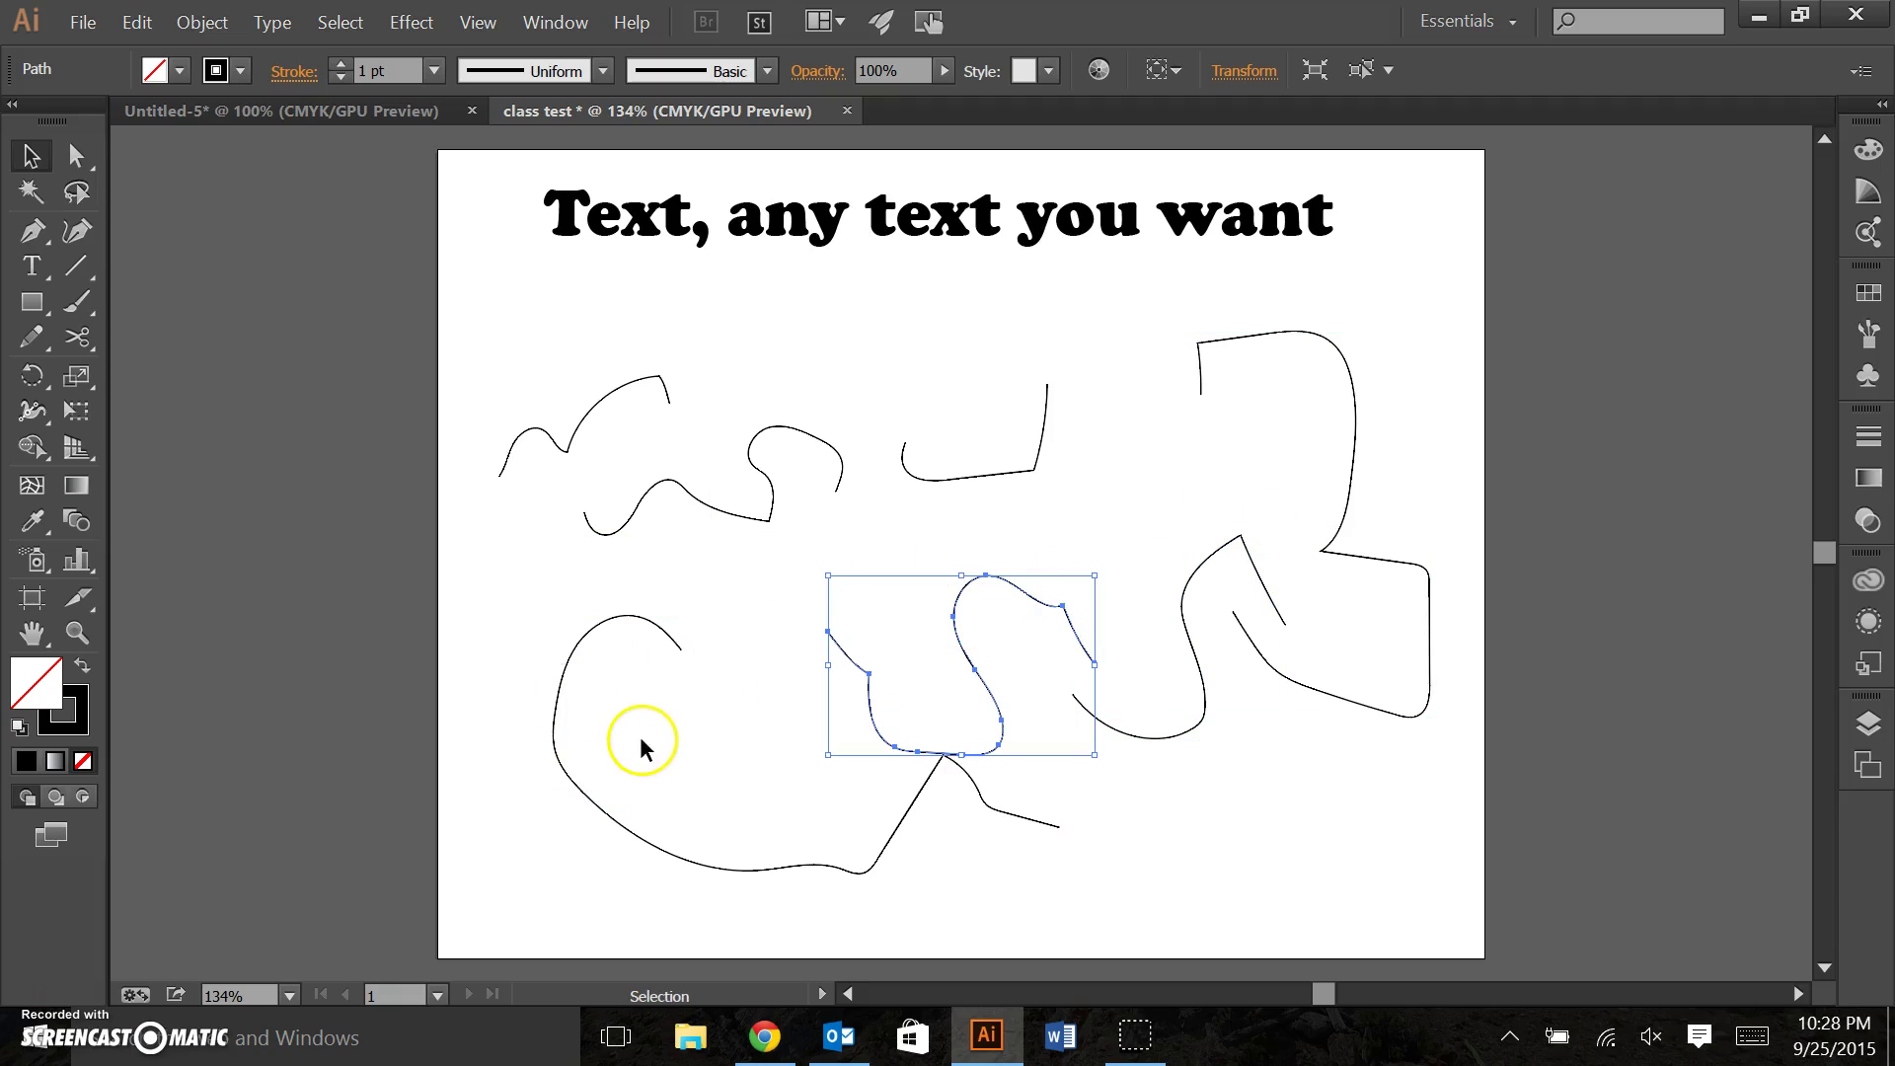
Give the lower-left curved piece a dashed stroke with 6 pt dashes.
{"action": "left_click", "coordinate": [596, 816]}
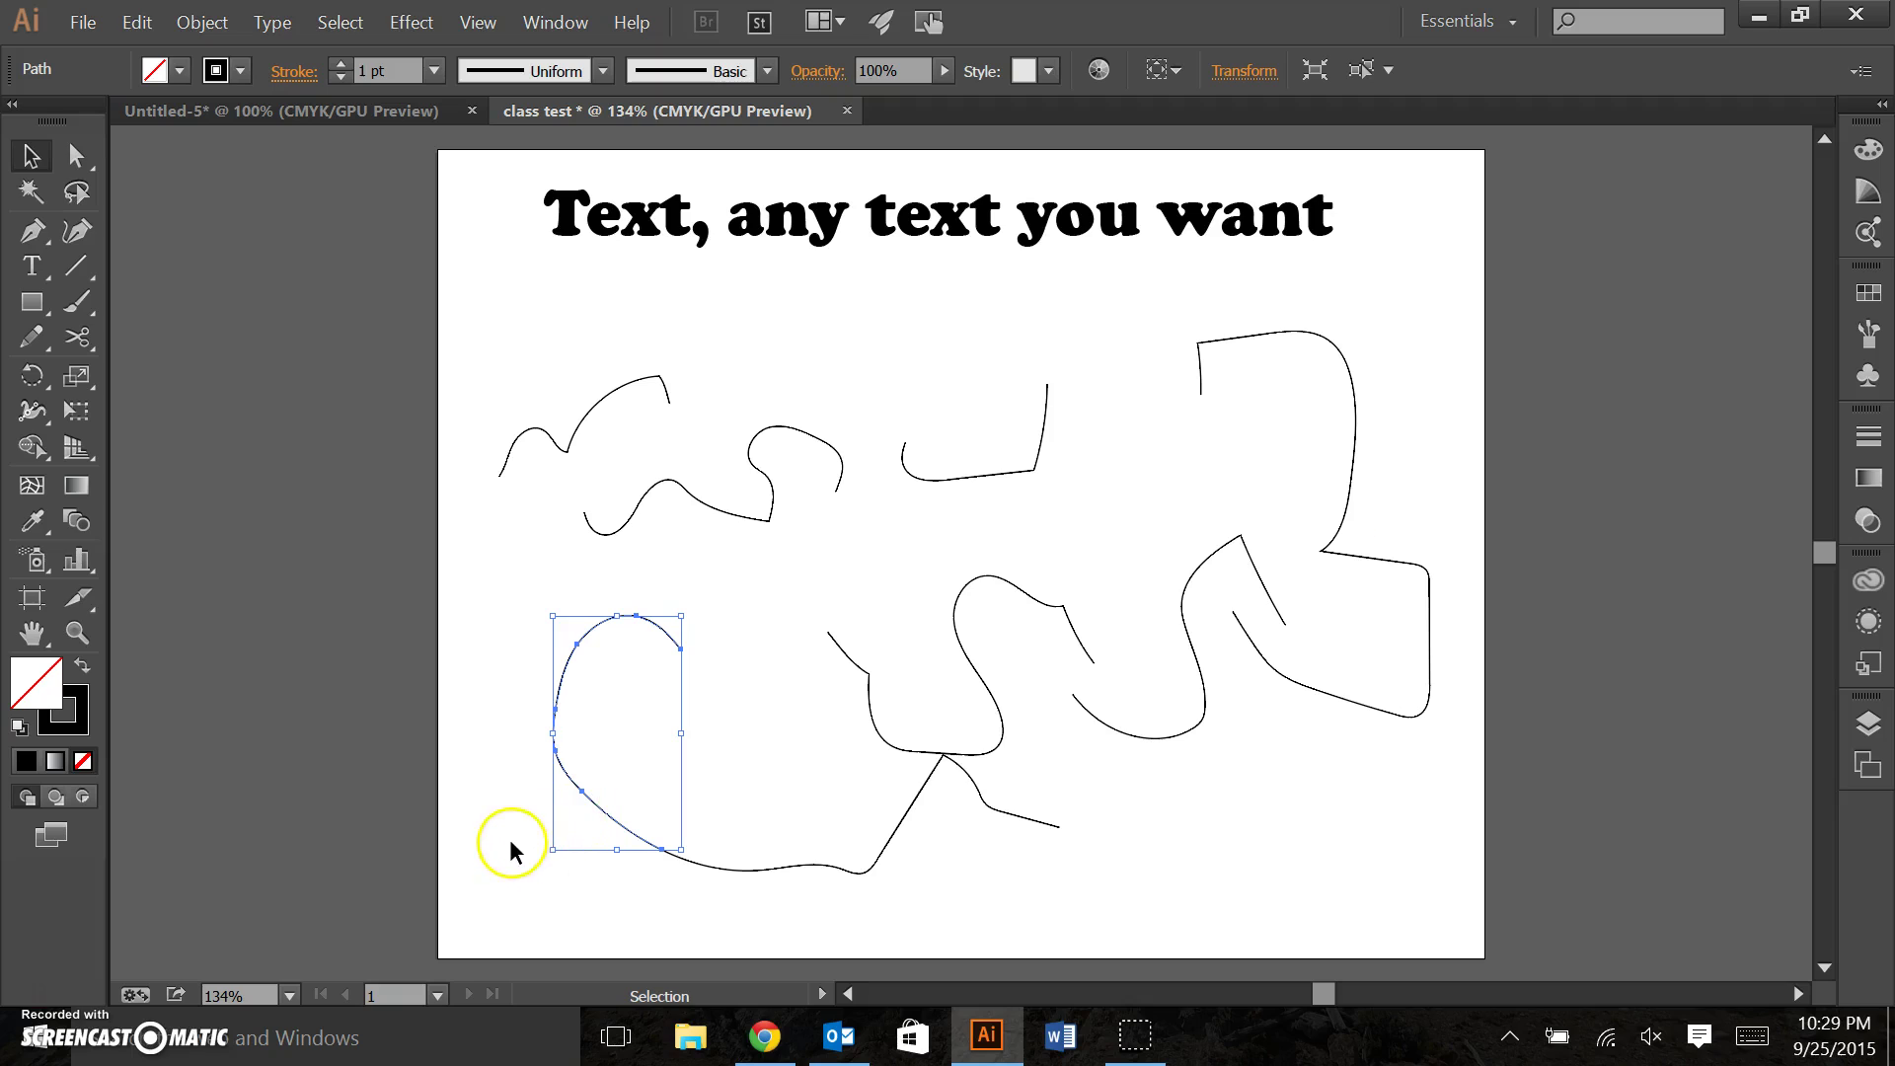
{"action": "left_click", "coordinate": [1868, 437]}
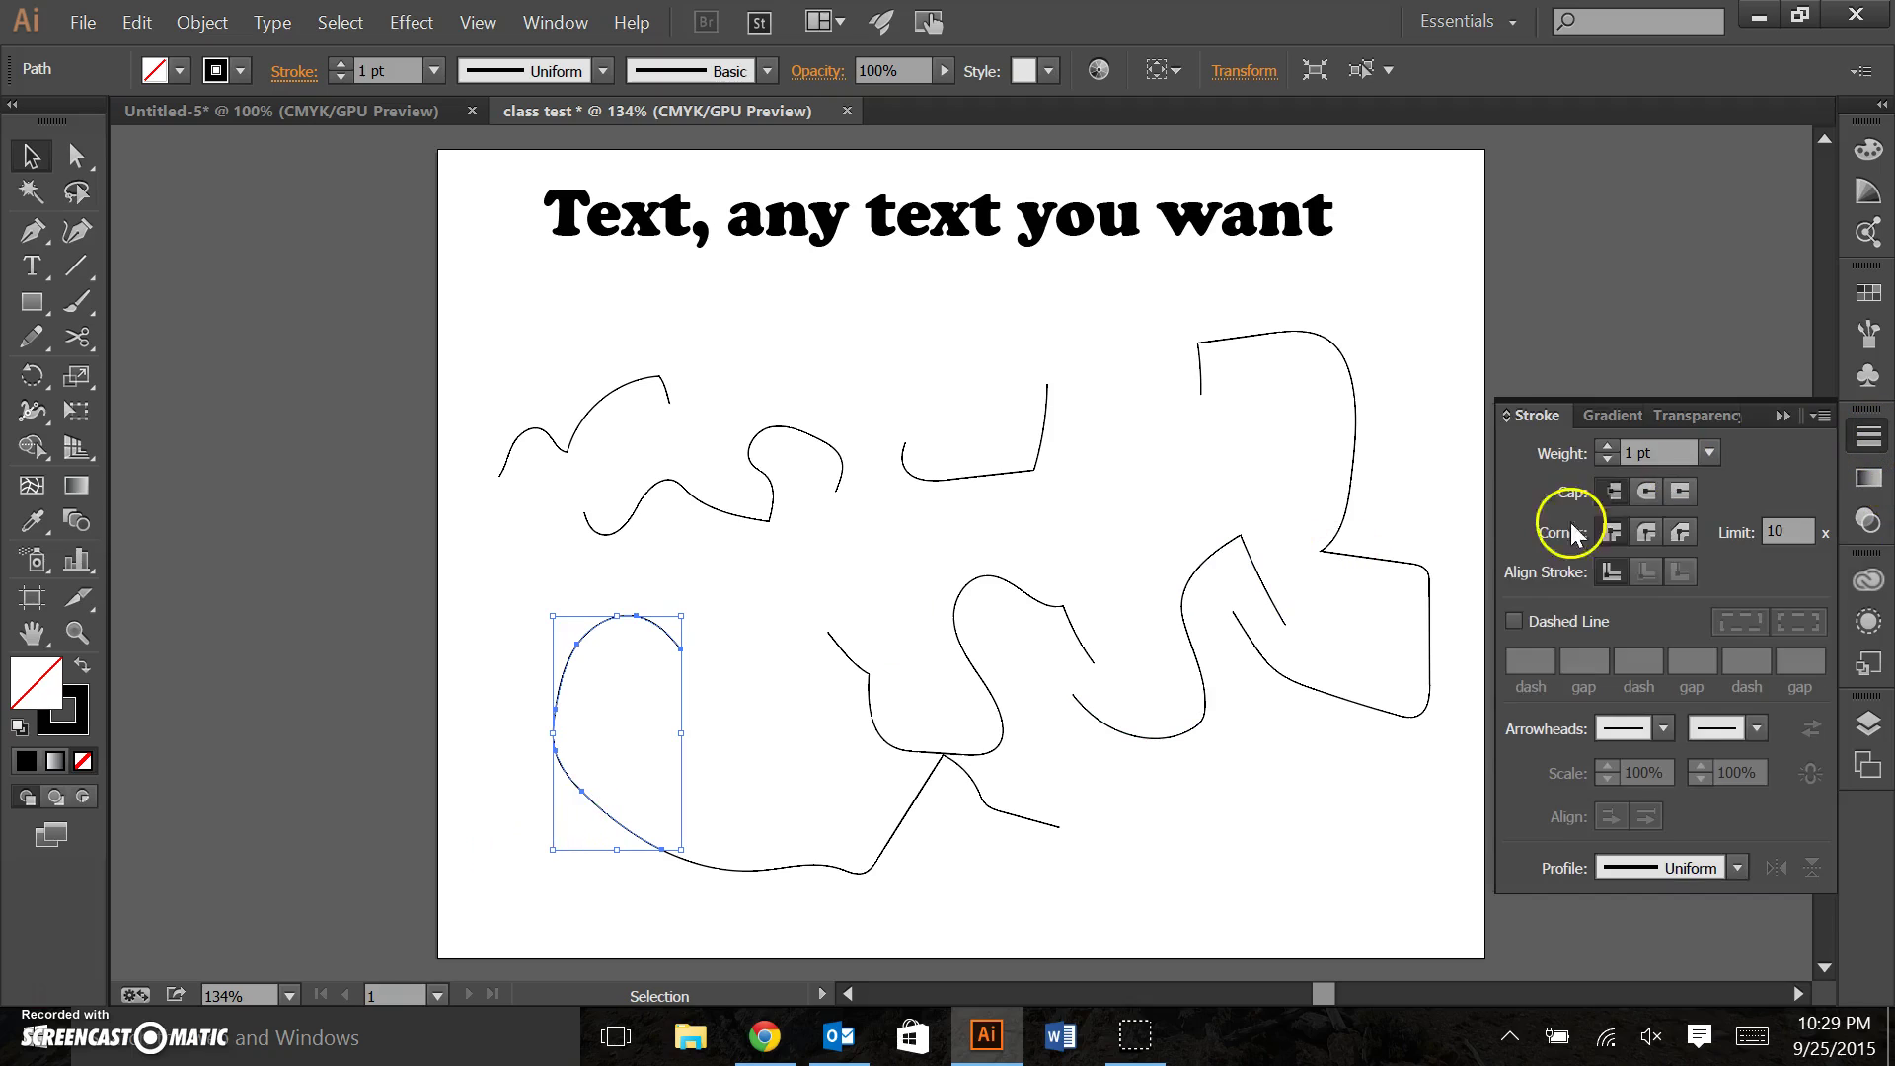
{"action": "left_click", "coordinate": [1516, 620]}
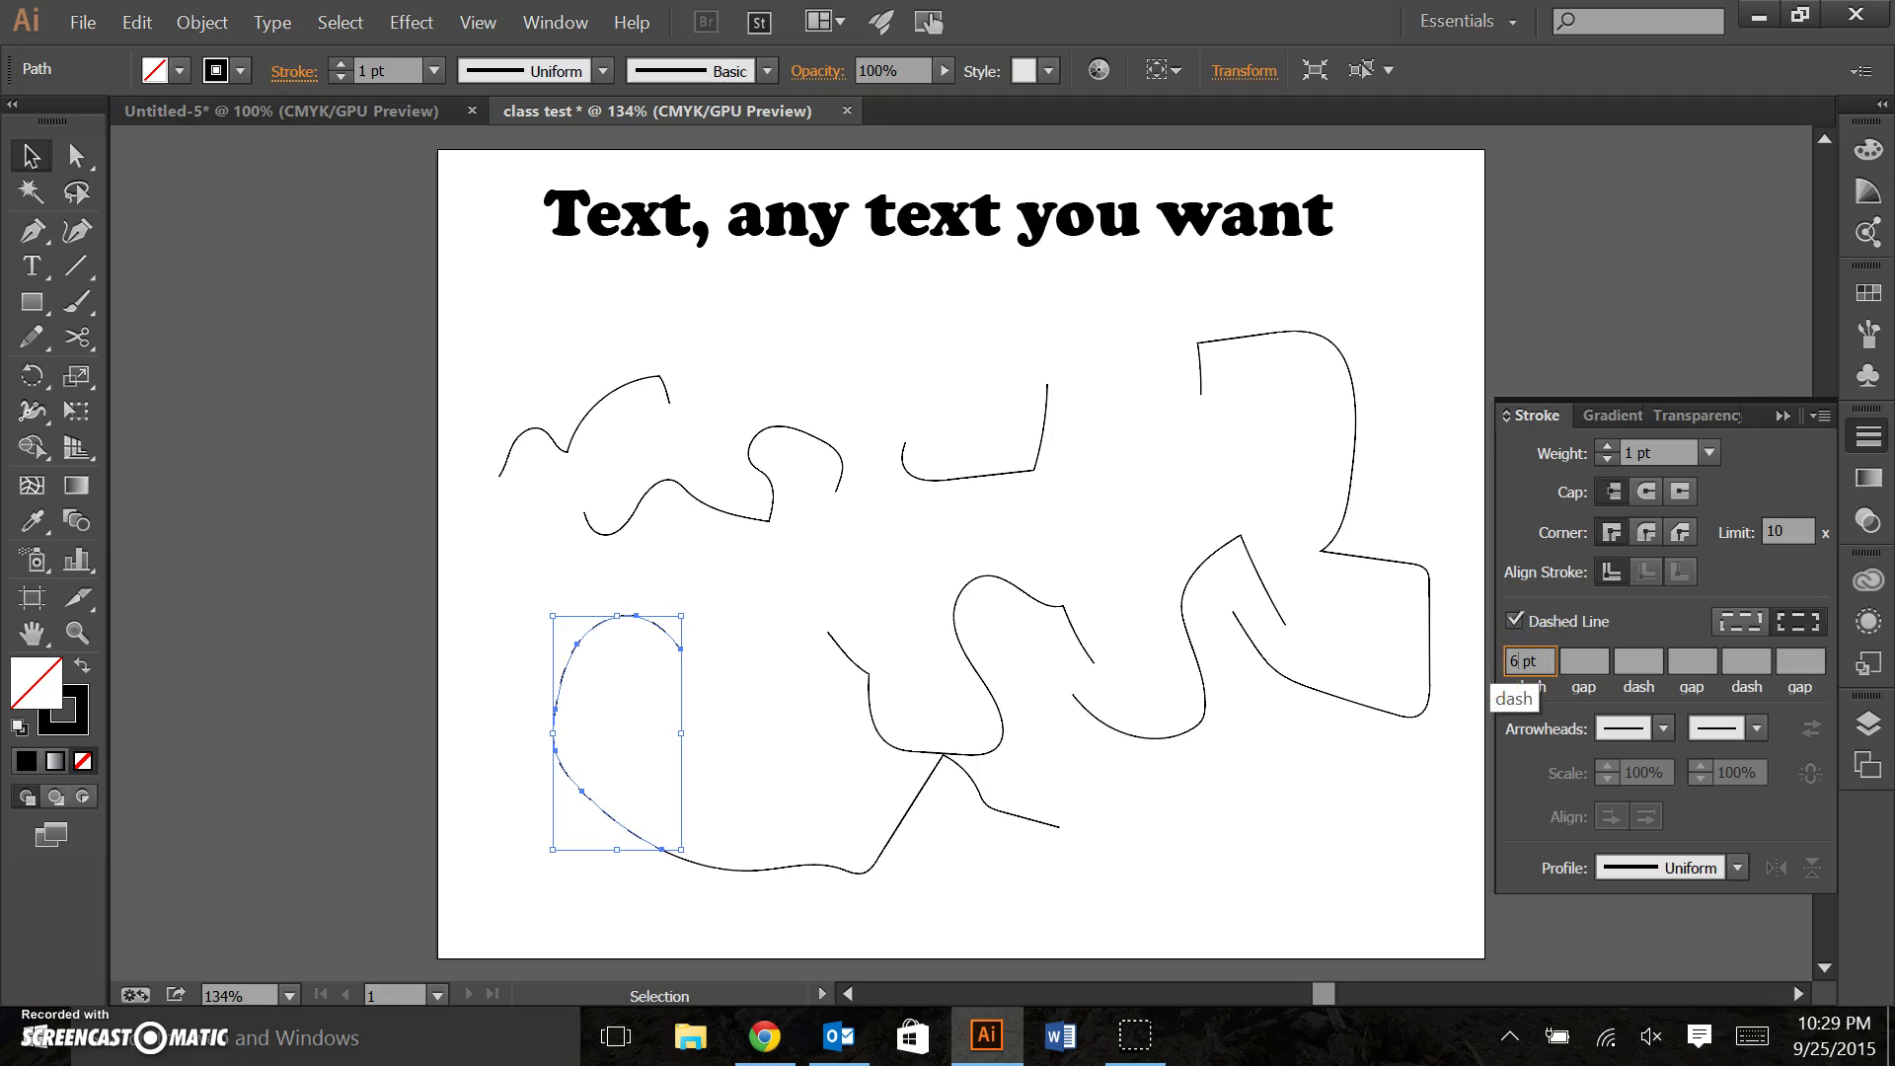
{"action": "key", "text": "Return"}
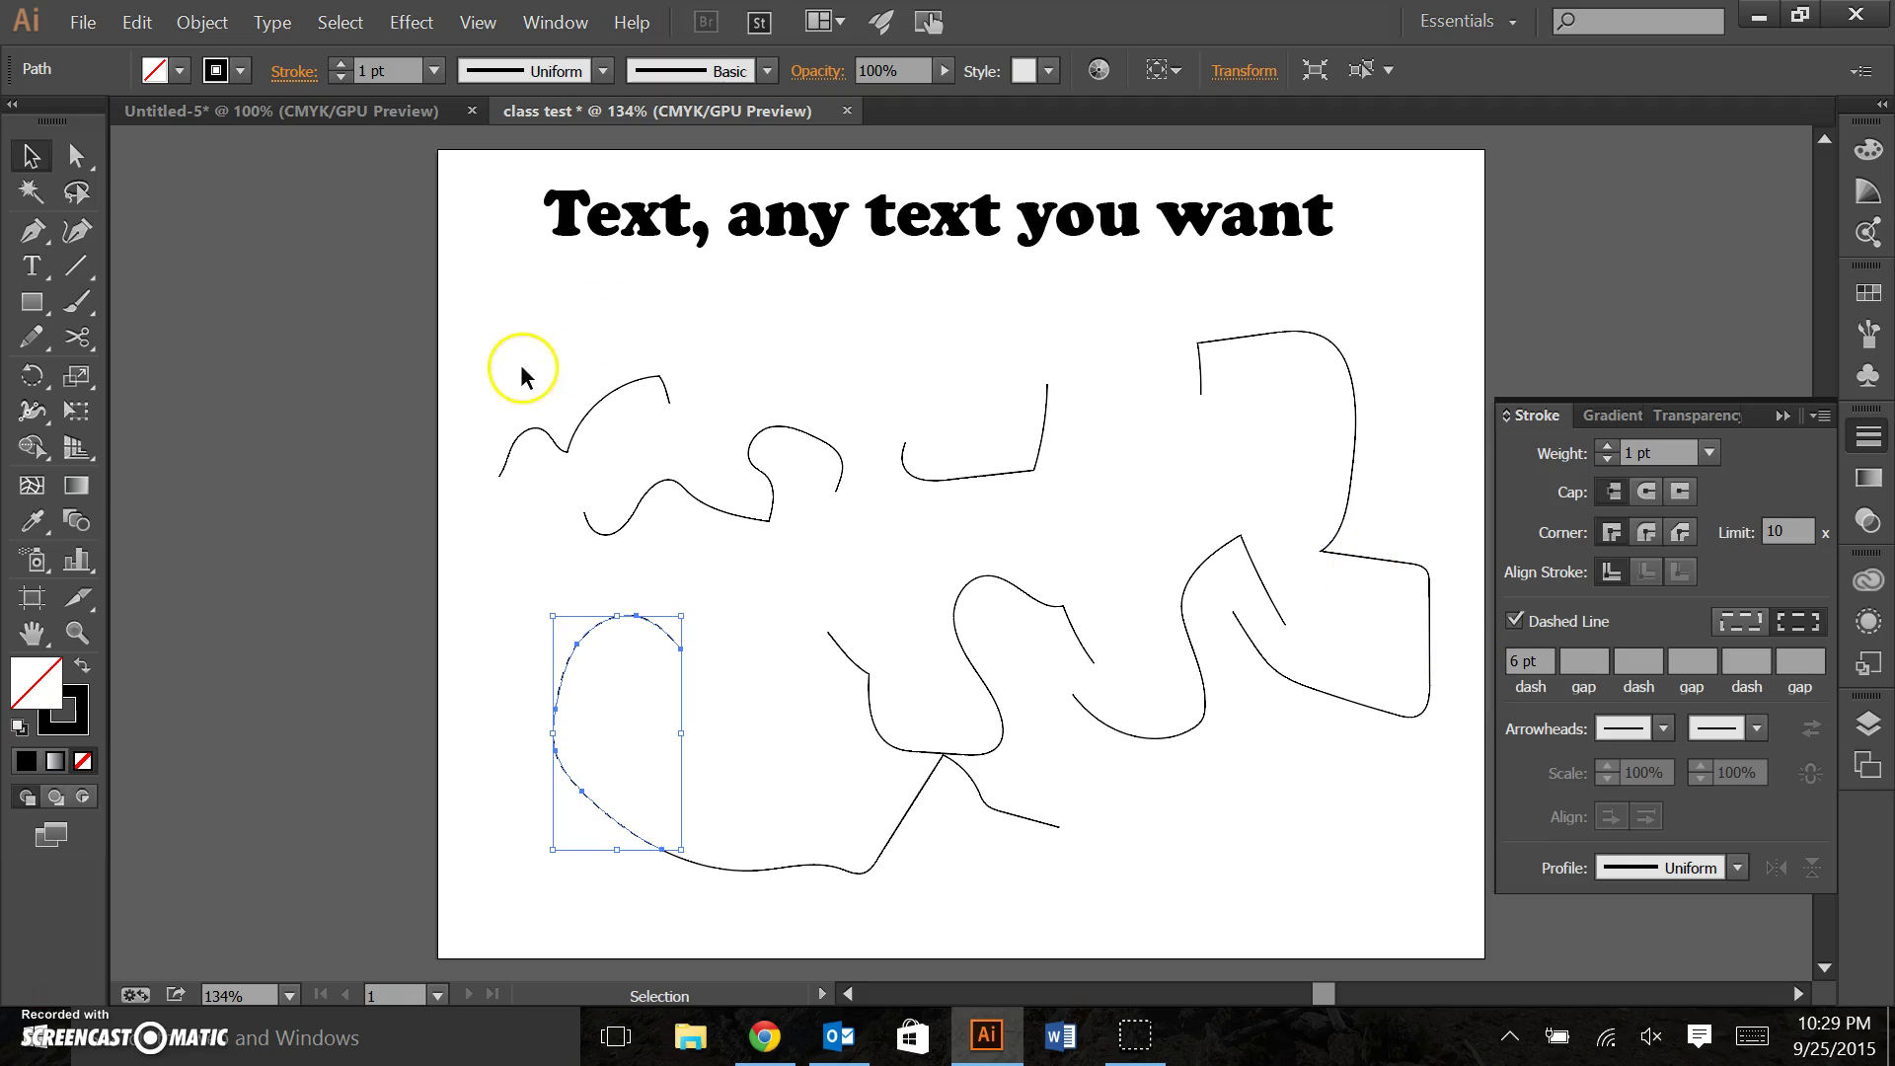
{"action": "left_click", "coordinate": [505, 736]}
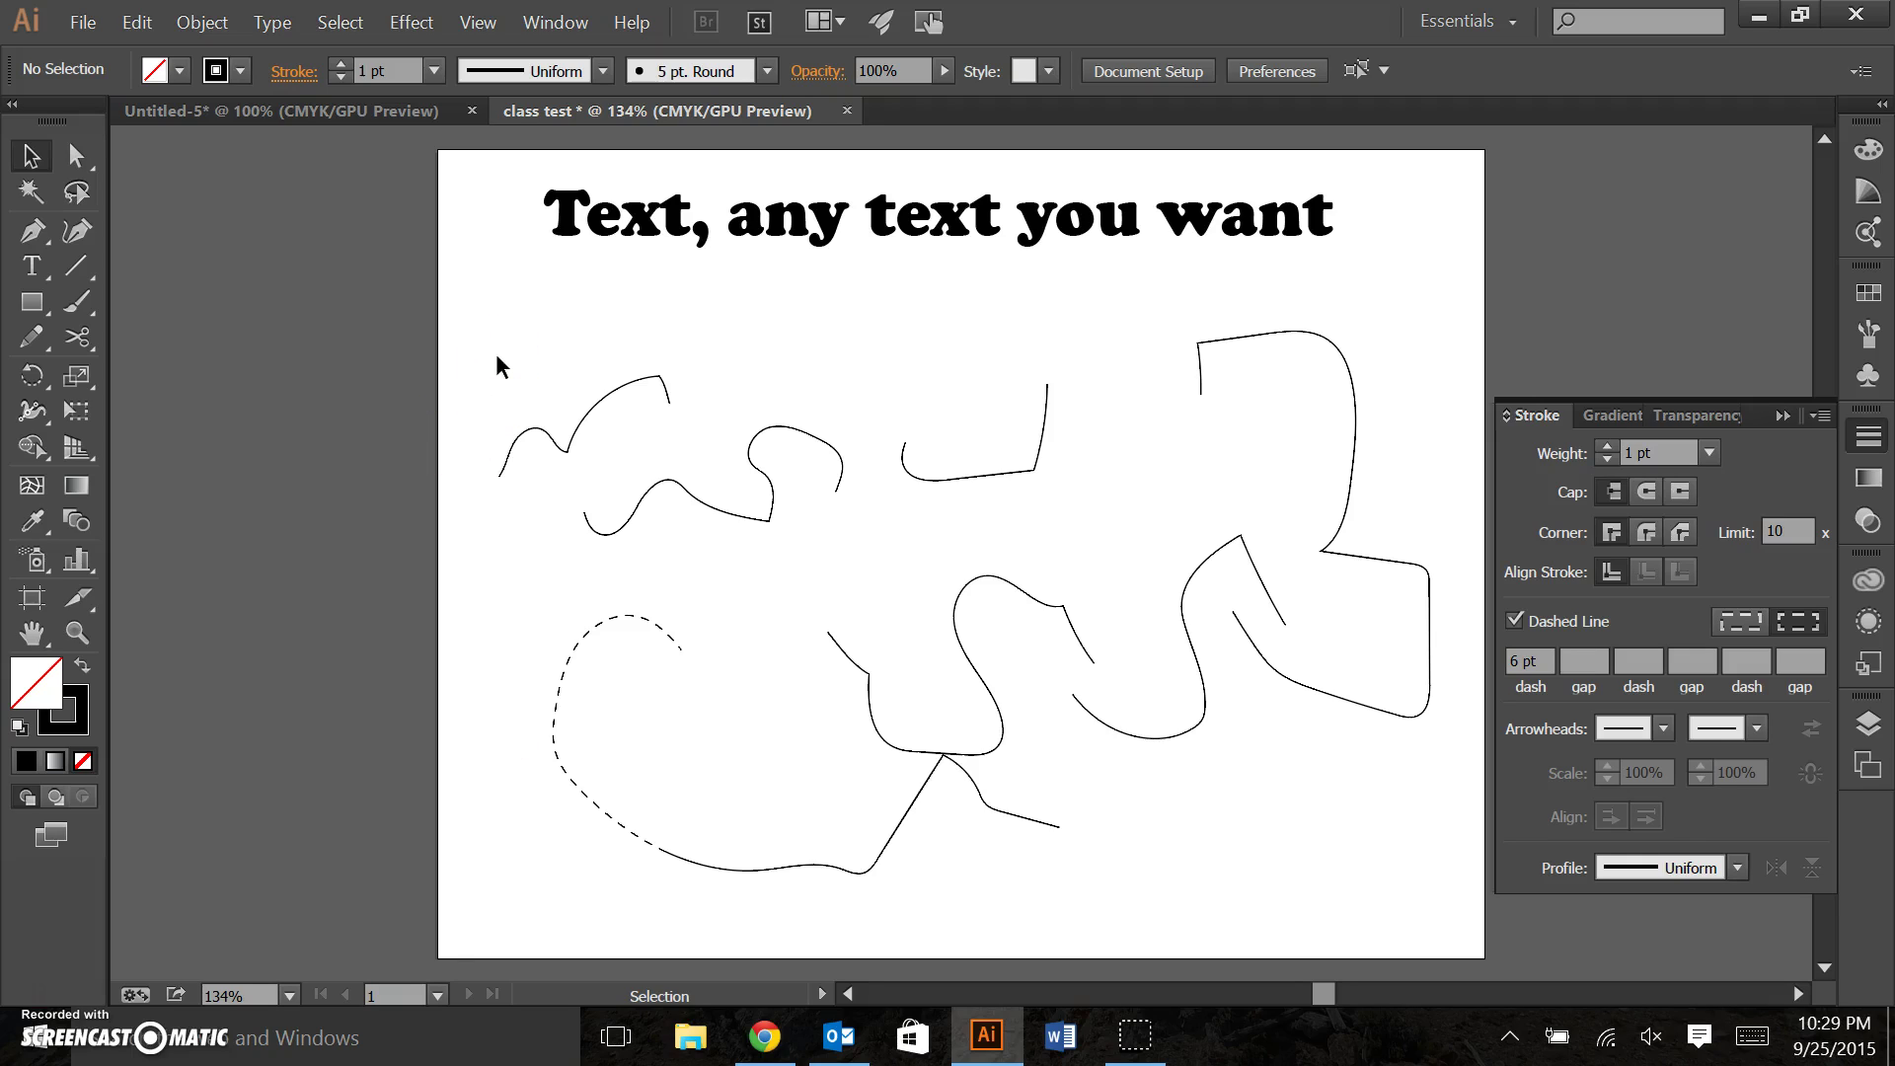
Delete all the freehand curves and add the words 'text' and 'glkhg' below the heading.
{"action": "mouse_move", "coordinate": [498, 356]}
{"action": "left_mouse_down"}
{"action": "mouse_move", "coordinate": [826, 863]}
{"action": "mouse_move", "coordinate": [1205, 910]}
{"action": "mouse_move", "coordinate": [1401, 855]}
{"action": "mouse_move", "coordinate": [1437, 884]}
{"action": "left_mouse_up"}
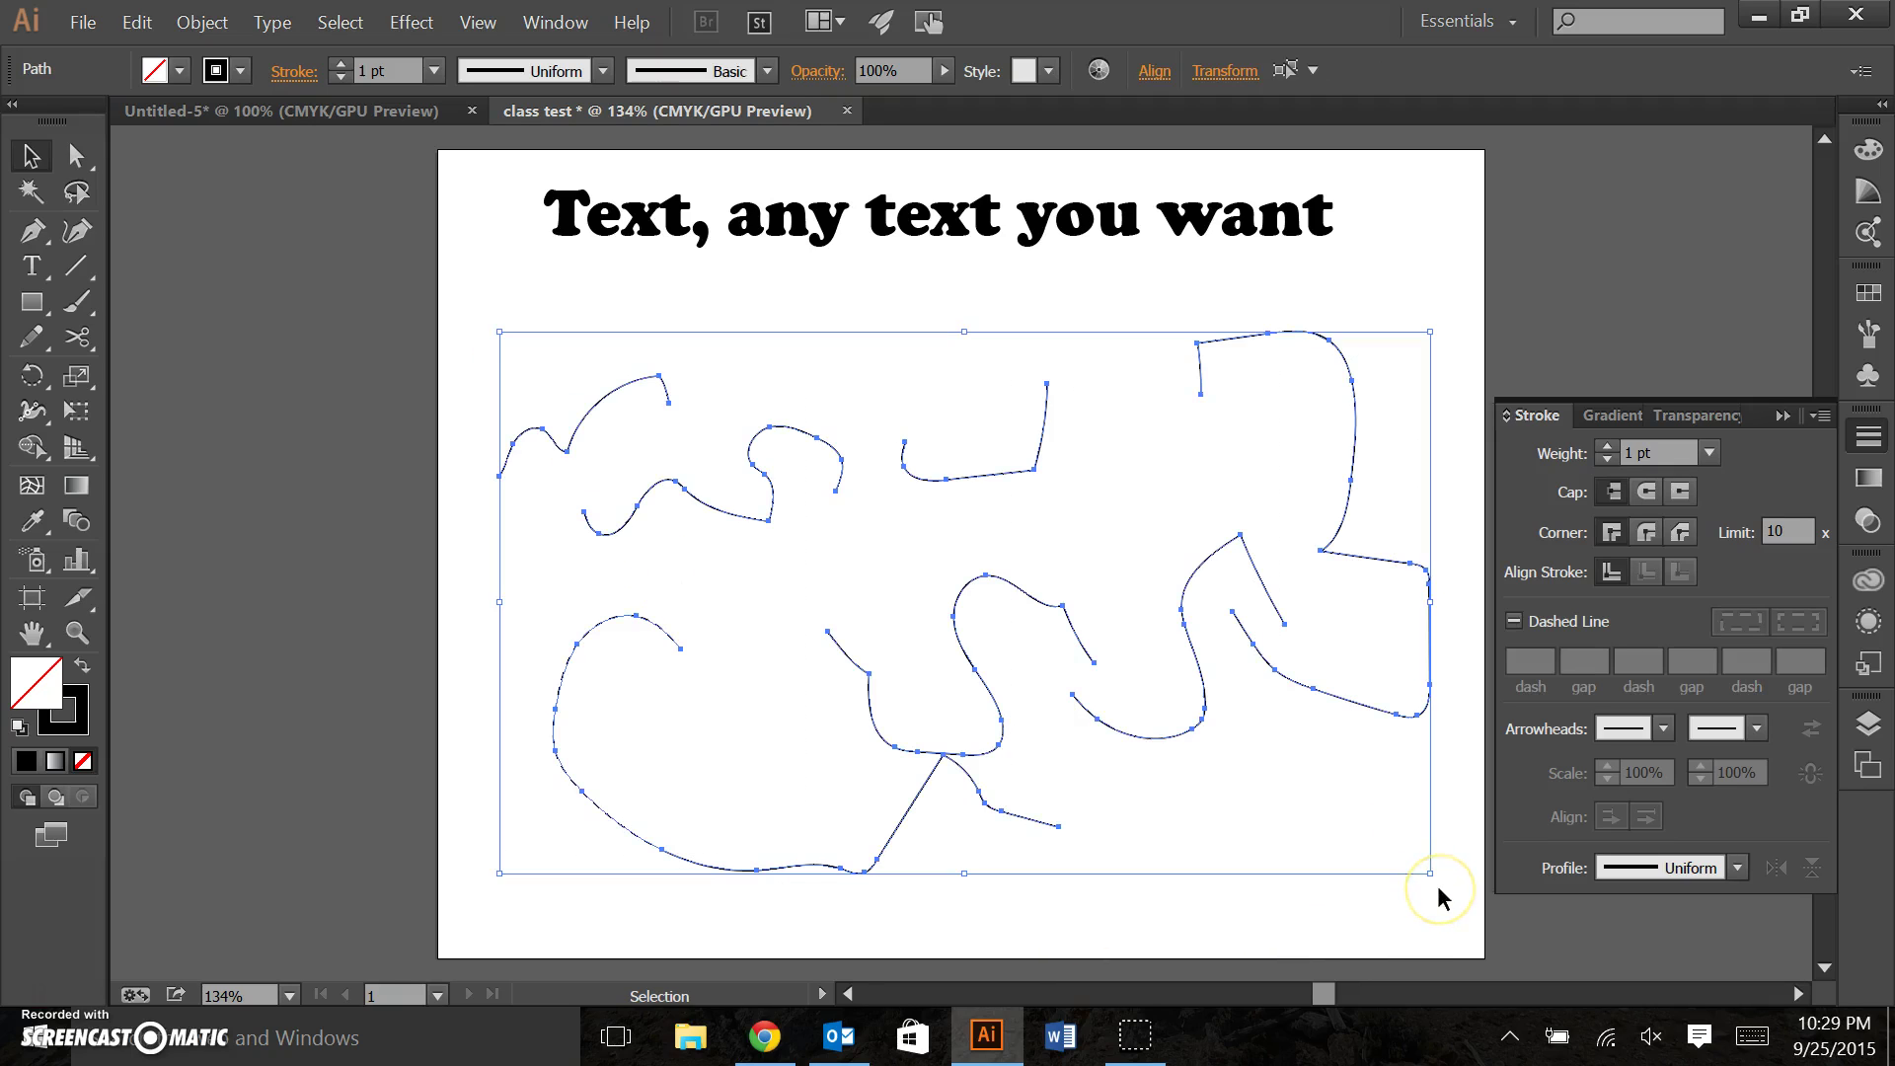
{"action": "key", "text": "Delete"}
{"action": "left_click", "coordinate": [32, 267]}
{"action": "left_click", "coordinate": [33, 267]}
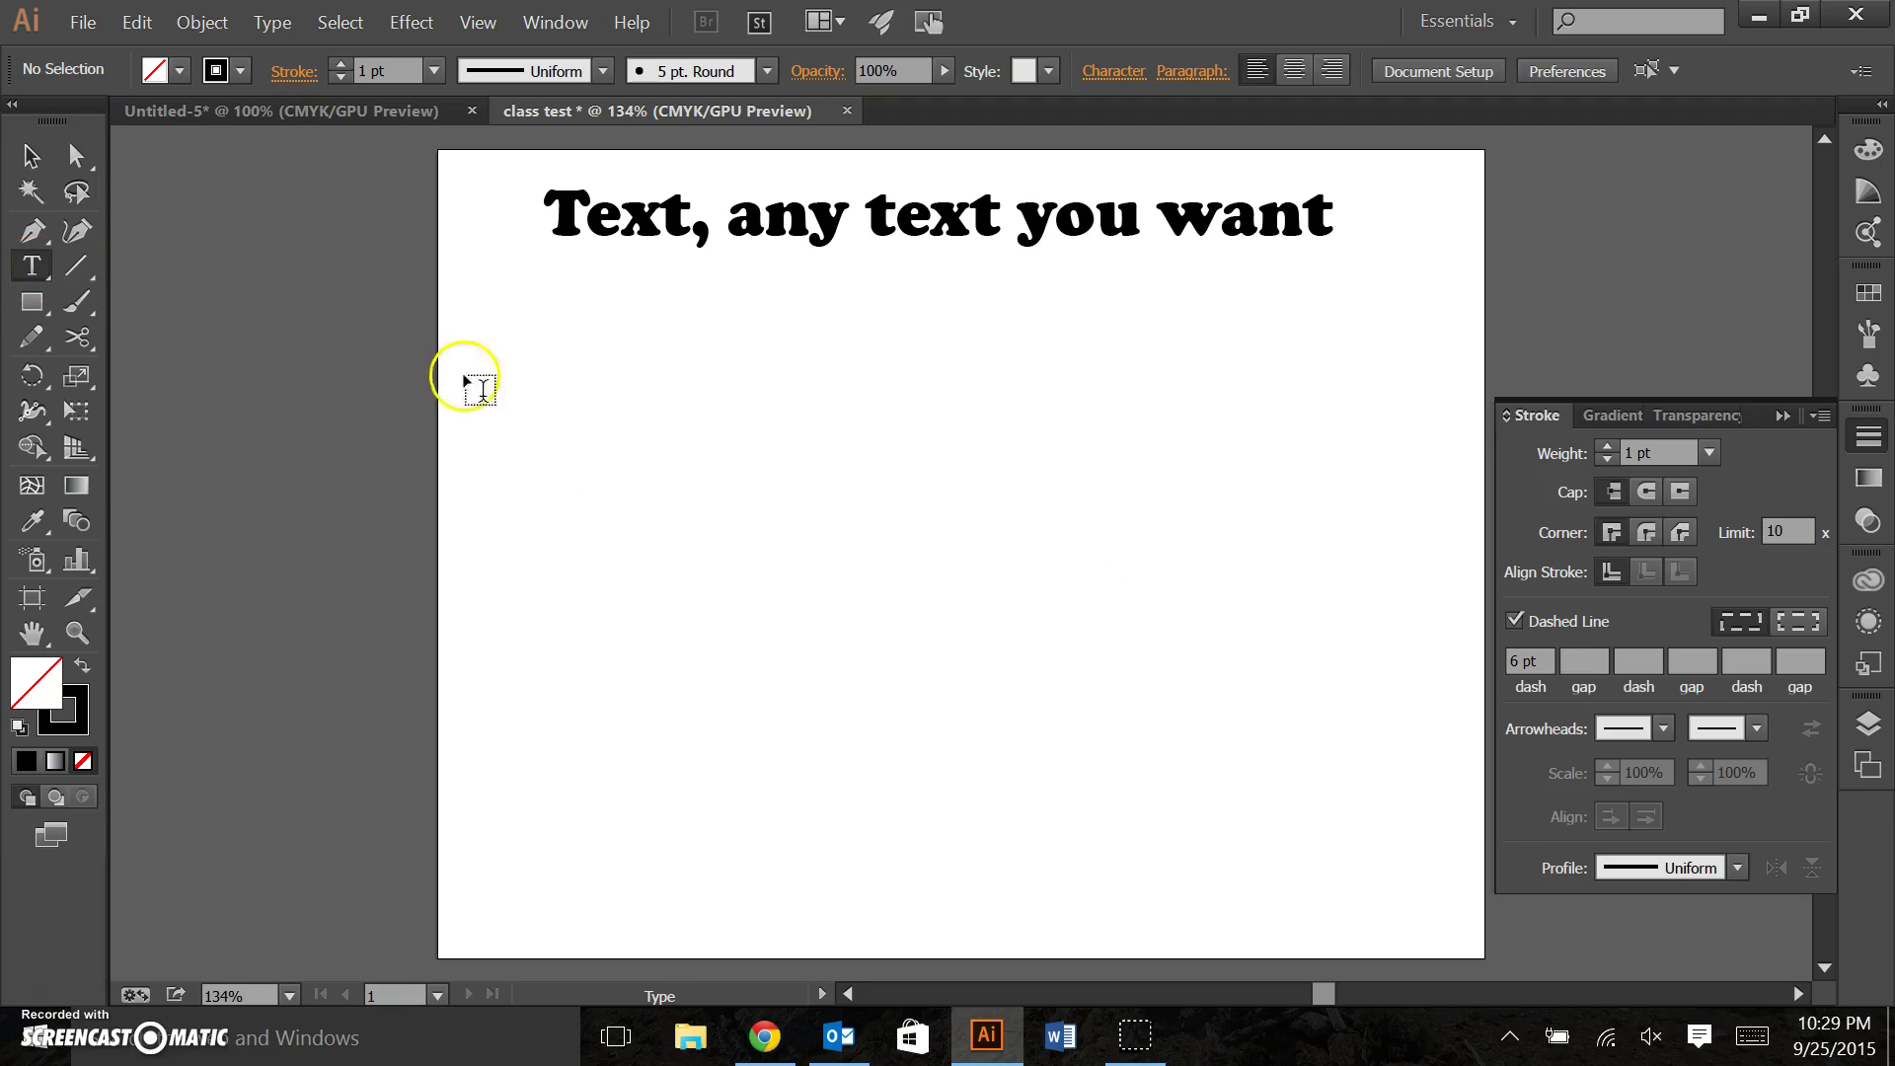
{"action": "left_click", "coordinate": [807, 341]}
{"action": "type", "text": "text"}
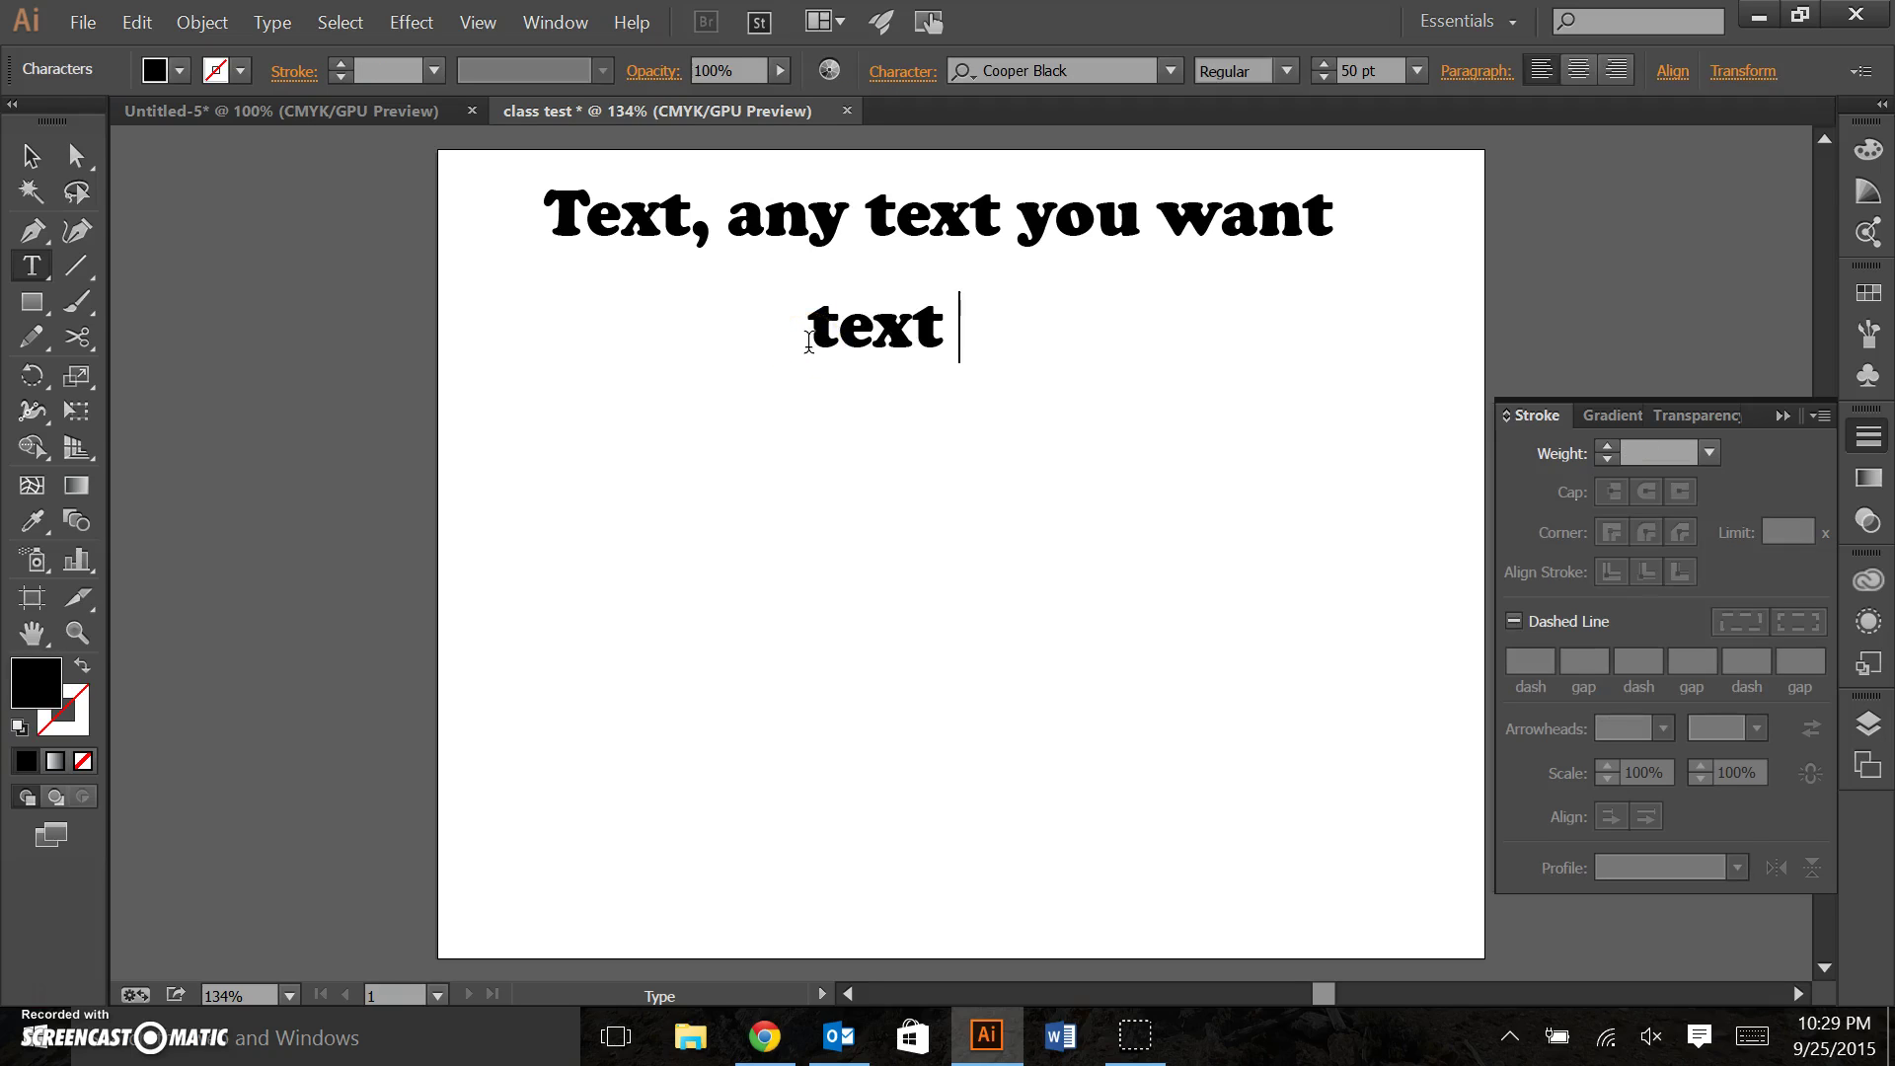
{"action": "left_click", "coordinate": [893, 339], "text": "ctrl"}
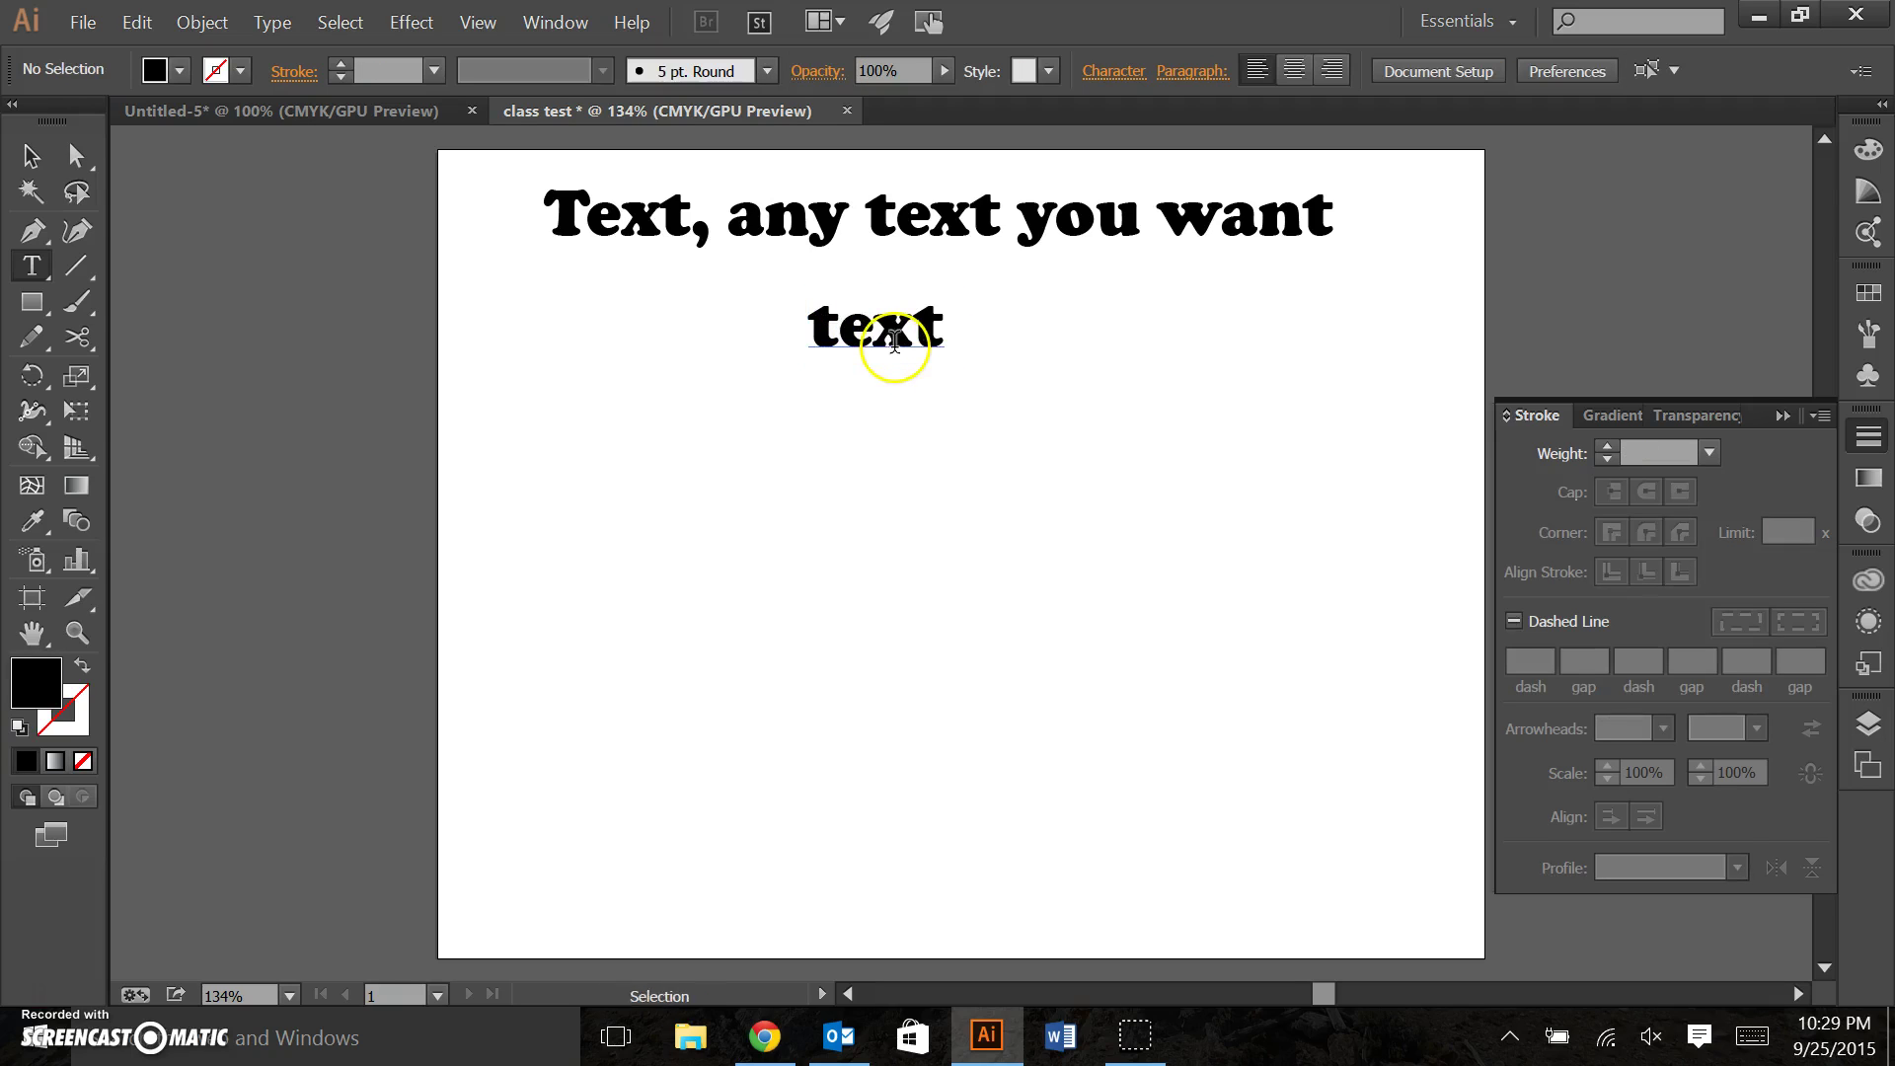
{"action": "left_click", "coordinate": [766, 432]}
{"action": "type", "text": "glkhg"}
{"action": "left_click", "coordinate": [749, 414], "text": "ctrl"}
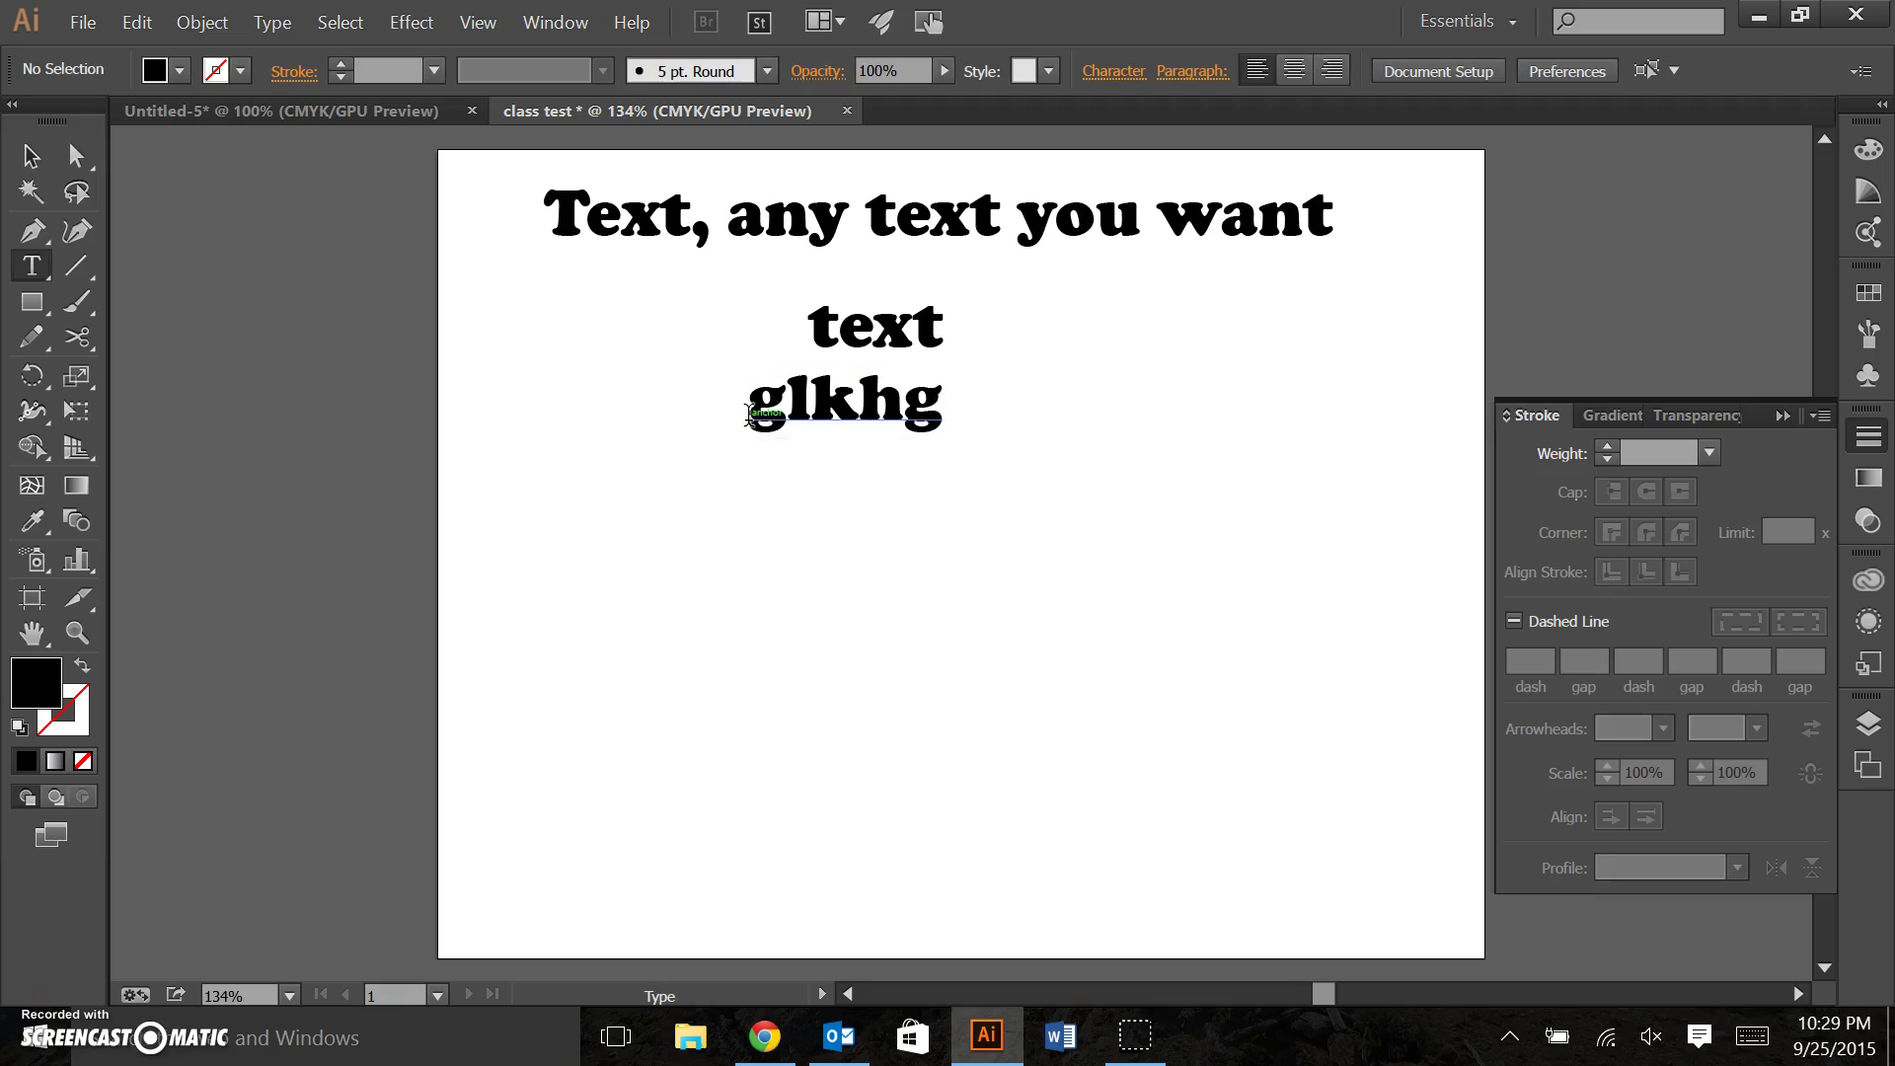
Scatter more words across the artboard: 'kjhlk', 'hgg', ',hl', 'khgo' and 'kjhgjg'.
{"action": "left_click", "coordinate": [1123, 582]}
{"action": "type", "text": "kjhlk"}
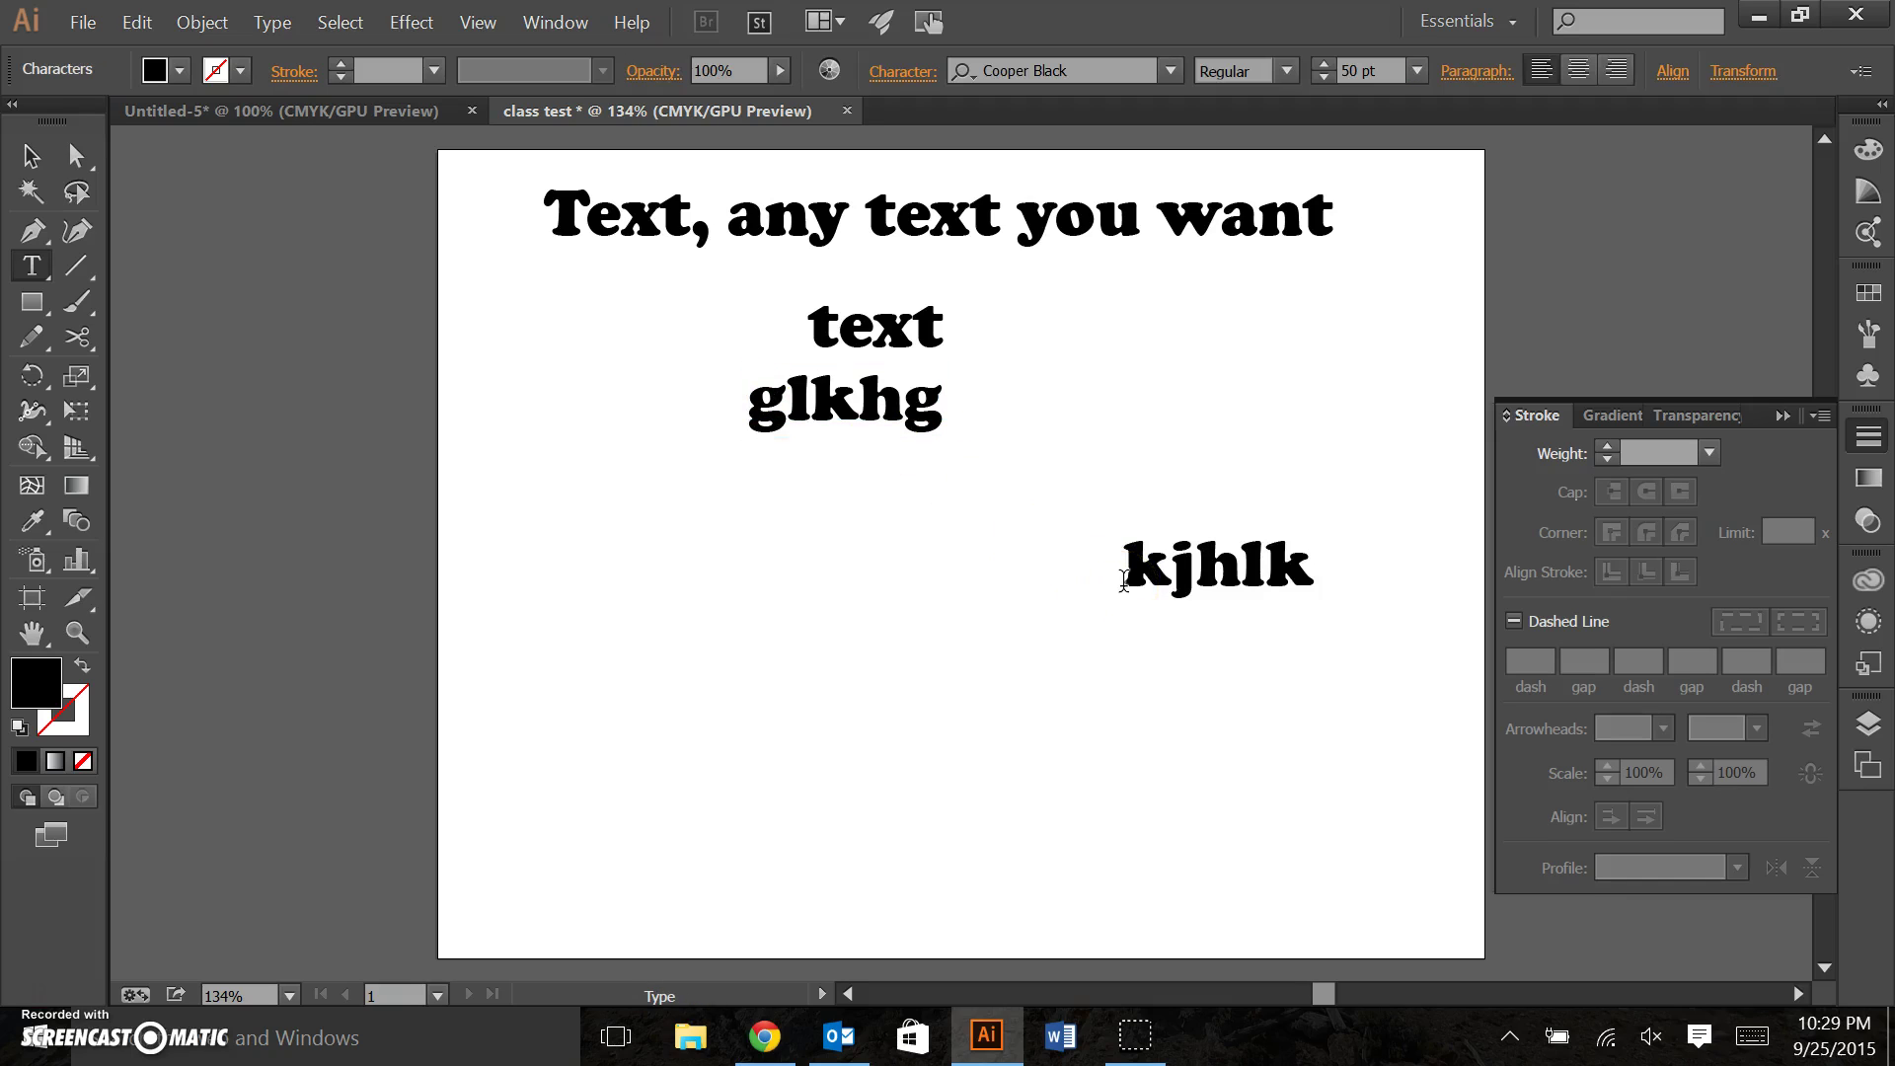
{"action": "left_click", "coordinate": [882, 549], "text": "ctrl"}
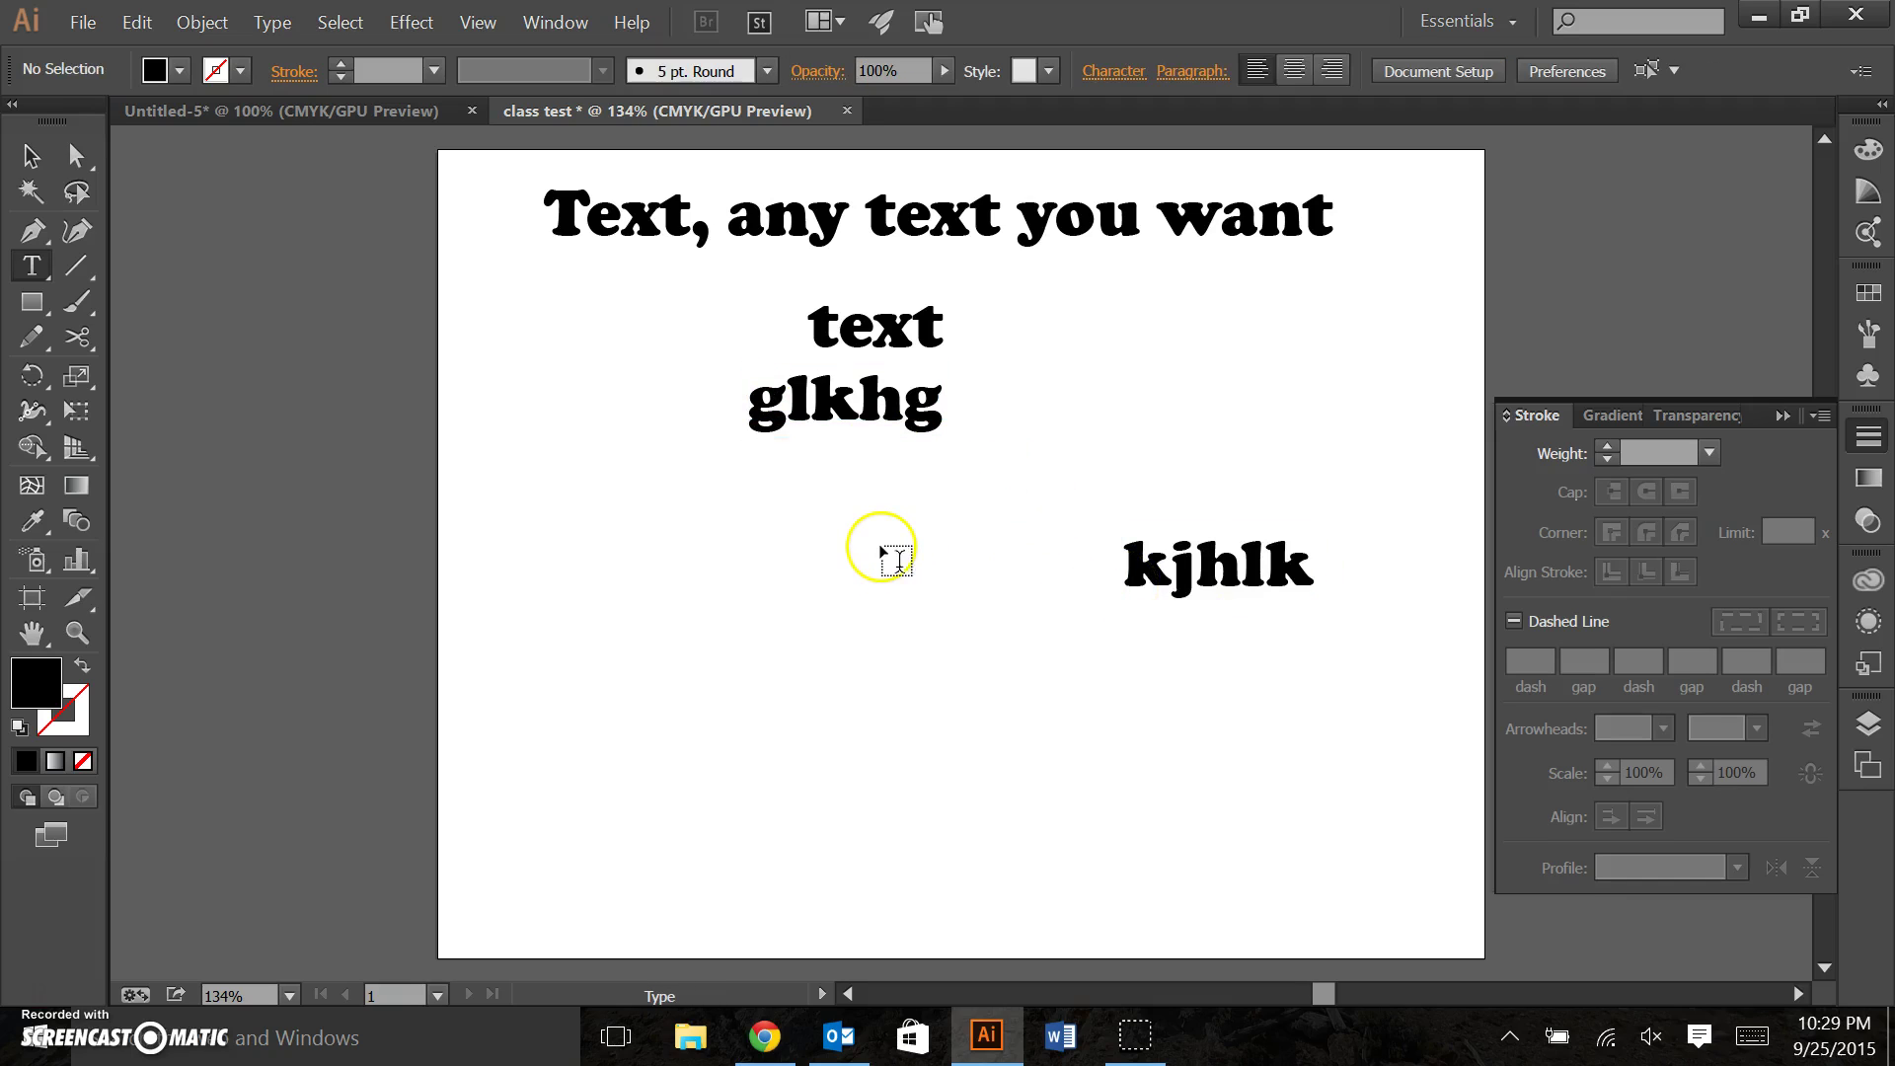
{"action": "left_click", "coordinate": [816, 590]}
{"action": "type", "text": "hgg"}
{"action": "left_click", "coordinate": [816, 589], "text": "ctrl"}
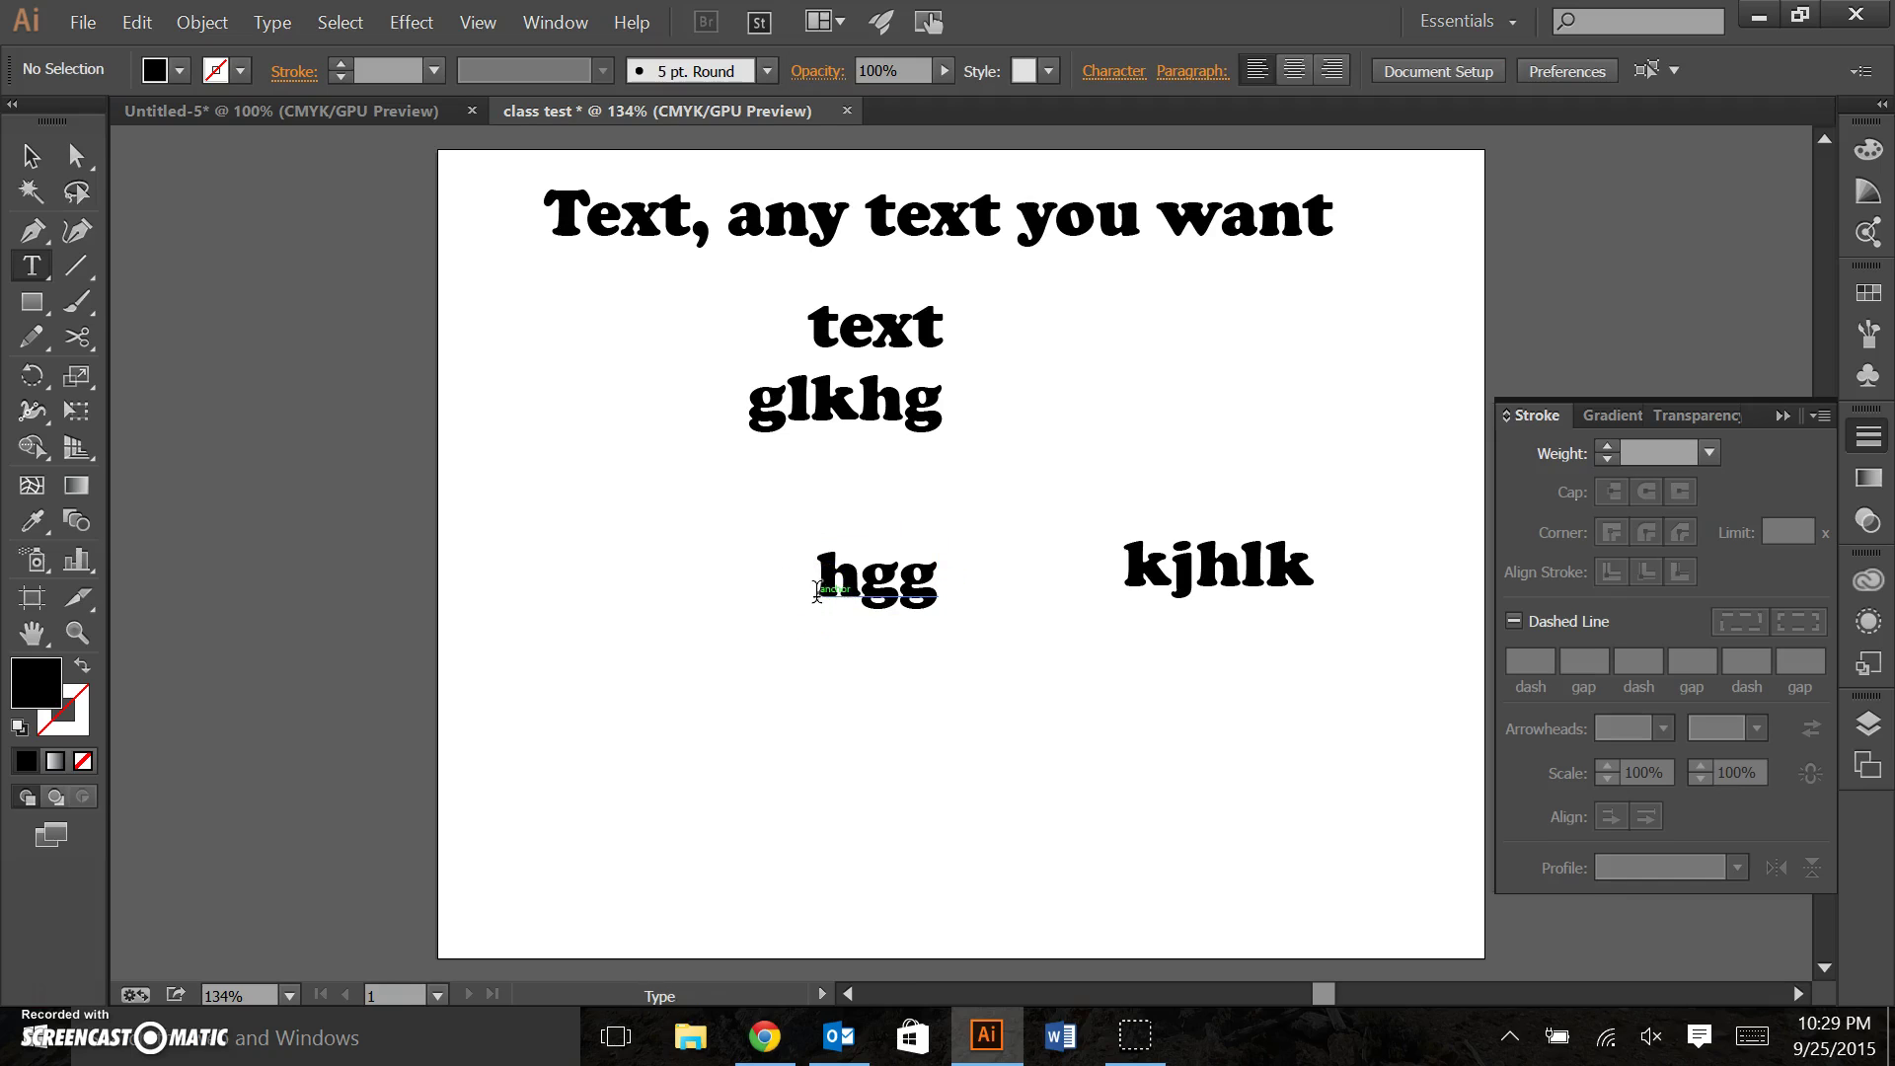
{"action": "left_click", "coordinate": [529, 521]}
{"action": "type", "text": ",hl"}
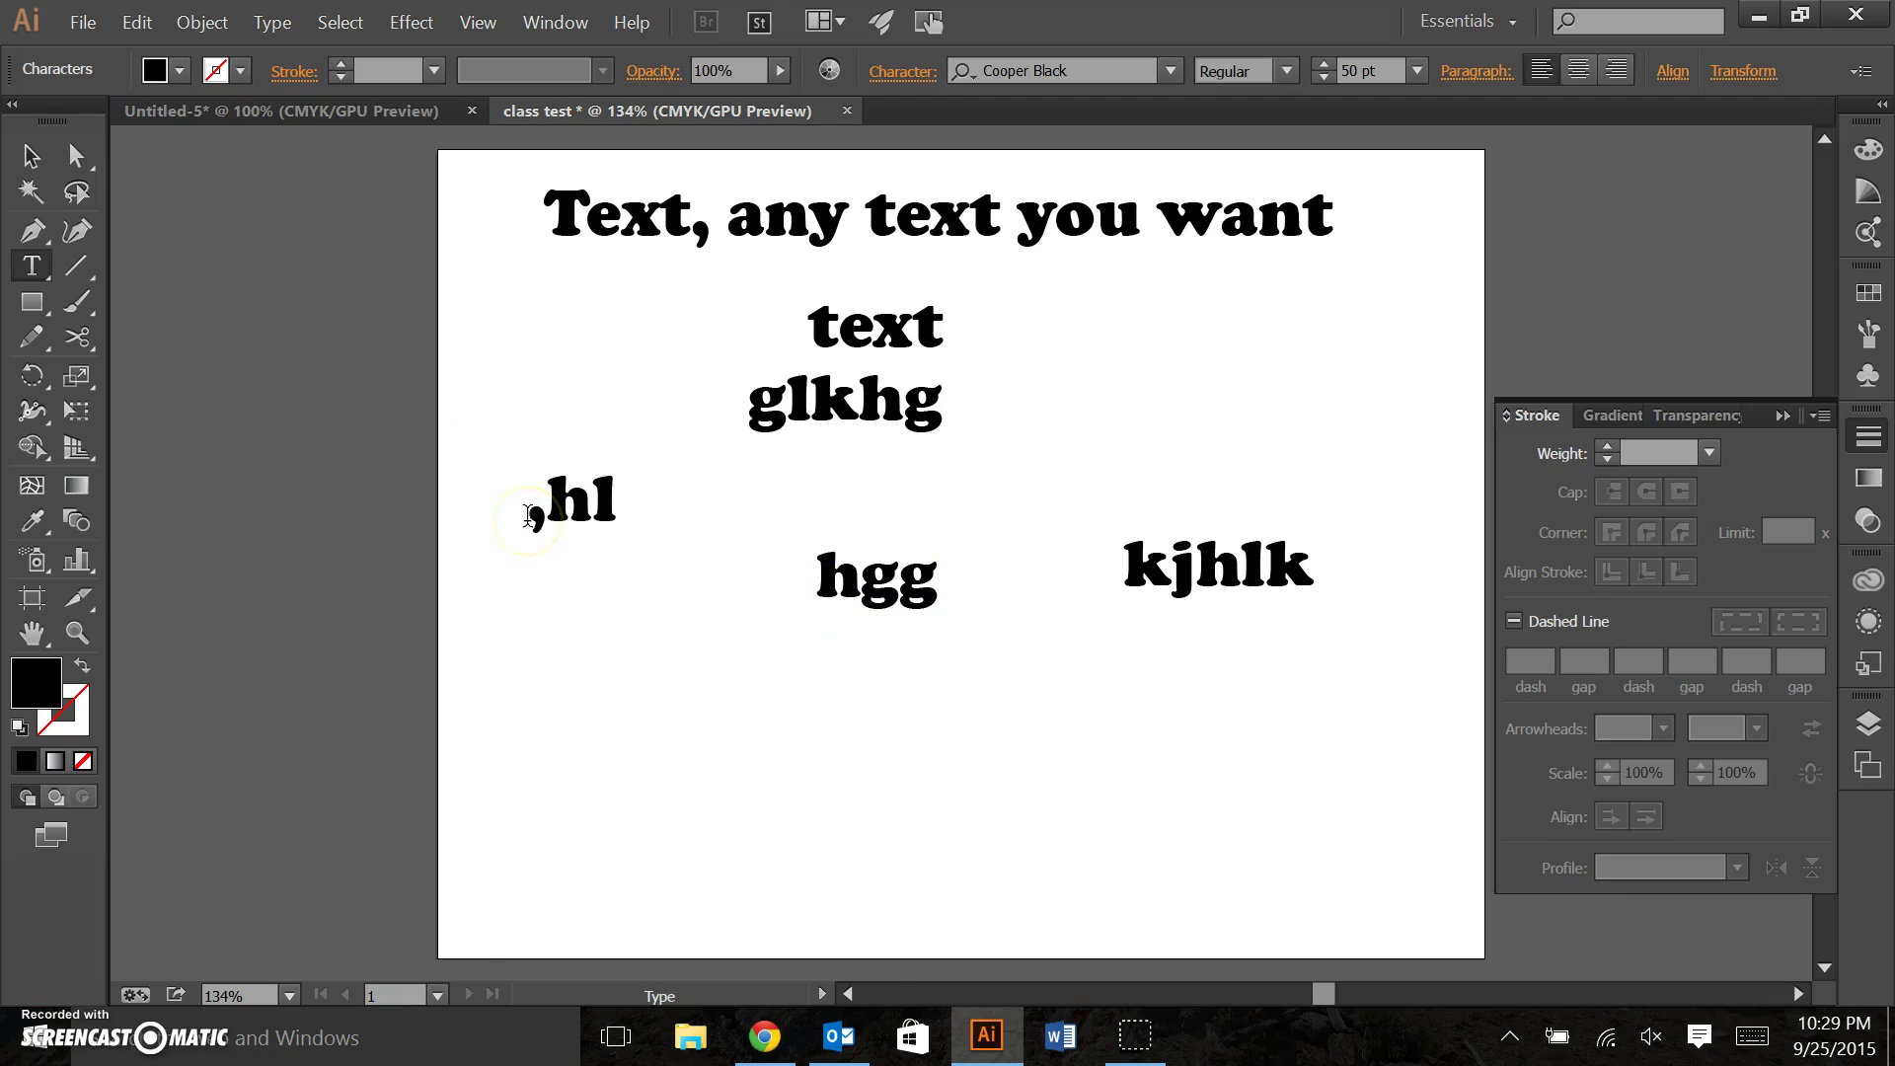
{"action": "left_click", "coordinate": [666, 596], "text": "ctrl"}
{"action": "left_click", "coordinate": [1097, 874]}
{"action": "type", "text": "khgo"}
{"action": "left_click", "coordinate": [1053, 869], "text": "ctrl"}
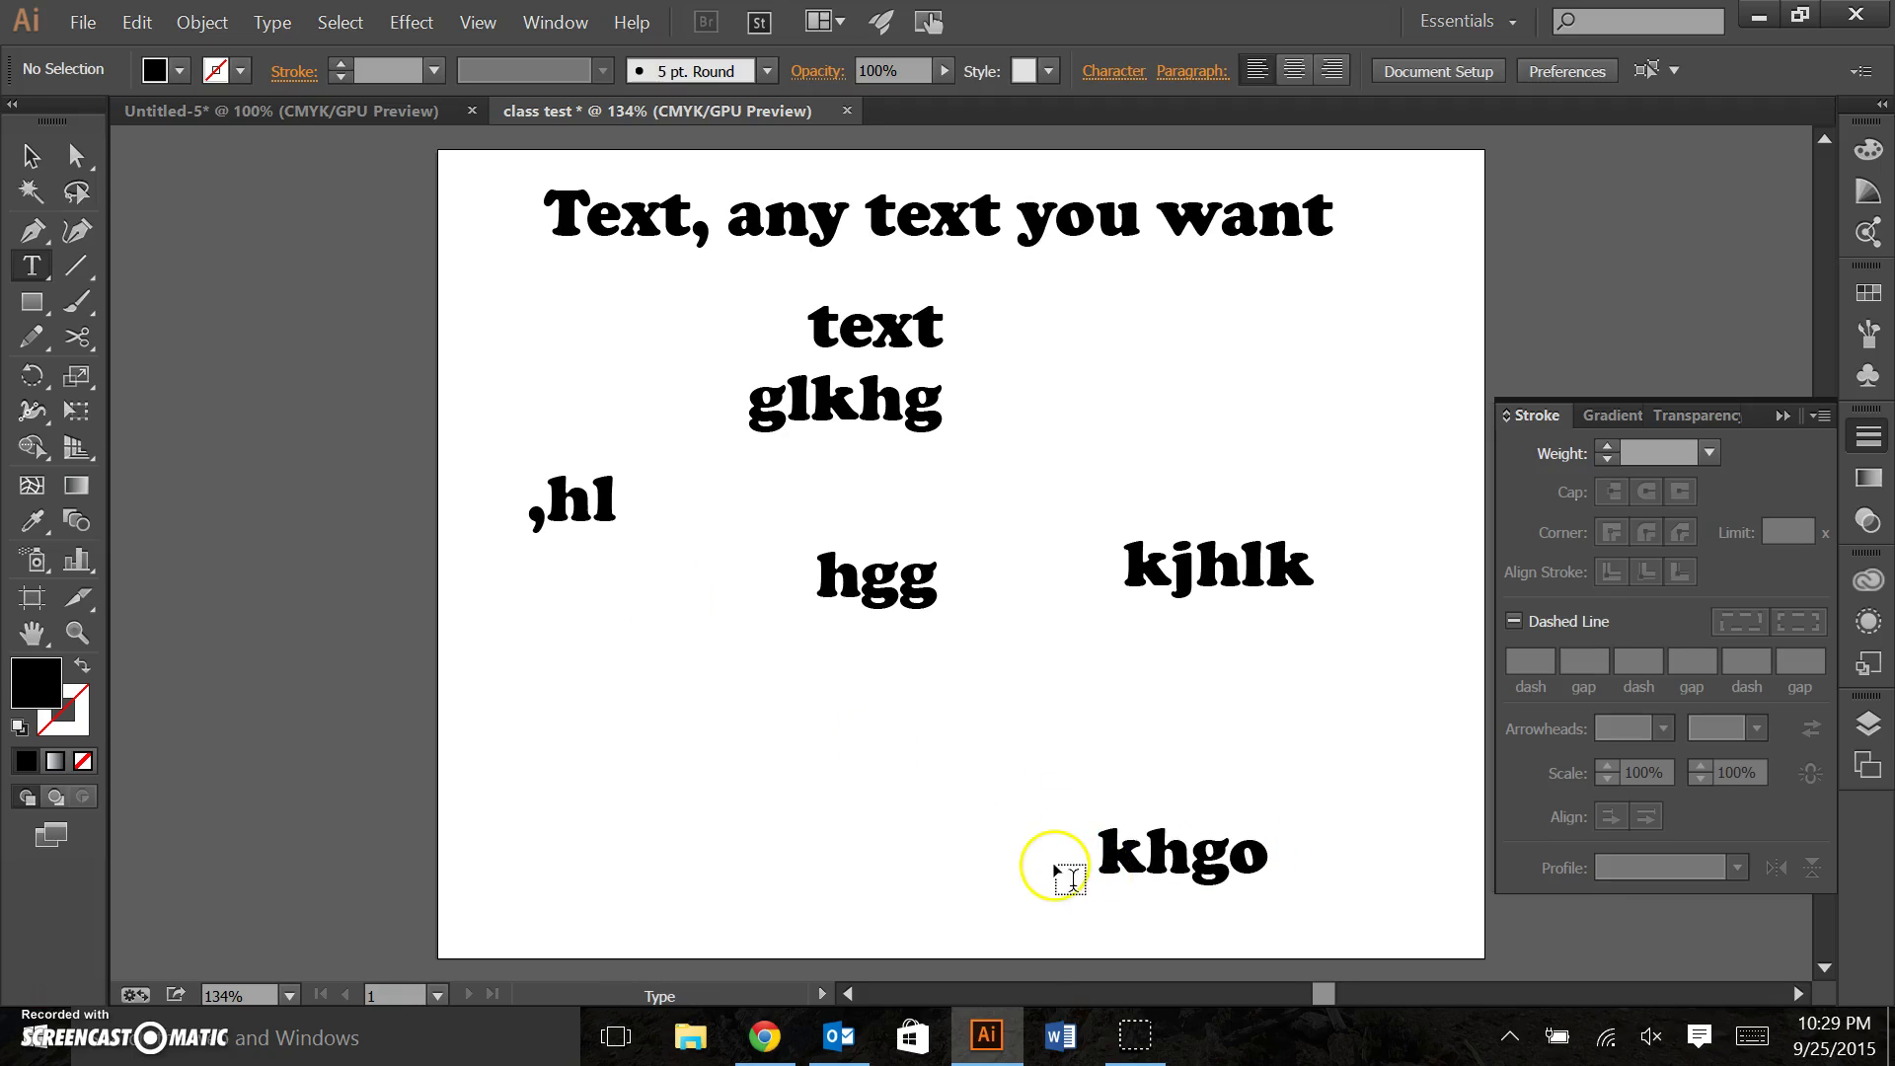
{"action": "left_click", "coordinate": [880, 708]}
{"action": "type", "text": "kjhgjg"}
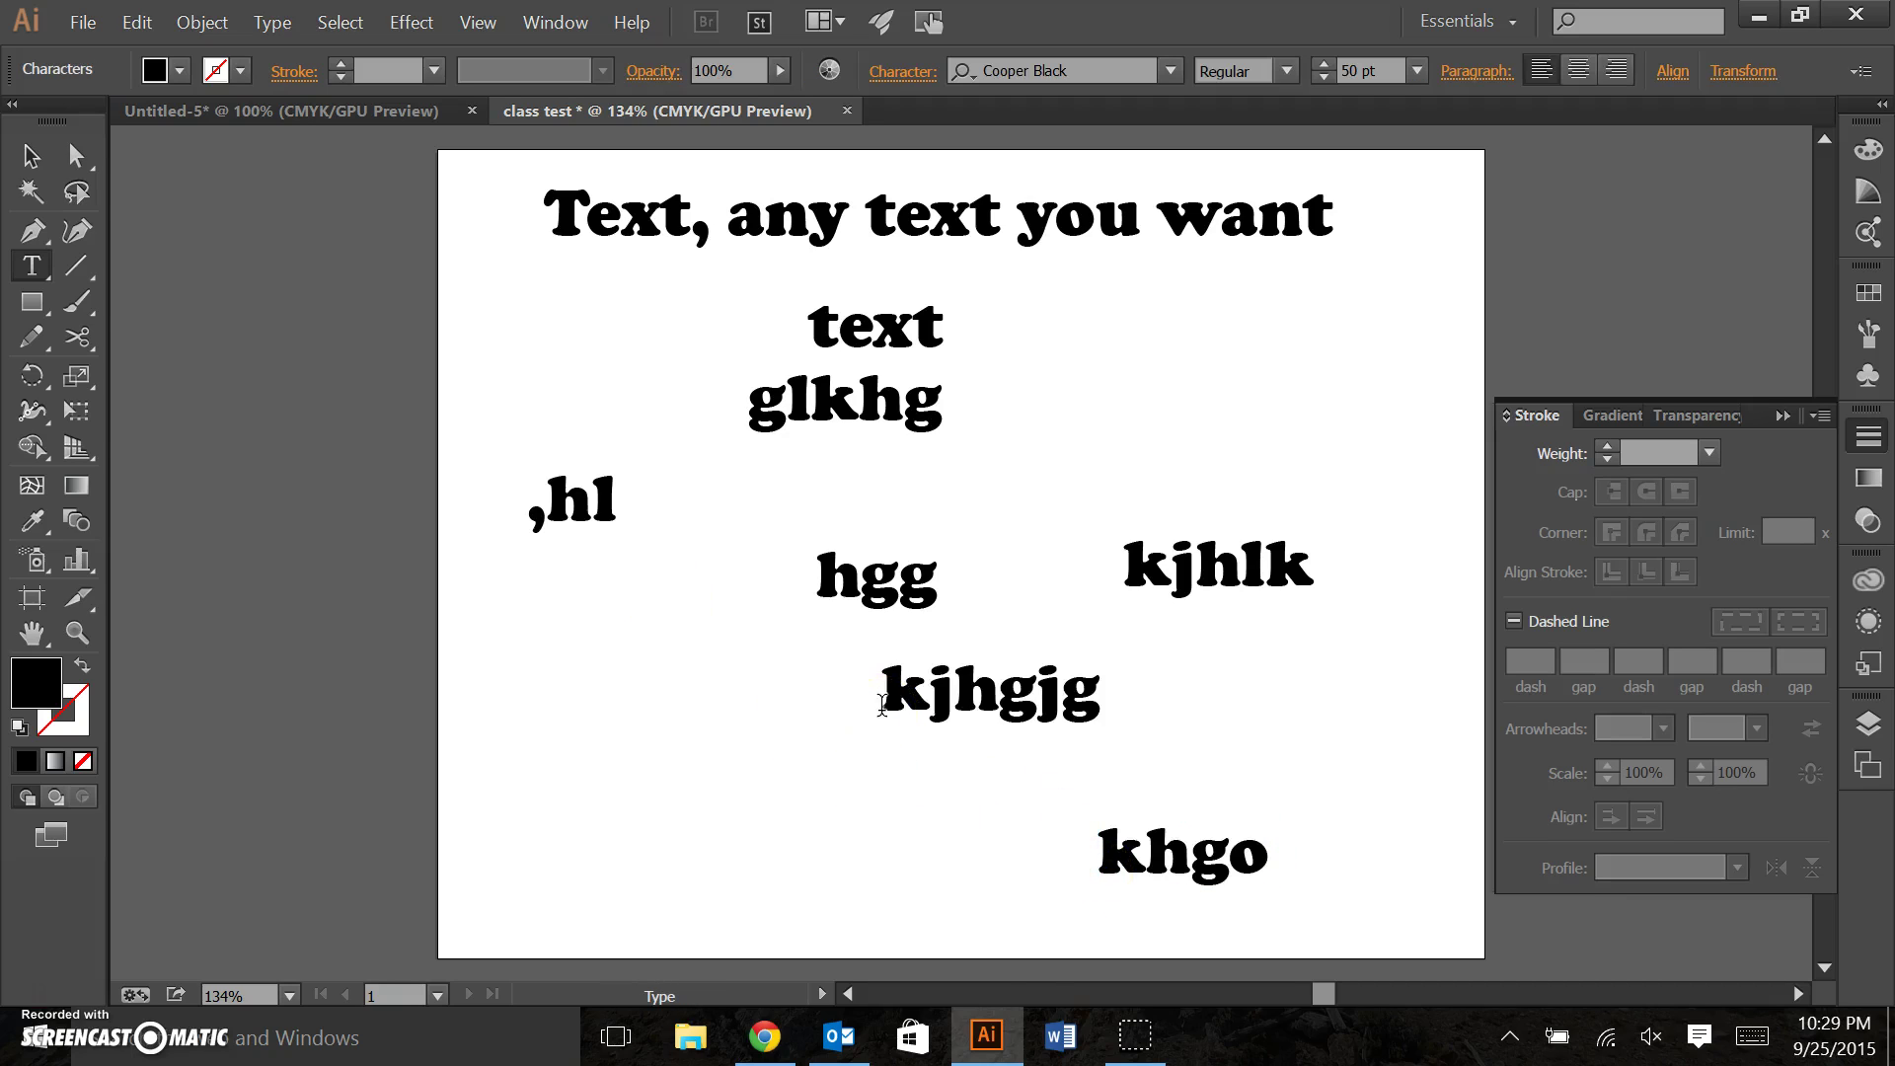
{"action": "left_click", "coordinate": [30, 155]}
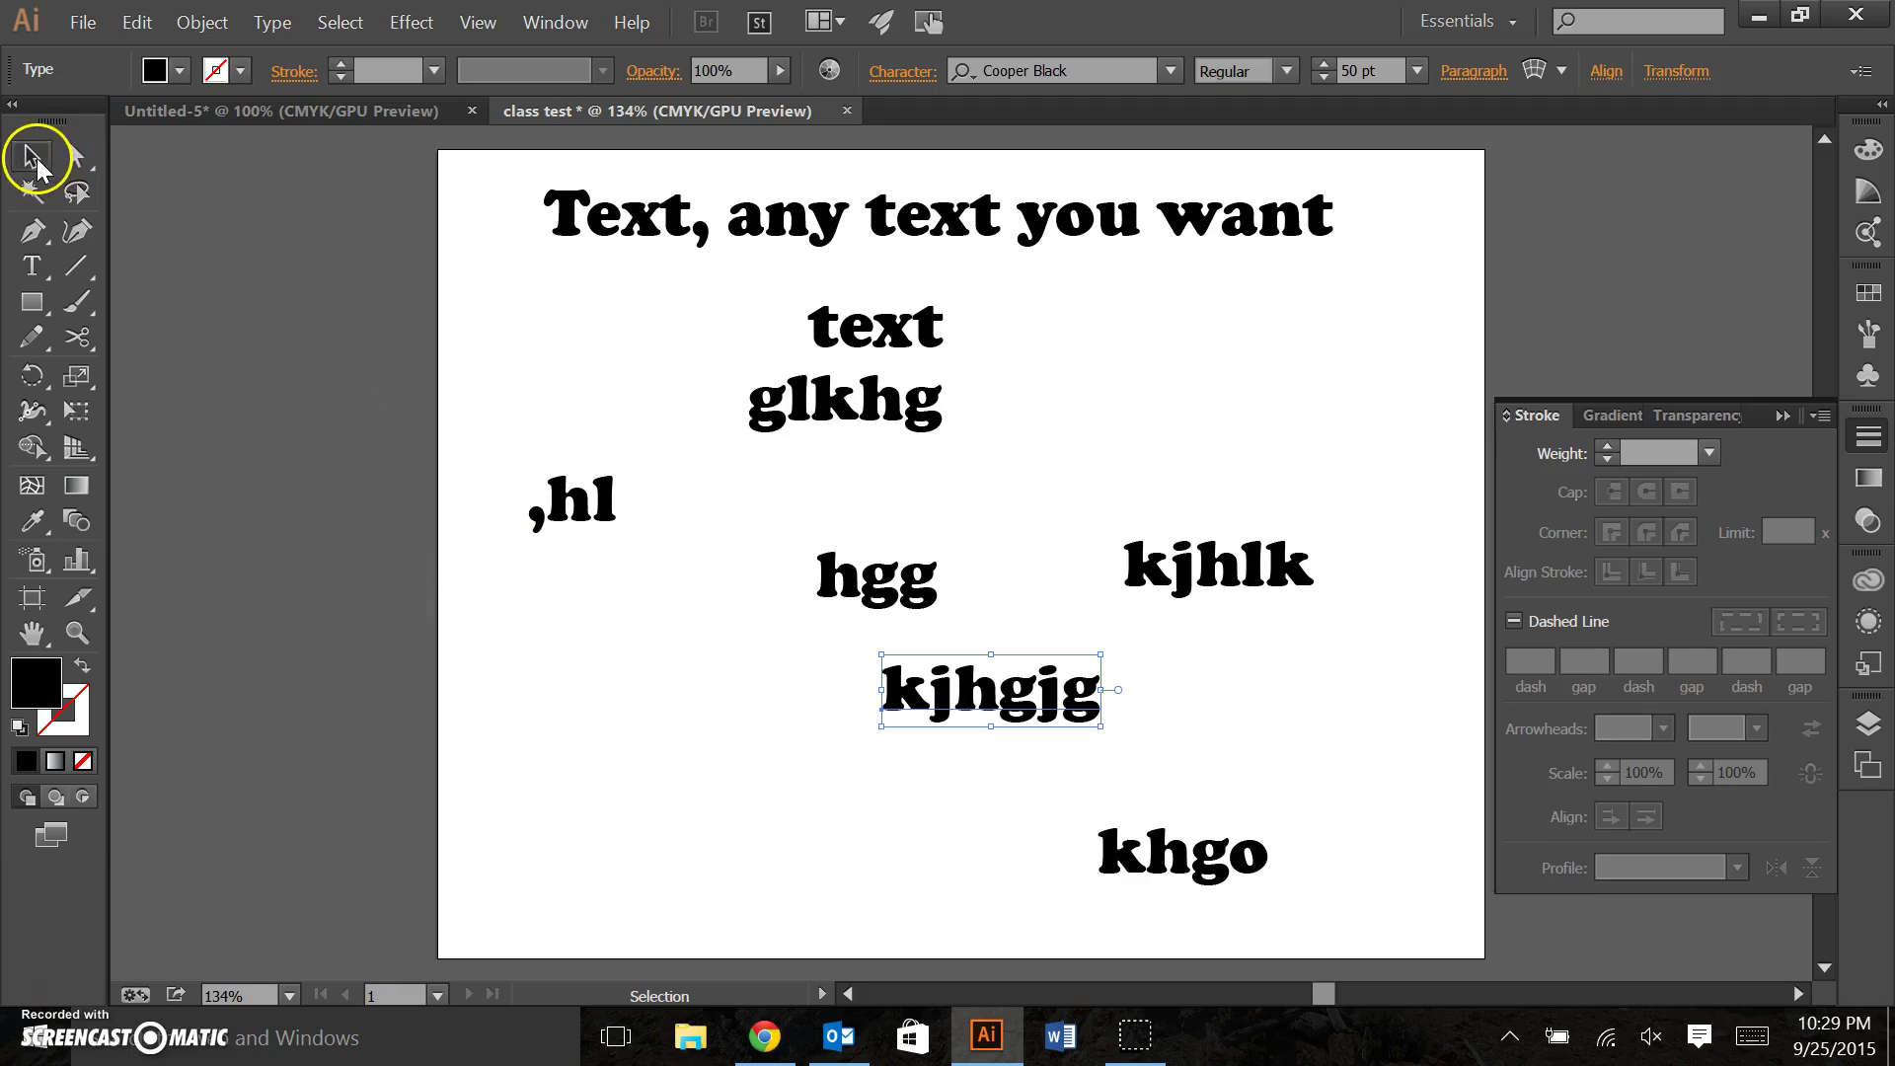
{"action": "left_click", "coordinate": [627, 648]}
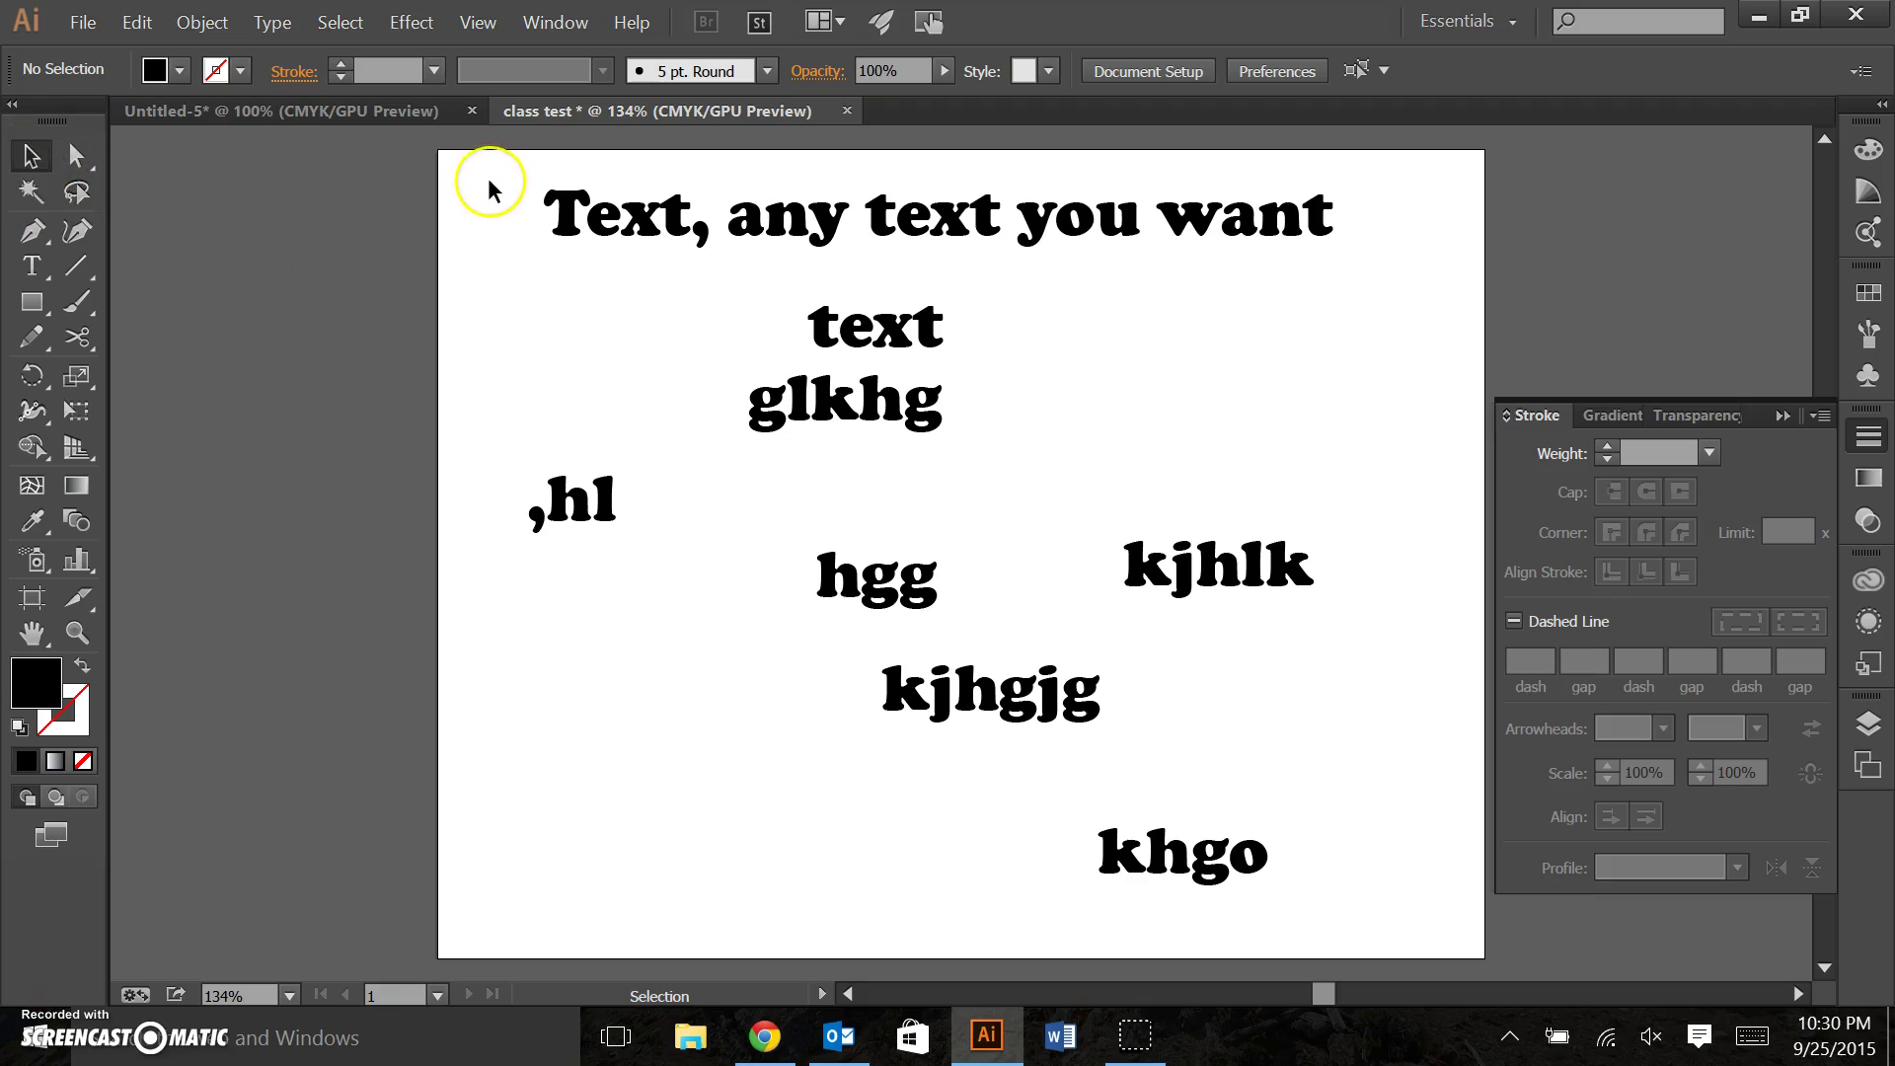
Marquee-select all seven words plus the heading and open the Window menu.
{"action": "left_click_drag", "start_coordinate": [487, 176], "coordinate": [1348, 847]}
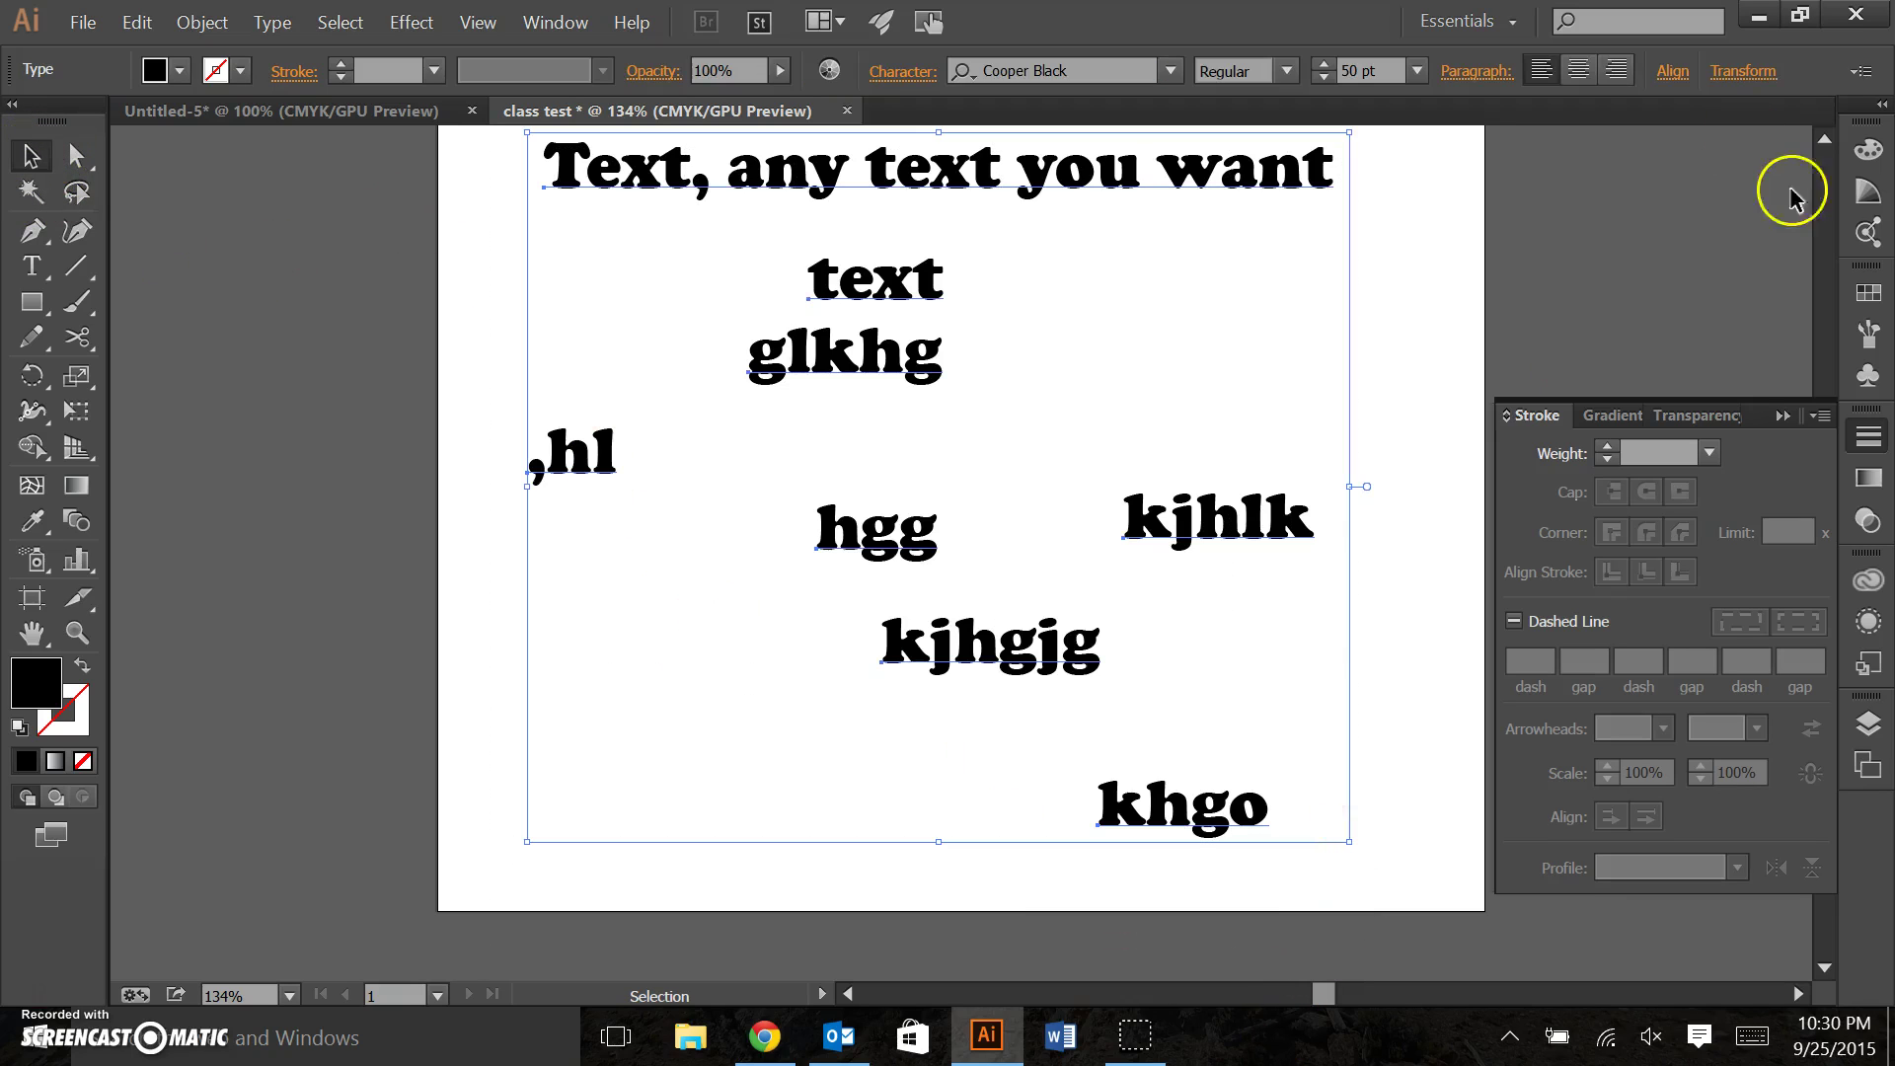
{"action": "left_click", "coordinate": [1825, 142]}
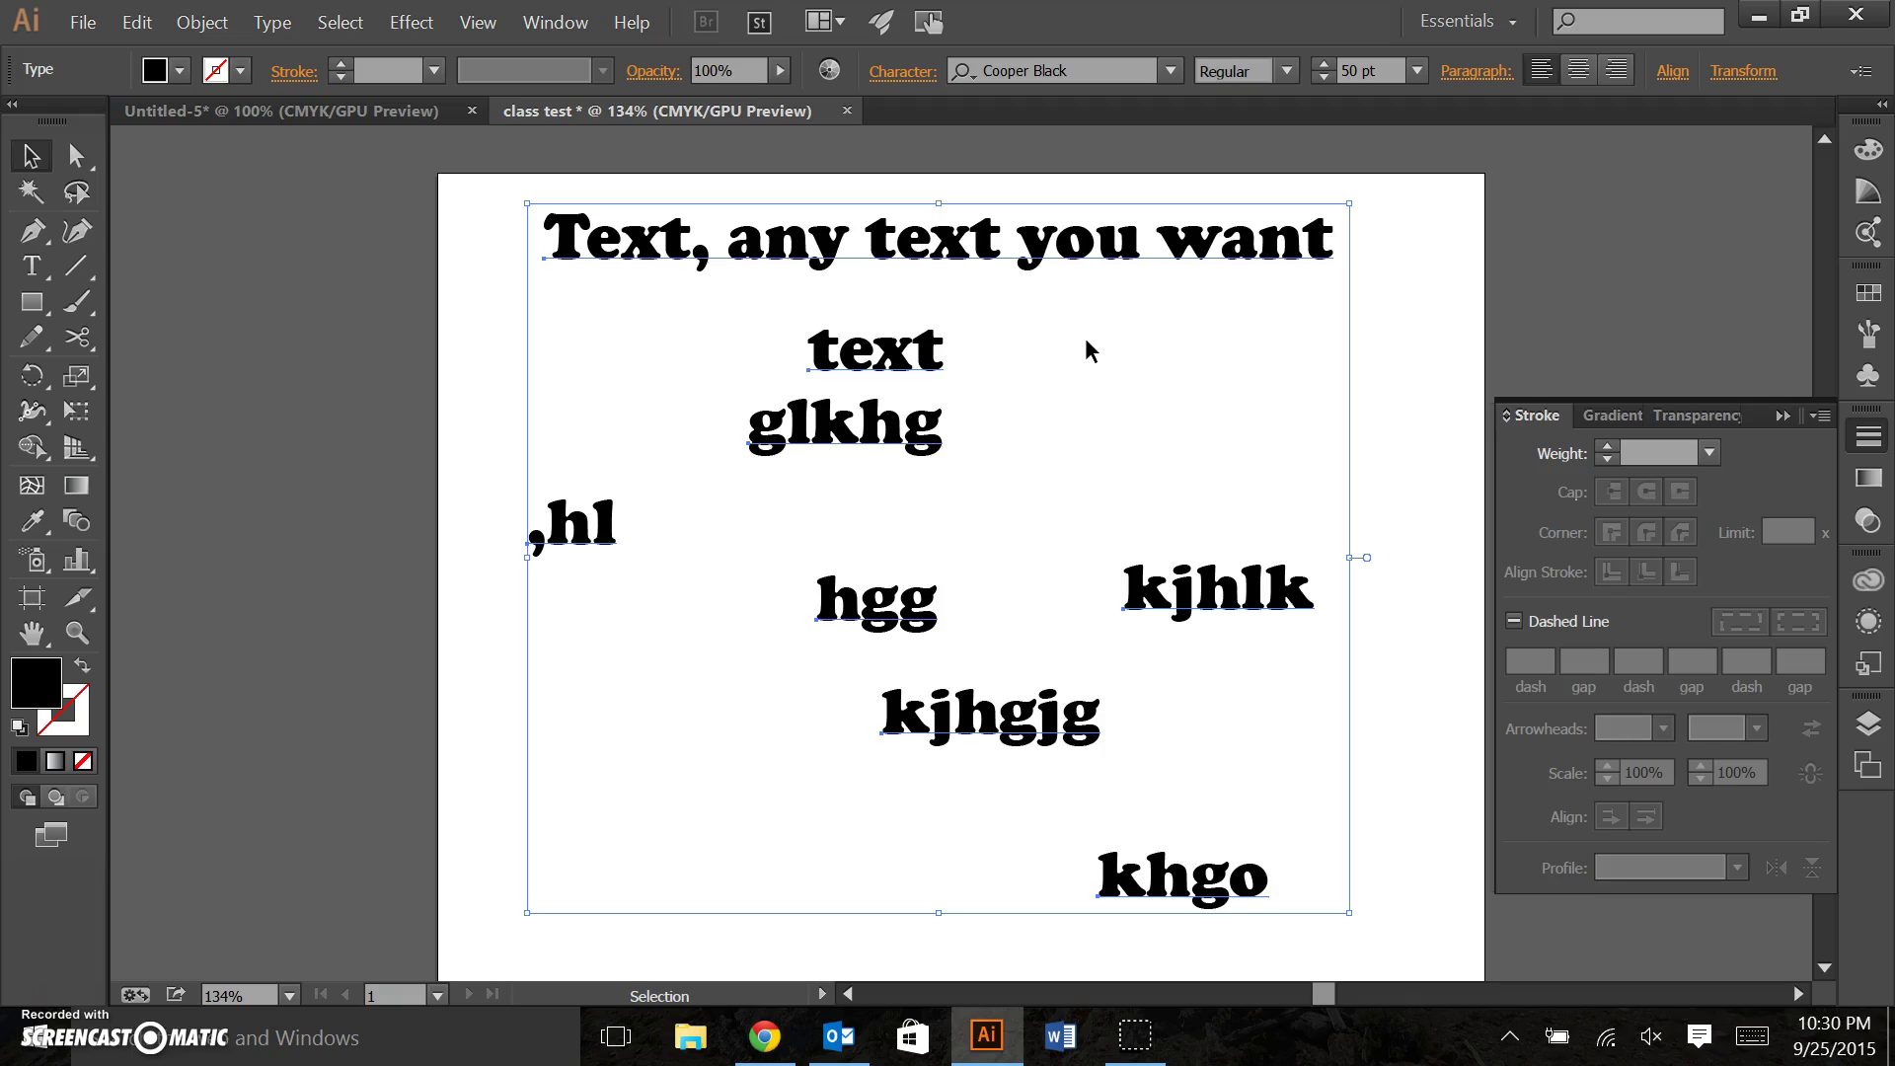
{"action": "left_click", "coordinate": [565, 22]}
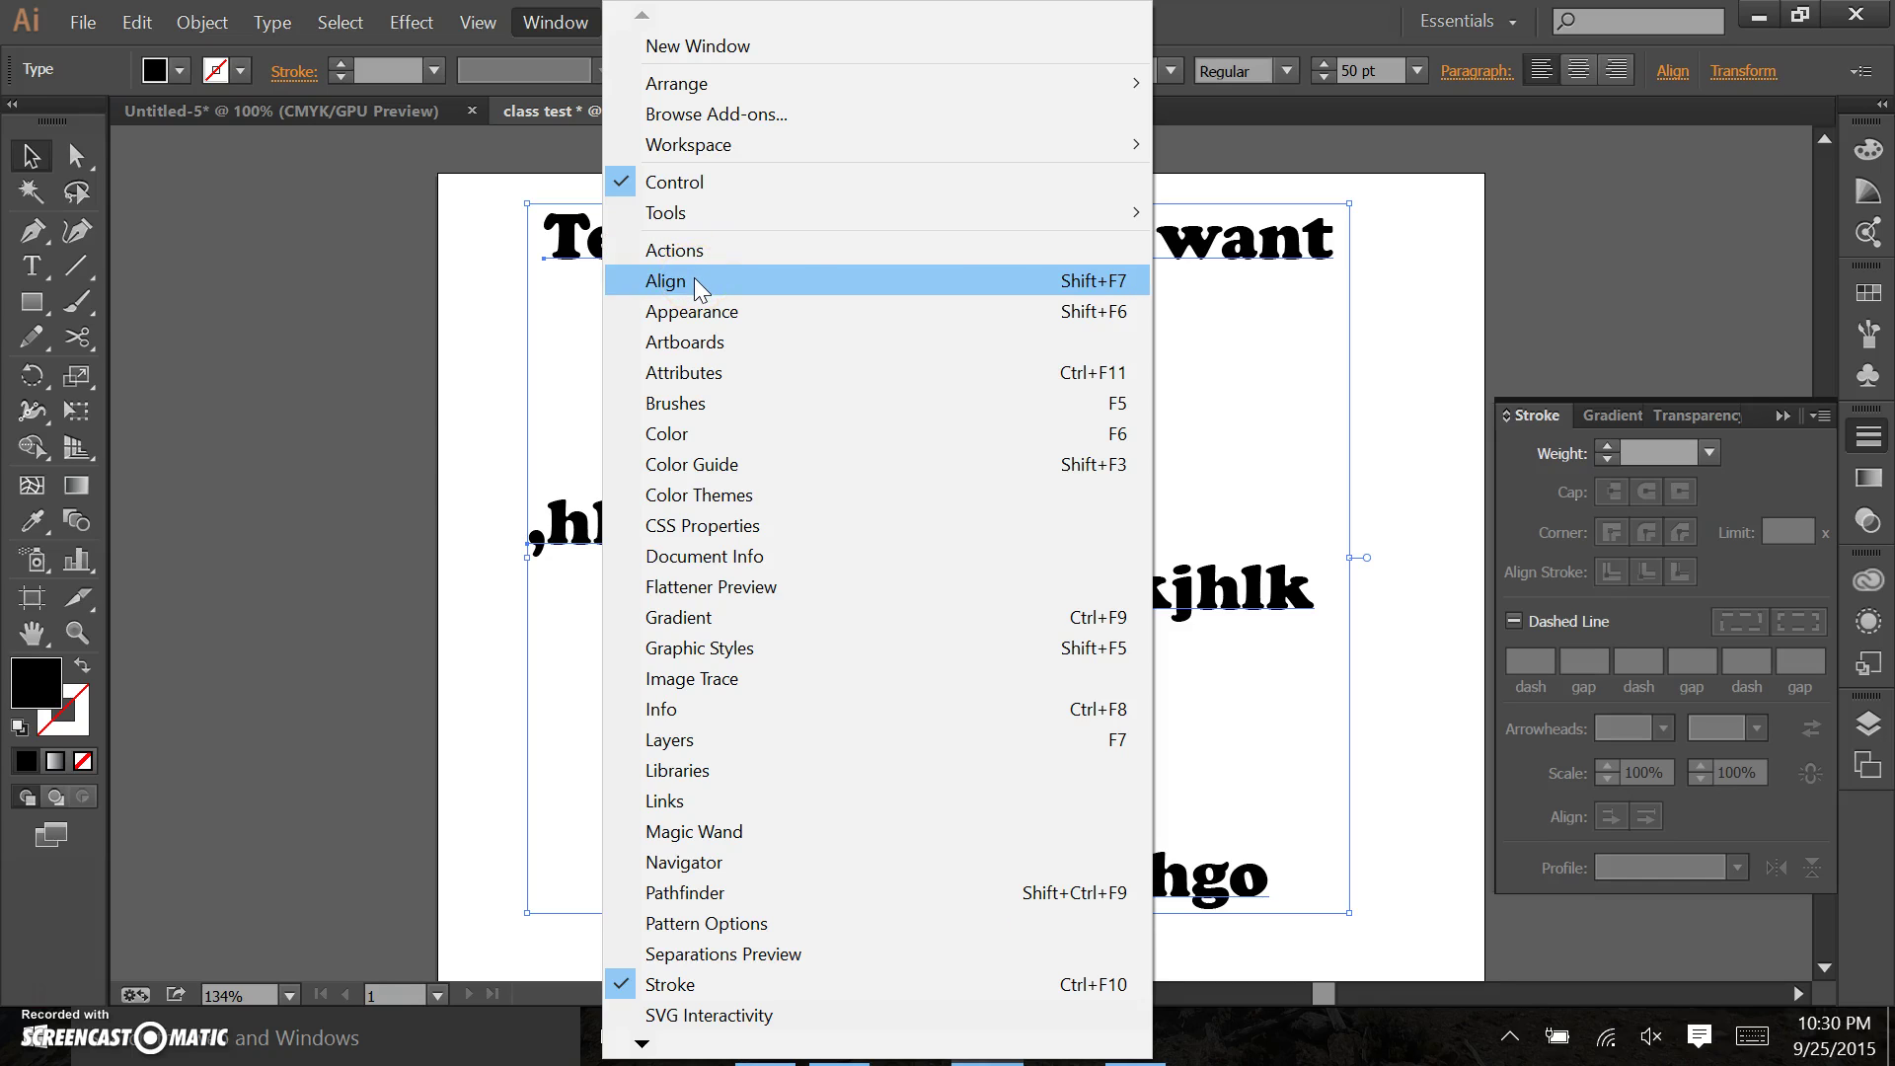
{"action": "left_click", "coordinate": [667, 282]}
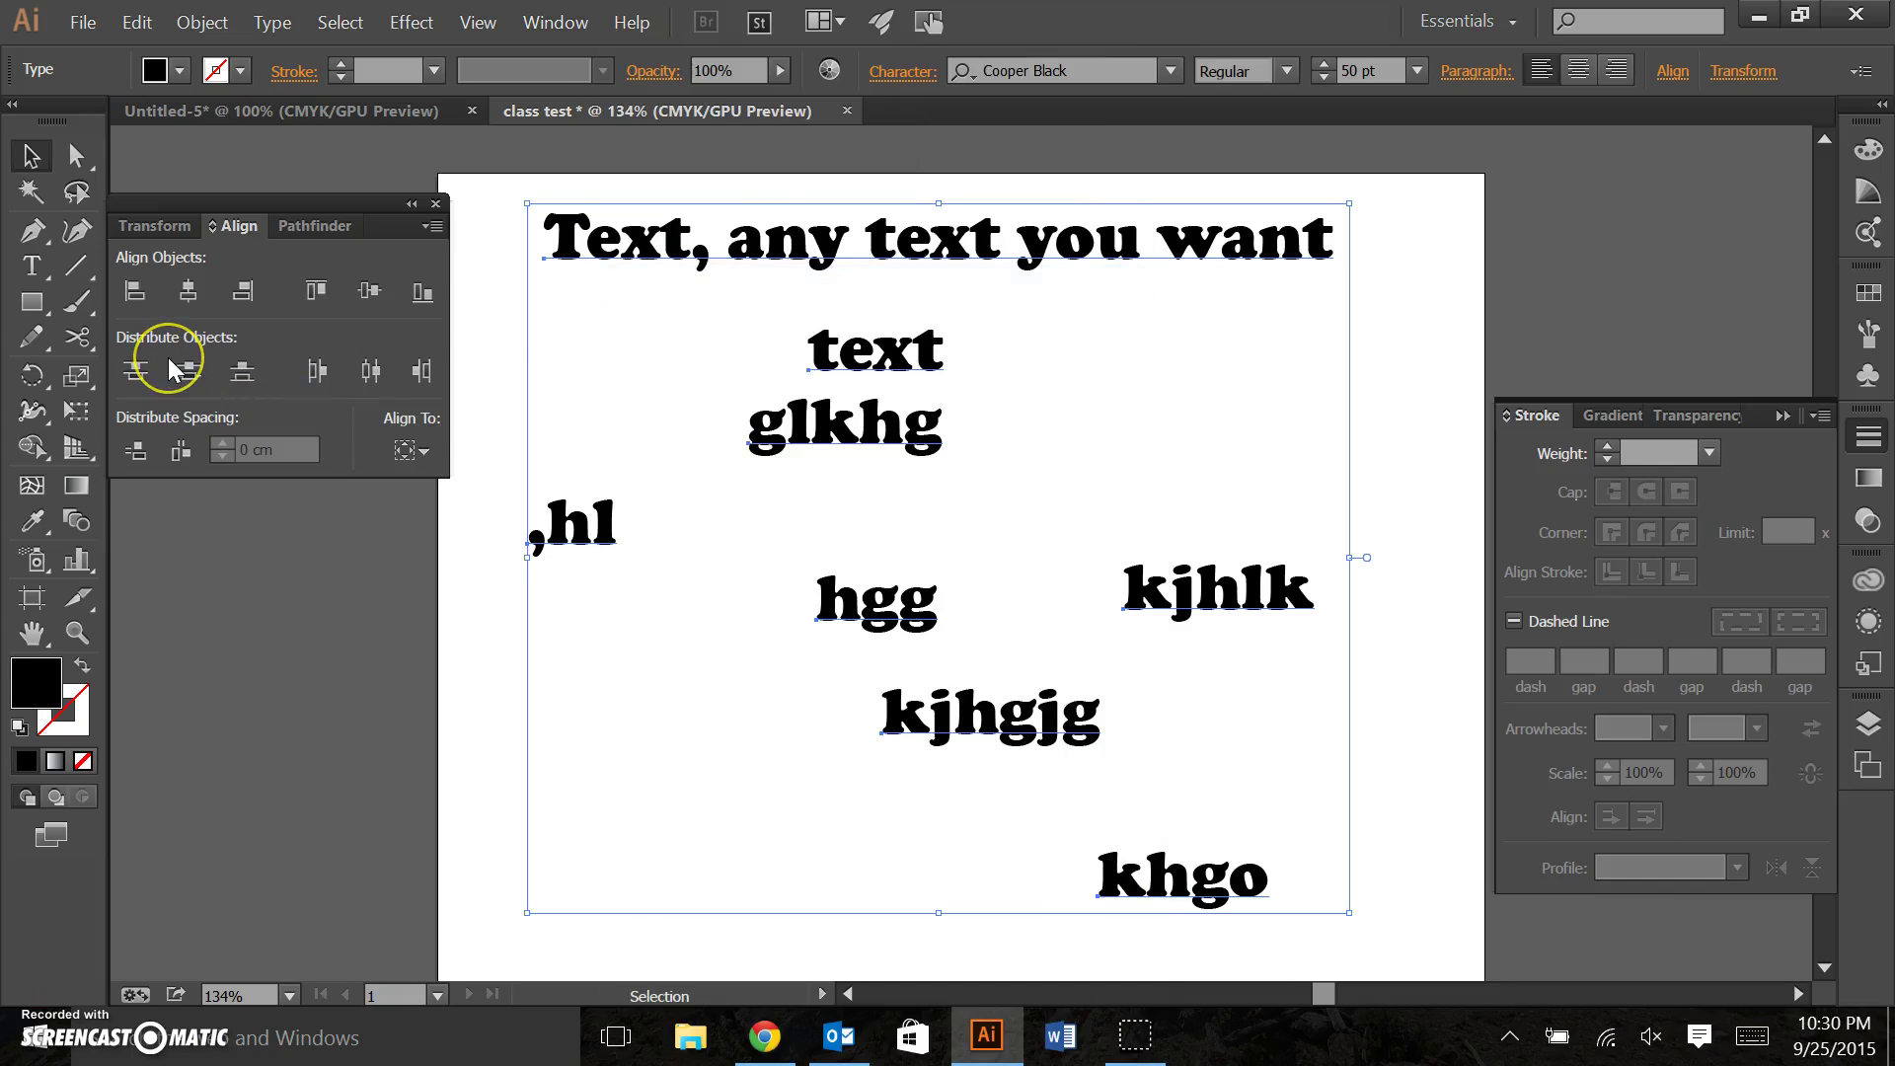
{"action": "left_click", "coordinate": [139, 292]}
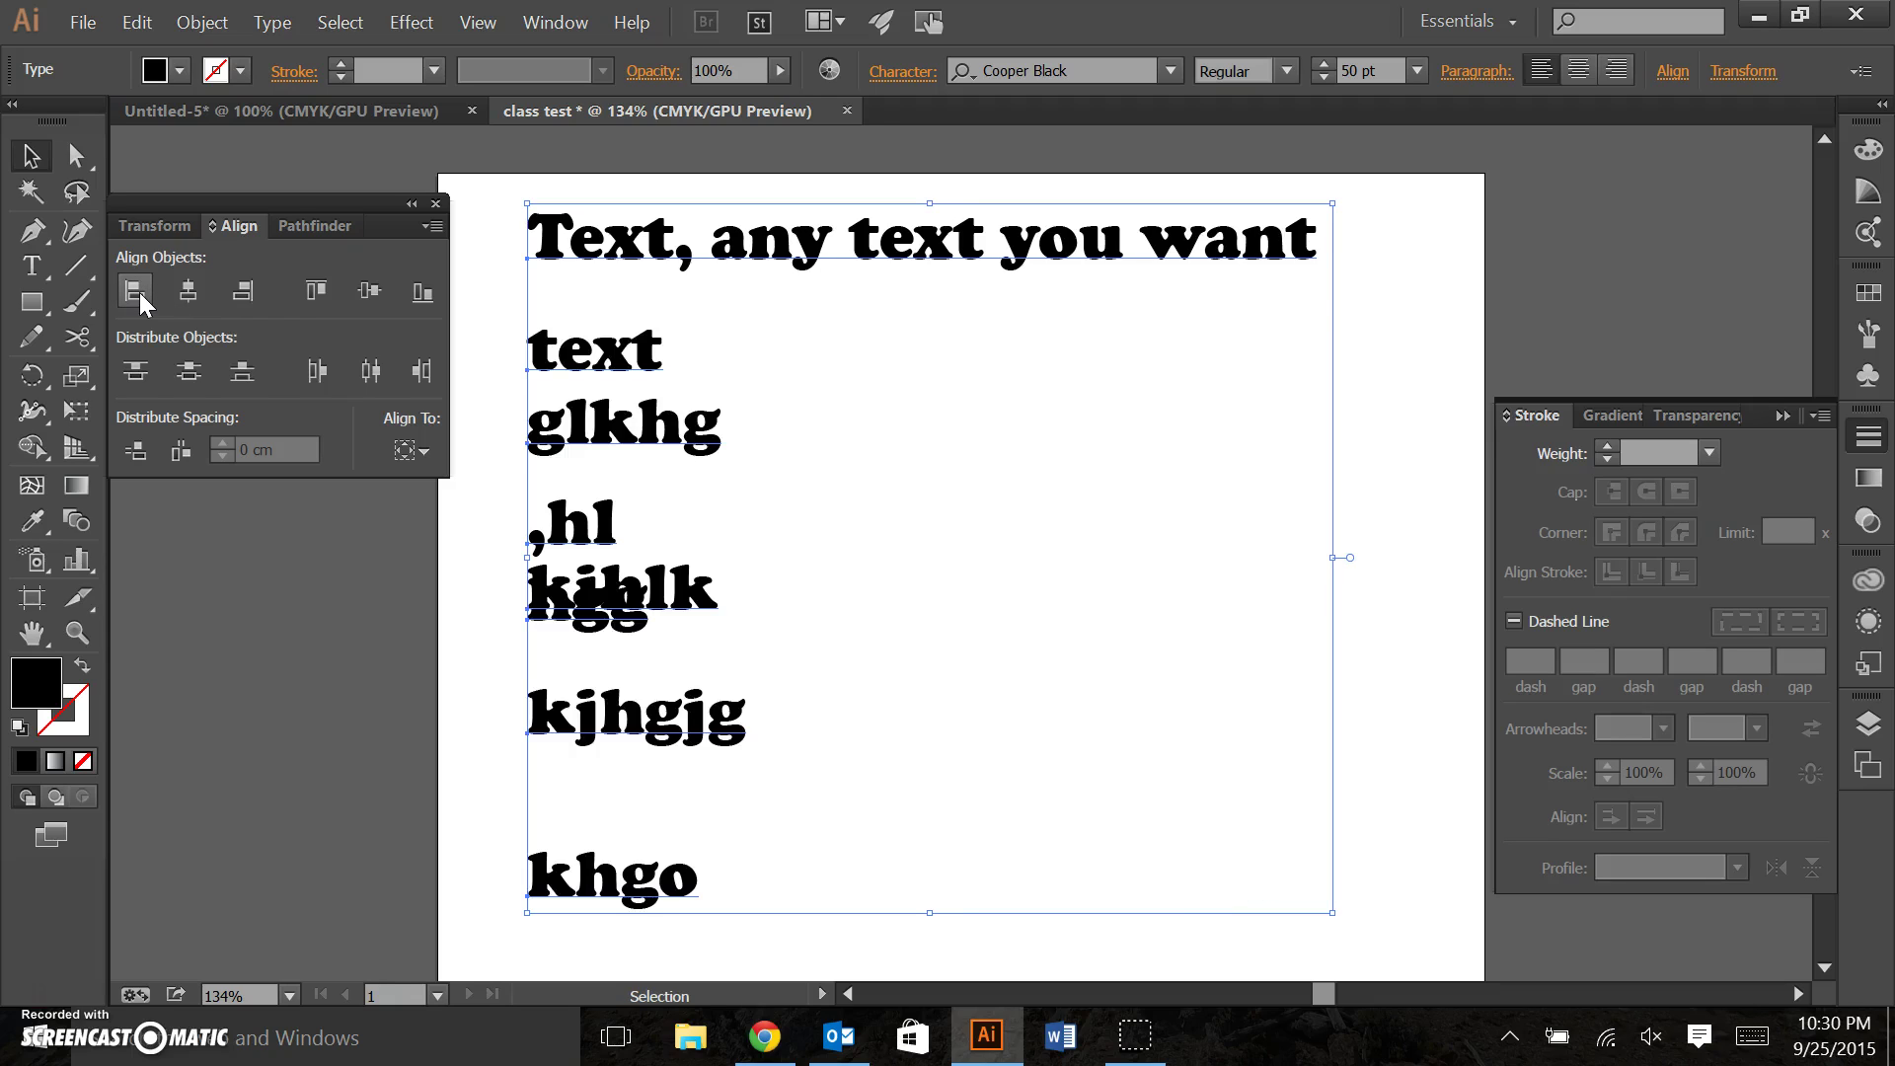
{"action": "key", "text": "ctrl+z"}
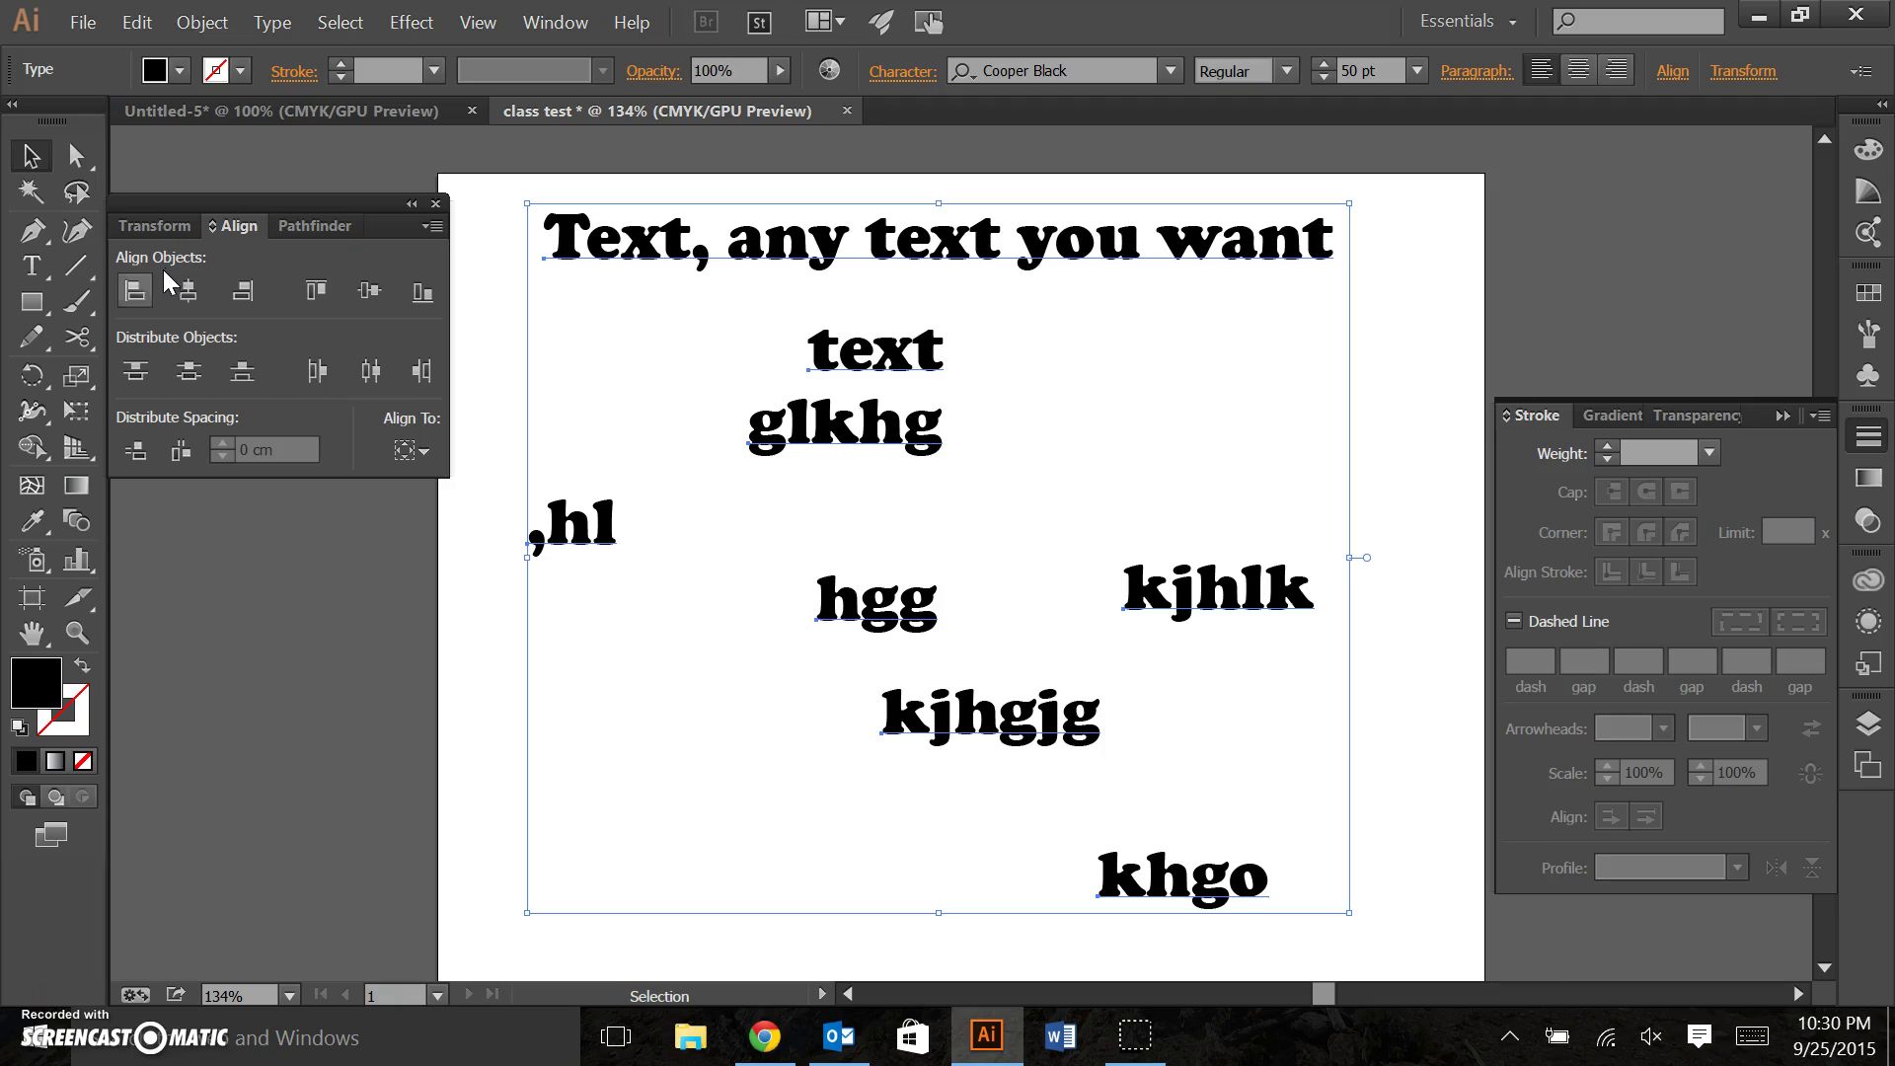
{"action": "left_click", "coordinate": [138, 291]}
{"action": "key", "text": "ctrl+z"}
{"action": "left_click", "coordinate": [249, 294]}
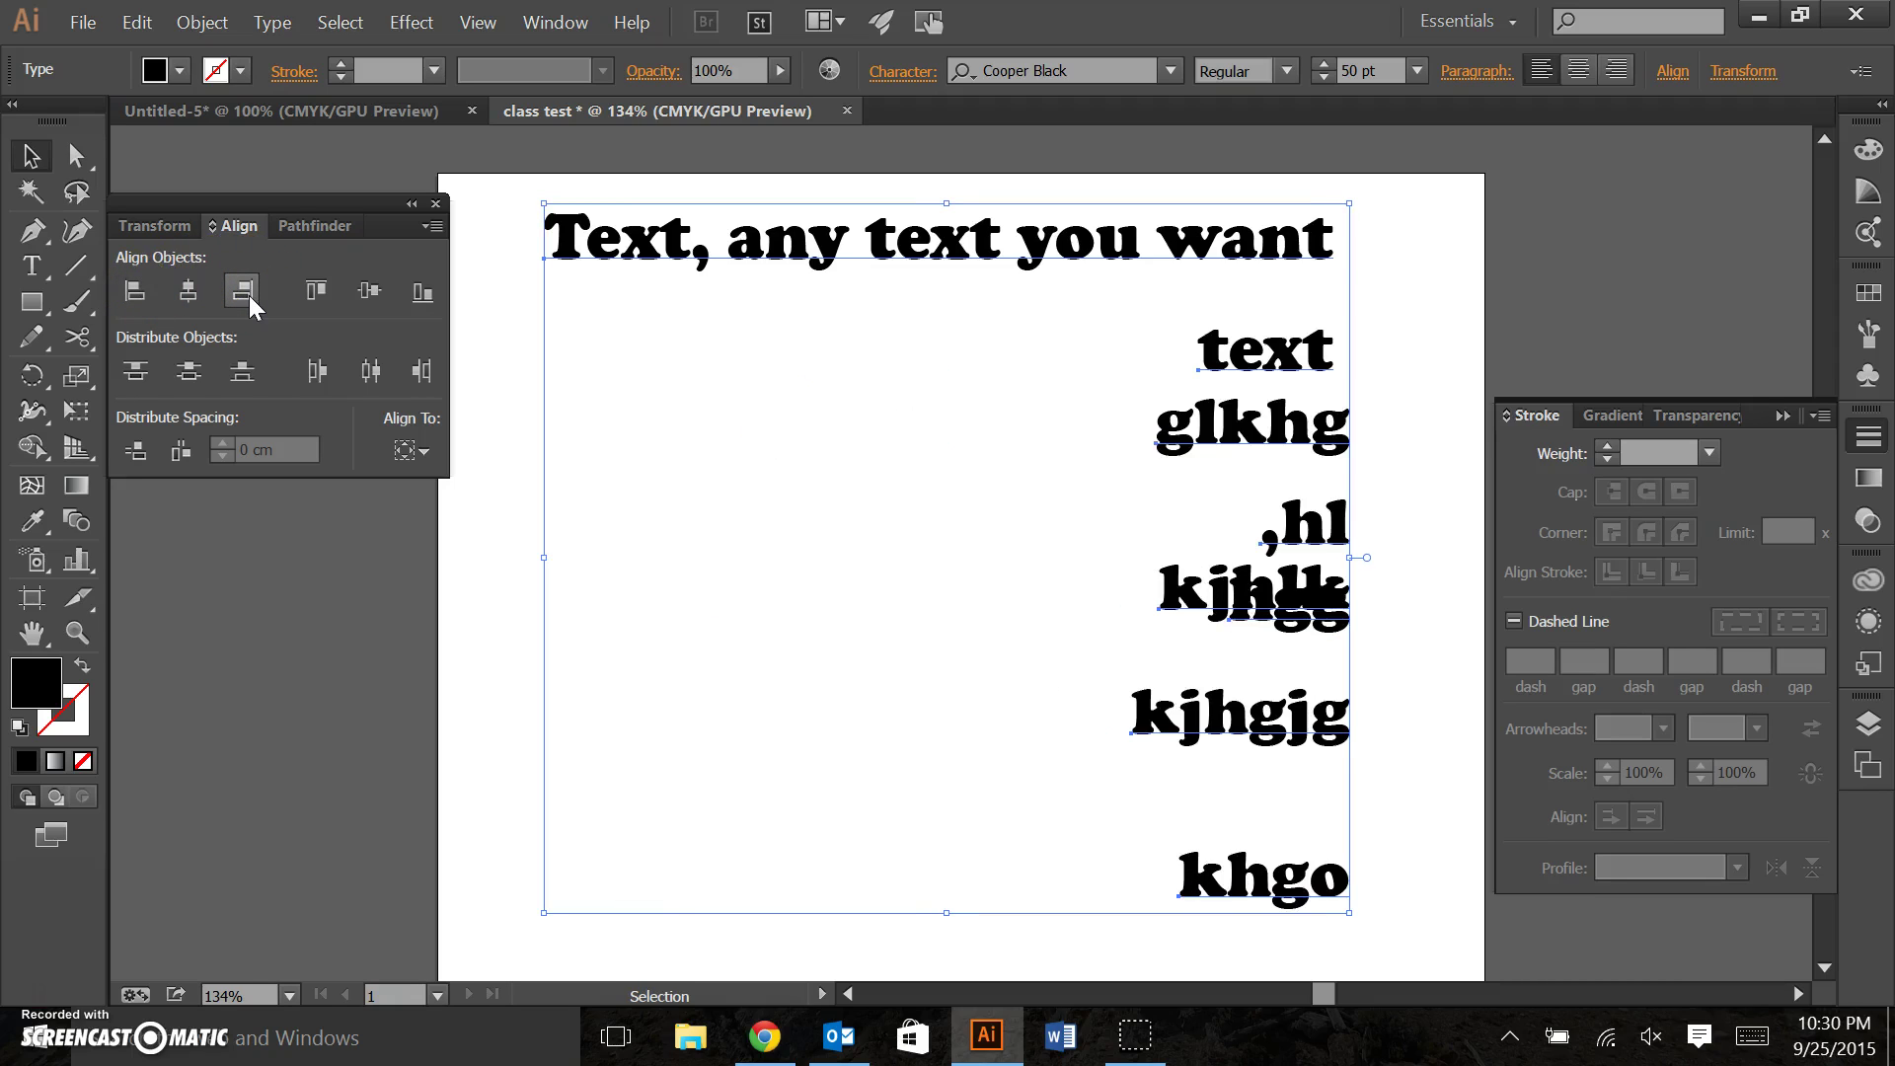
{"action": "key", "text": "ctrl+z"}
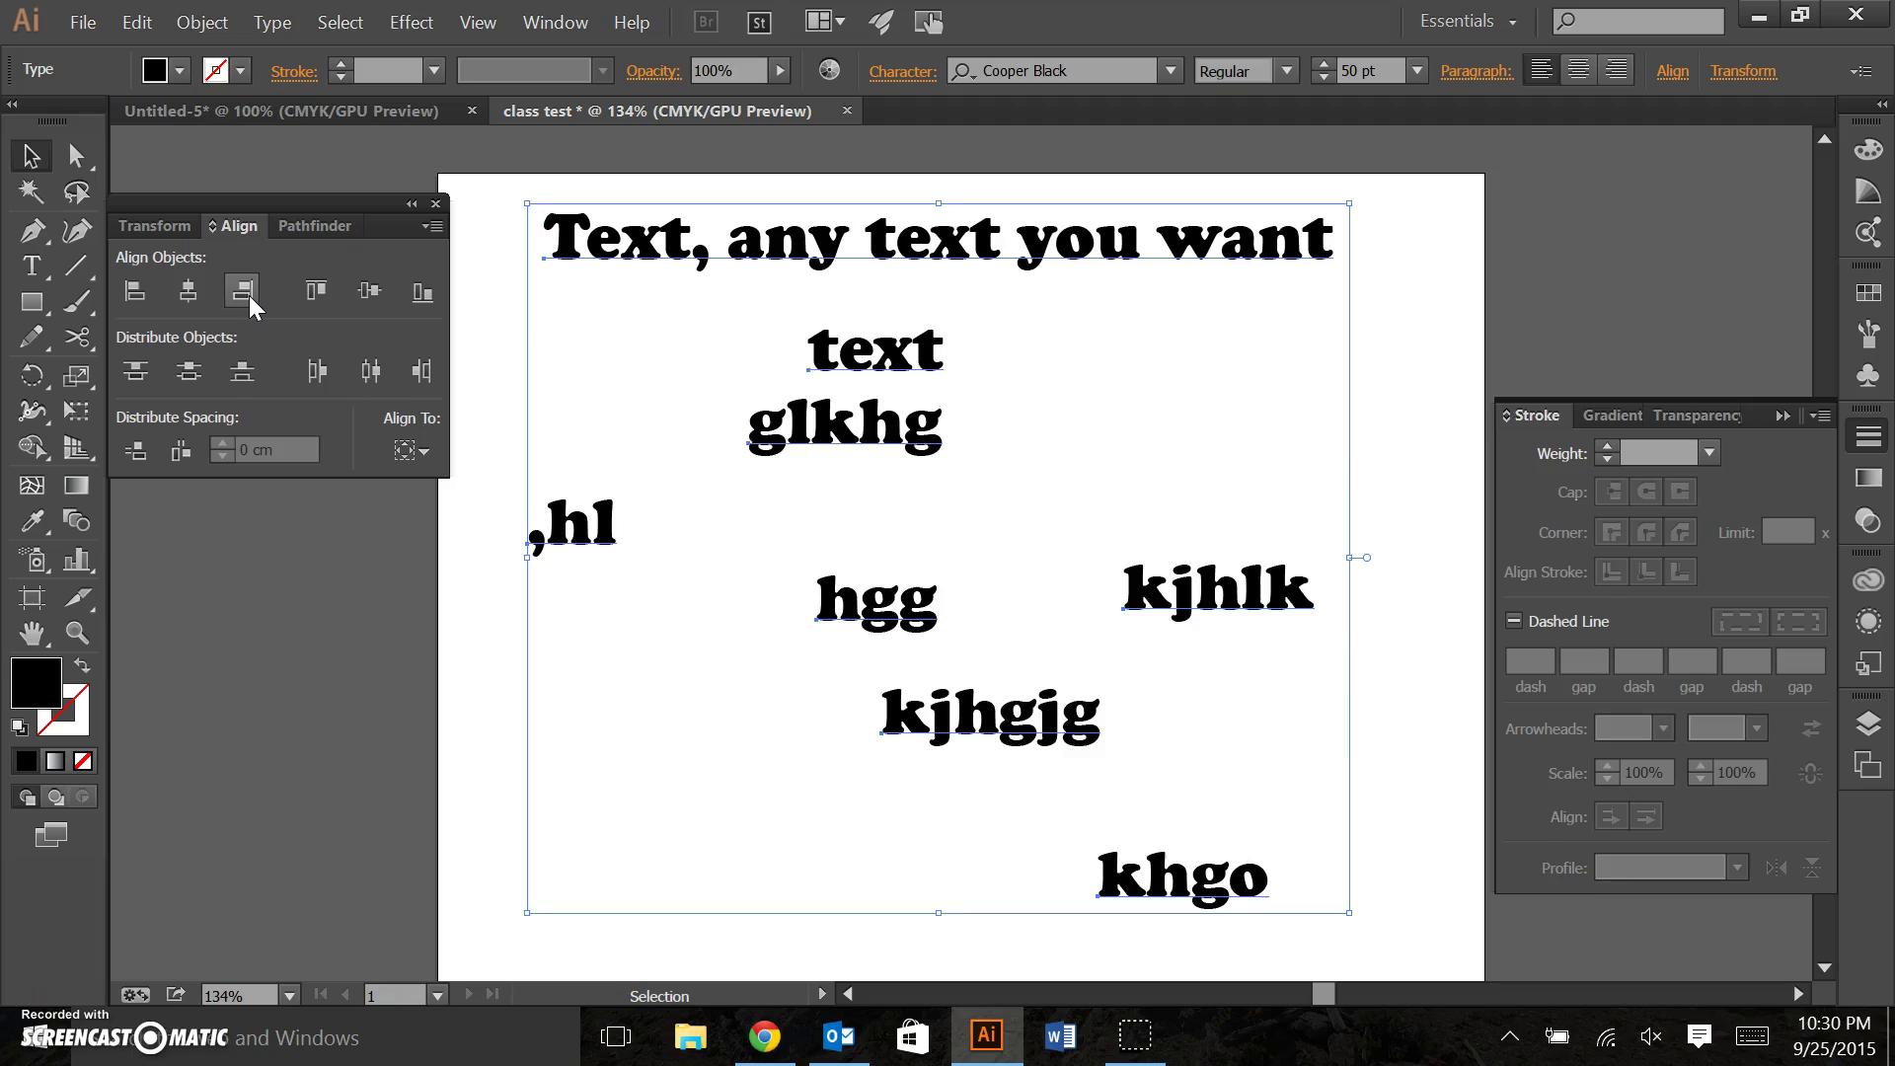
{"action": "left_click", "coordinate": [194, 294]}
{"action": "key", "text": "ctrl+z"}
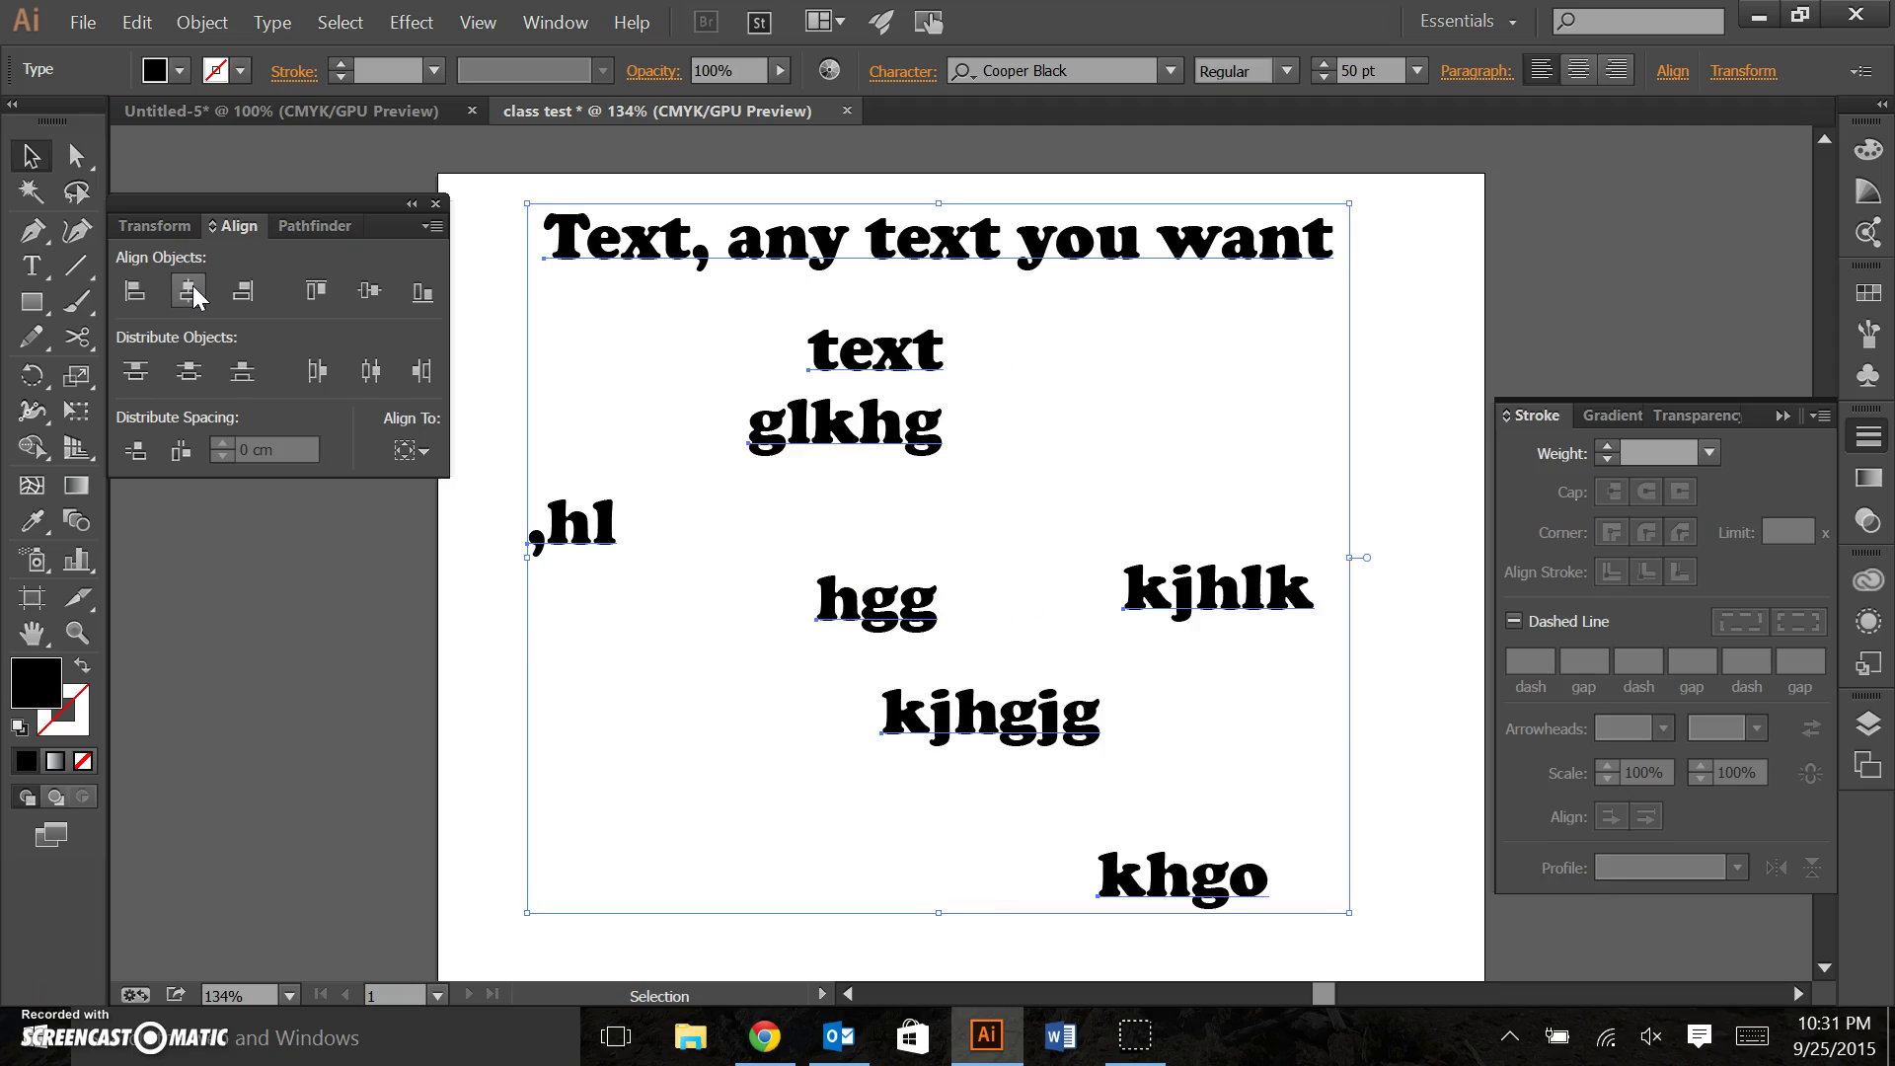
{"action": "left_click", "coordinate": [265, 290]}
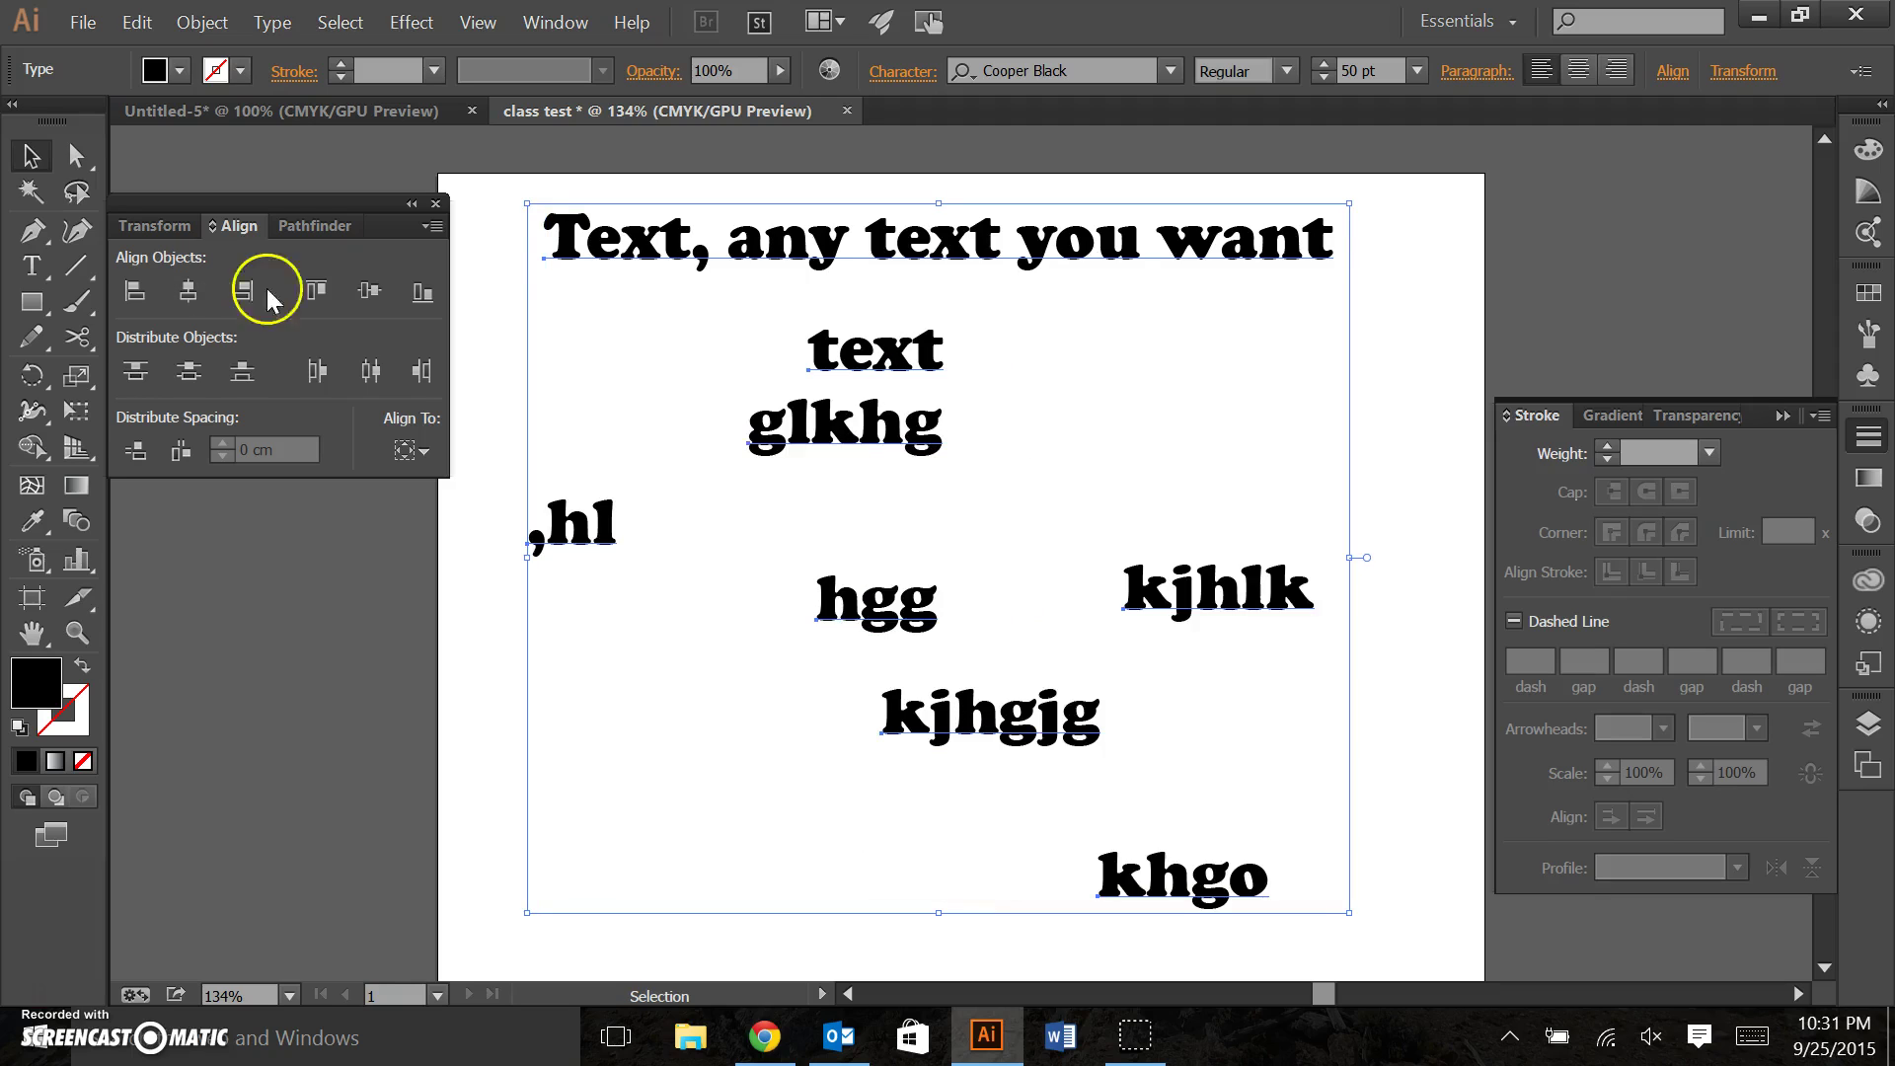
{"action": "left_click", "coordinate": [316, 292]}
{"action": "key", "text": "ctrl+z"}
{"action": "left_click", "coordinate": [370, 292]}
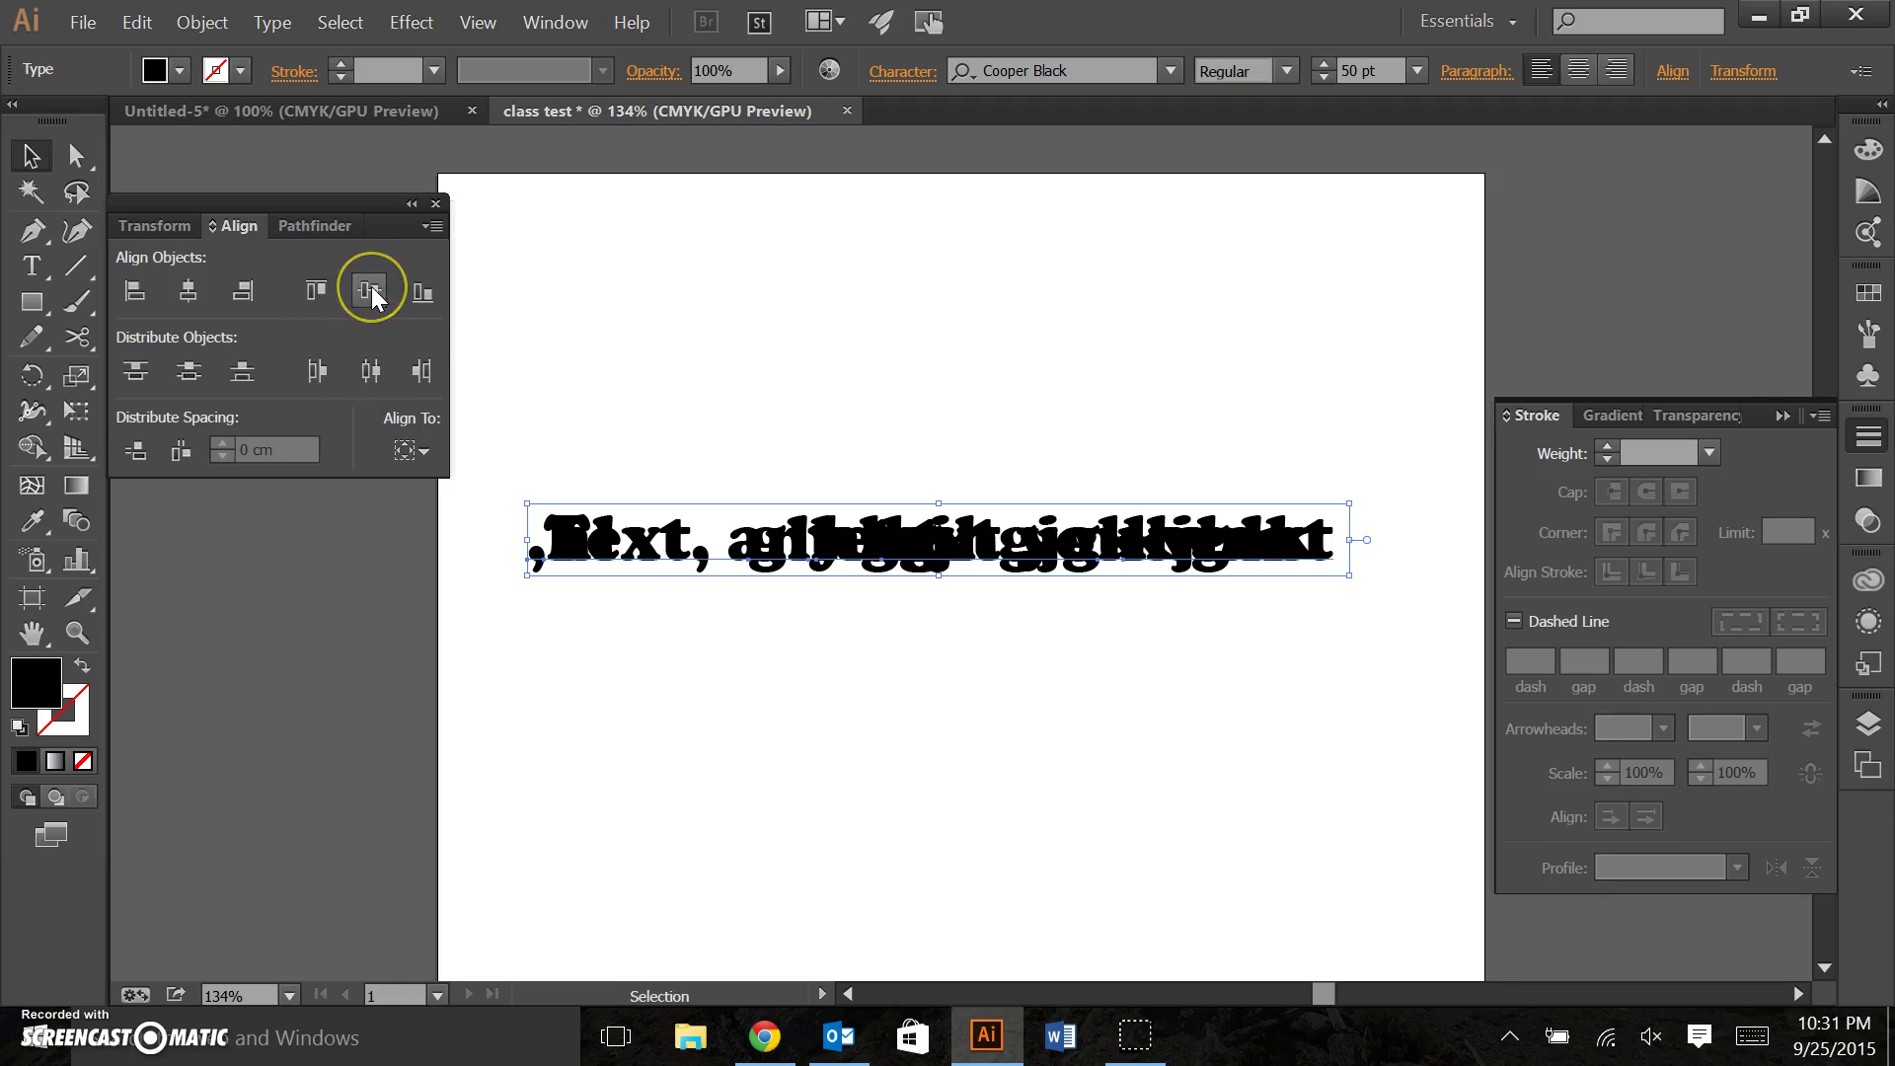
{"action": "key", "text": "ctrl+z"}
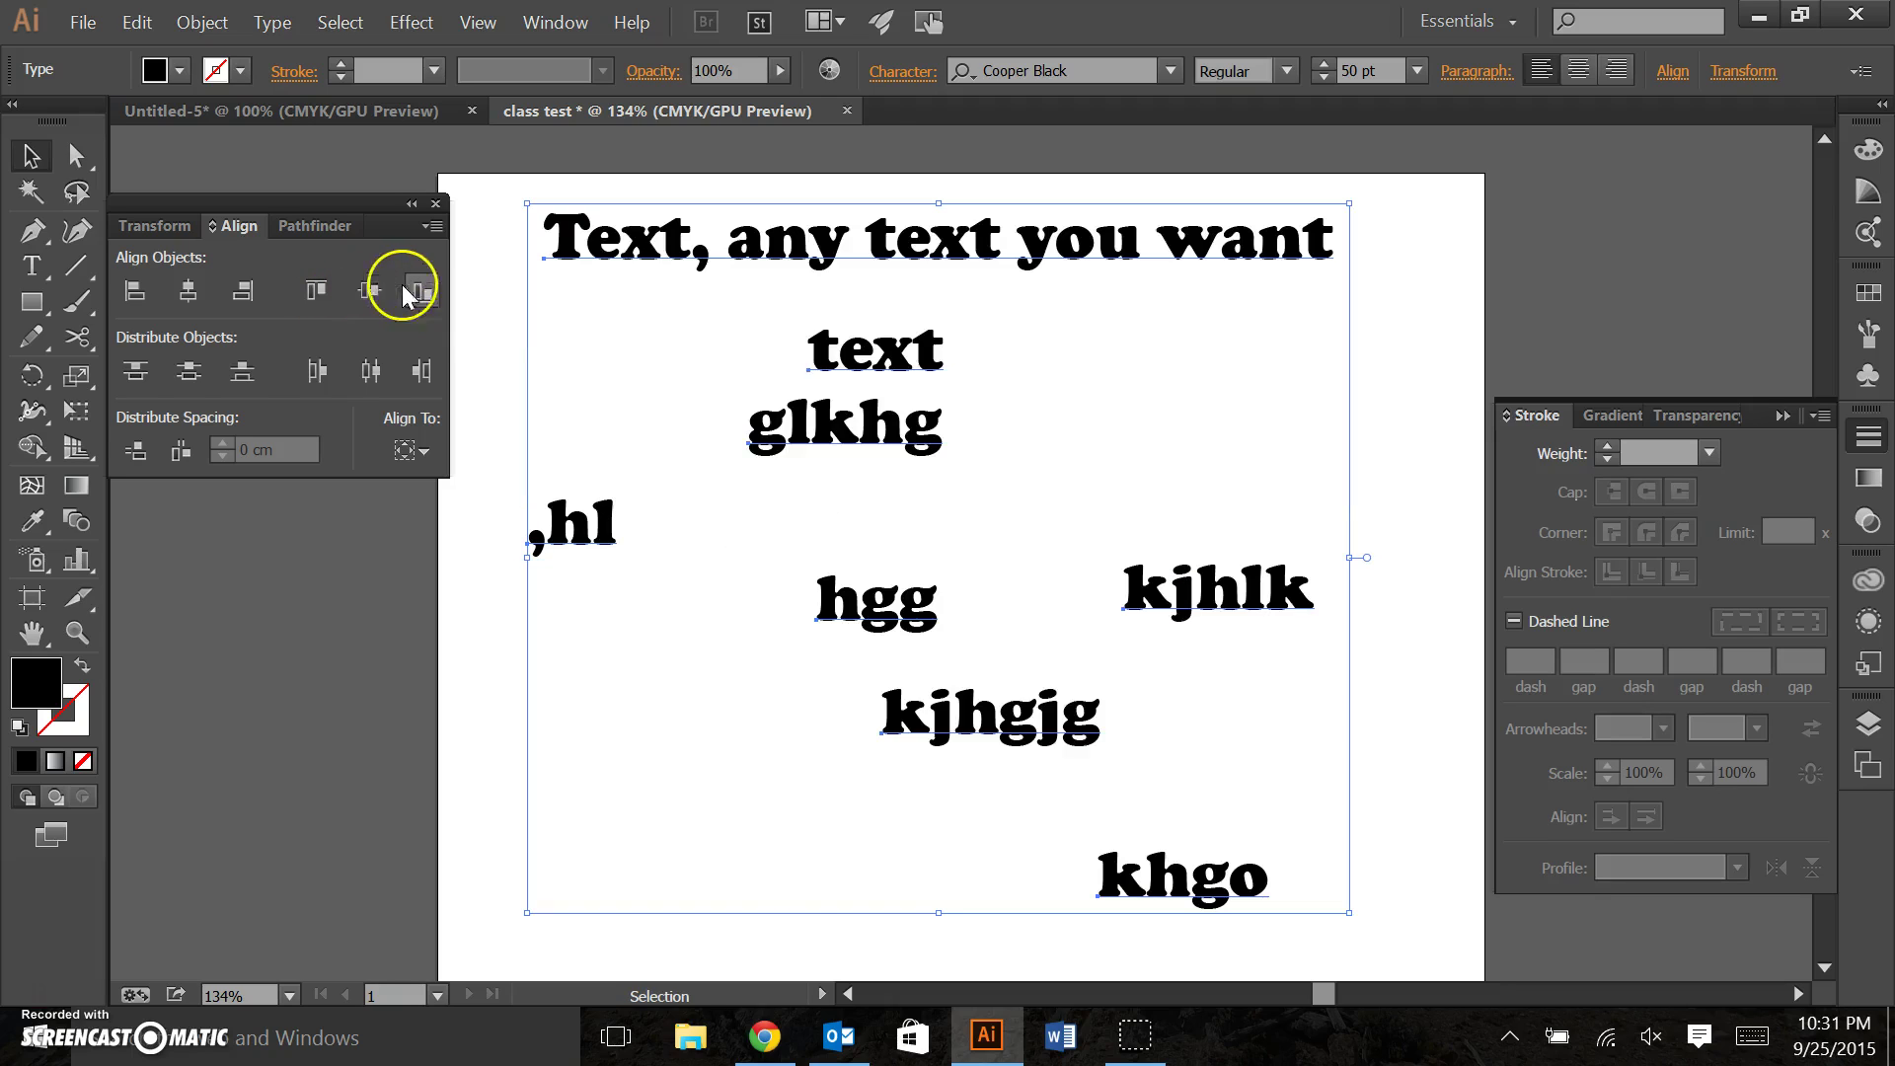
{"action": "left_click", "coordinate": [421, 292]}
{"action": "key", "text": "ctrl+z"}
{"action": "left_click", "coordinate": [367, 373]}
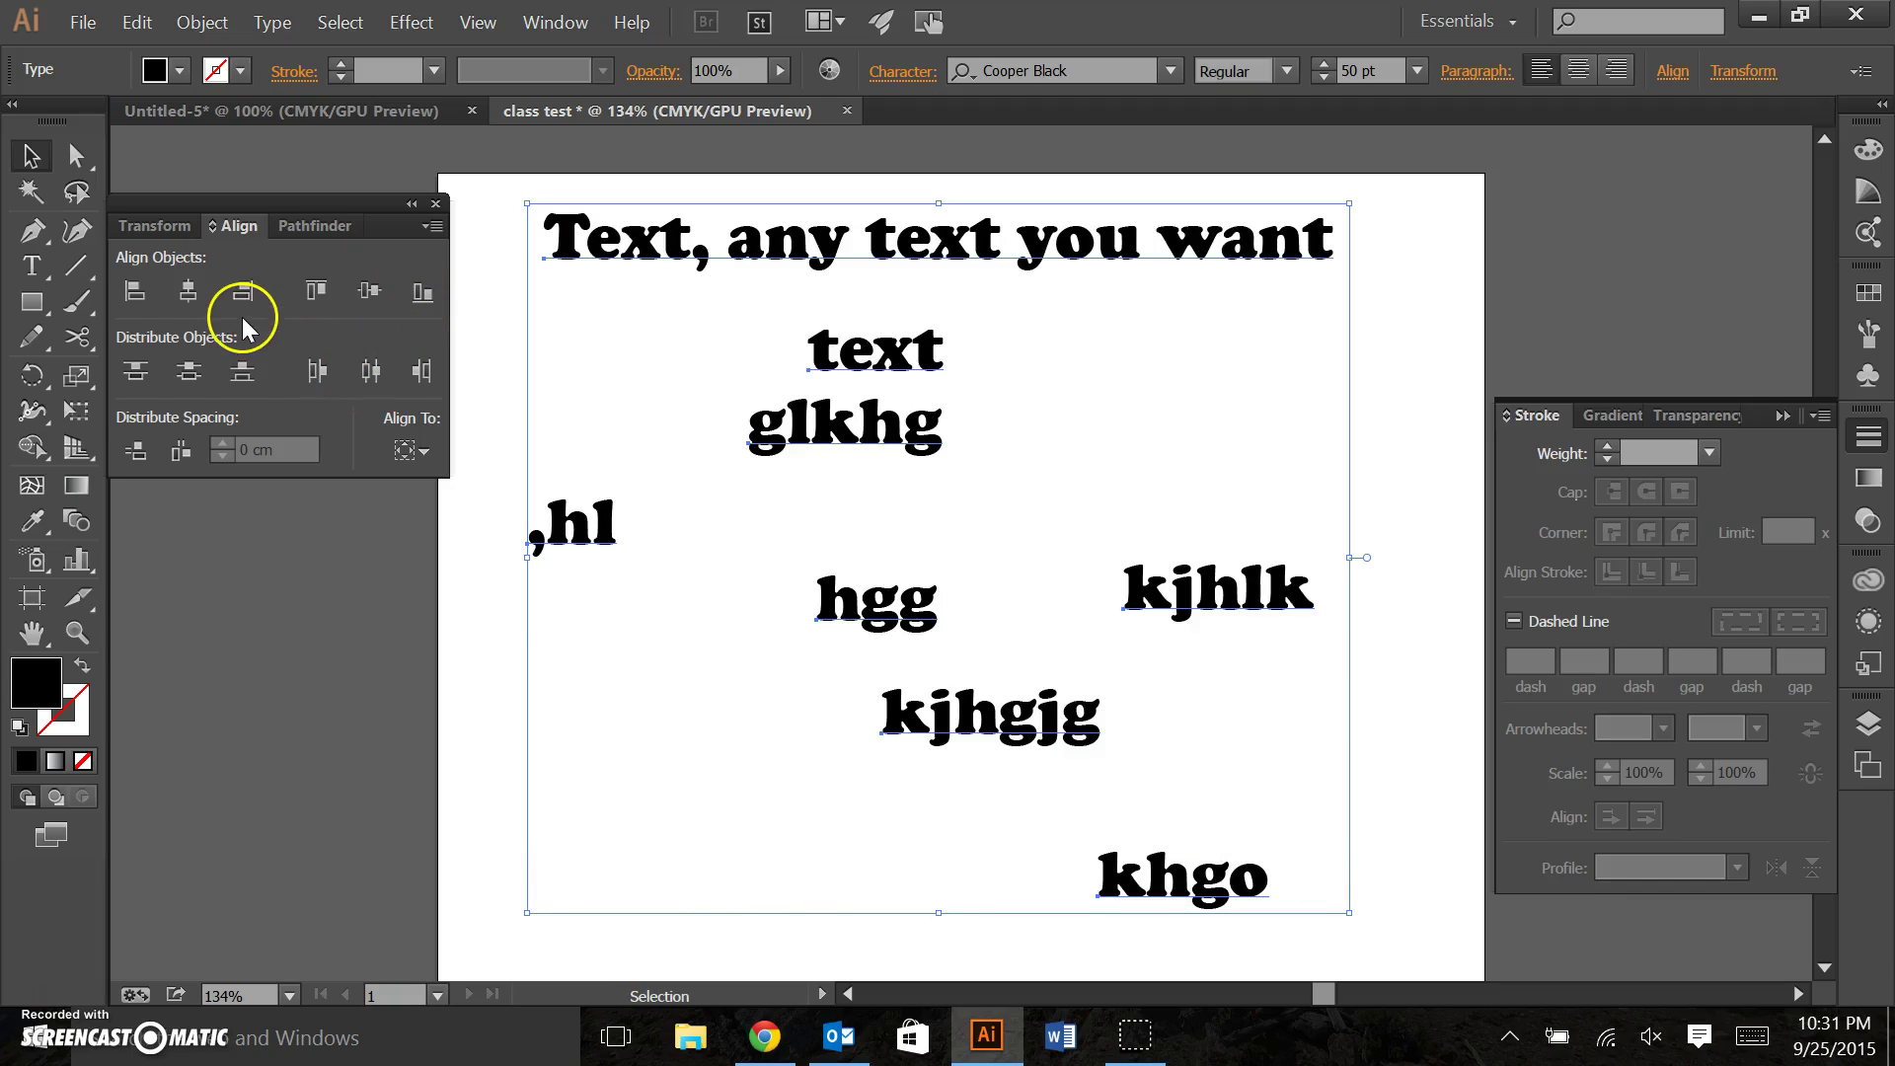
Centre the eight text lines on one vertical axis and distribute them evenly top to bottom.
{"action": "left_click", "coordinate": [193, 294]}
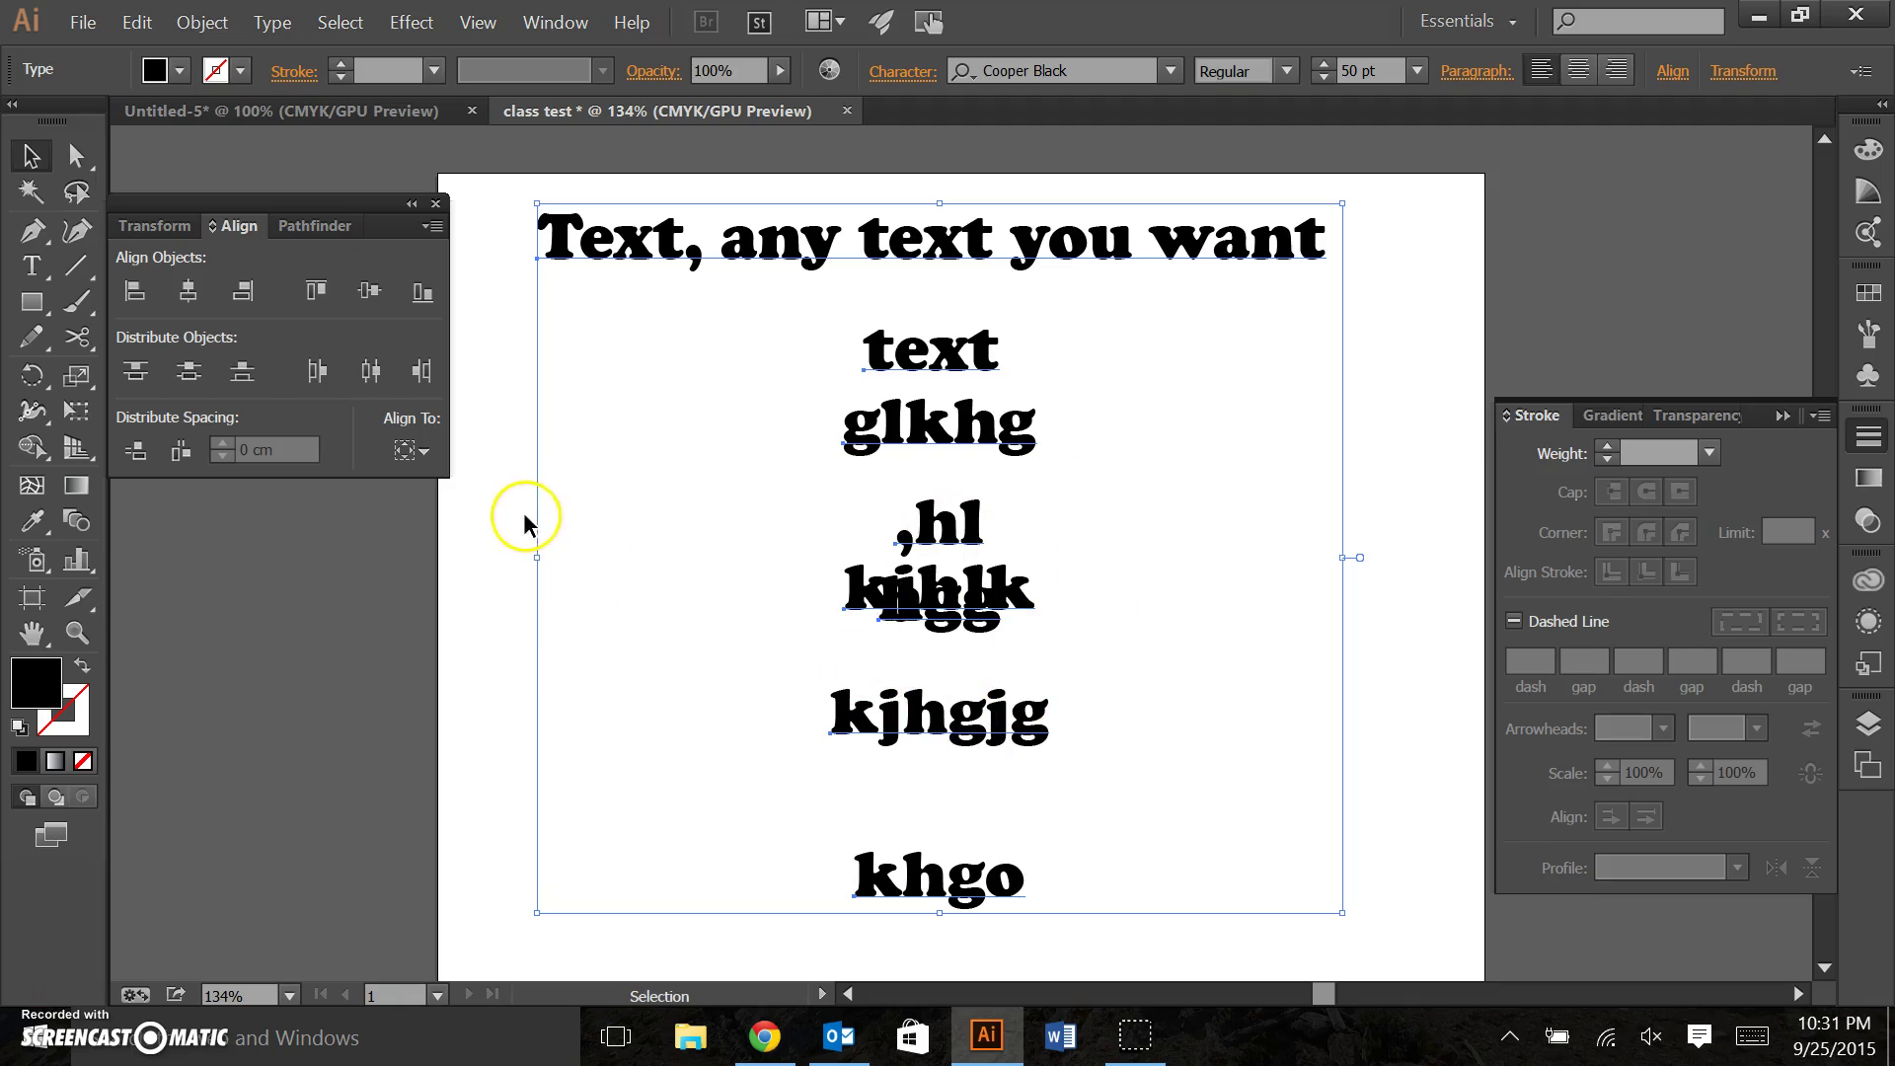
{"action": "left_click", "coordinate": [188, 371]}
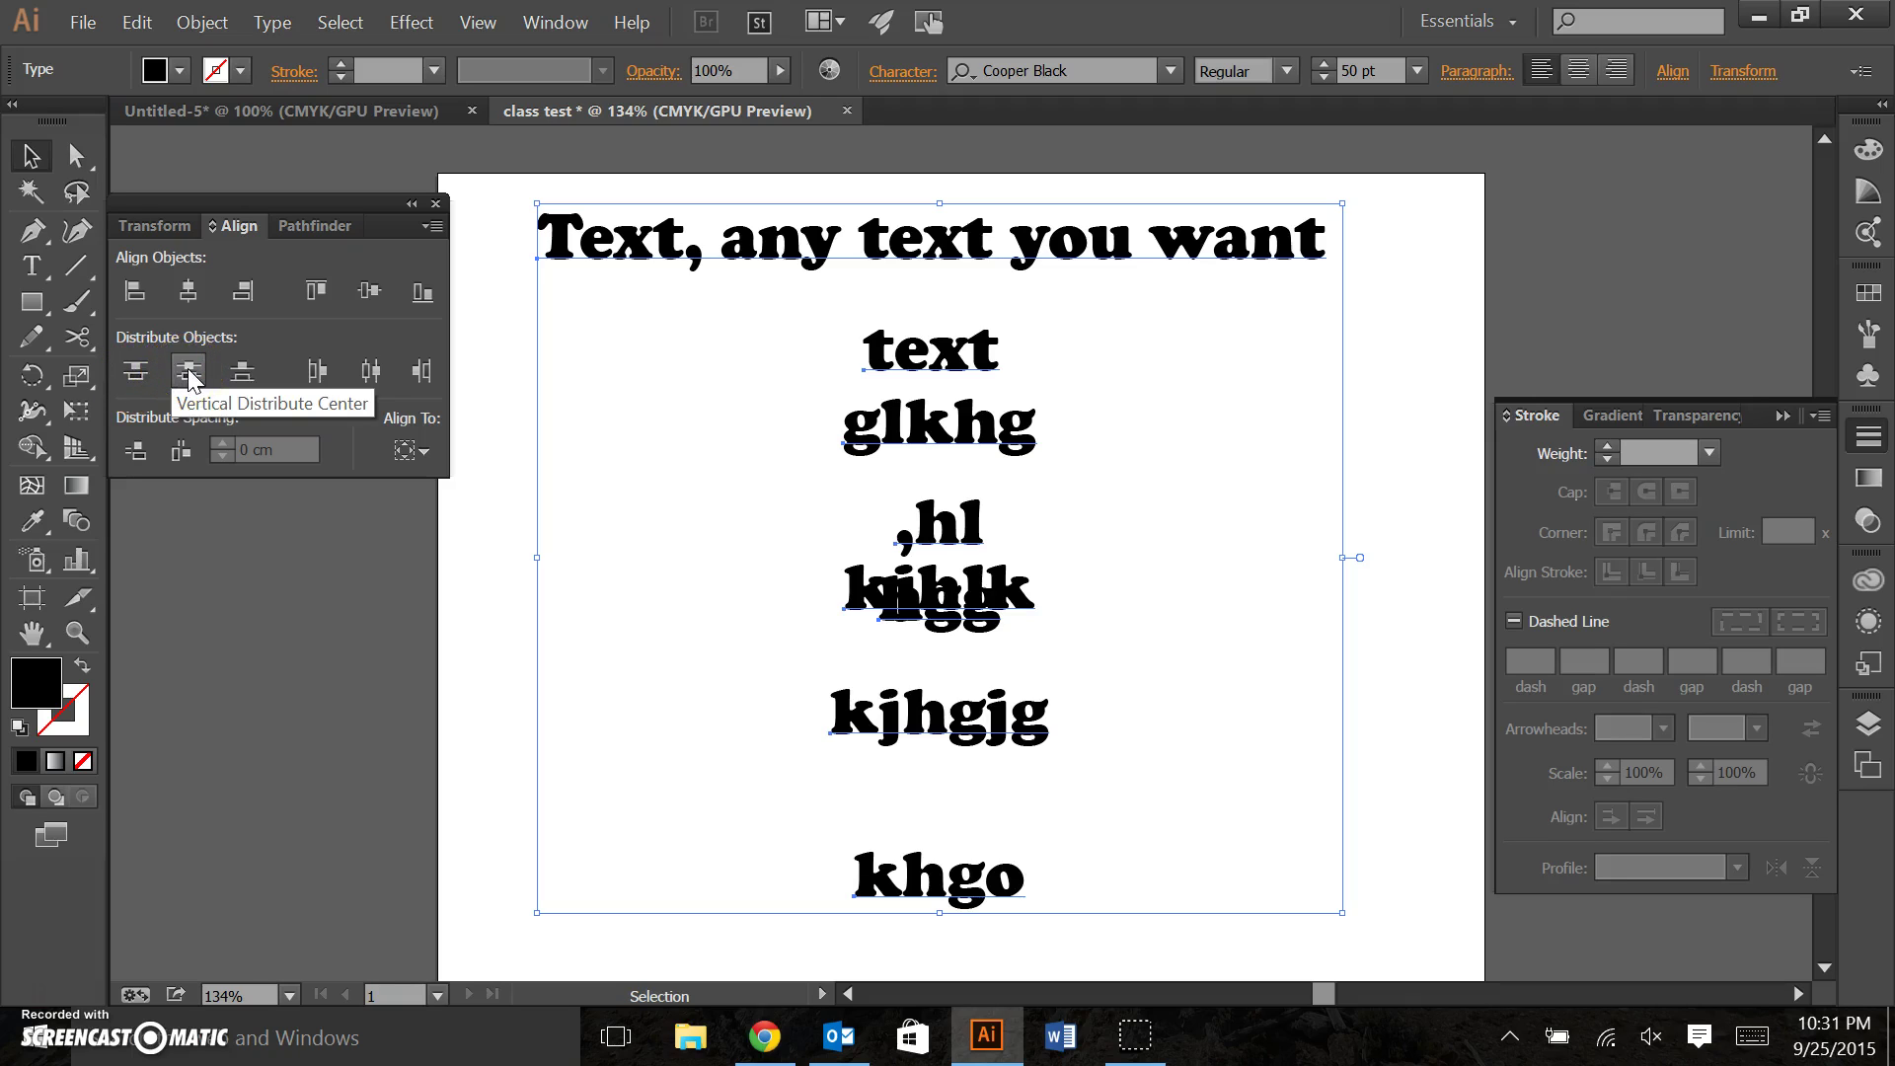
{"action": "left_click", "coordinate": [189, 373]}
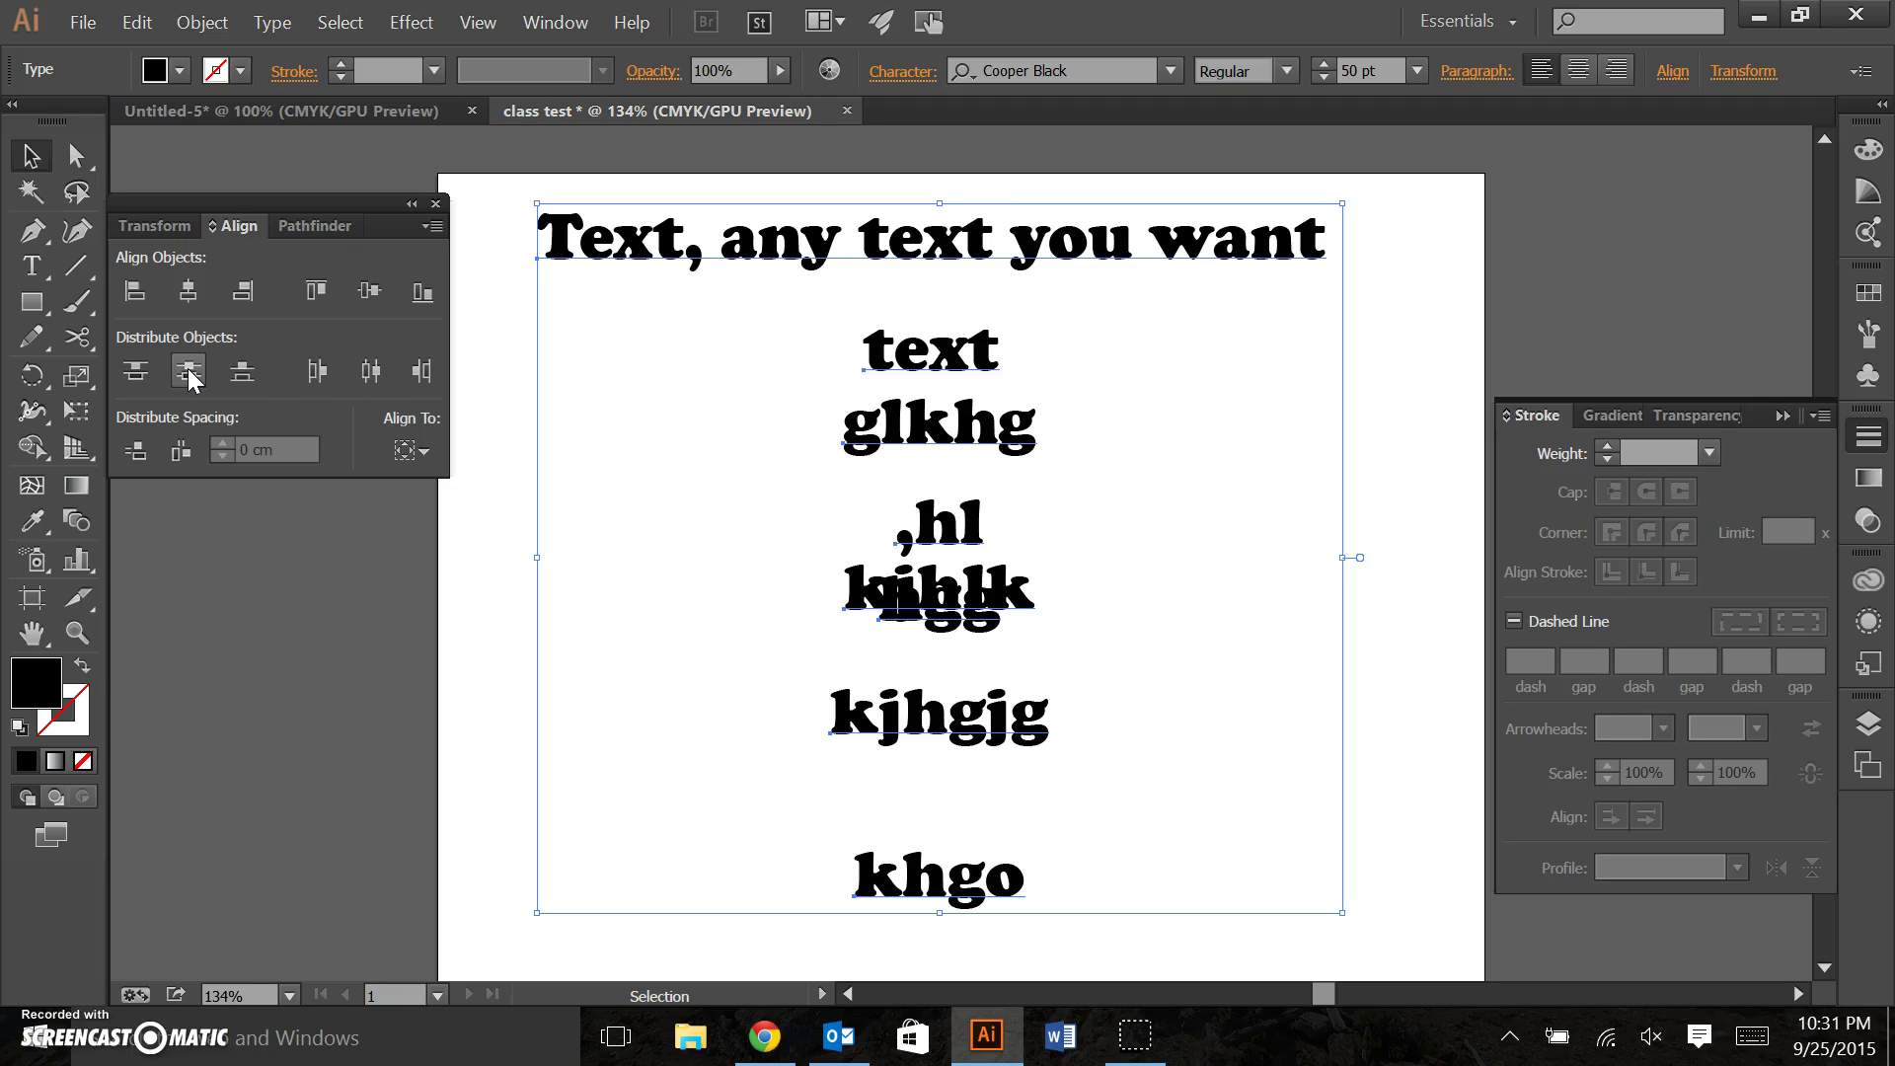
{"action": "left_click", "coordinate": [189, 374]}
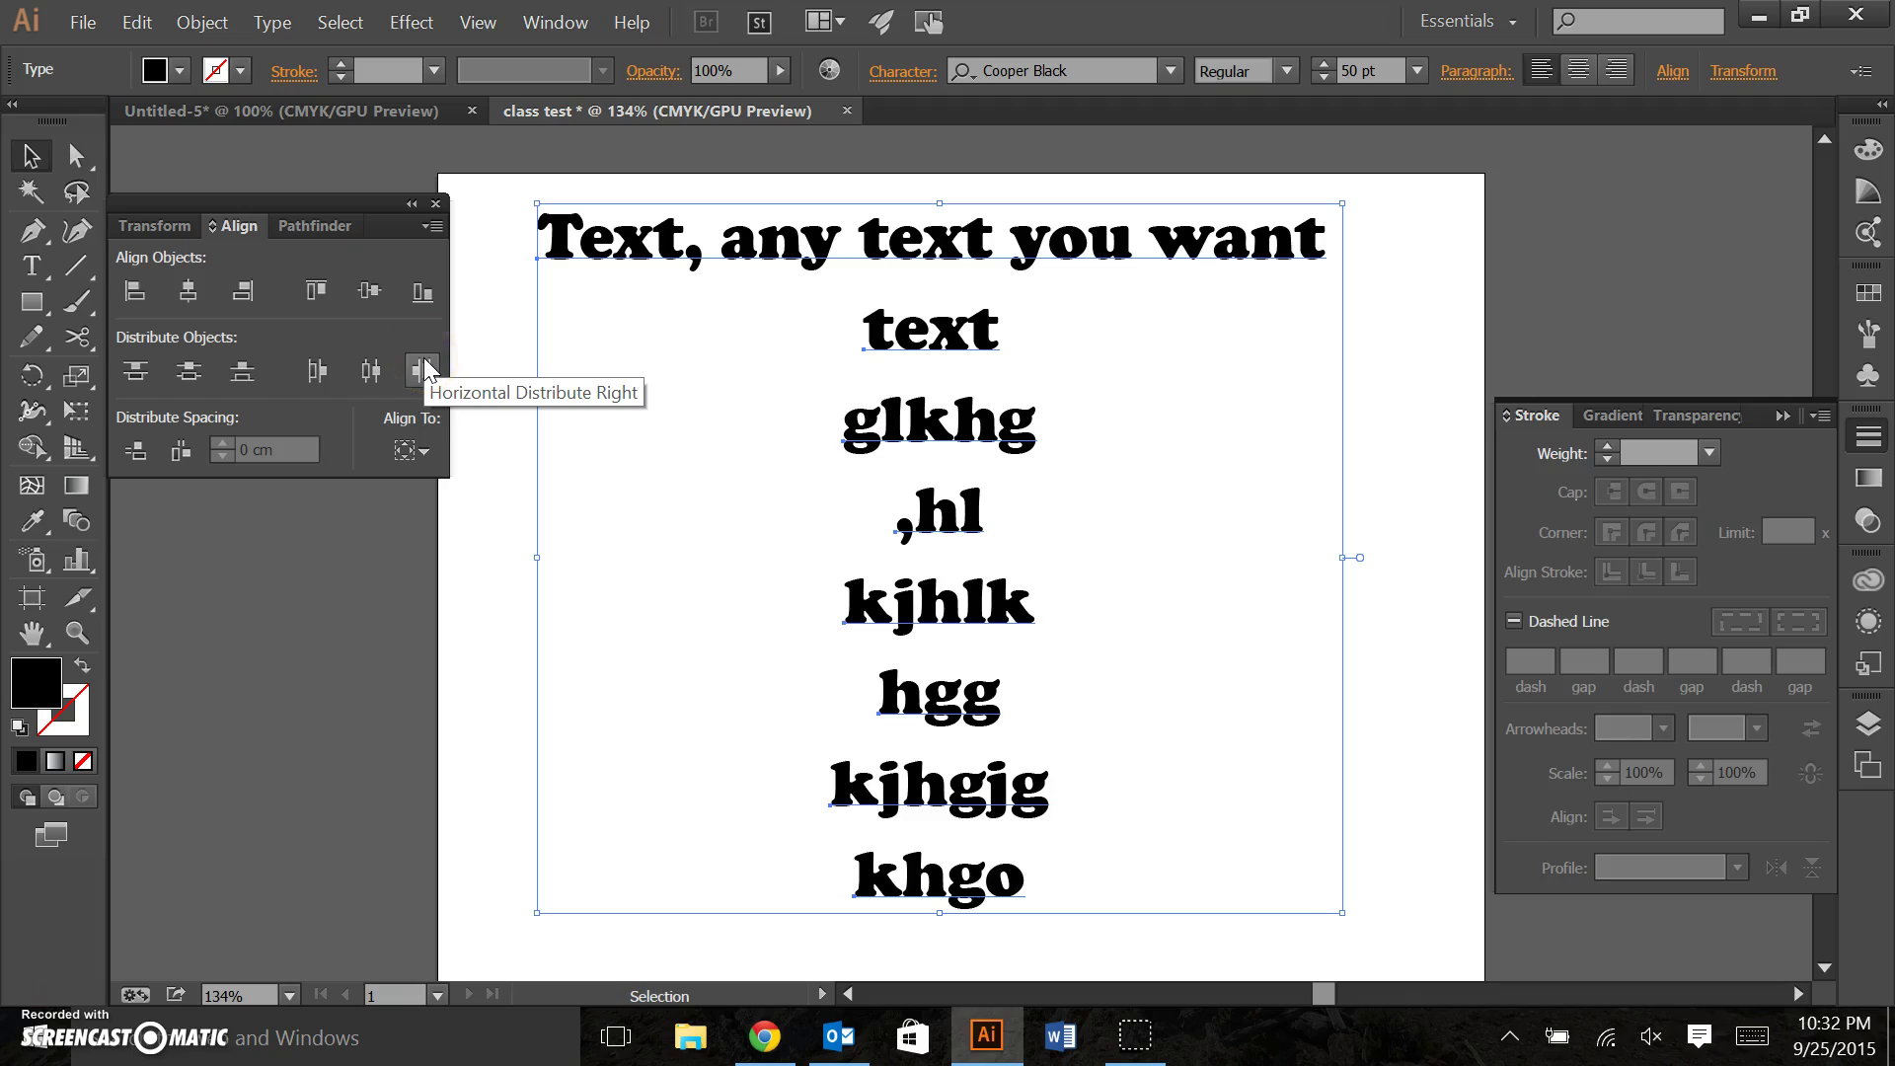
Close the Align panel and open 'grave point 10000 base map.pdf' from the hells canyon folder.
{"action": "left_click", "coordinate": [437, 202]}
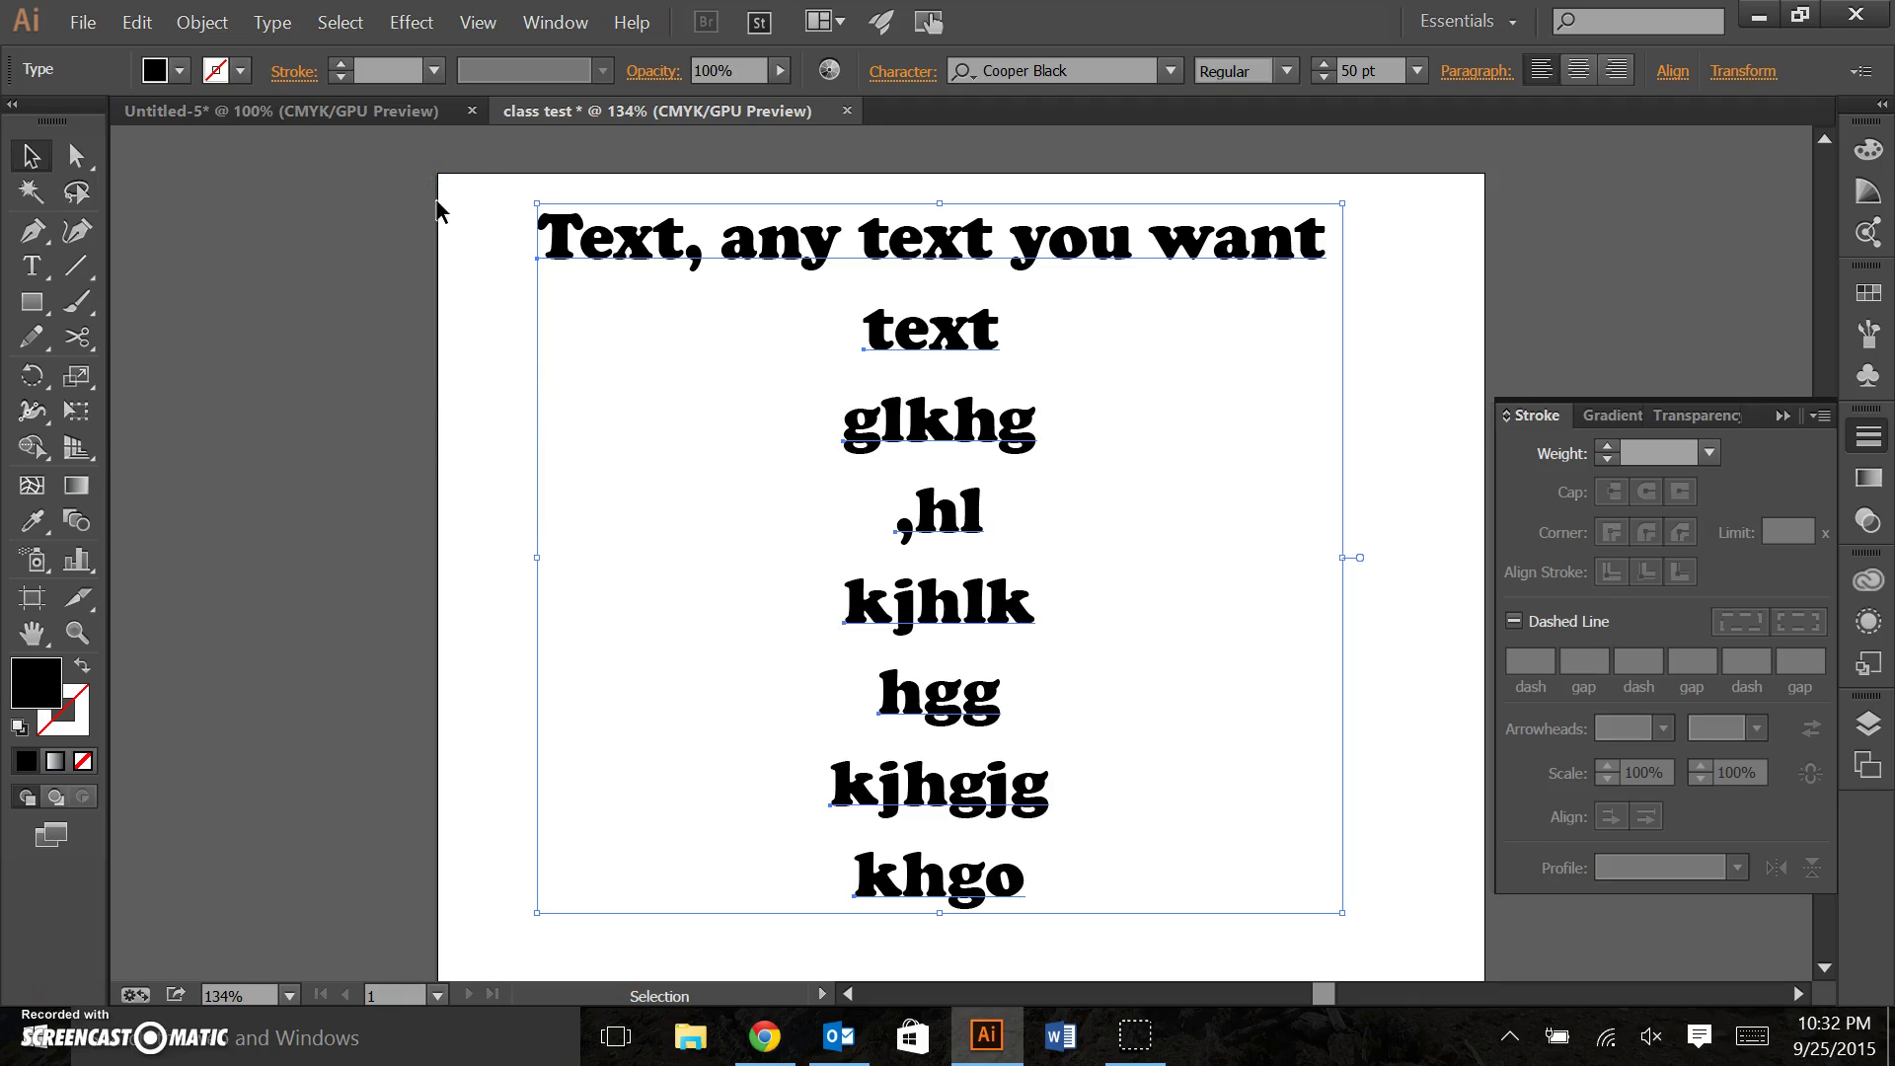
{"action": "left_click", "coordinate": [83, 24]}
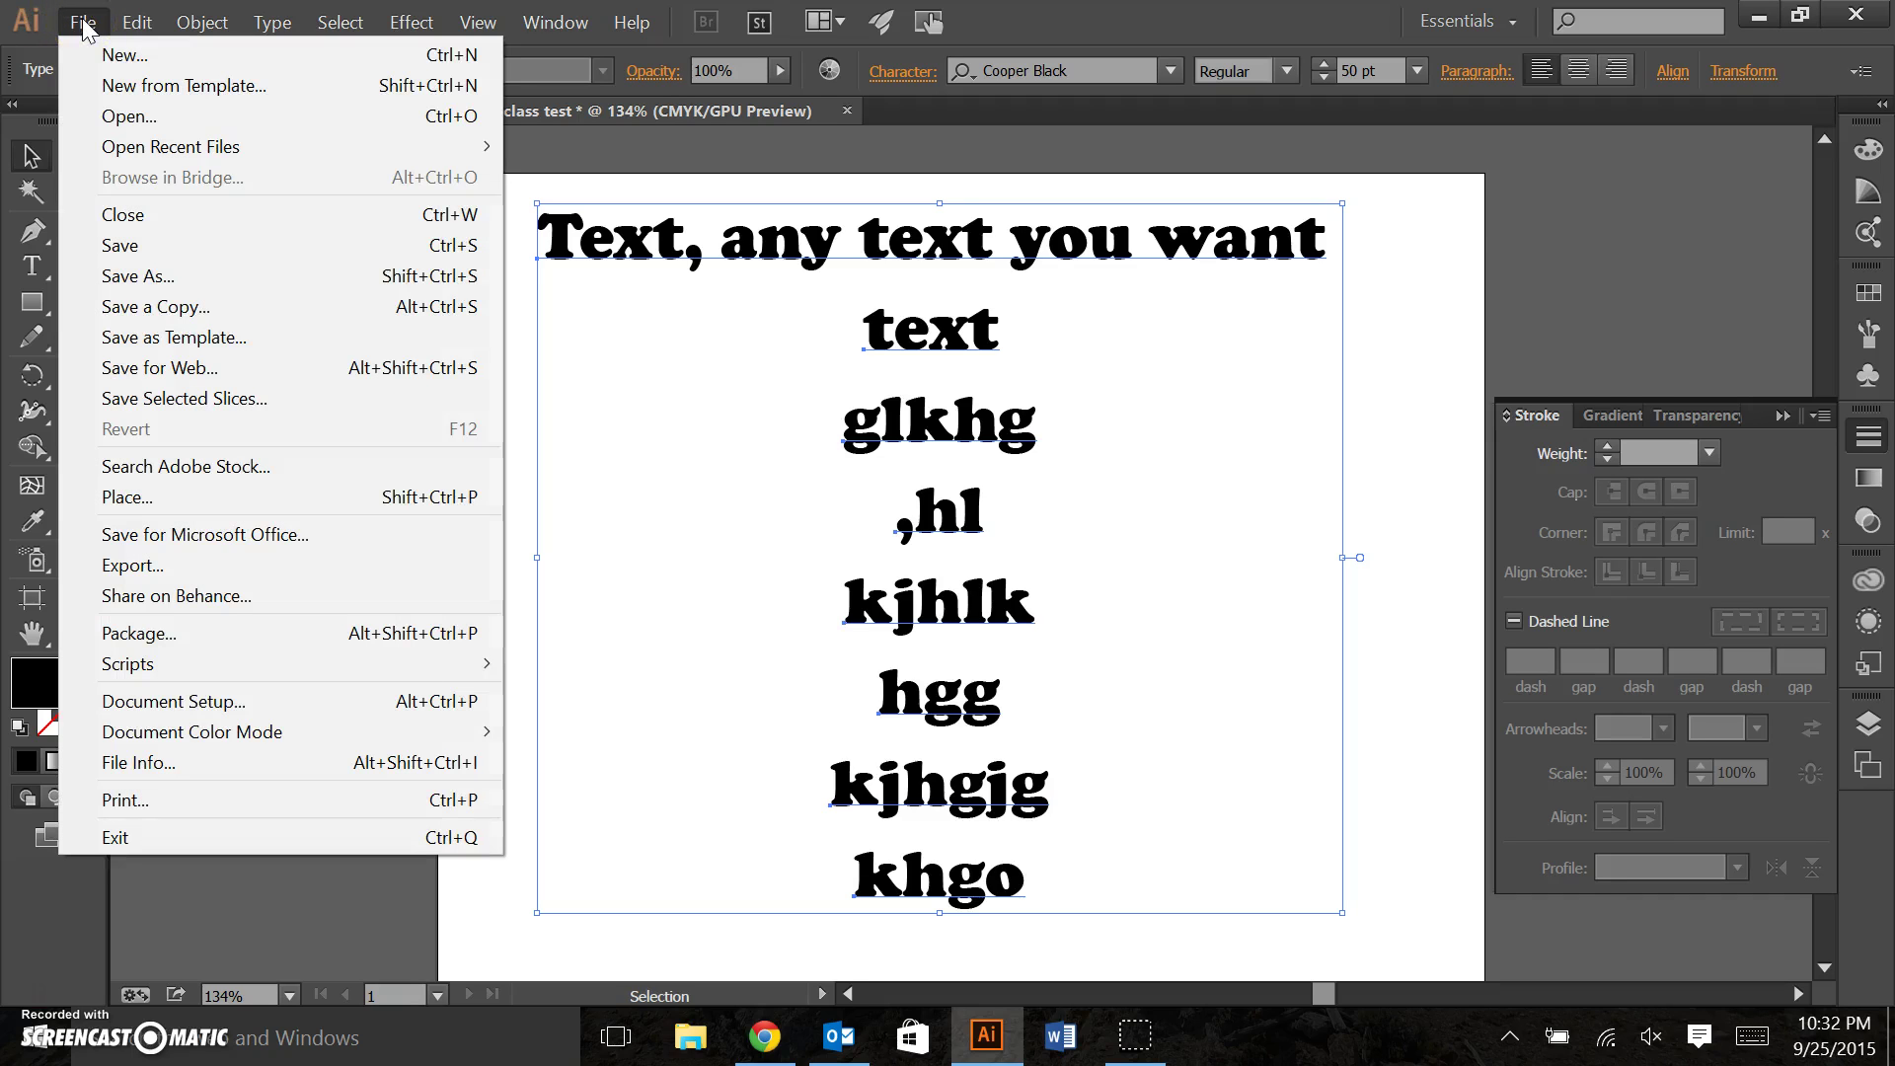
{"action": "left_click", "coordinate": [158, 119]}
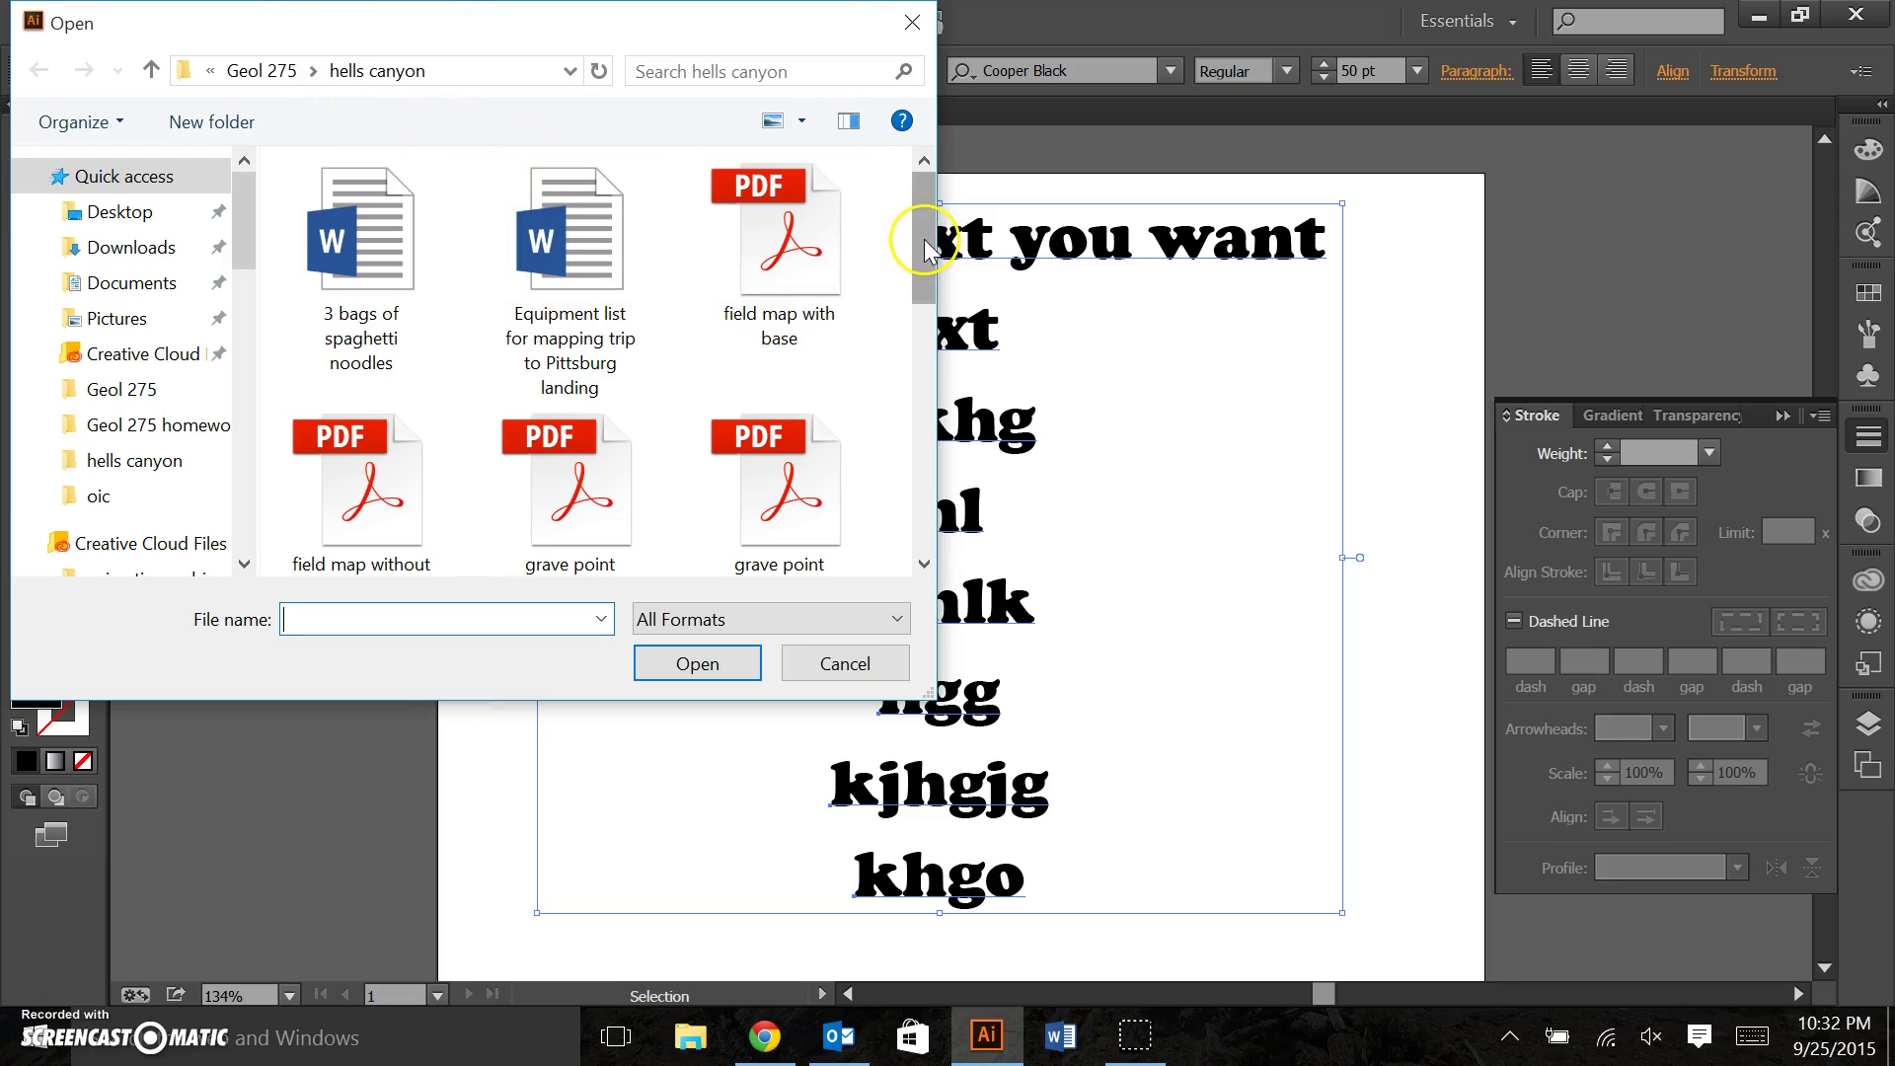
{"action": "left_click_drag", "start_coordinate": [925, 247], "coordinate": [926, 286]}
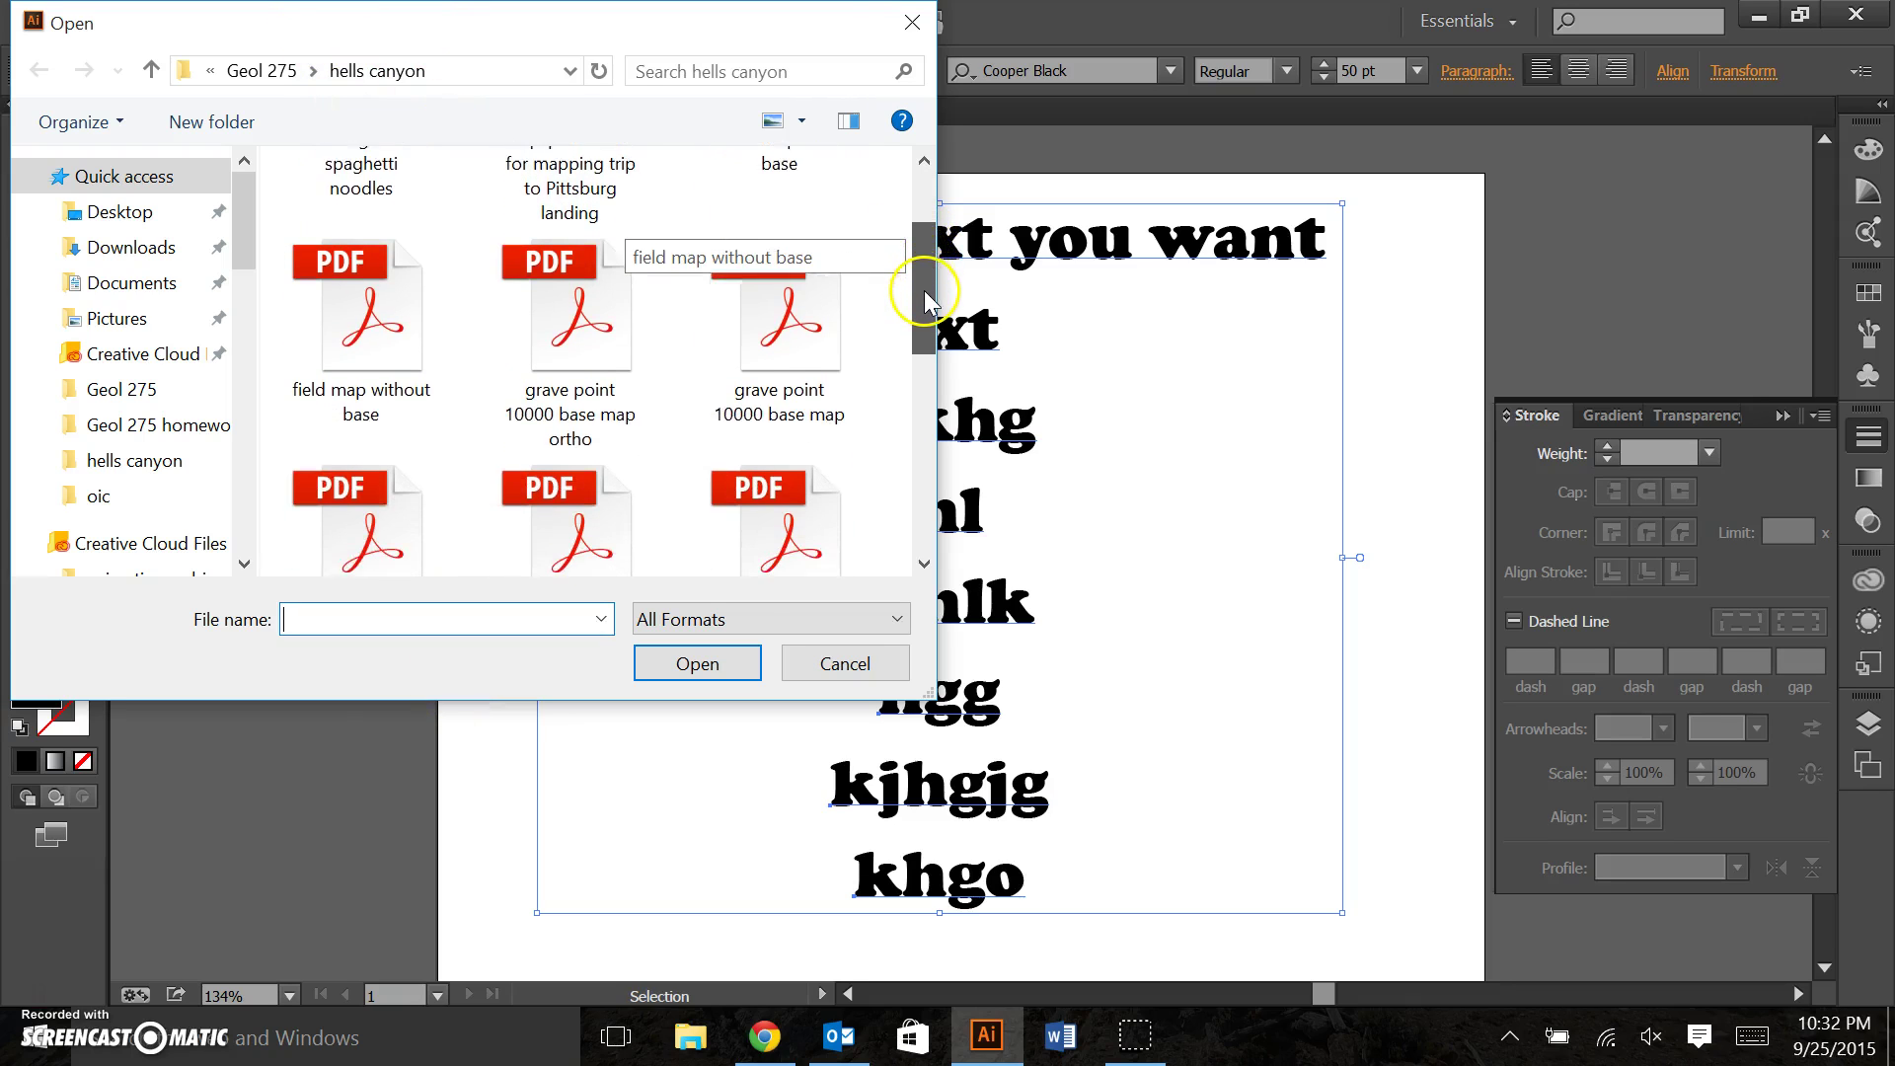
{"action": "scroll", "coordinate": [924, 292], "scroll_direction": "down", "scroll_amount": 2}
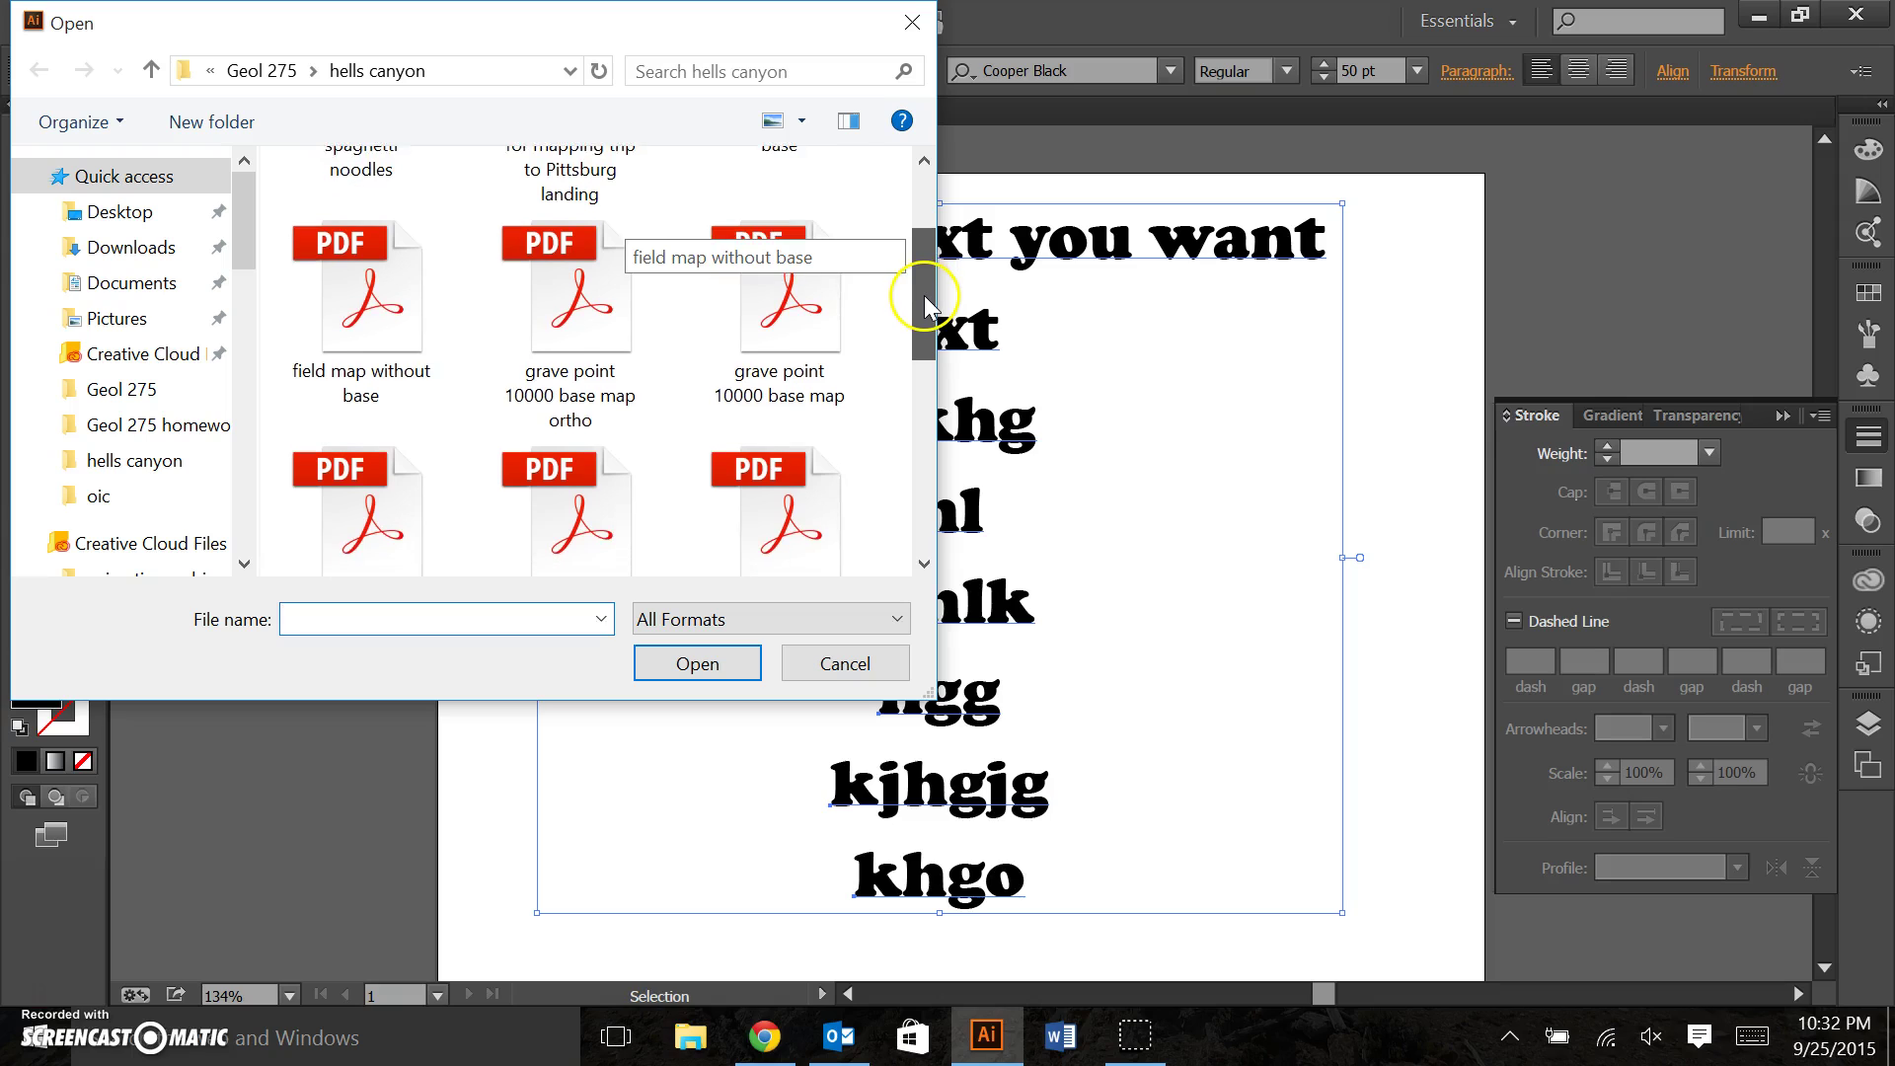
{"action": "left_click", "coordinate": [766, 285]}
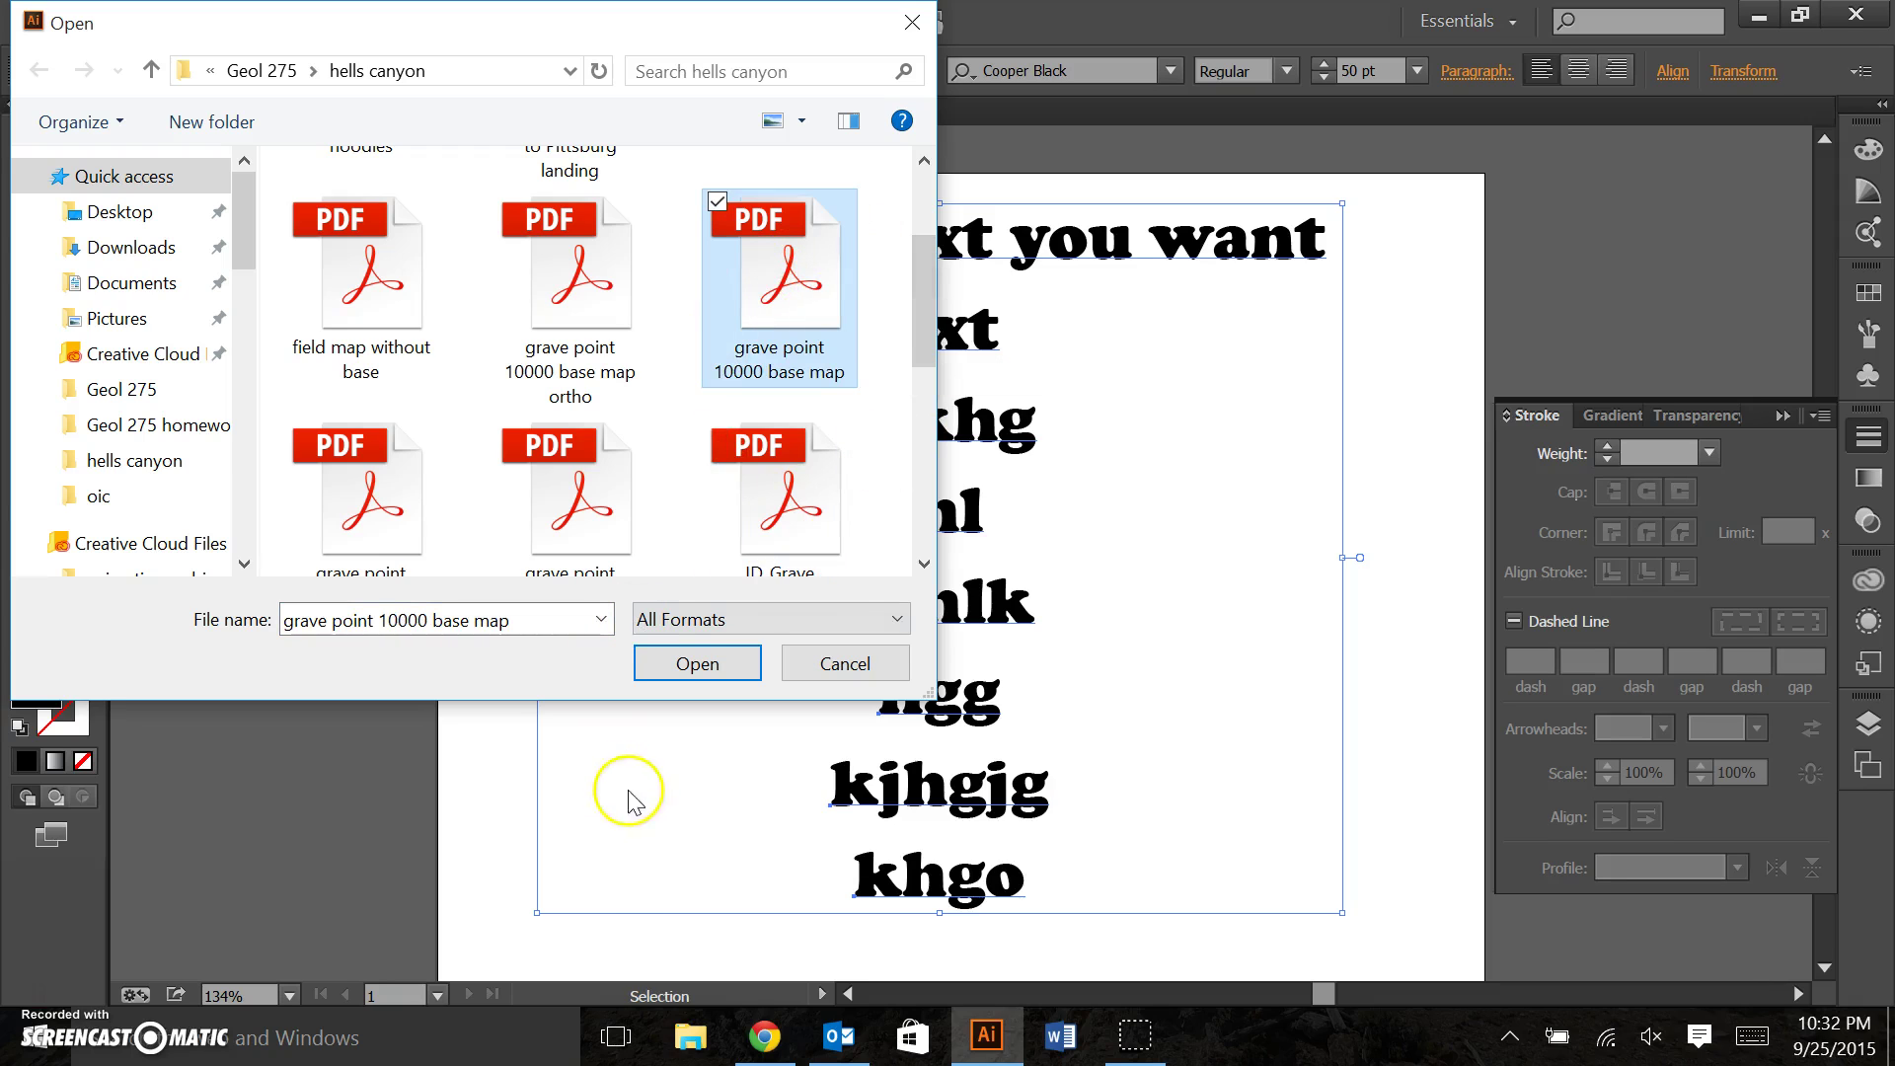
{"action": "left_click", "coordinate": [697, 665]}
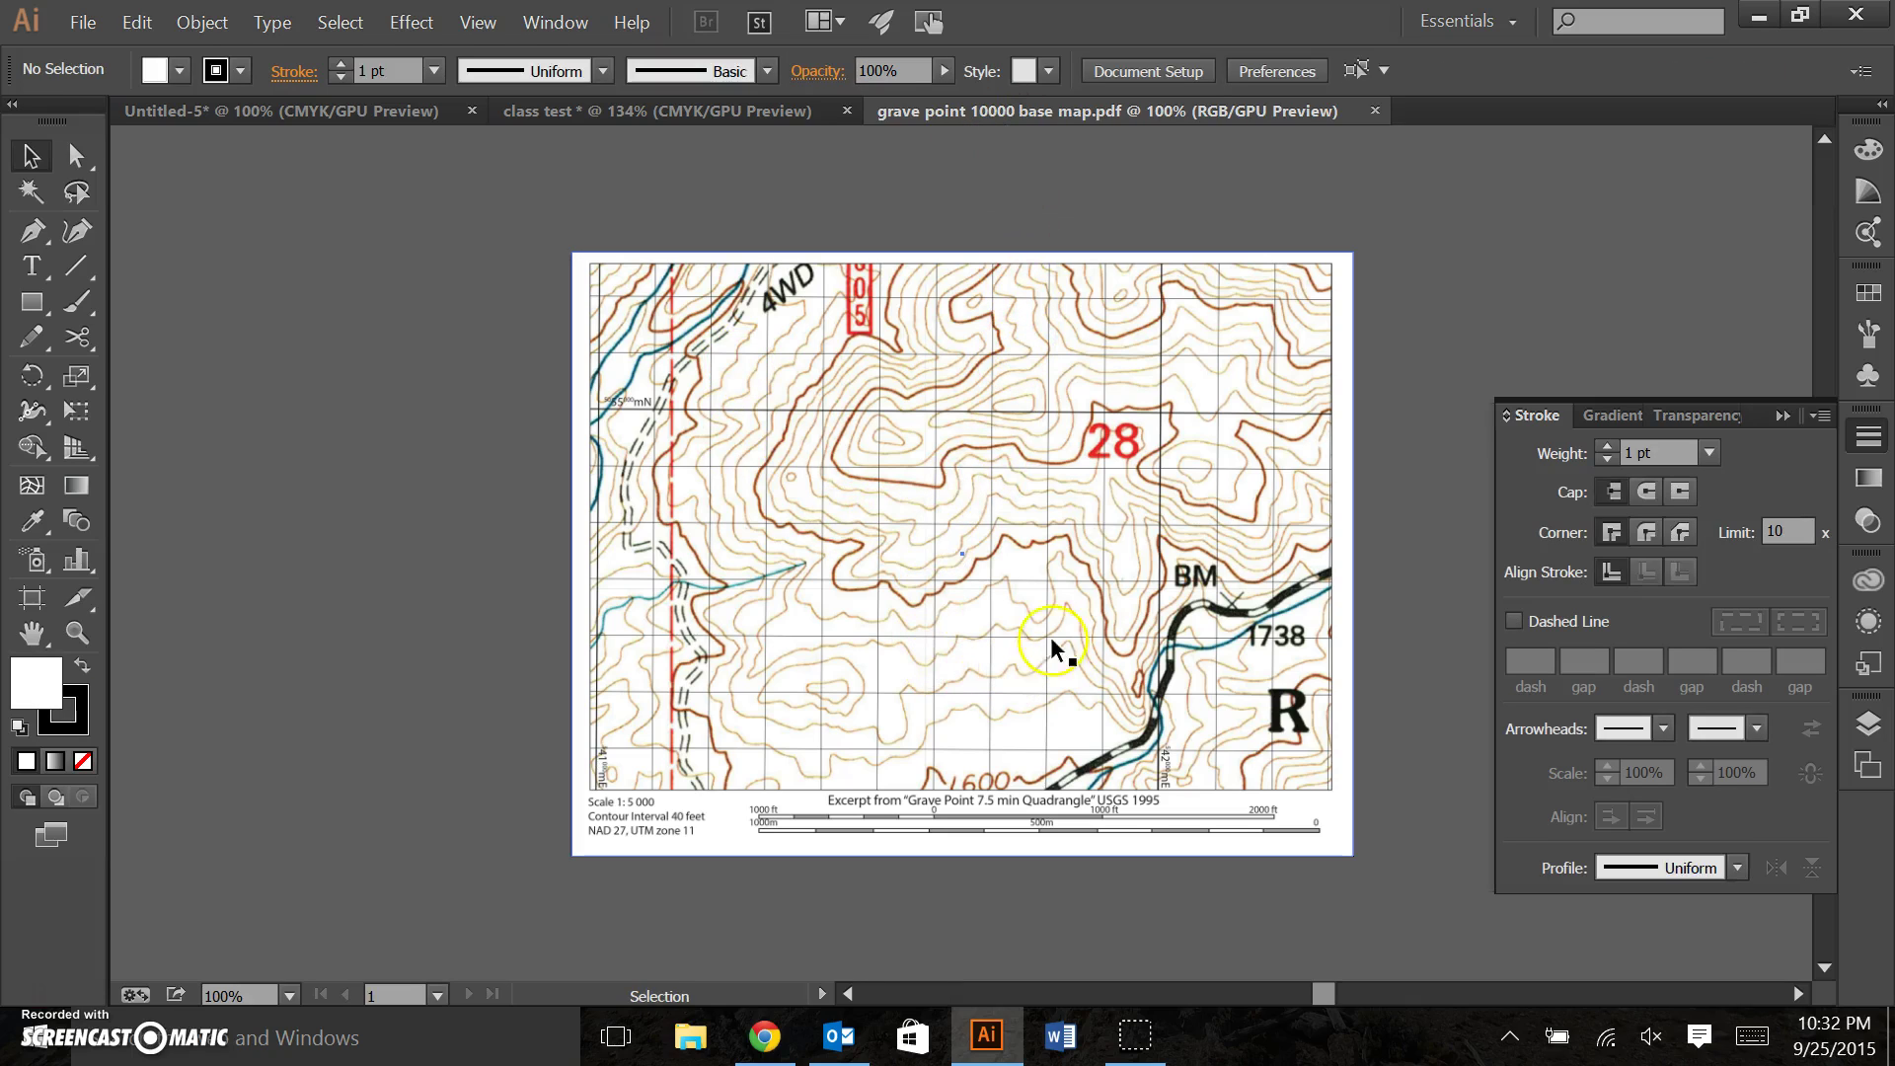
Select the whole topographic map group, copy it, and return to the class test document.
{"action": "left_click", "coordinate": [952, 594]}
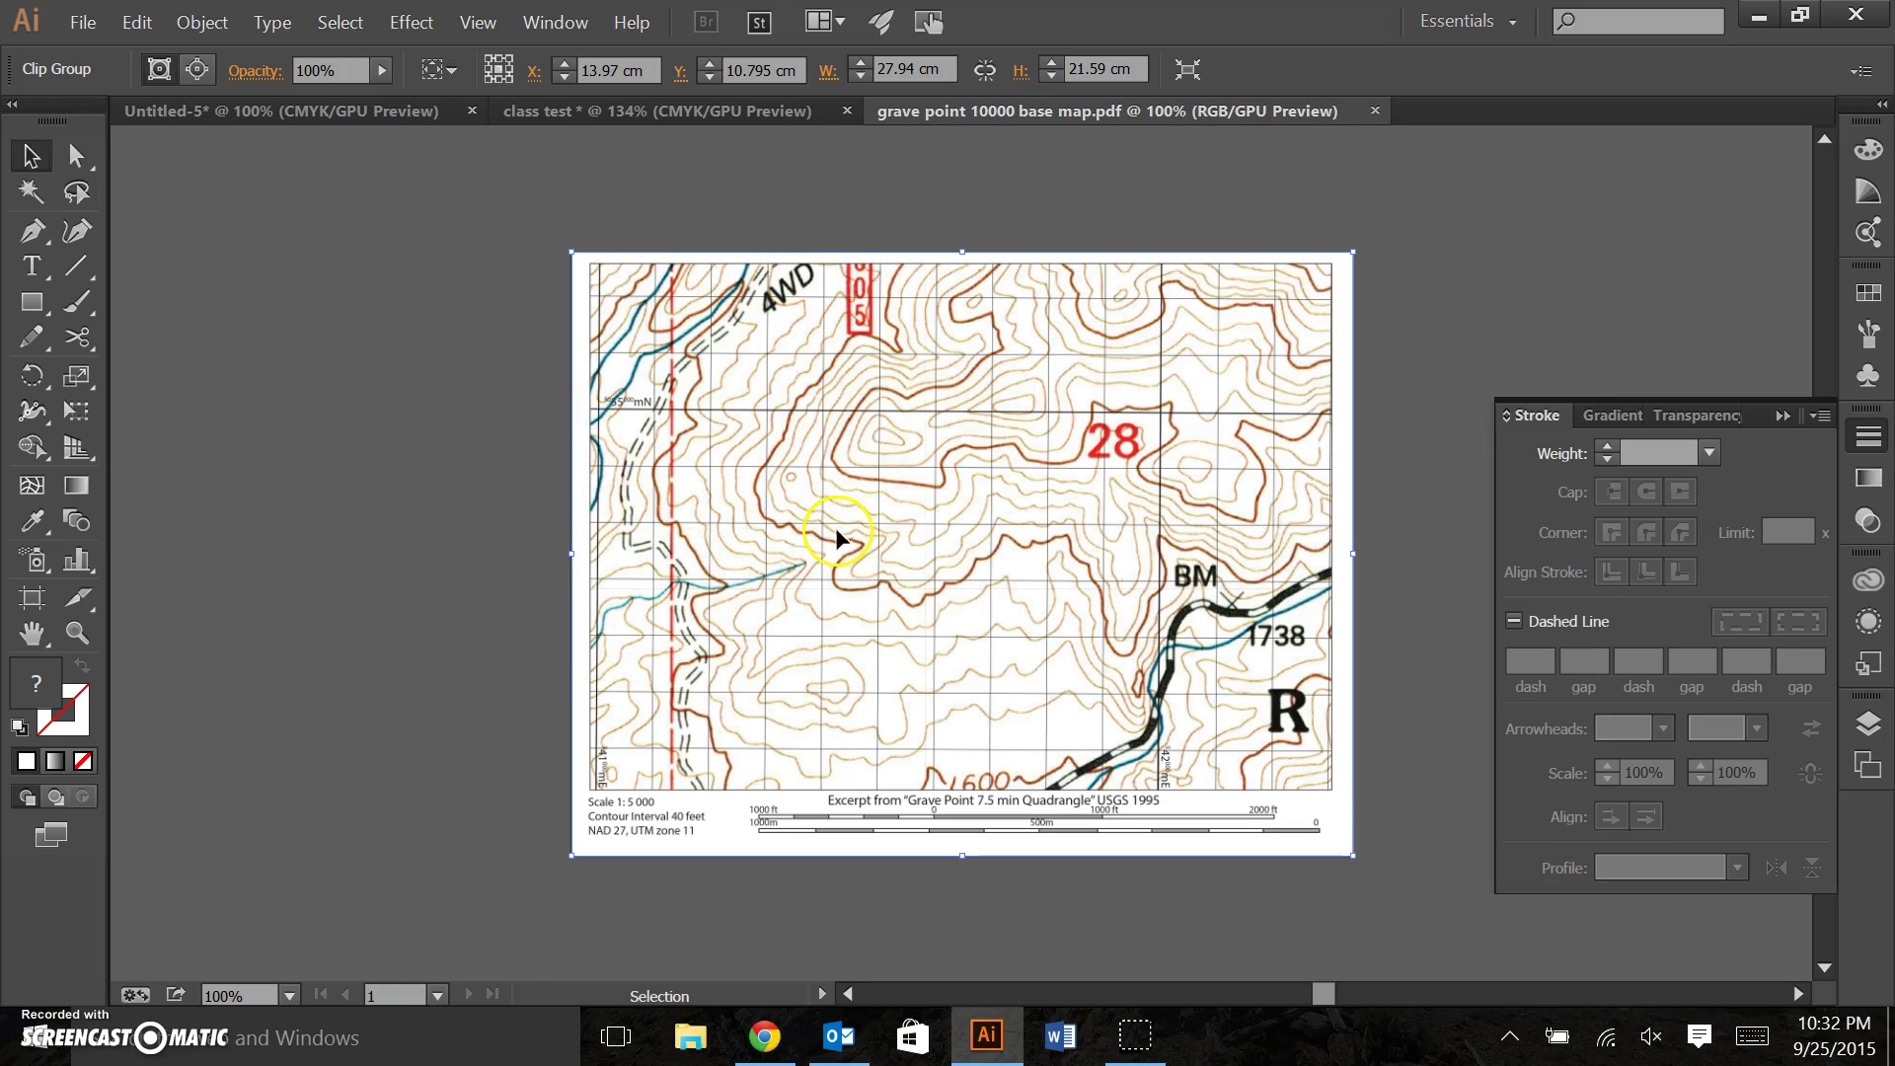
{"action": "left_click_drag", "start_coordinate": [836, 538], "coordinate": [1099, 468]}
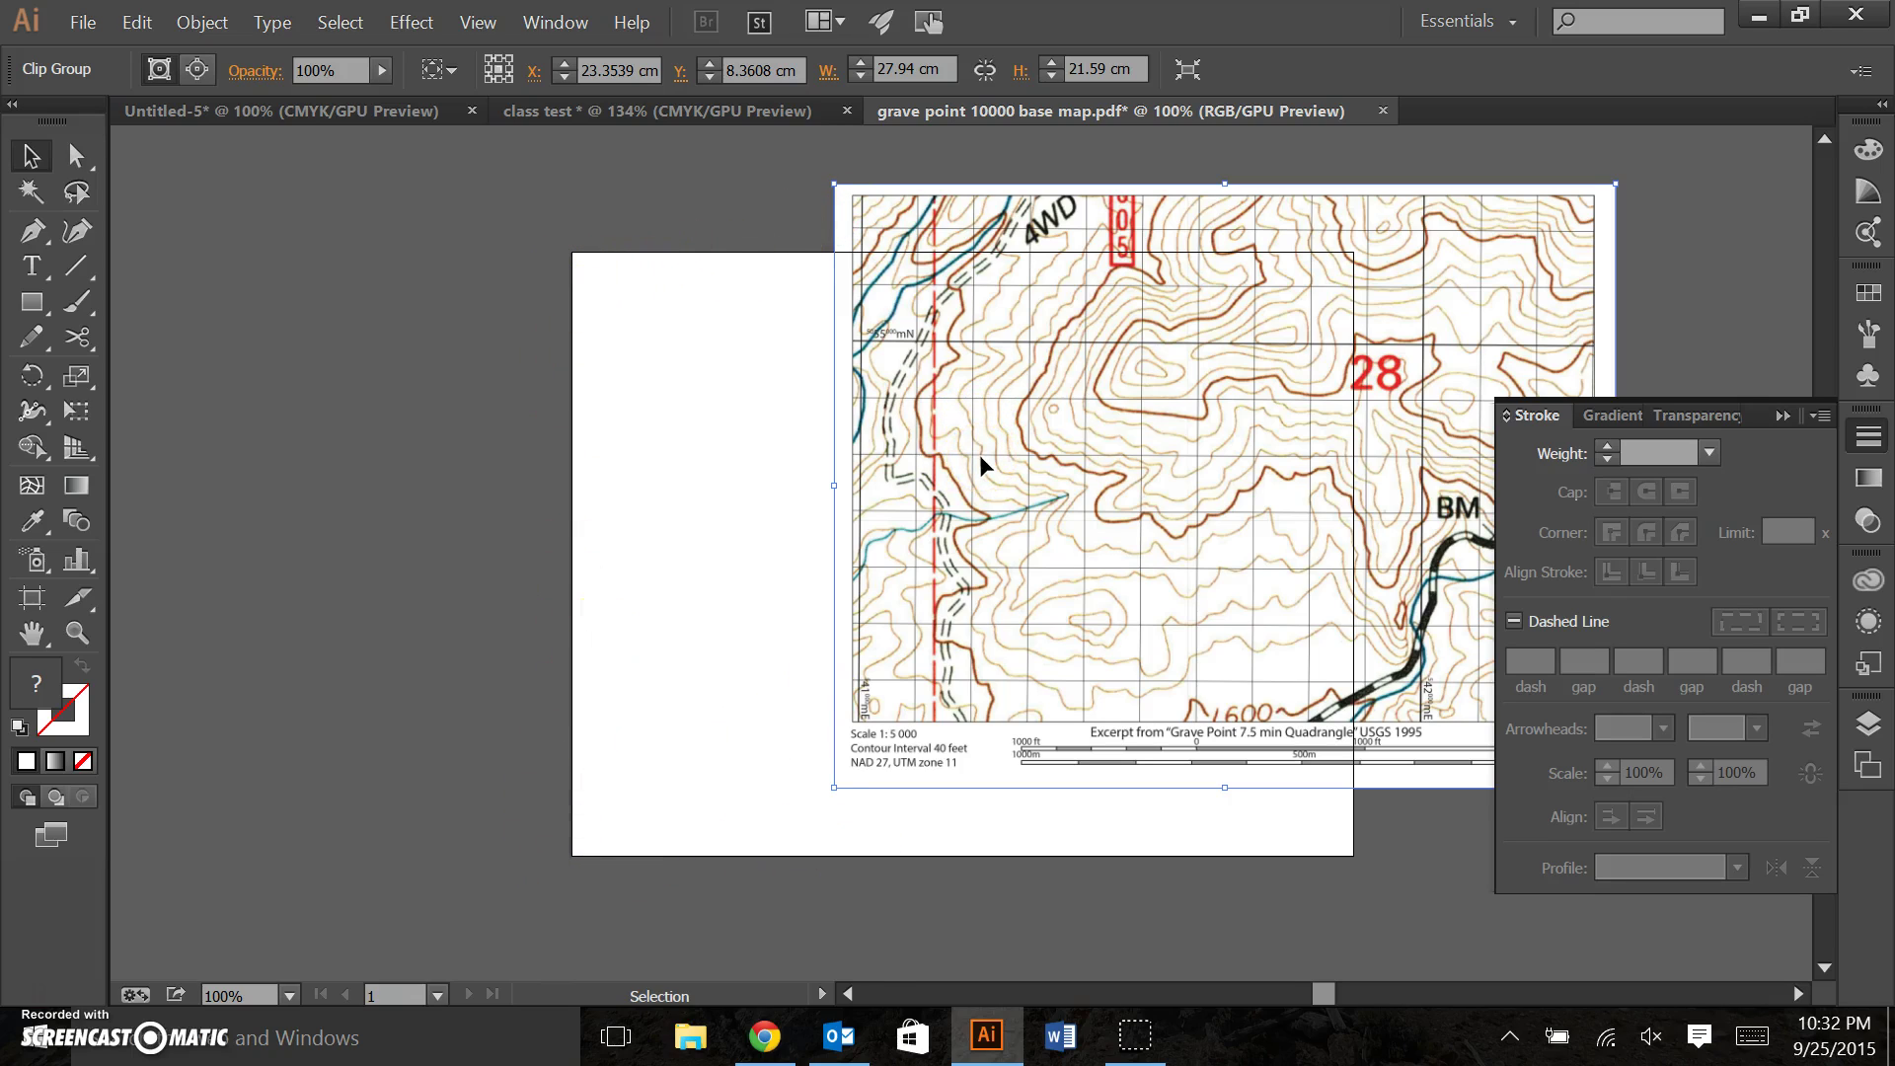
{"action": "key", "text": "a"}
{"action": "key", "text": "v"}
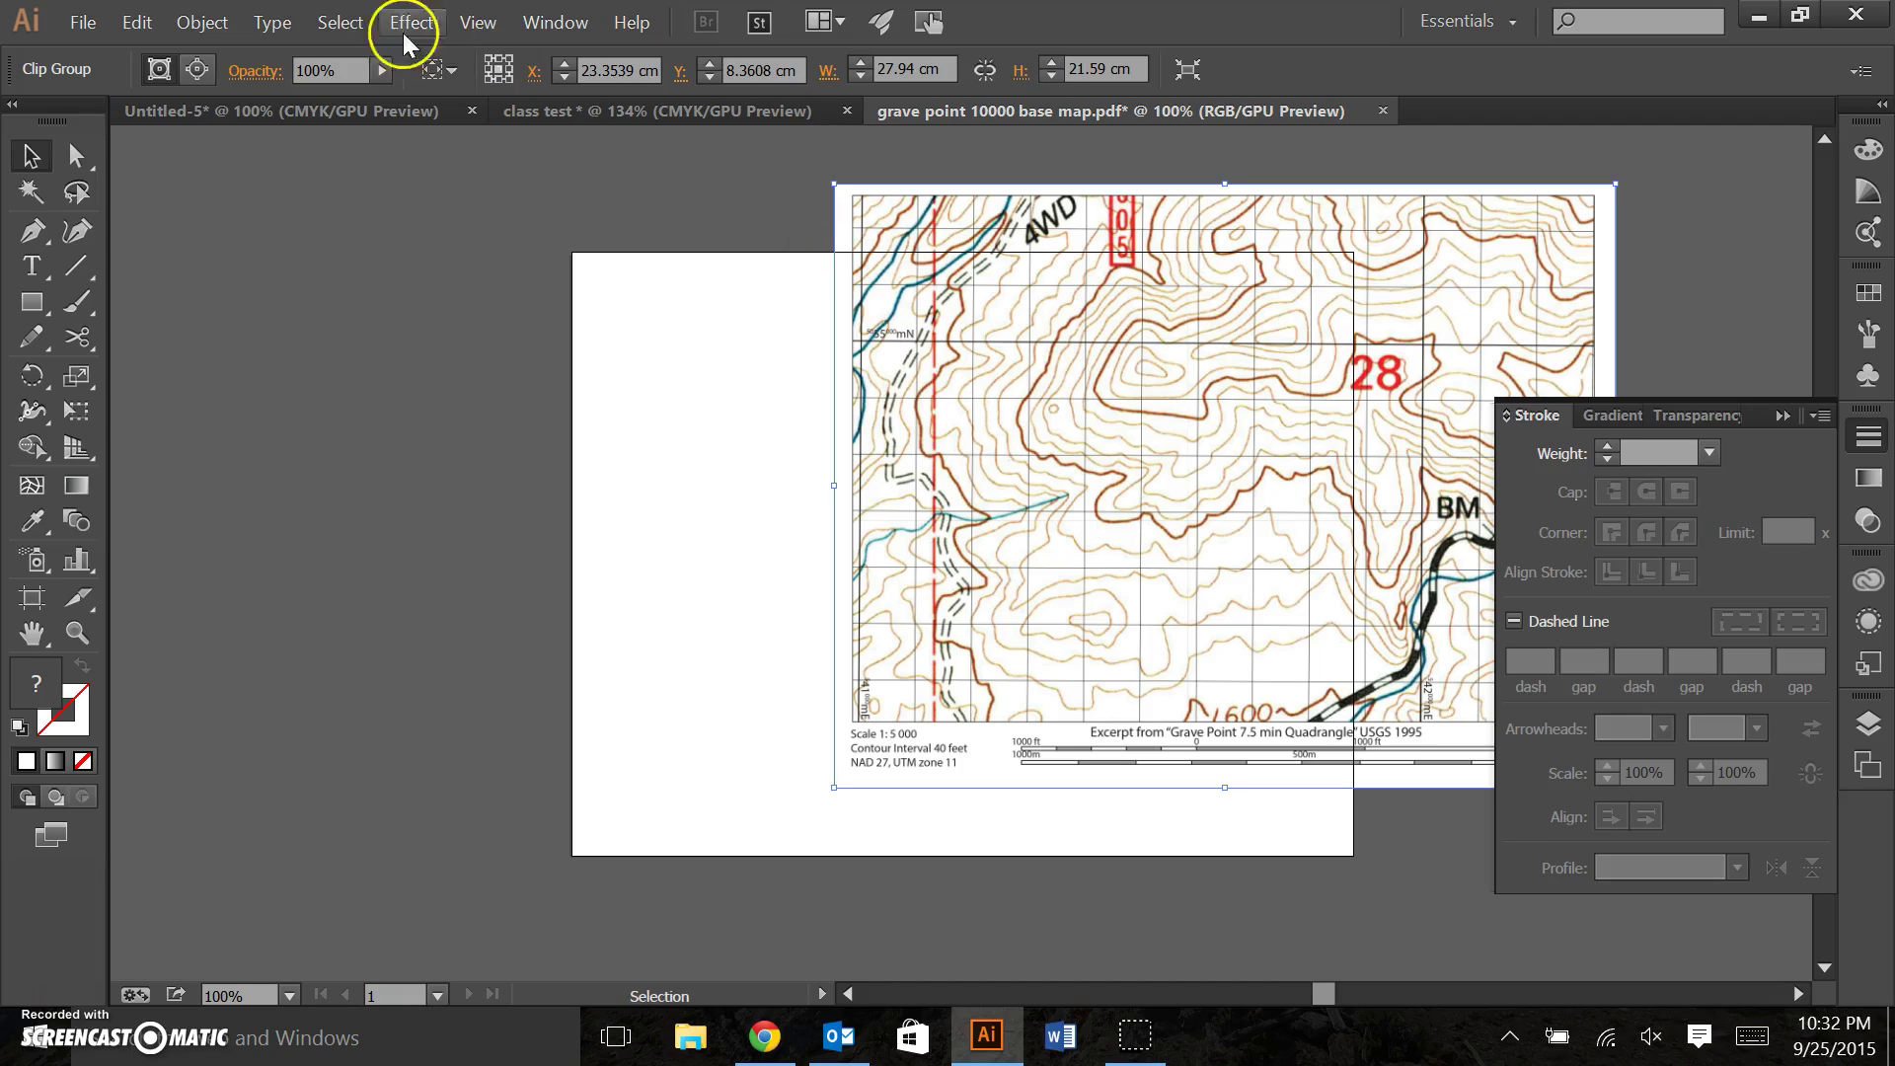
{"action": "left_click", "coordinate": [641, 111]}
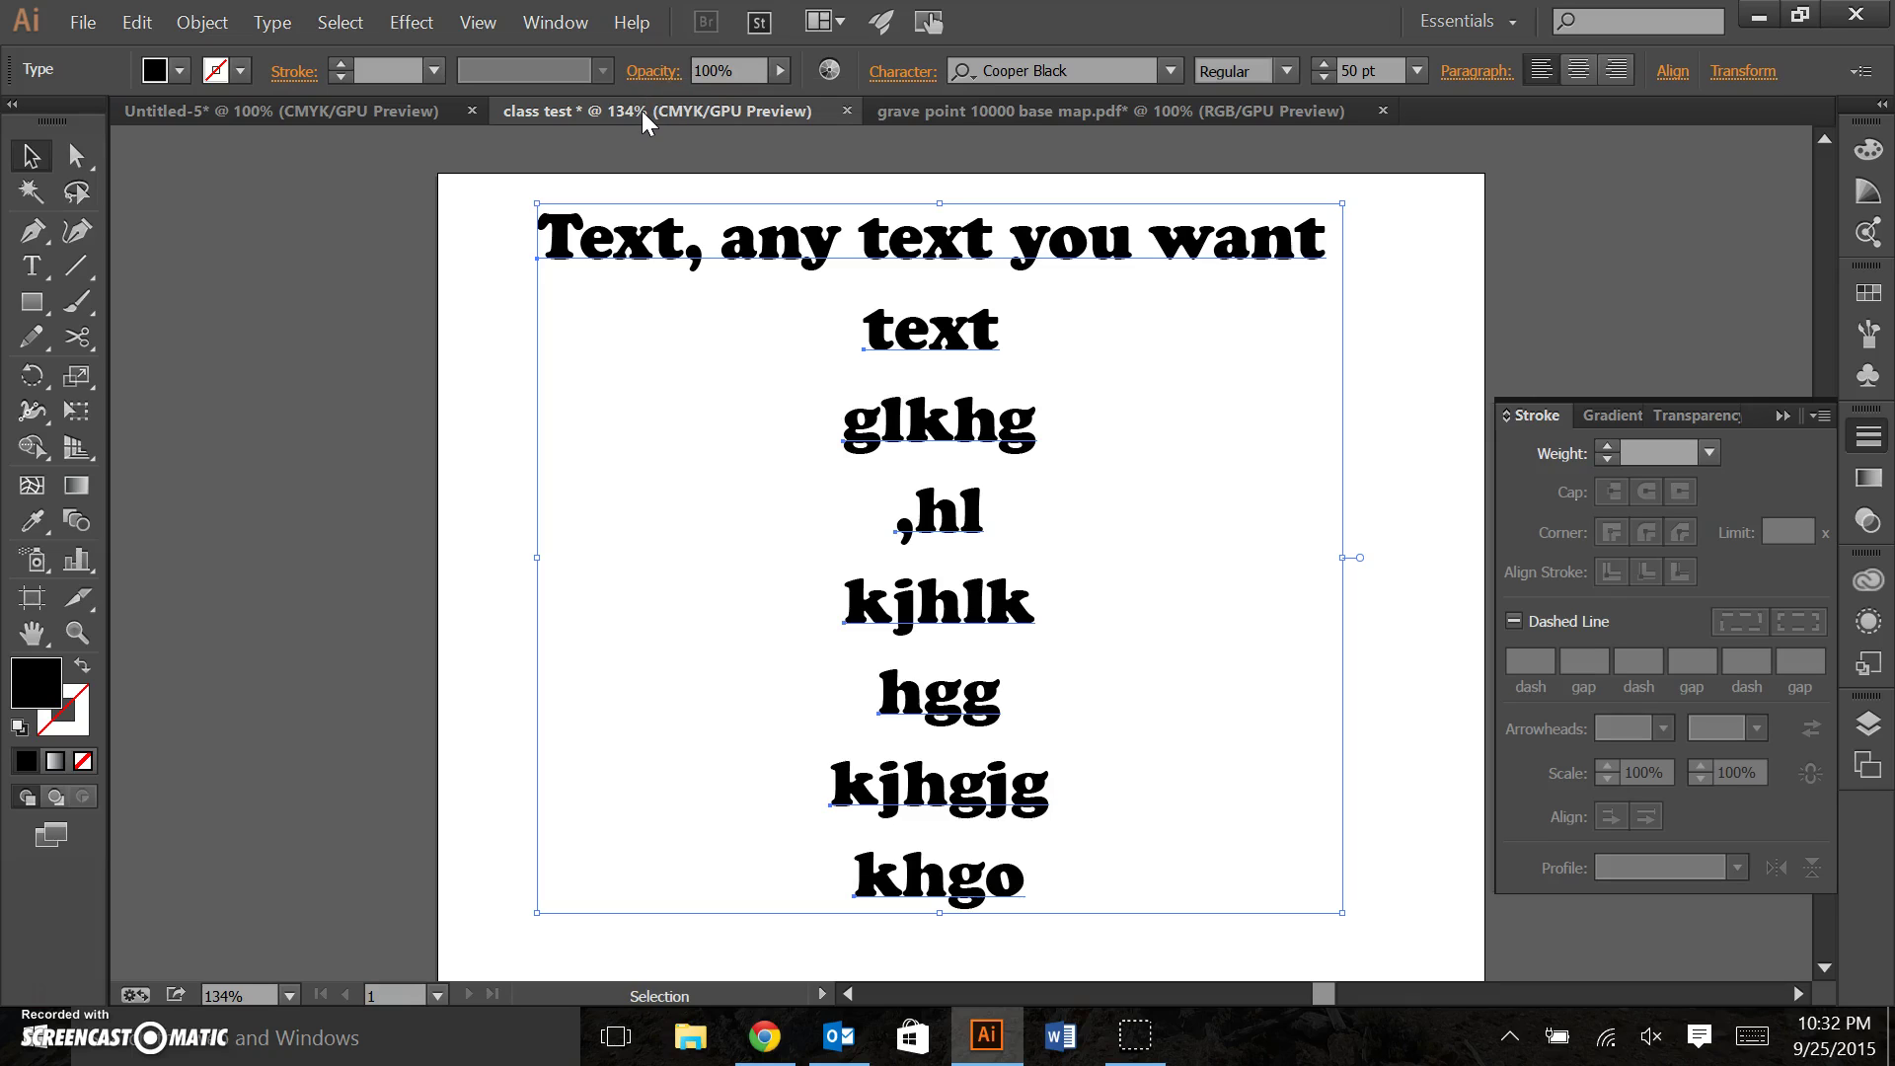
Paste the map onto the class test artboard and nudge it down to fill it.
{"action": "key", "text": "ctrl+v"}
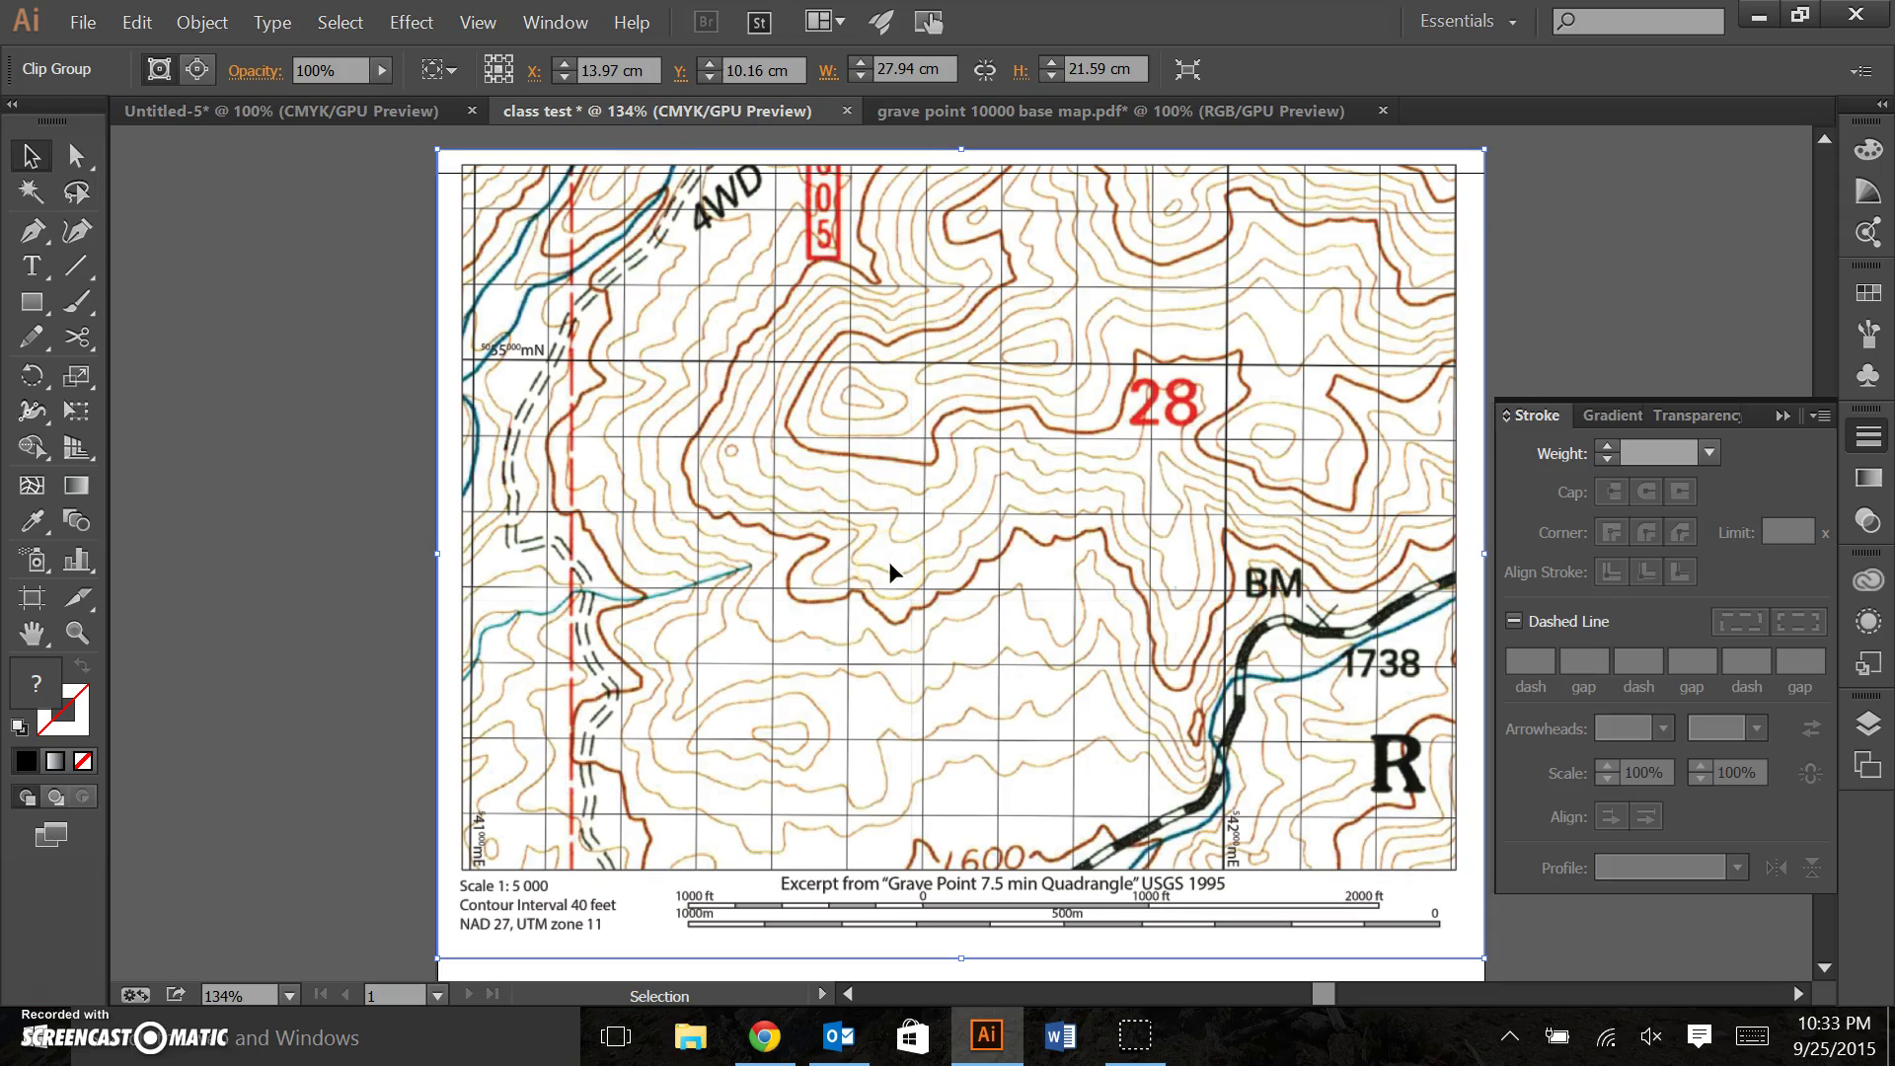
{"action": "left_click_drag", "start_coordinate": [889, 563], "coordinate": [891, 586]}
{"action": "left_click", "coordinate": [345, 626]}
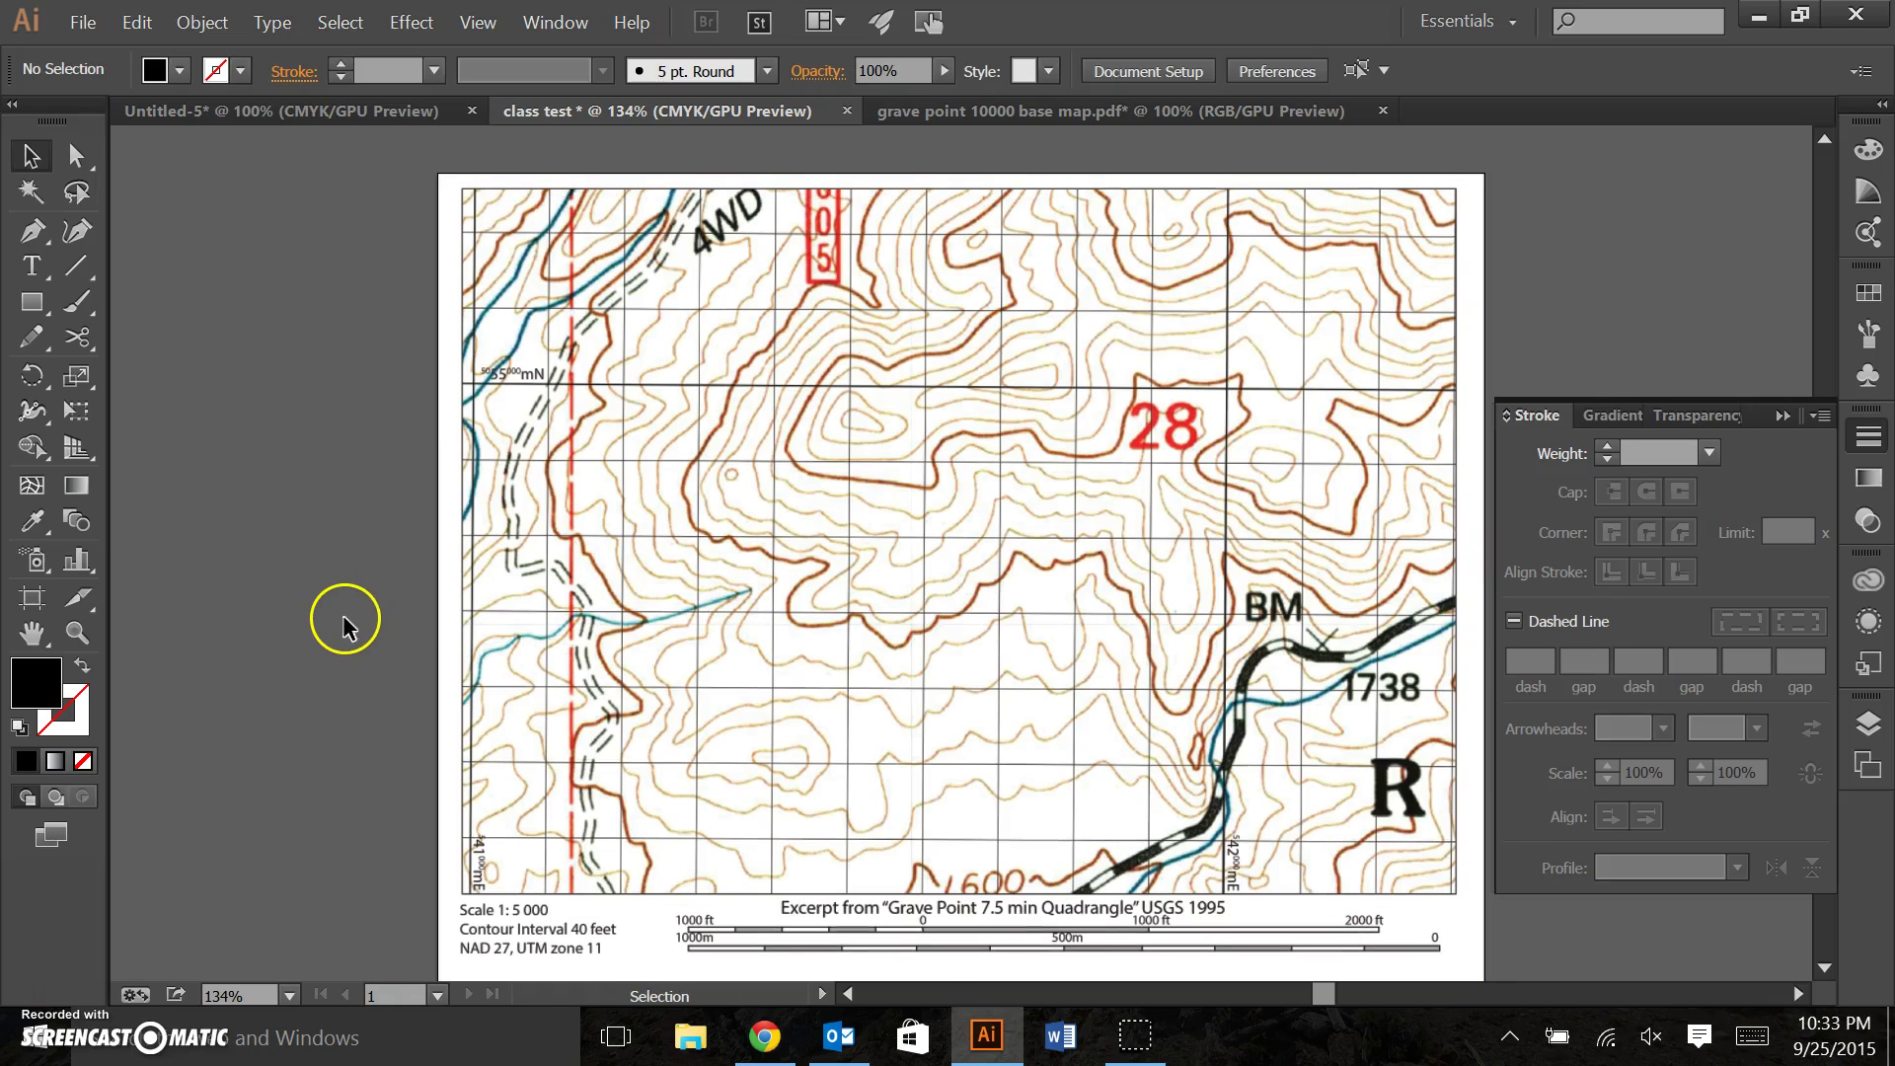
Send the map to the back behind the text lines with Arrange > Send to Back, then deselect.
{"action": "right_click", "coordinate": [616, 656]}
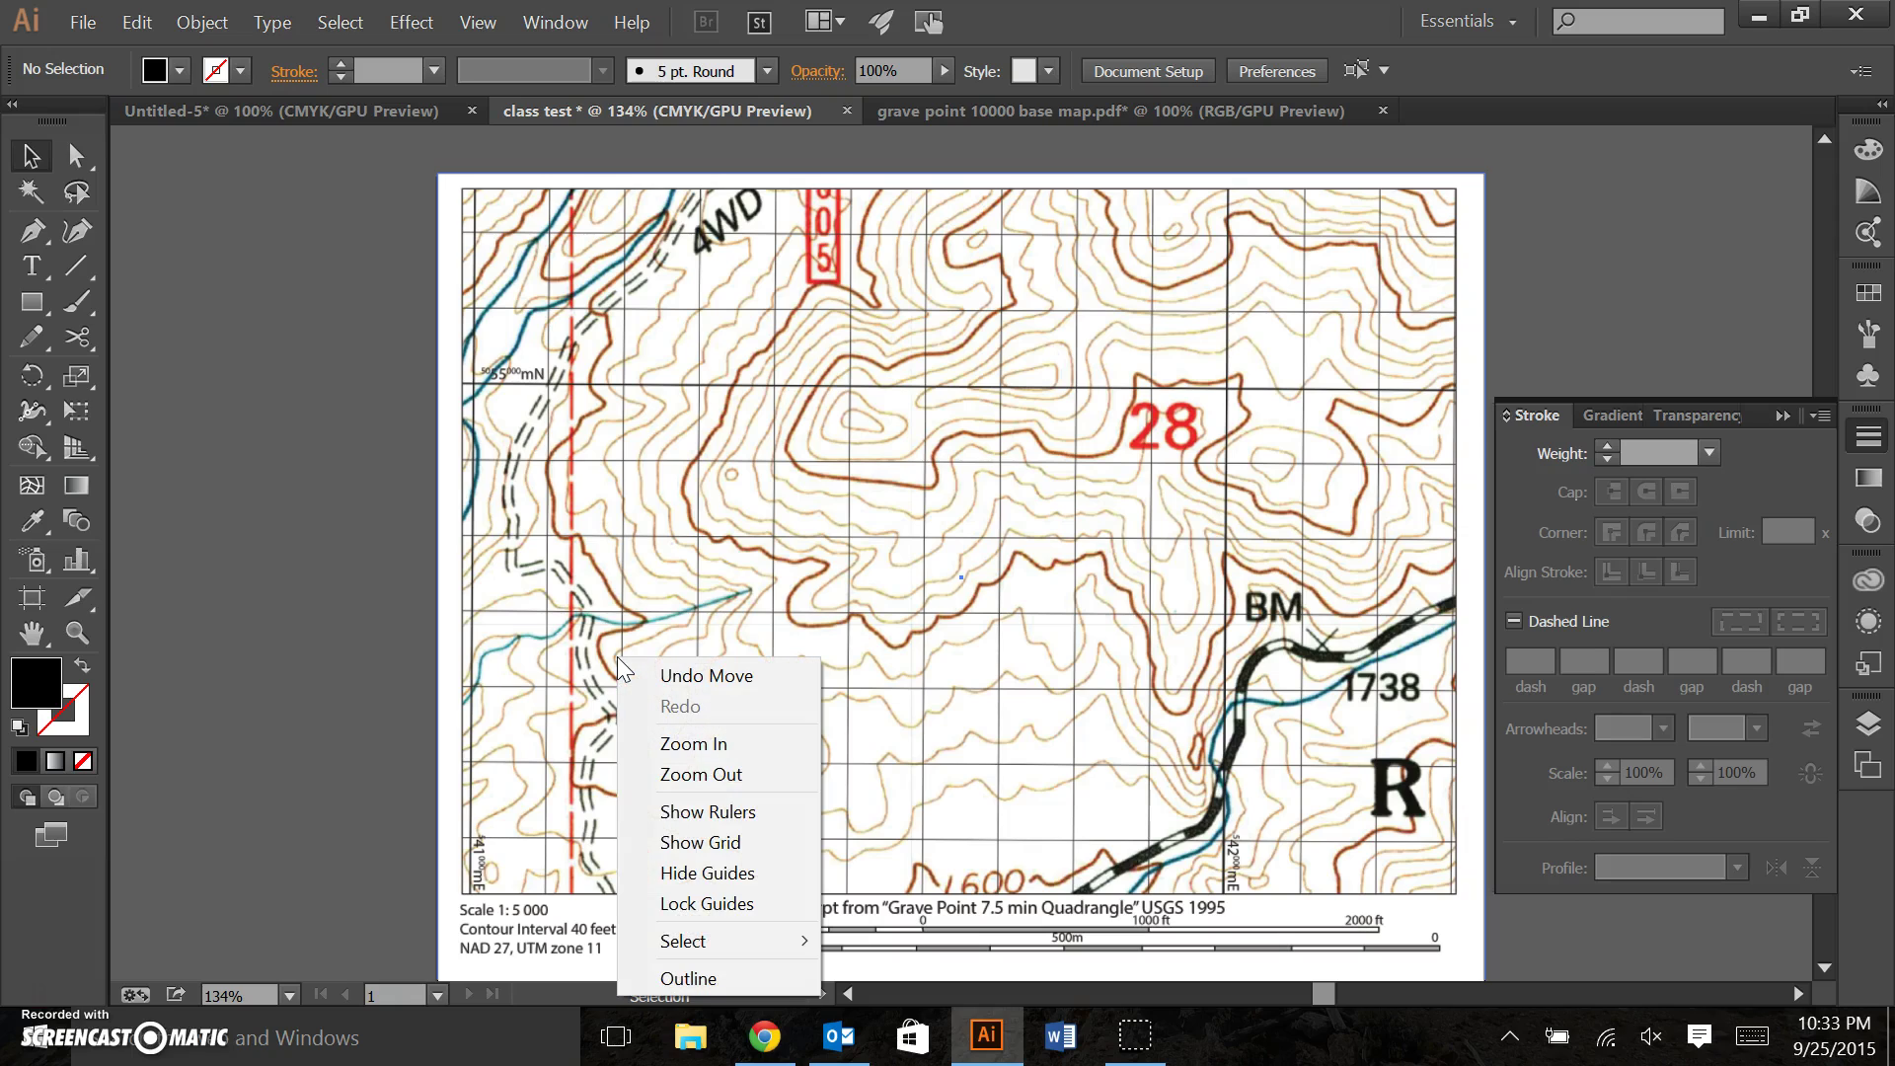
{"action": "left_click", "coordinate": [253, 553]}
{"action": "left_click", "coordinate": [630, 570]}
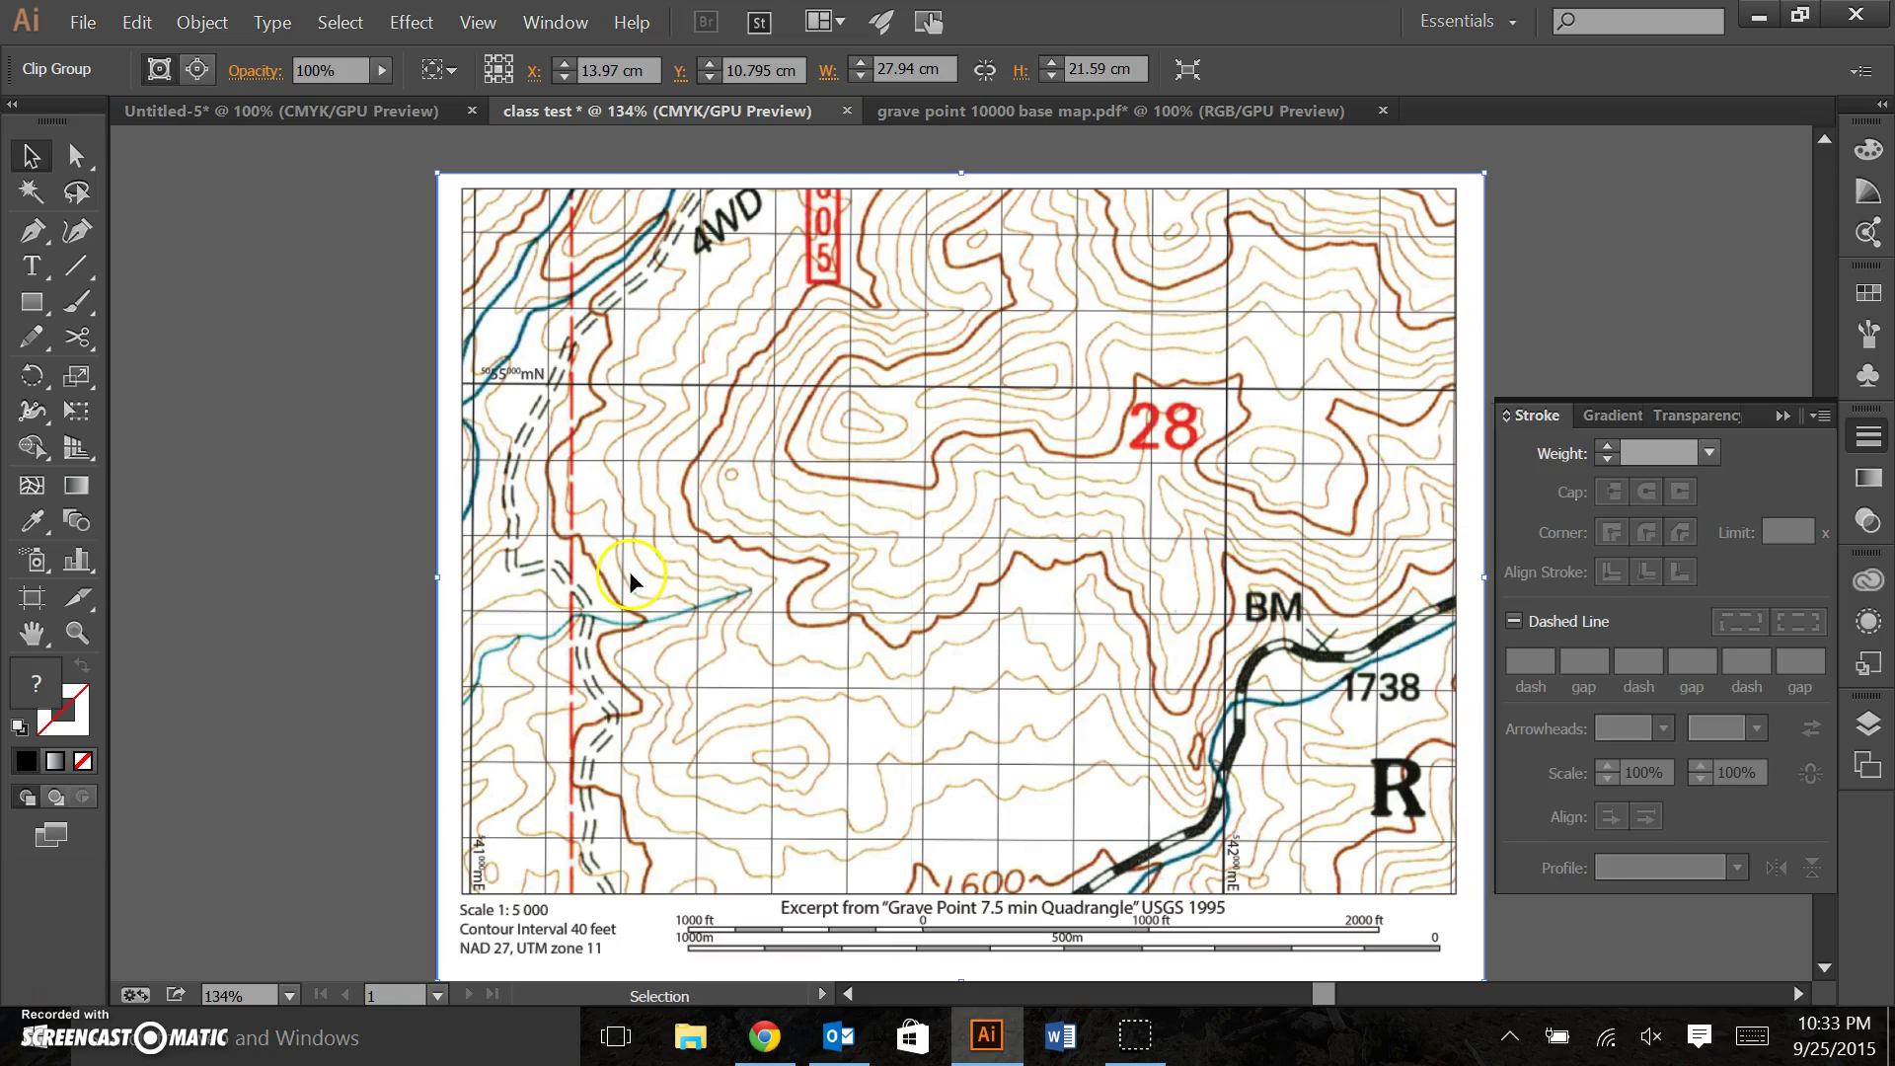
{"action": "right_click", "coordinate": [630, 570]}
{"action": "mouse_move", "coordinate": [730, 798]}
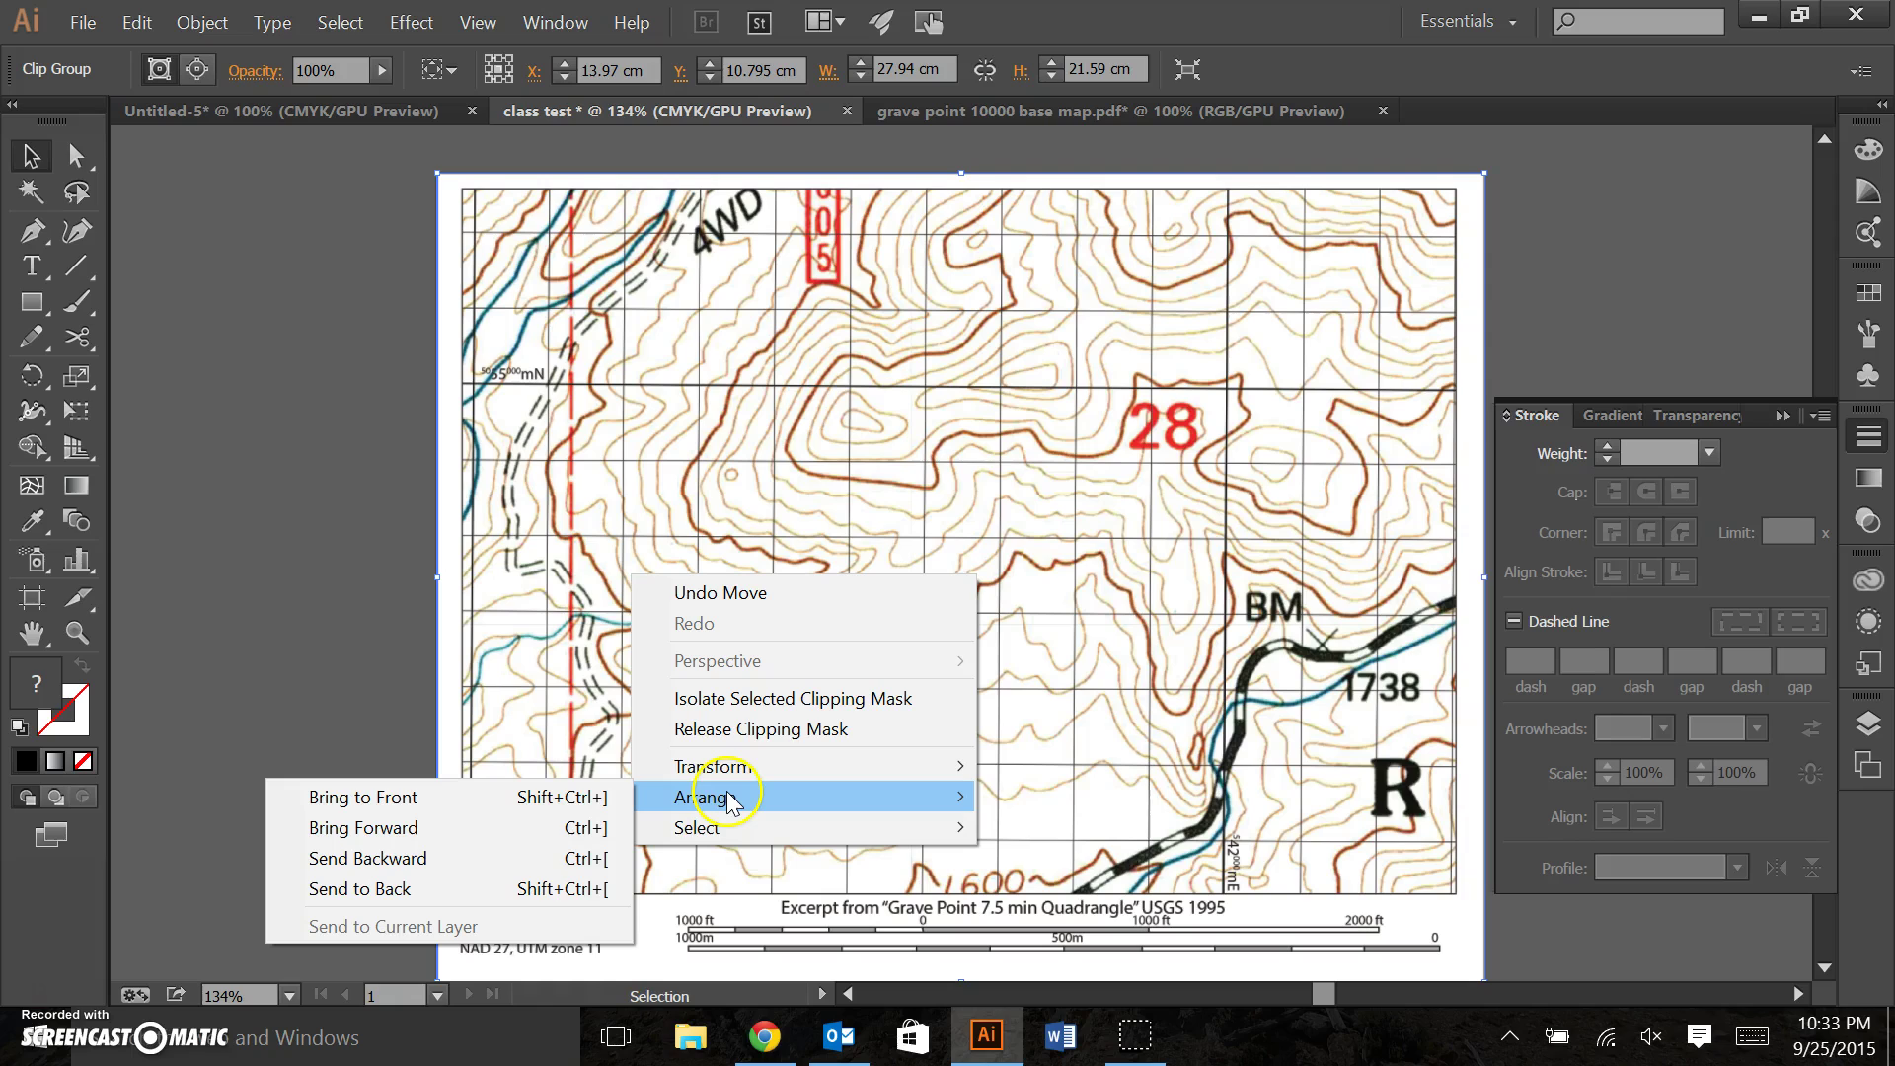
{"action": "left_click", "coordinate": [368, 889]}
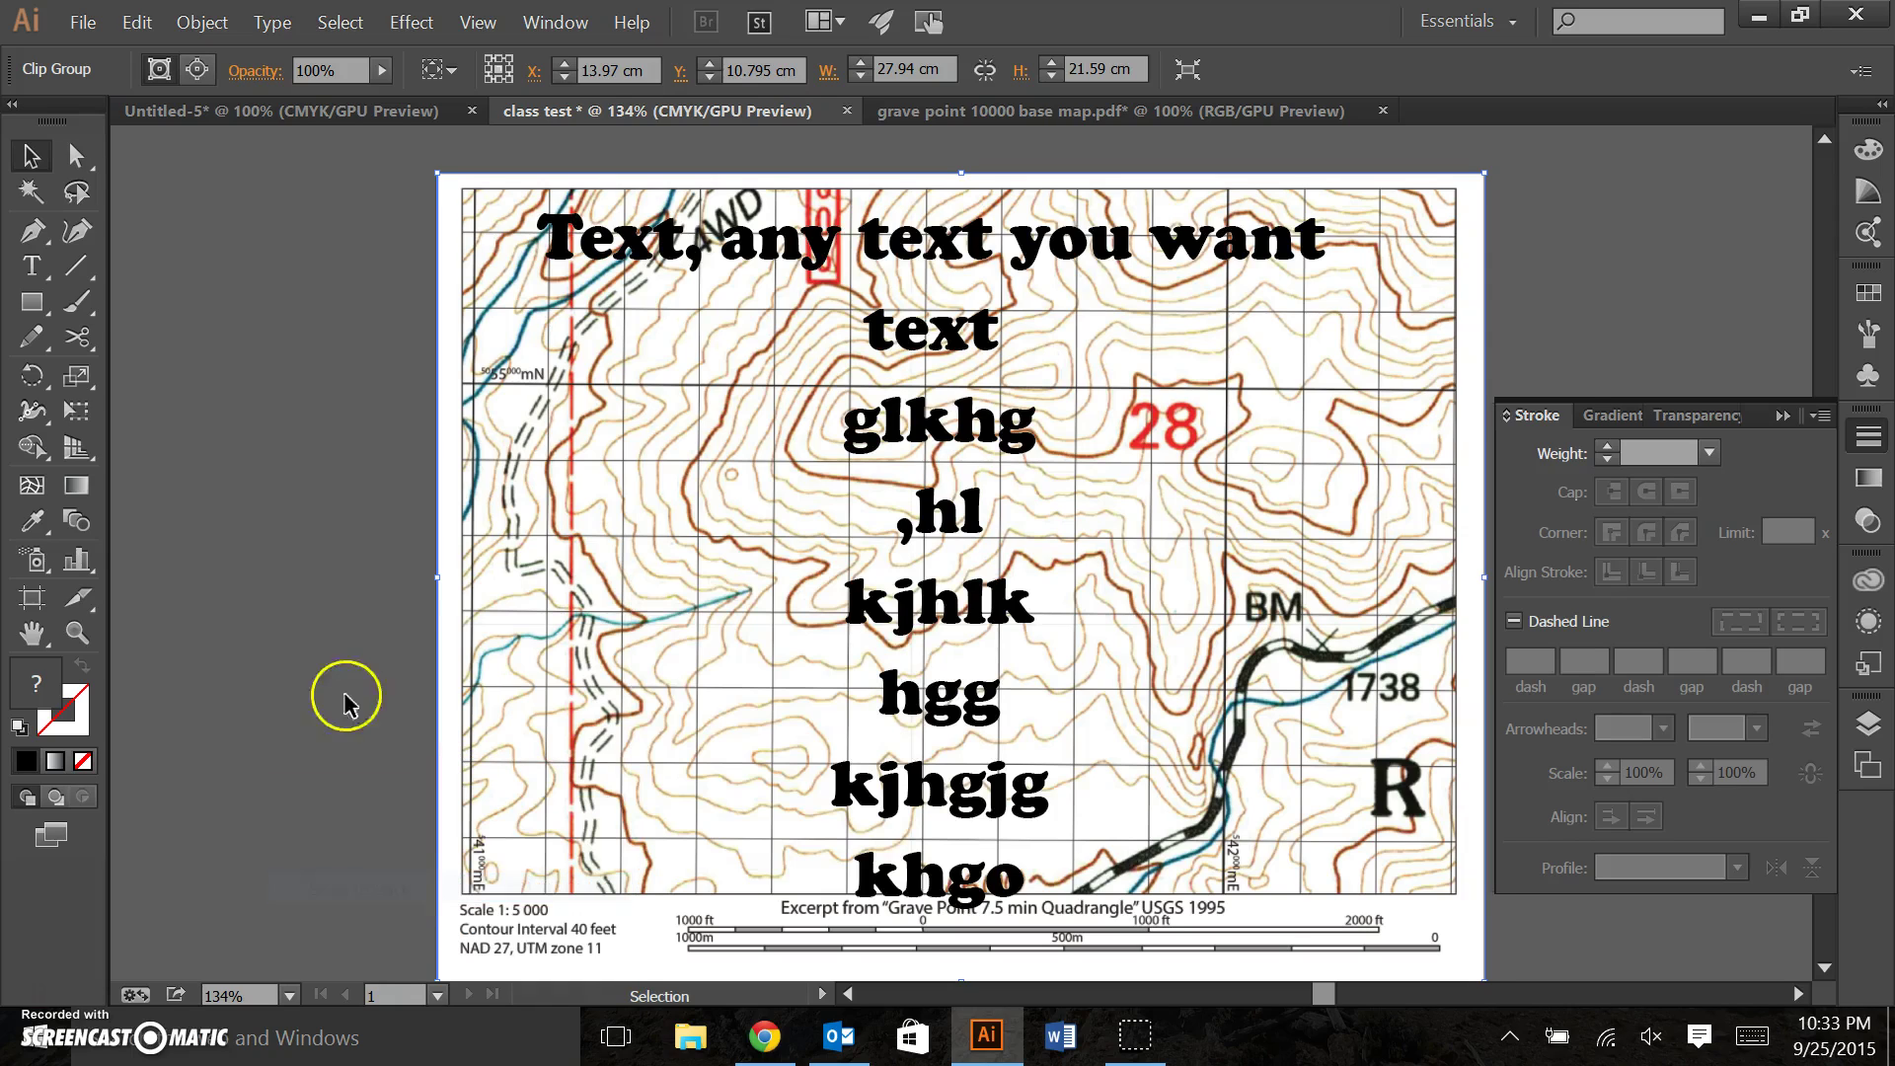
{"action": "left_click", "coordinate": [309, 589]}
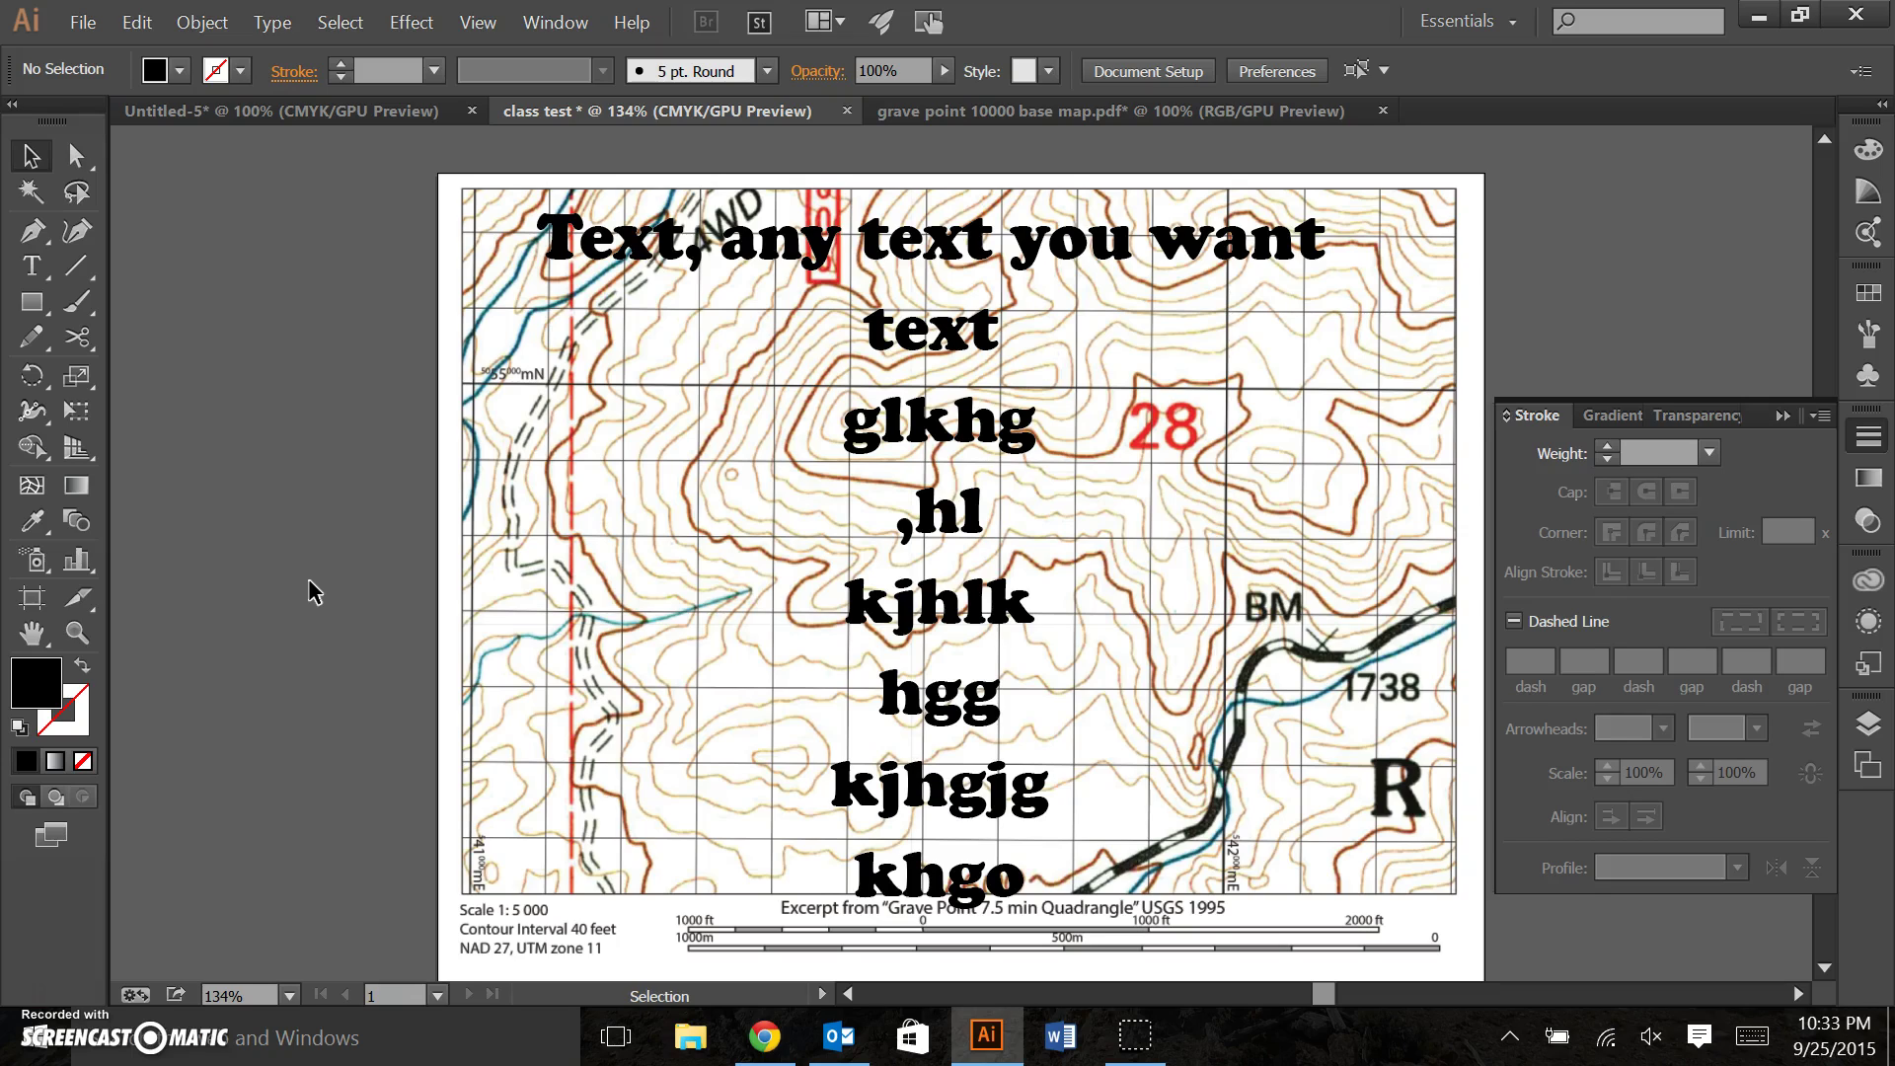
{"action": "left_click", "coordinate": [332, 600]}
{"action": "left_click", "coordinate": [684, 317]}
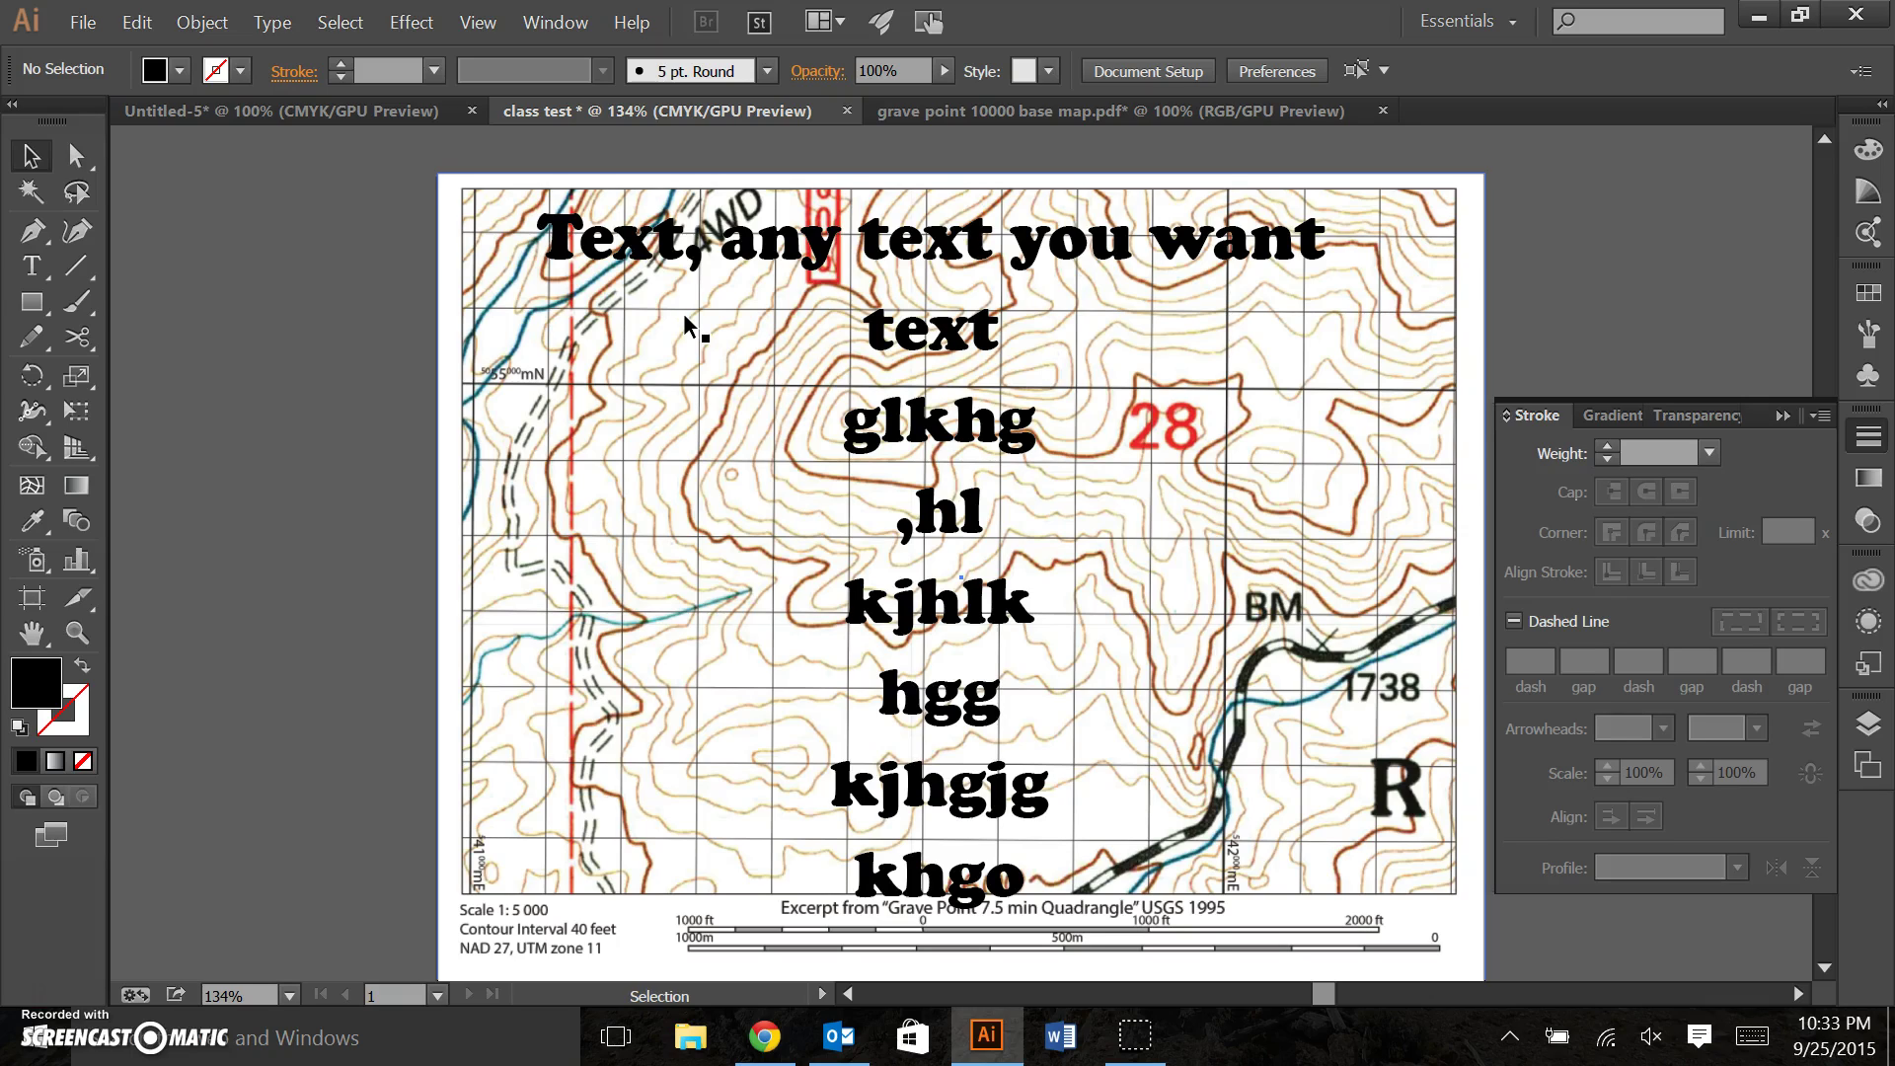
{"action": "left_click", "coordinate": [707, 702]}
{"action": "left_click", "coordinate": [707, 703]}
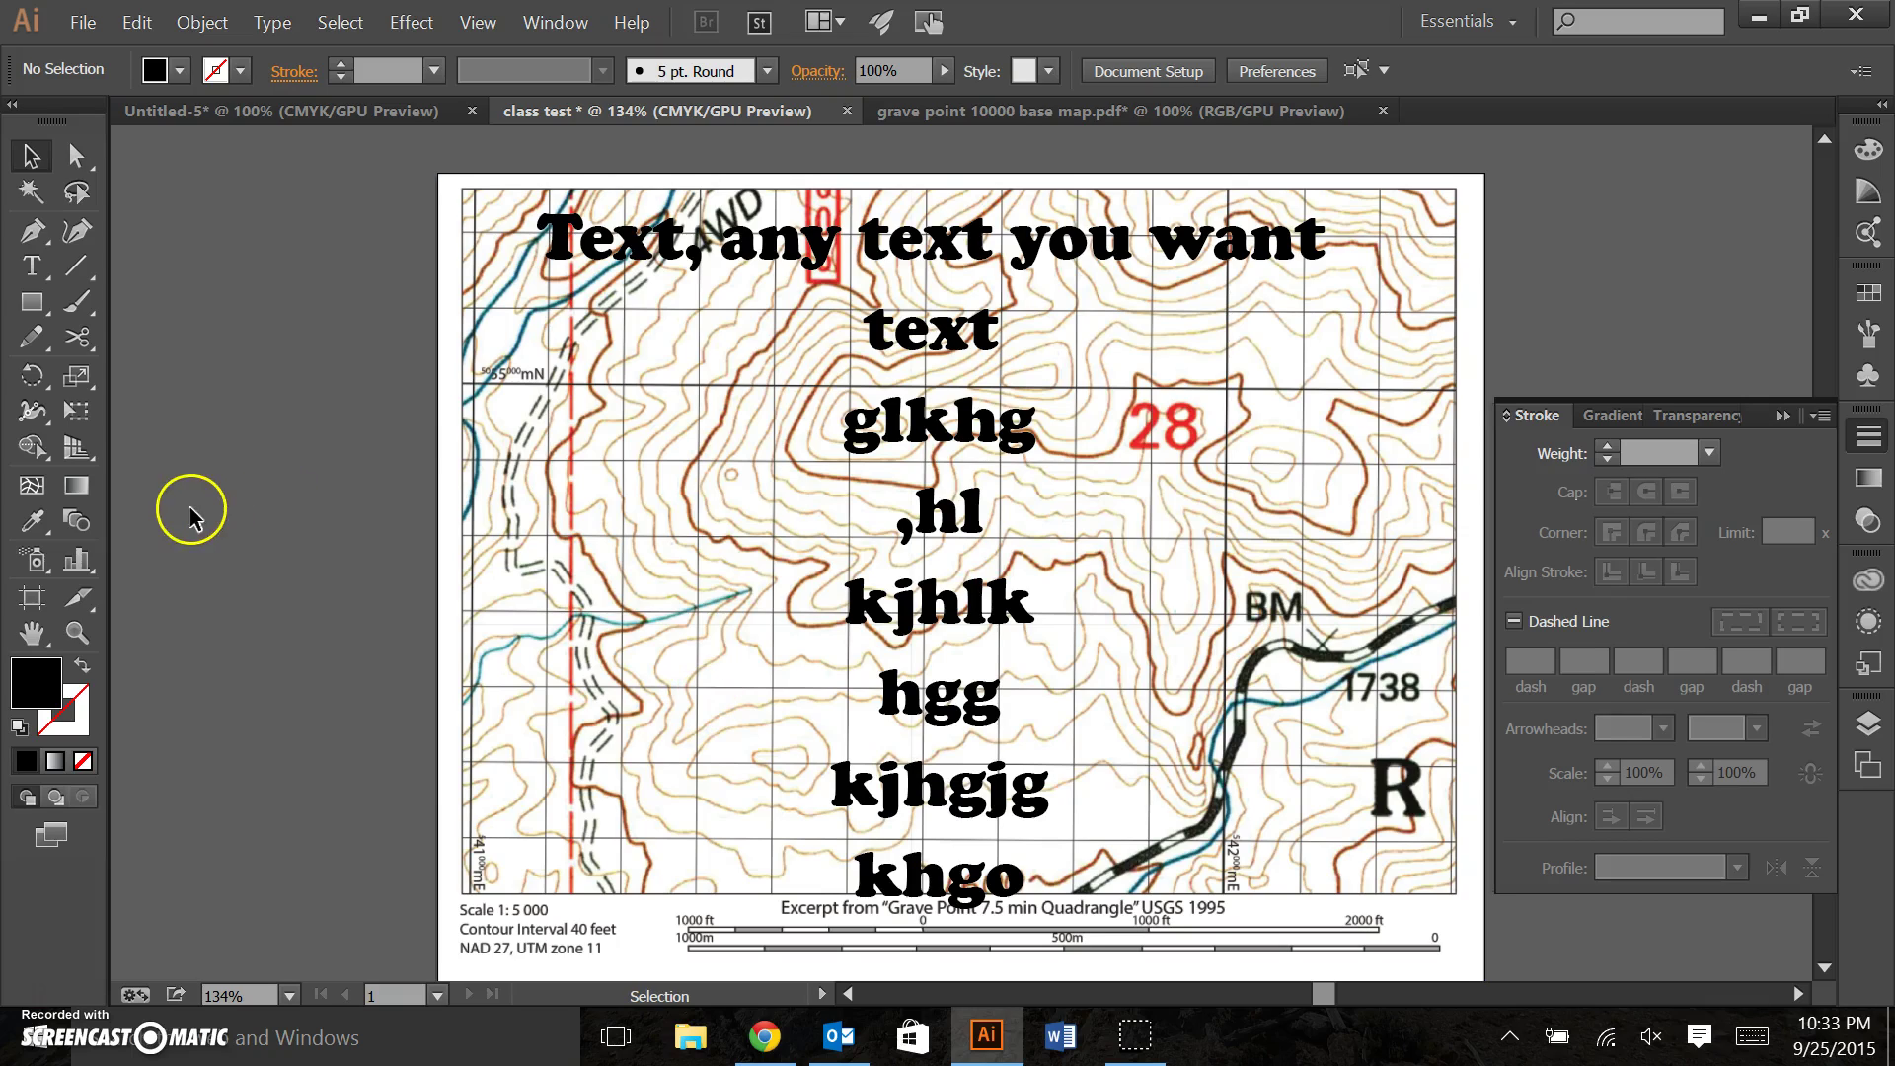